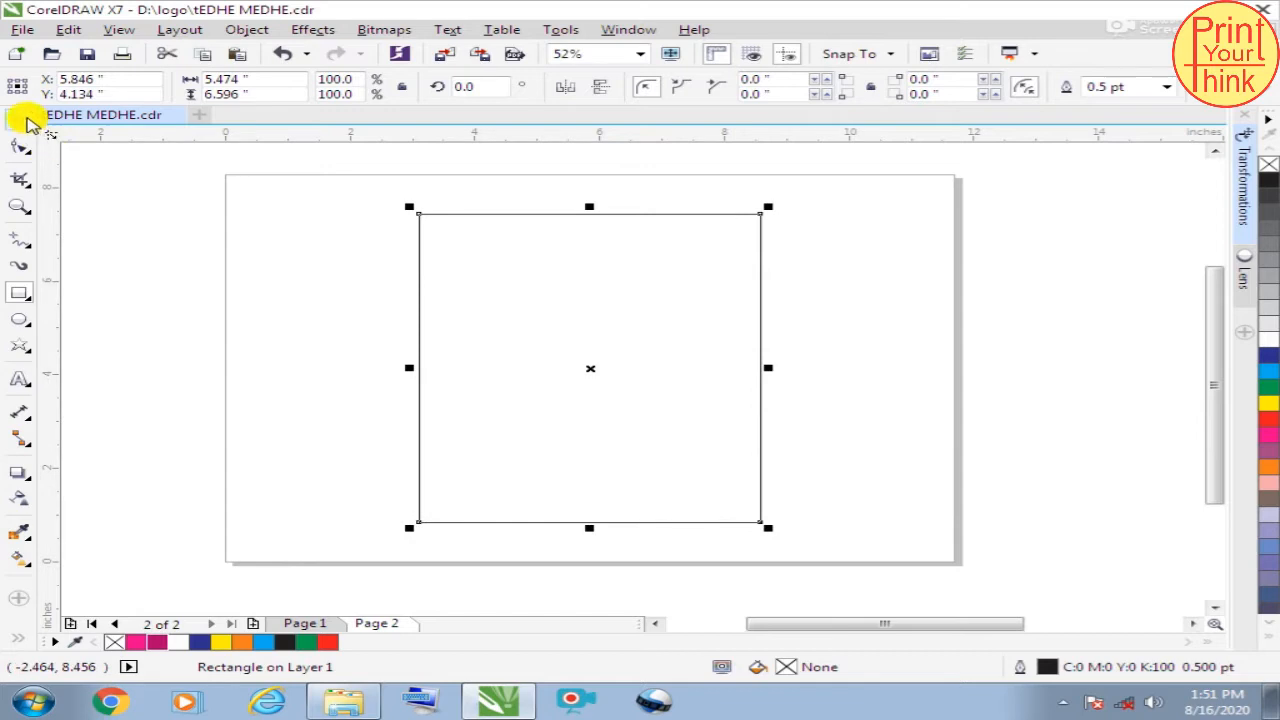
Create a mirrored strip copy of the rectangle about 1.8 in wide and duplicate it side by side from the rectangle's left edge
left_click(734, 266)
left_click(722, 291)
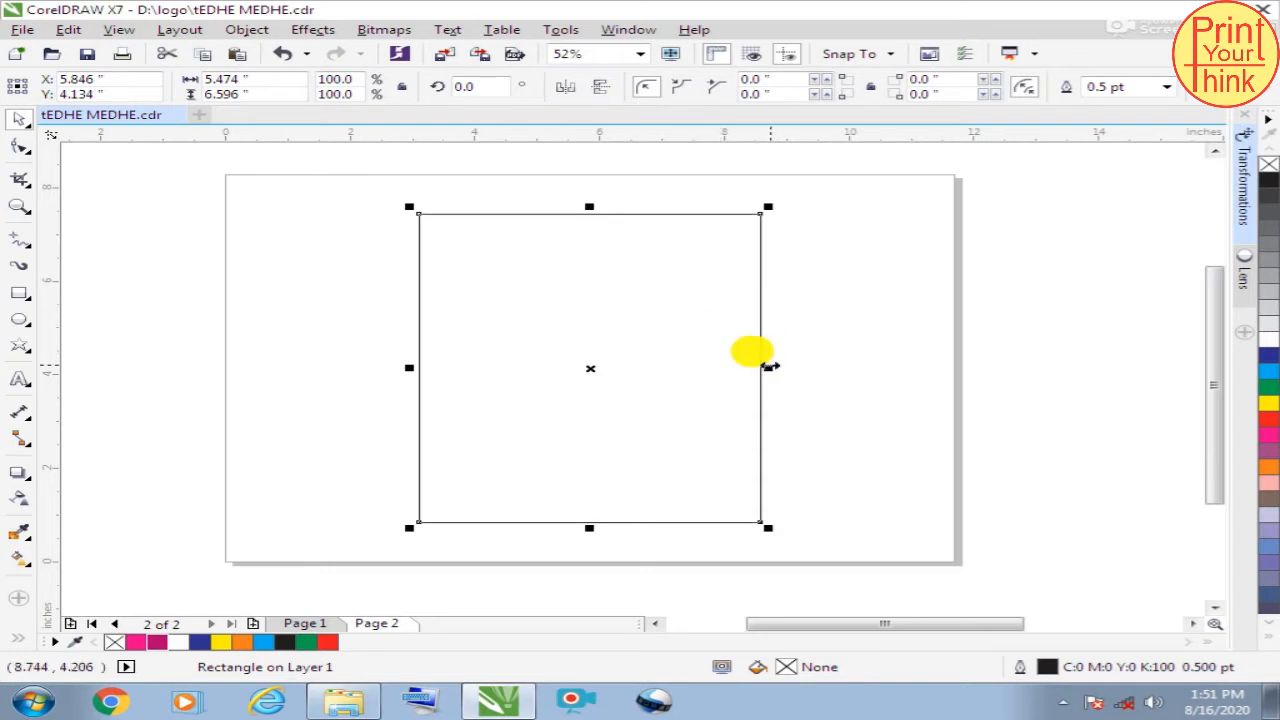
left_click_drag(770, 367, 314, 371)
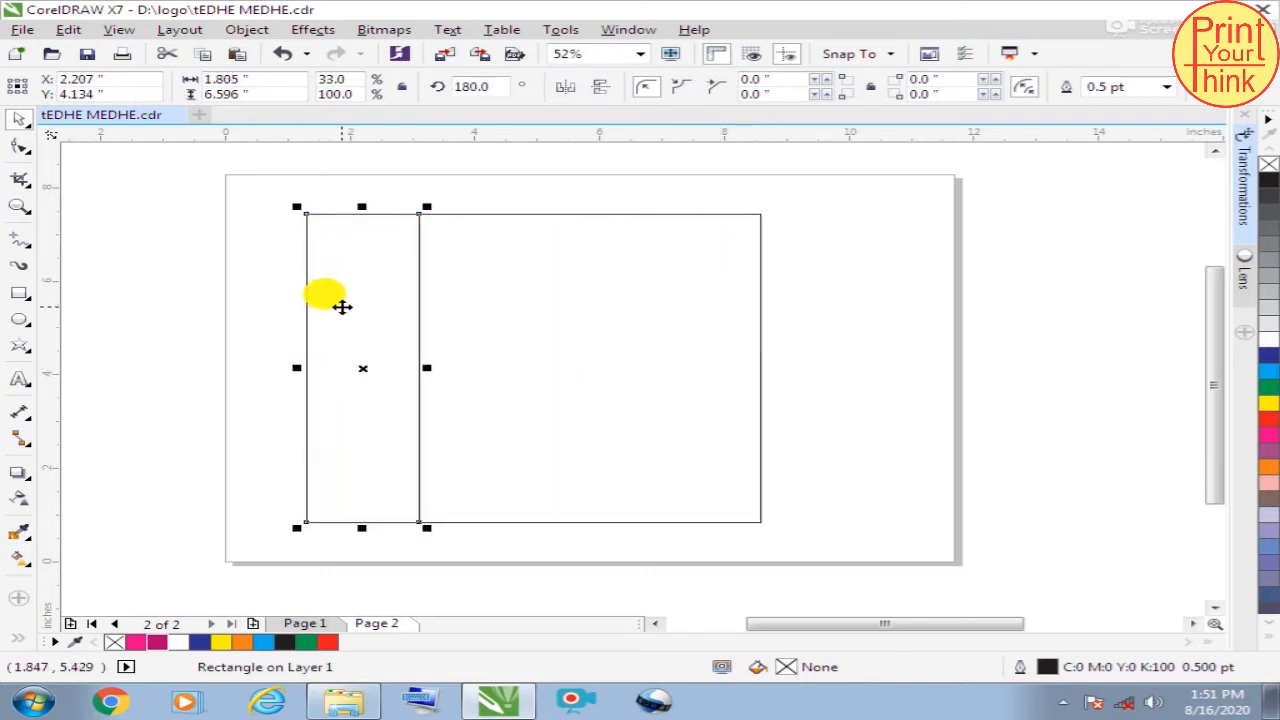
left_click_drag(342, 307, 457, 309)
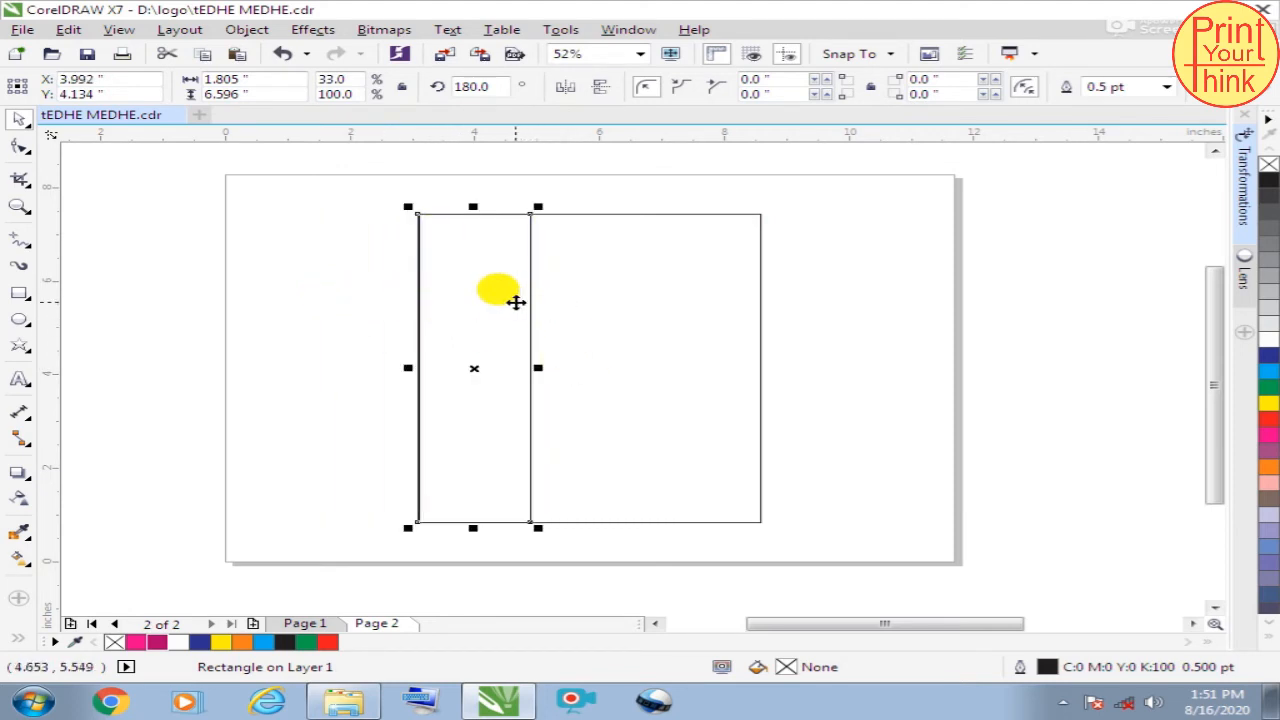
left_click_drag(517, 302, 632, 302)
Stretch the two narrow strips together until they span the full width of the large rectangle
left_click_drag(380, 173, 671, 534)
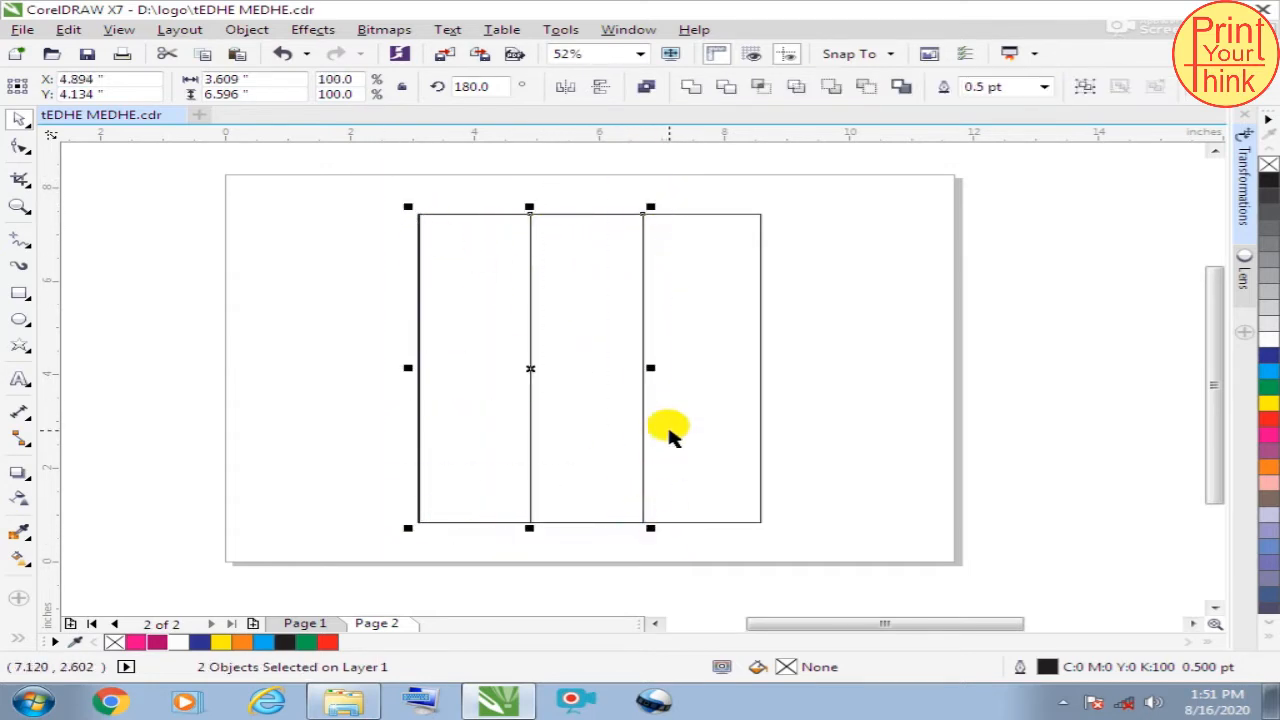
left_click_drag(650, 368, 762, 370)
left_click(894, 343)
Move the two half-width strips outside the large rectangle, one against each side, as side panels about 2.75 in wide
left_click(695, 312)
left_click_drag(660, 297, 832, 300)
left_click(535, 311)
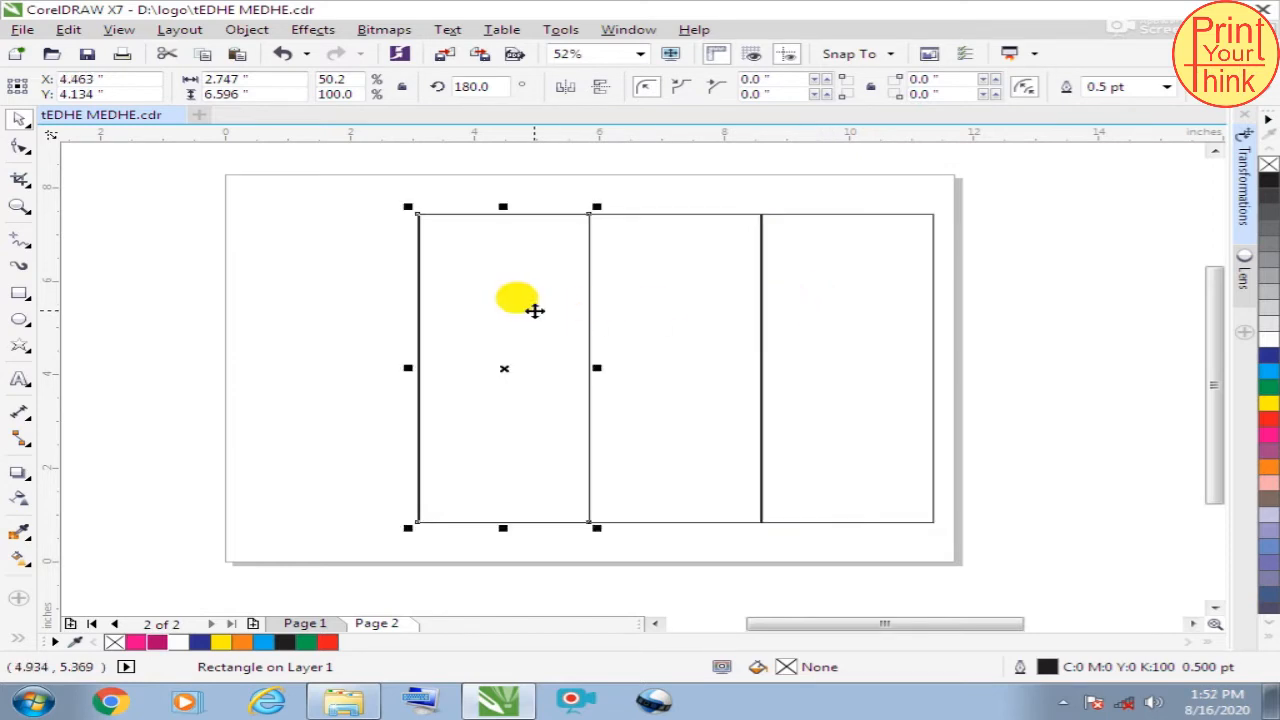
left_click_drag(535, 311, 362, 318)
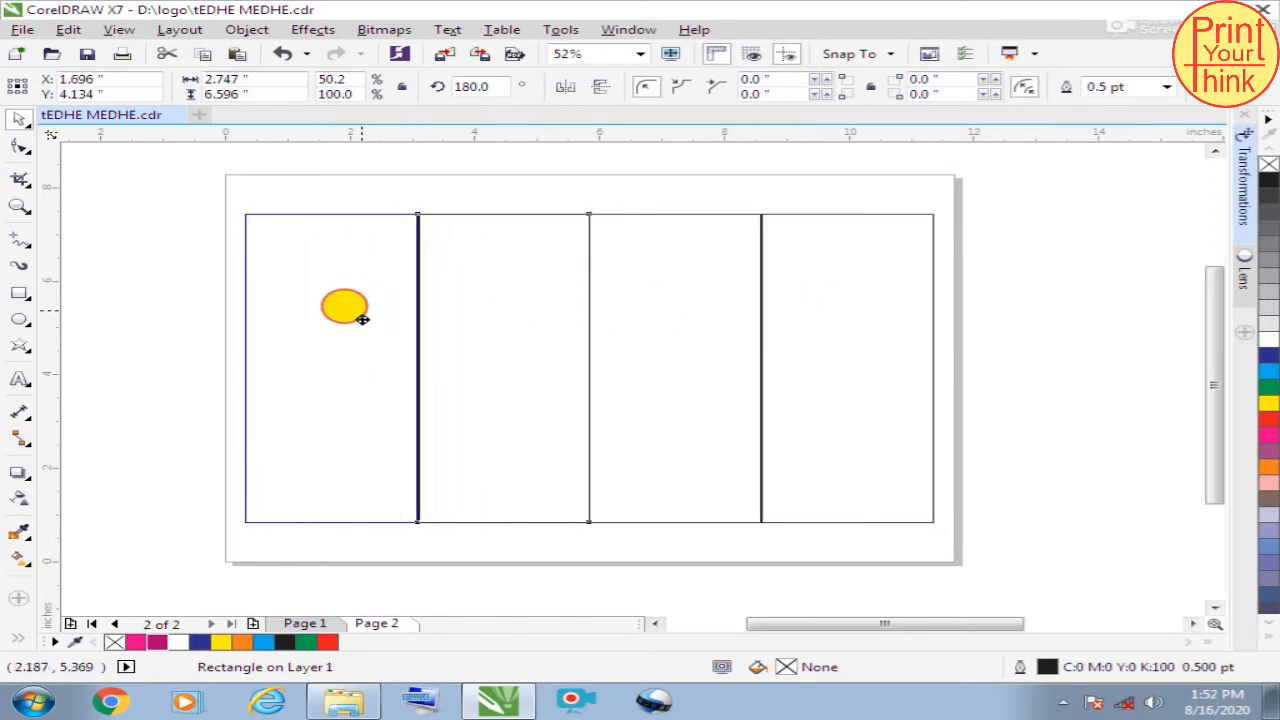
left_click(970, 240)
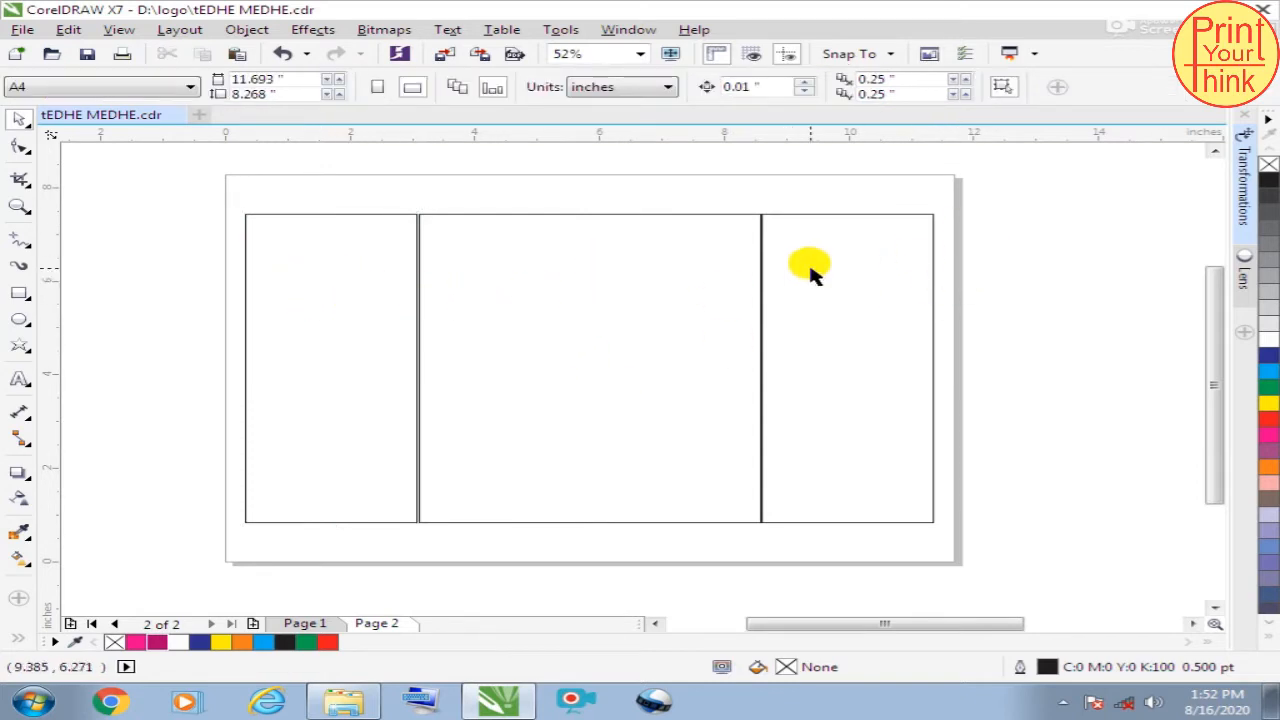
left_click(458, 260)
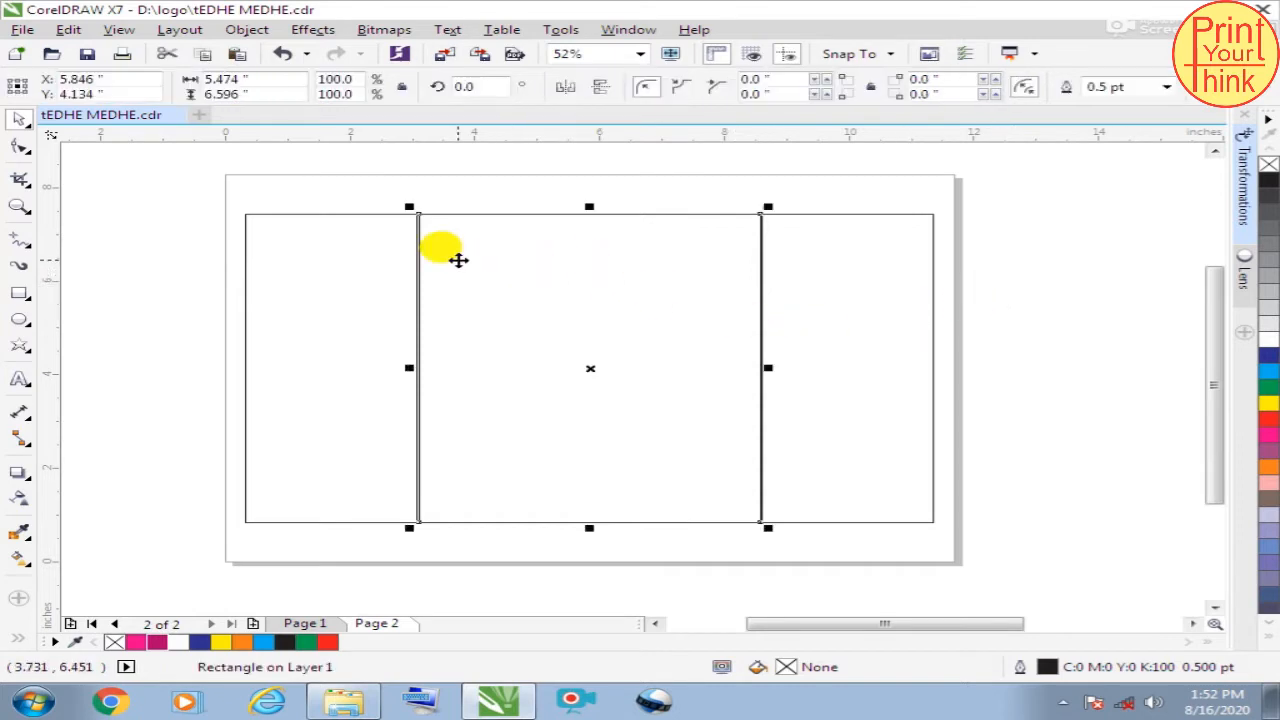
scroll(528, 249, "down", 4)
scroll(528, 249, "up", 2)
left_click(597, 240)
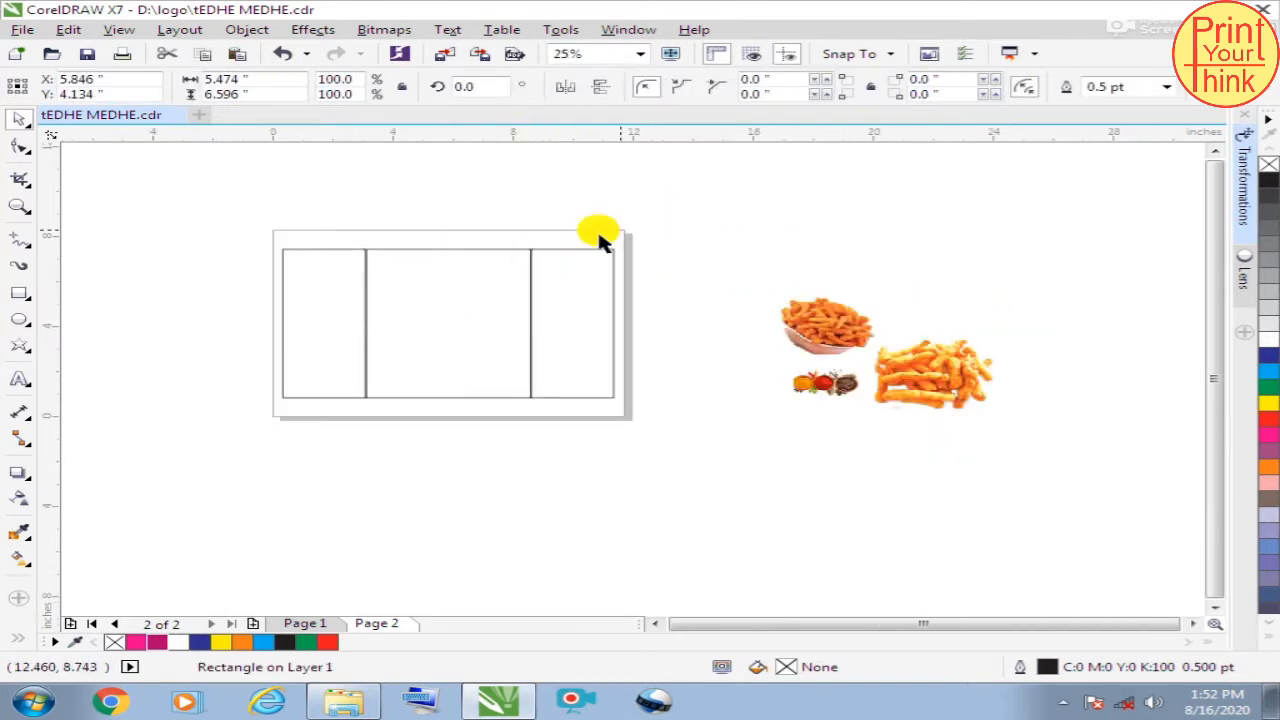
scroll(437, 258, "up", 2)
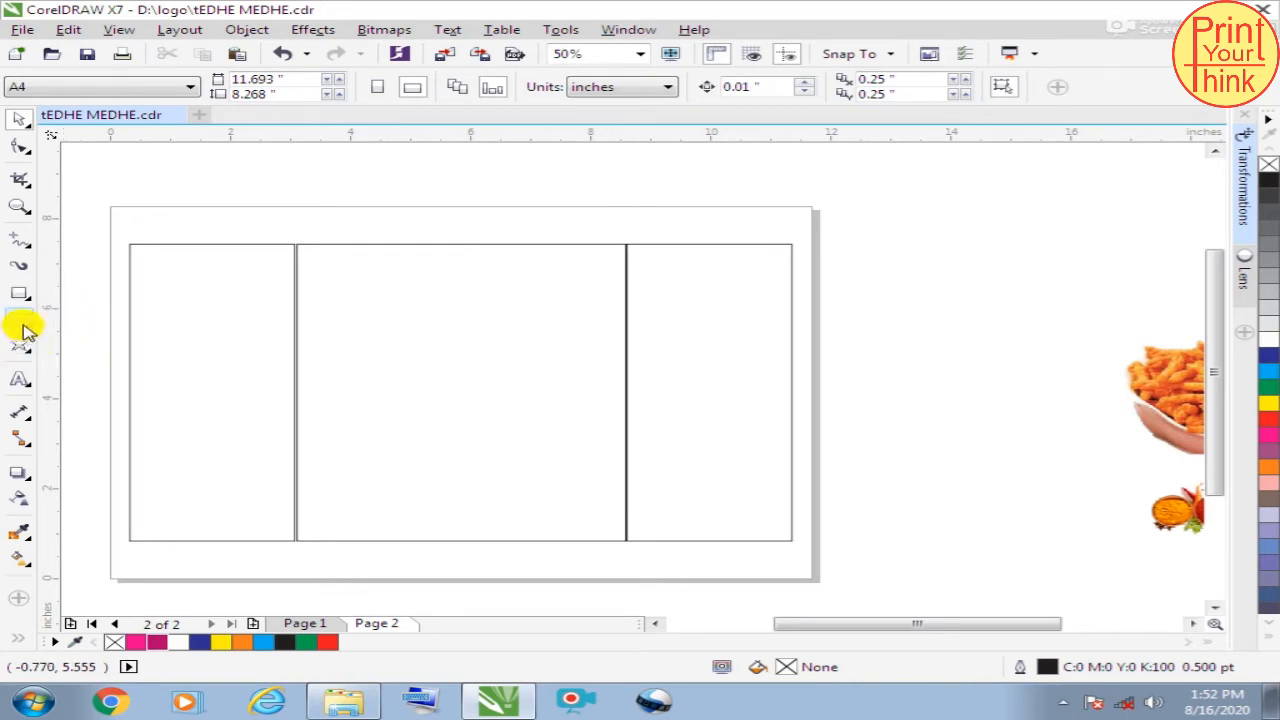
Draw a trapezoid basic shape about 1.02 in wide and 4.1 in tall over the upper middle of the central panel
left_click(28, 356)
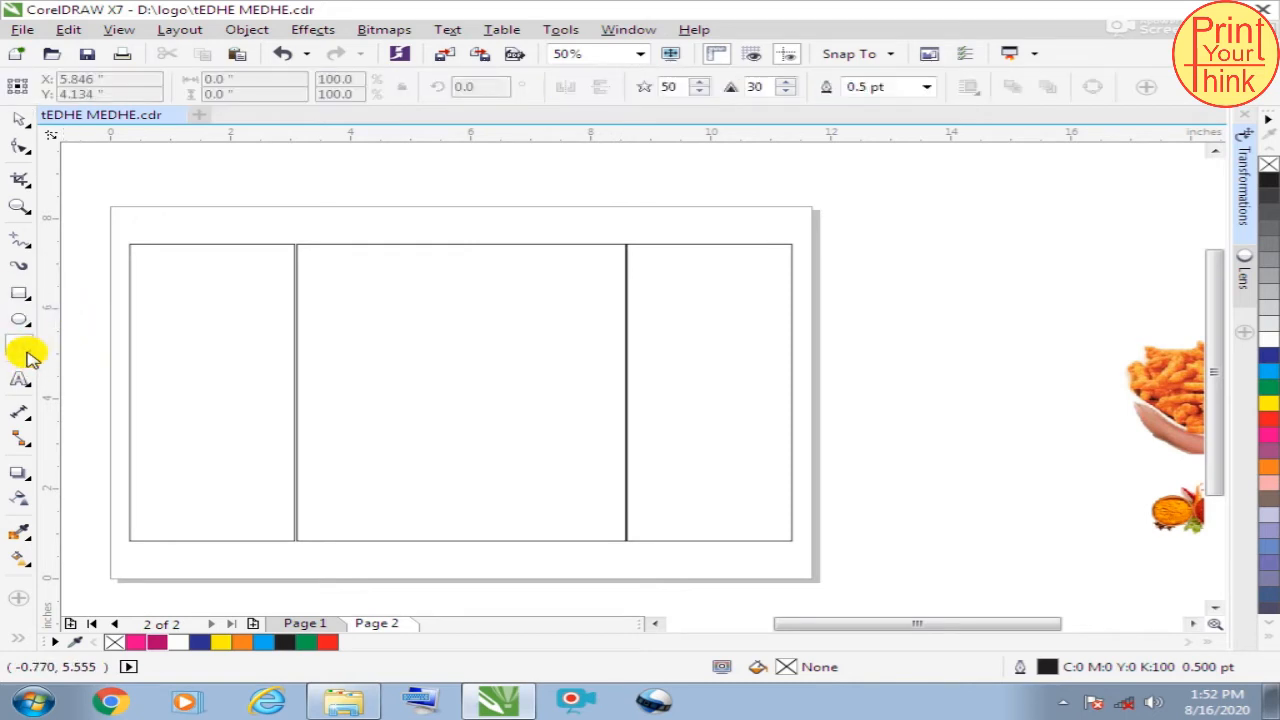
left_click(28, 356)
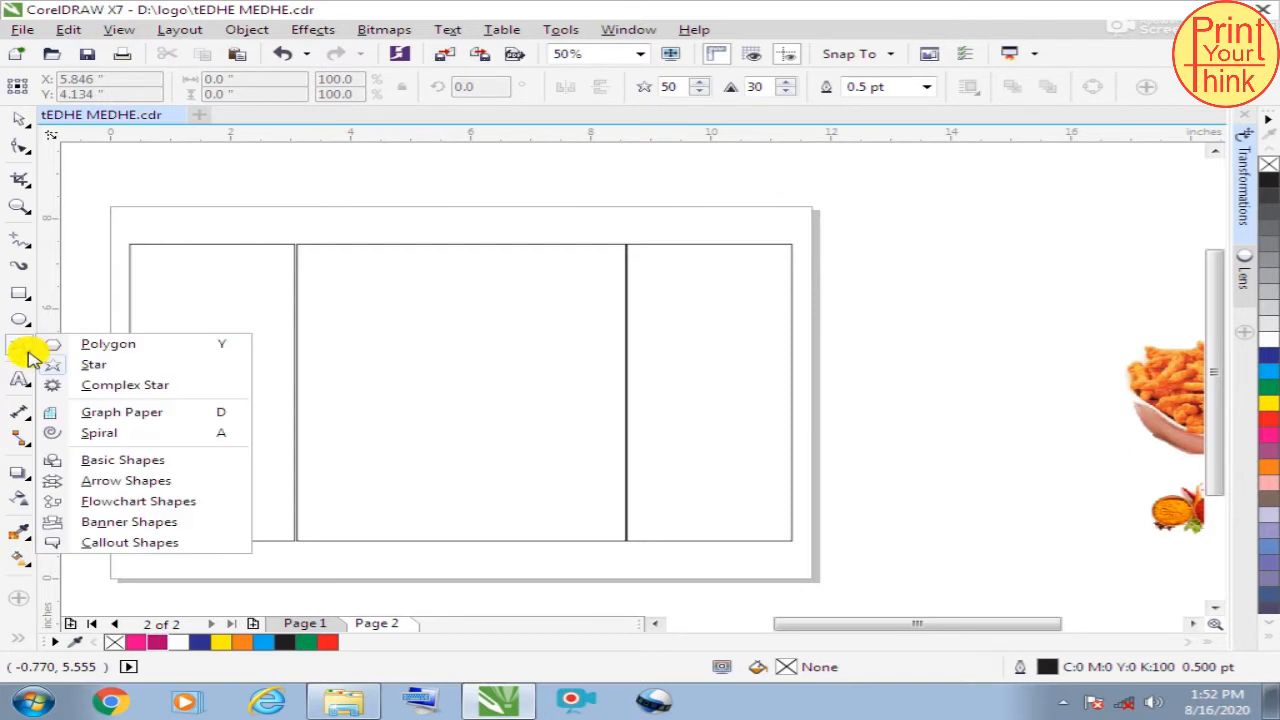
left_click(128, 466)
left_click(646, 88)
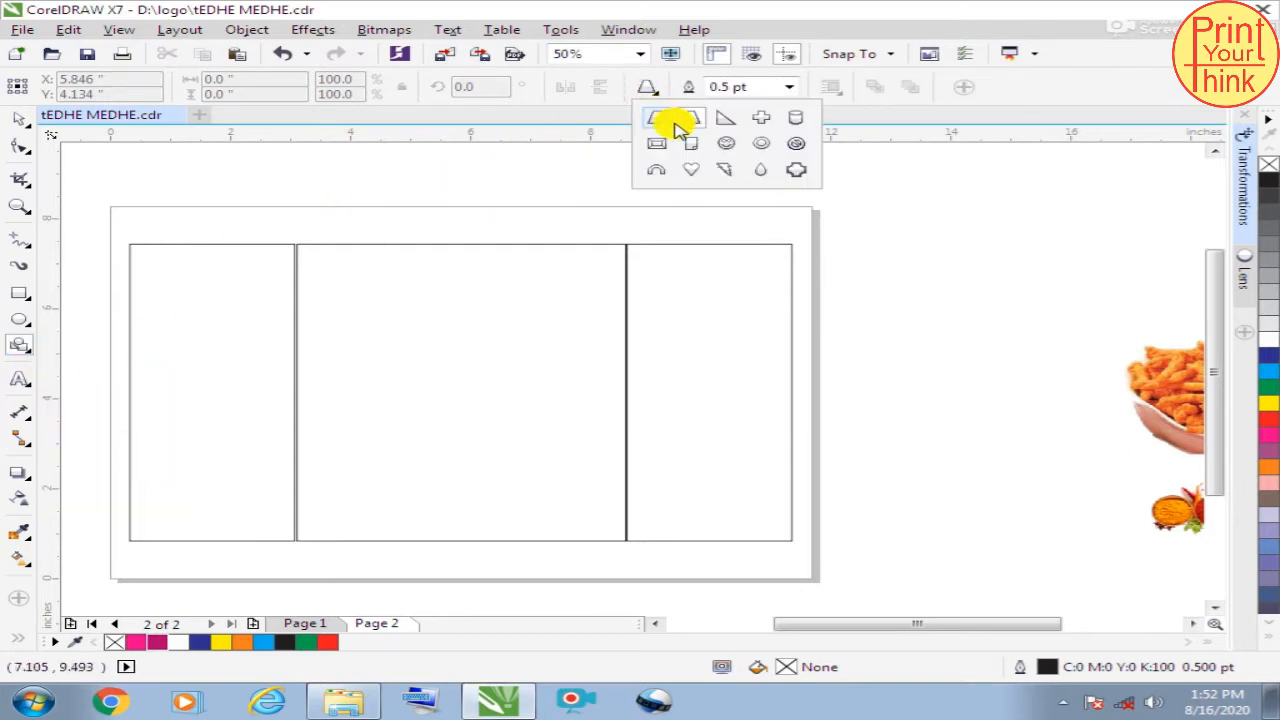
left_click(690, 118)
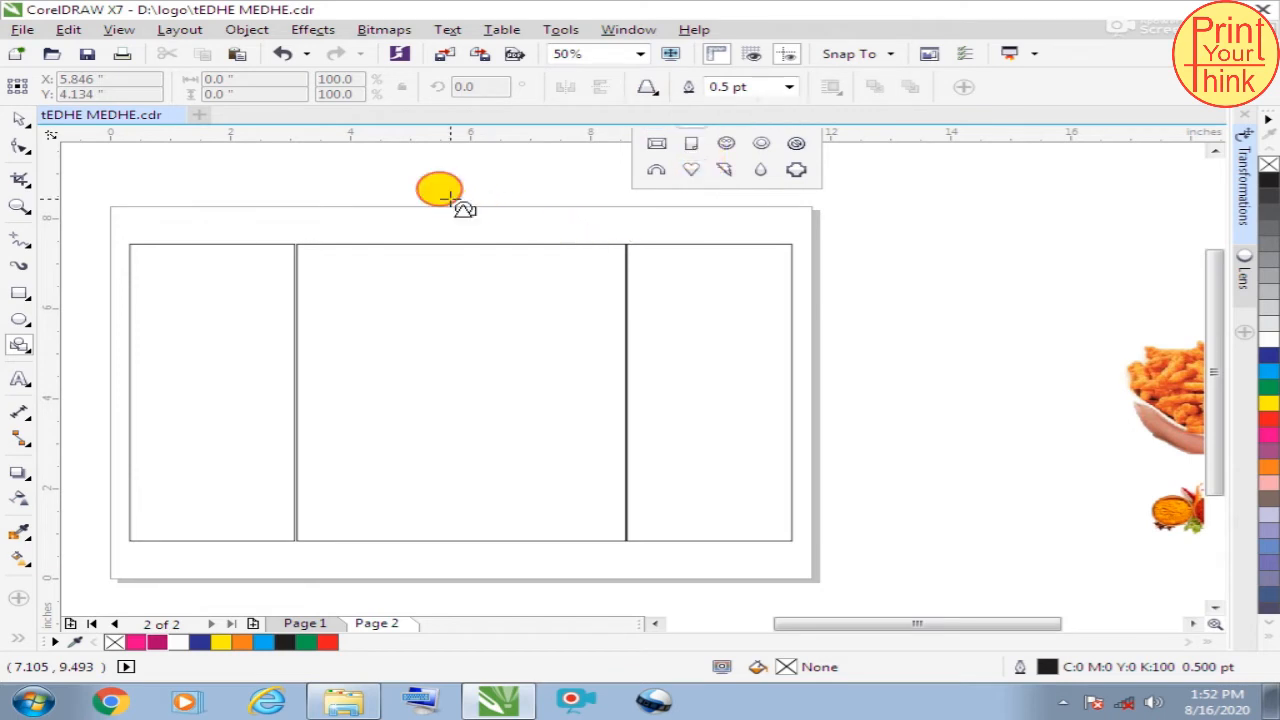
left_click_drag(444, 216, 497, 400)
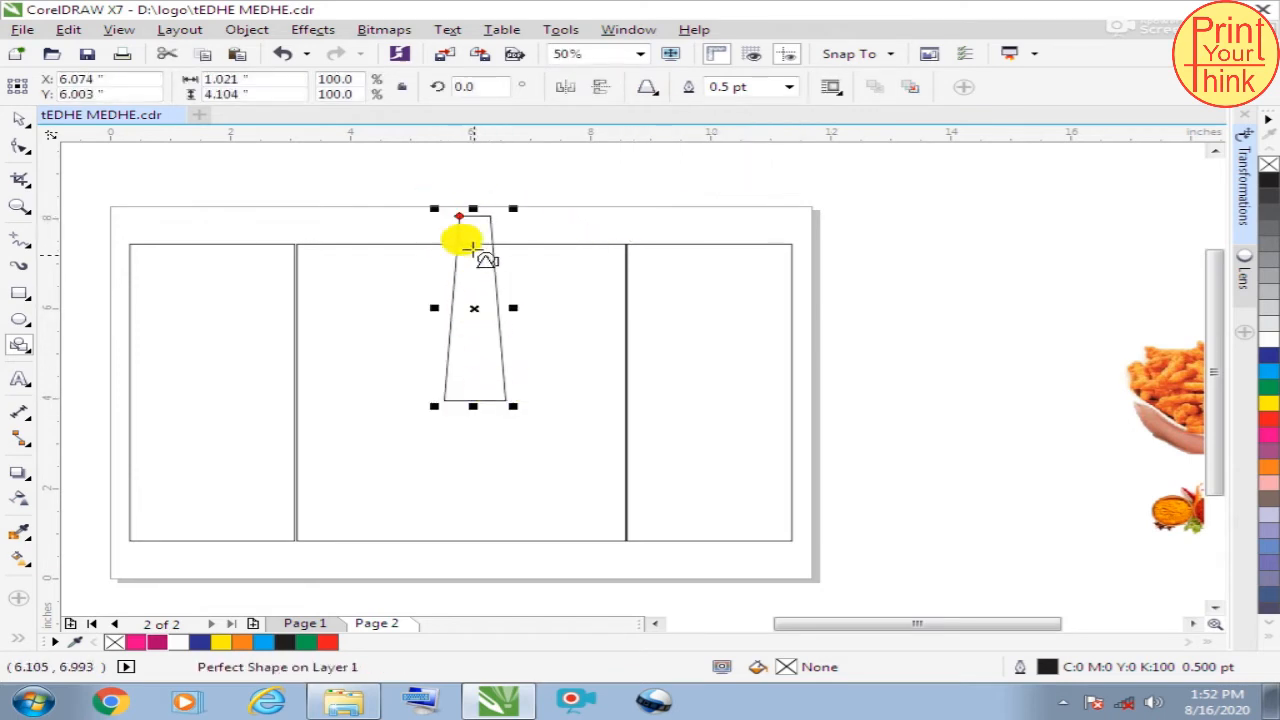
Narrow the trapezoid's top edge almost to a point with its shape control node
scroll(457, 216, "up", 4)
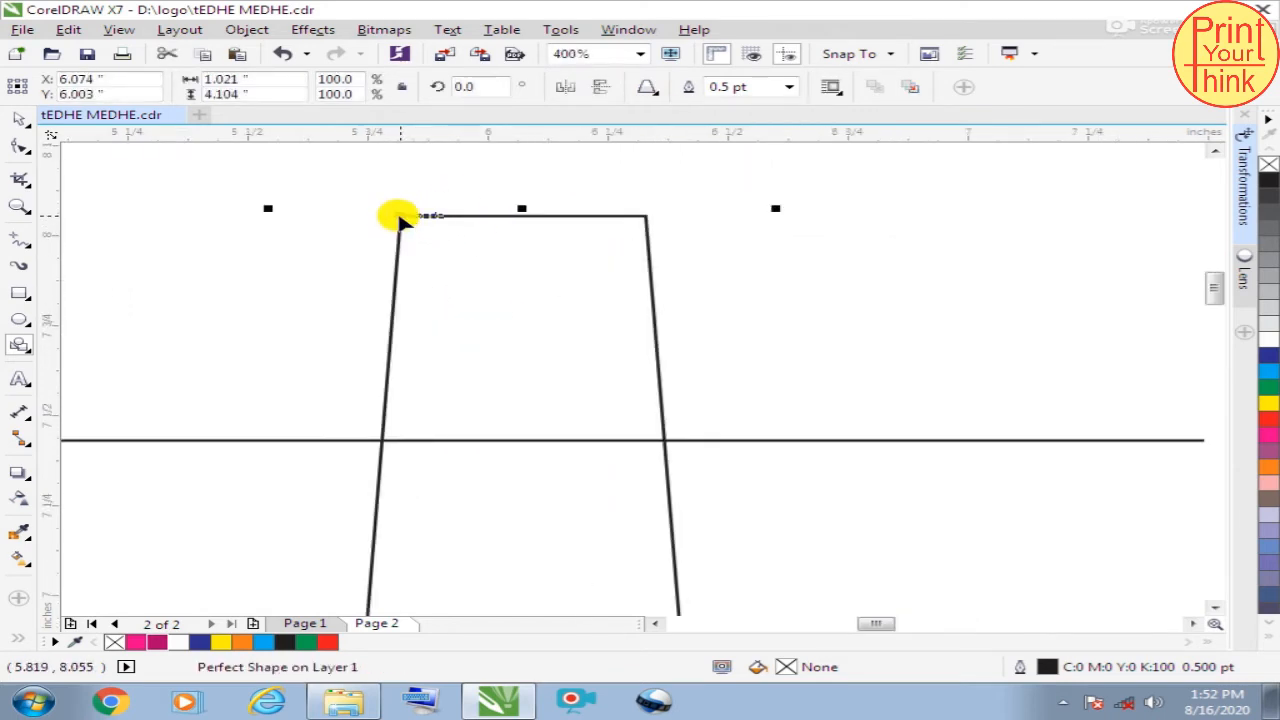
left_click_drag(401, 216, 485, 220)
scroll(494, 216, "down", 1)
scroll(494, 214, "down", 2)
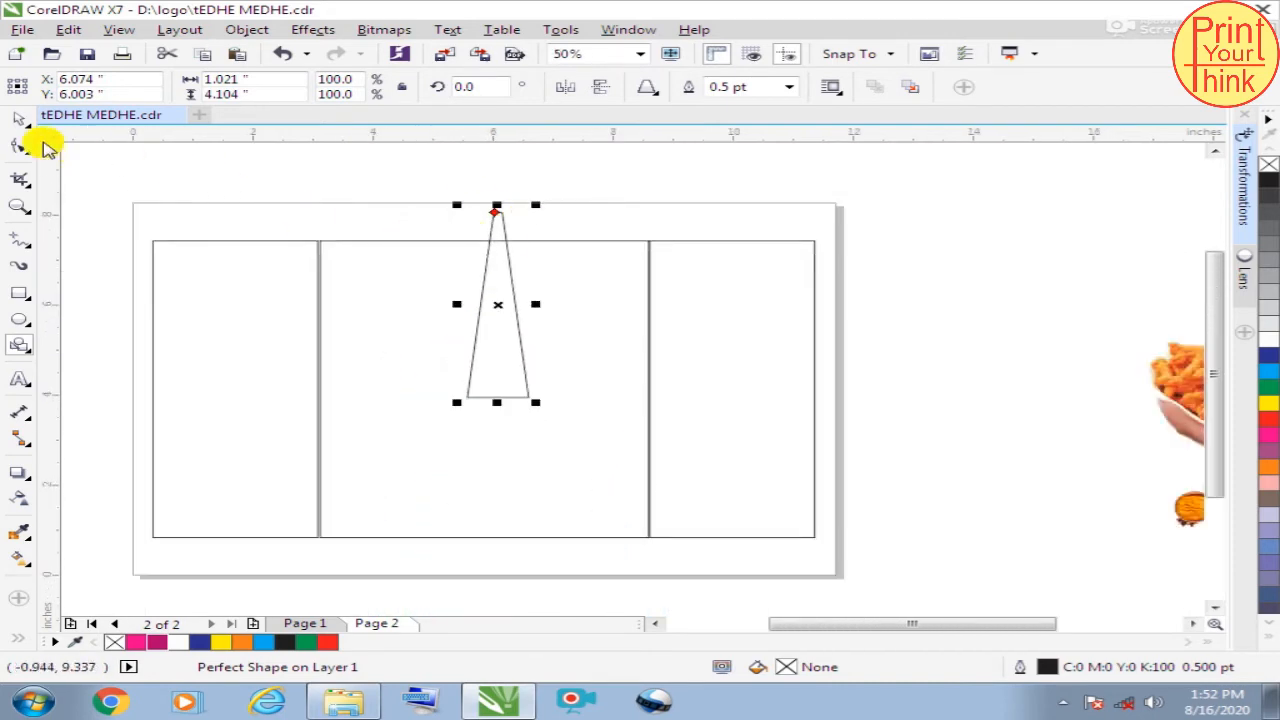
Narrow the trapezoid to a slim wedge about 0.31 in wide, keeping its left side in place
left_click_drag(535, 304, 505, 298)
scroll(480, 313, "up", 1)
scroll(520, 300, "down", 1)
scroll(514, 289, "up", 3)
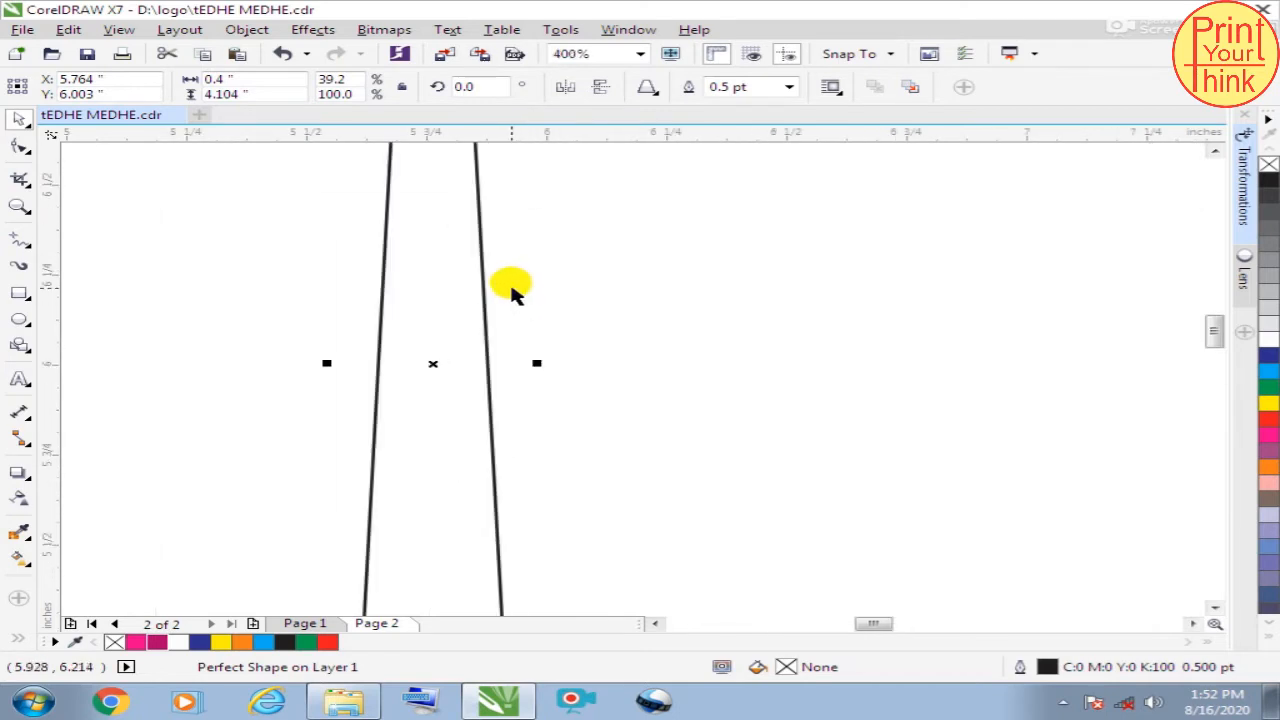
scroll(517, 294, "down", 3)
scroll(520, 300, "up", 3)
left_click_drag(522, 338, 491, 340)
scroll(491, 341, "down", 3)
scroll(490, 342, "up", 1)
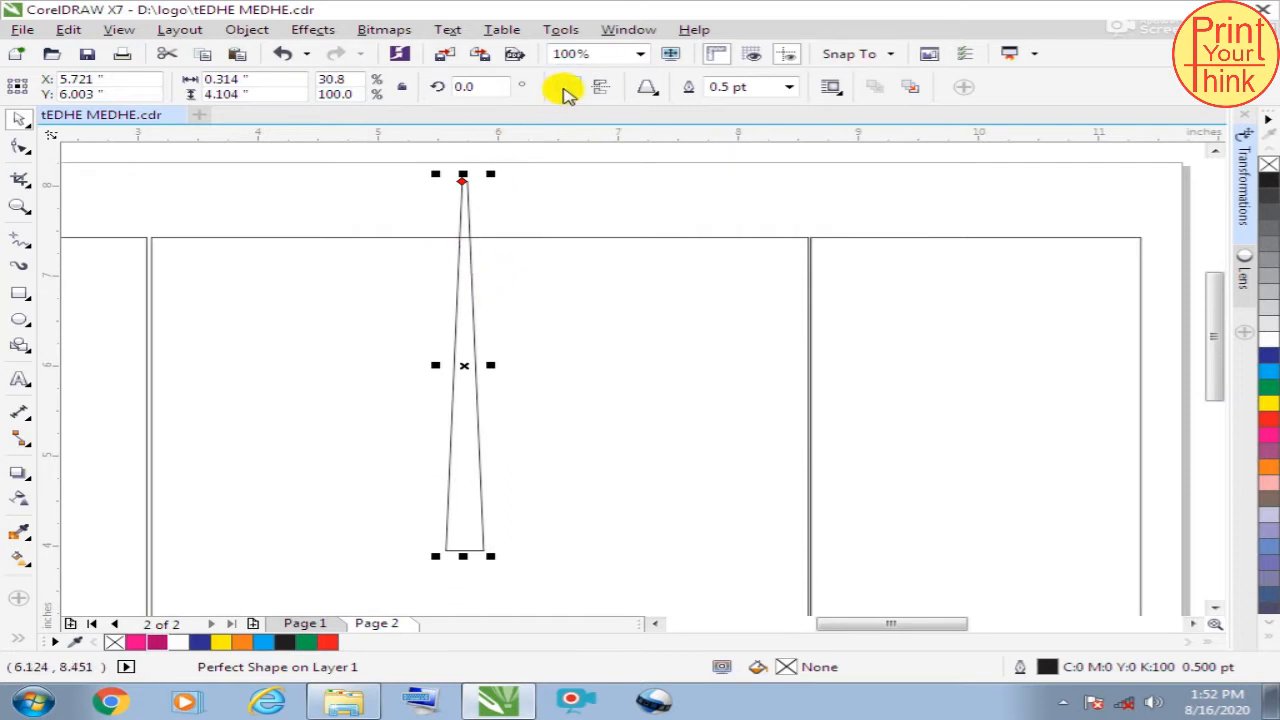
Flip the wedge vertically and move its rotation centre onto the narrow bottom tip
left_click(597, 88)
left_click(591, 171)
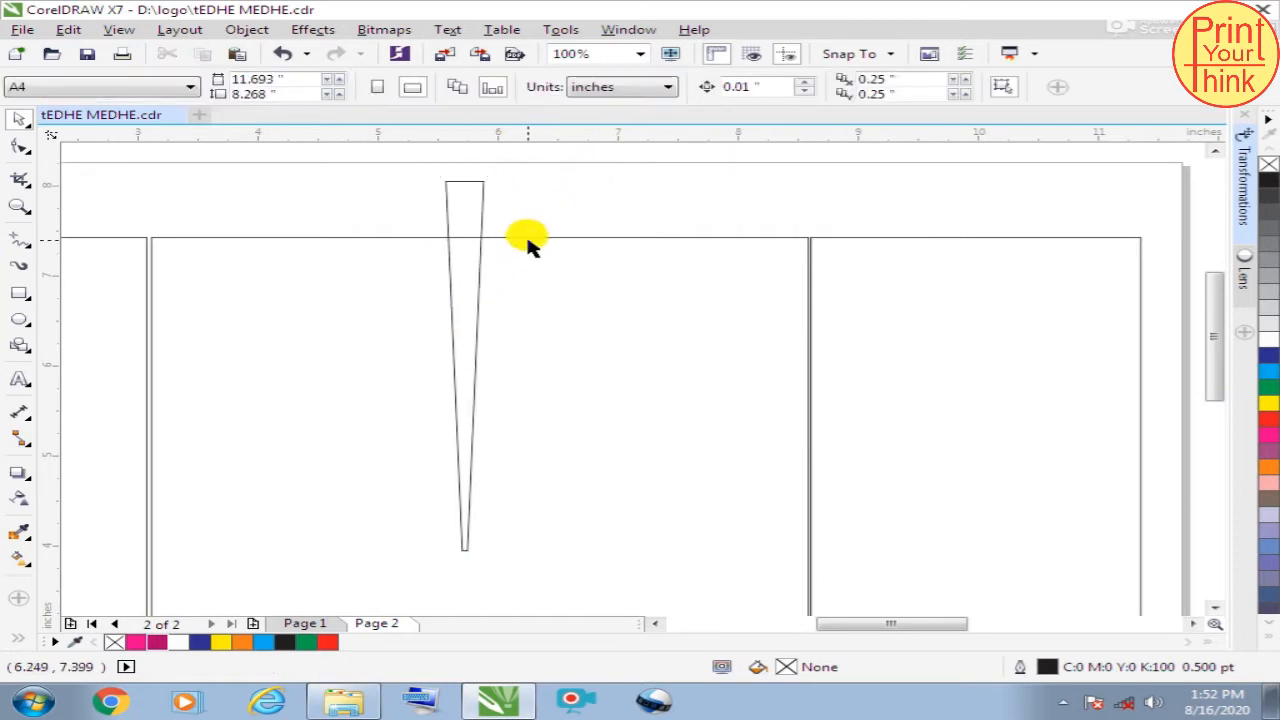
left_click(470, 190)
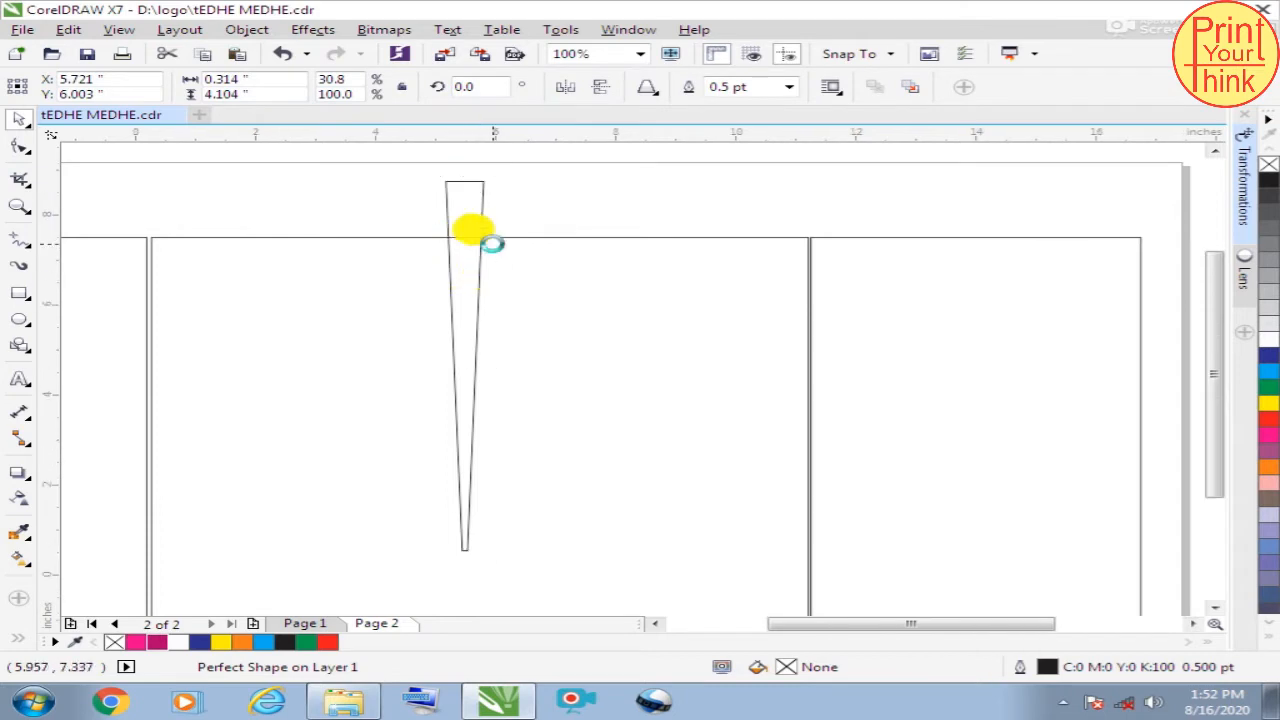
scroll(471, 228, "down", 1)
scroll(490, 320, "up", 1)
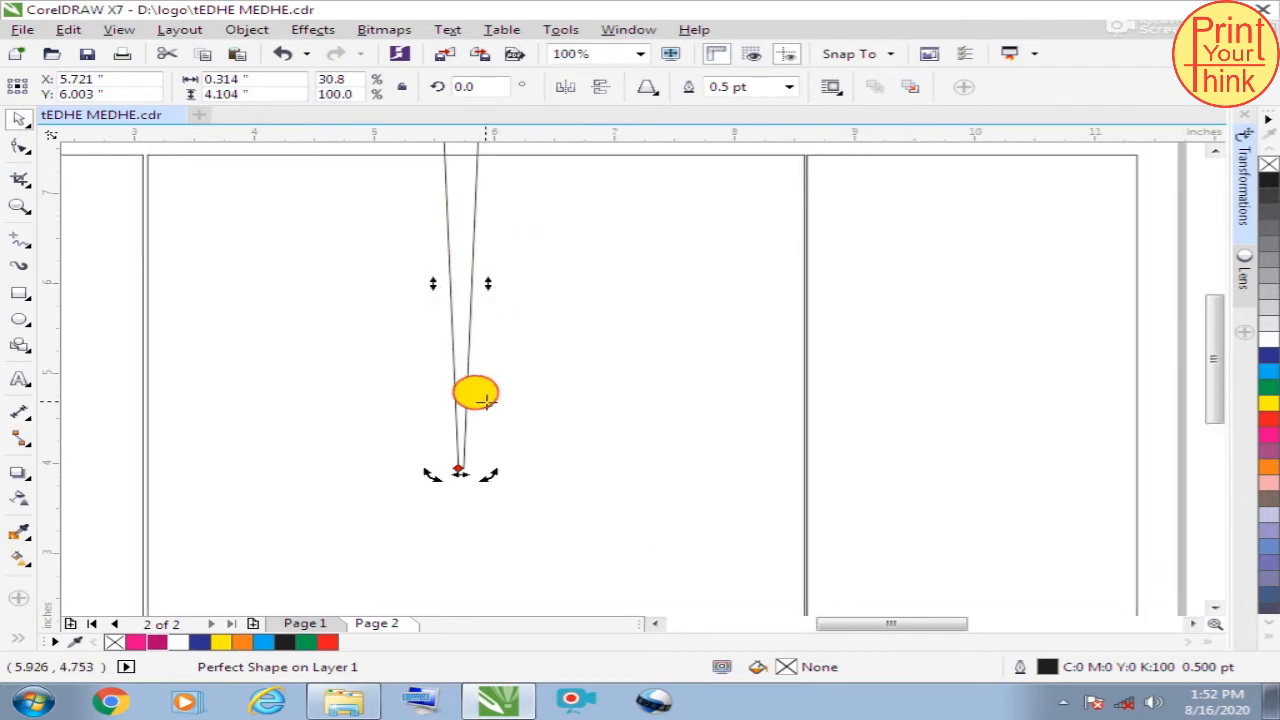
scroll(462, 495, "up", 3)
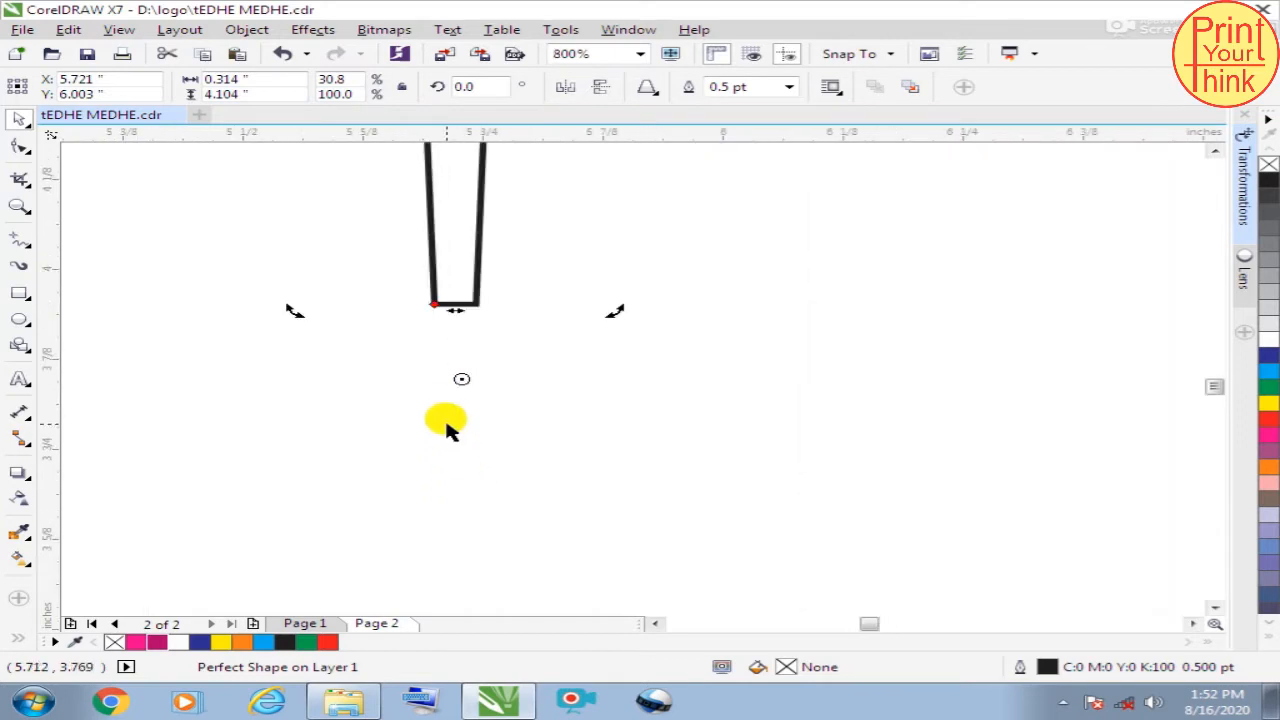
left_click_drag(460, 373, 453, 303)
scroll(457, 374, "down", 5)
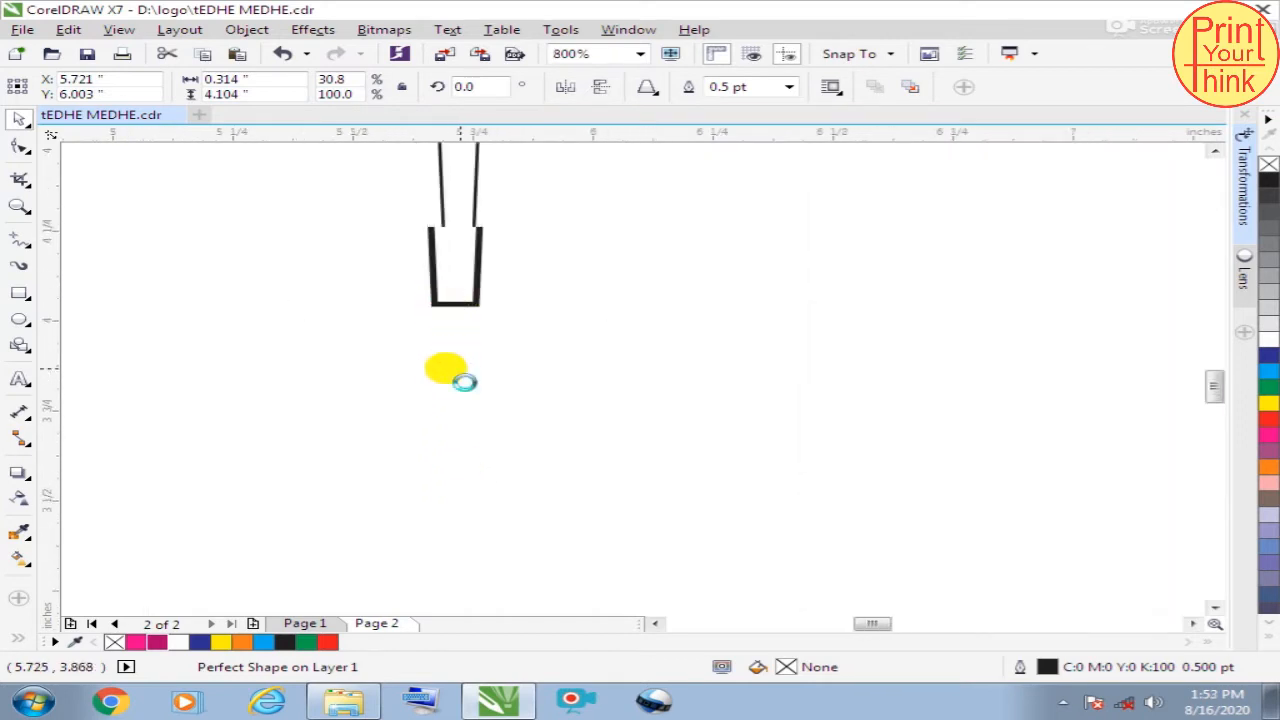
scroll(463, 350, "up", 1)
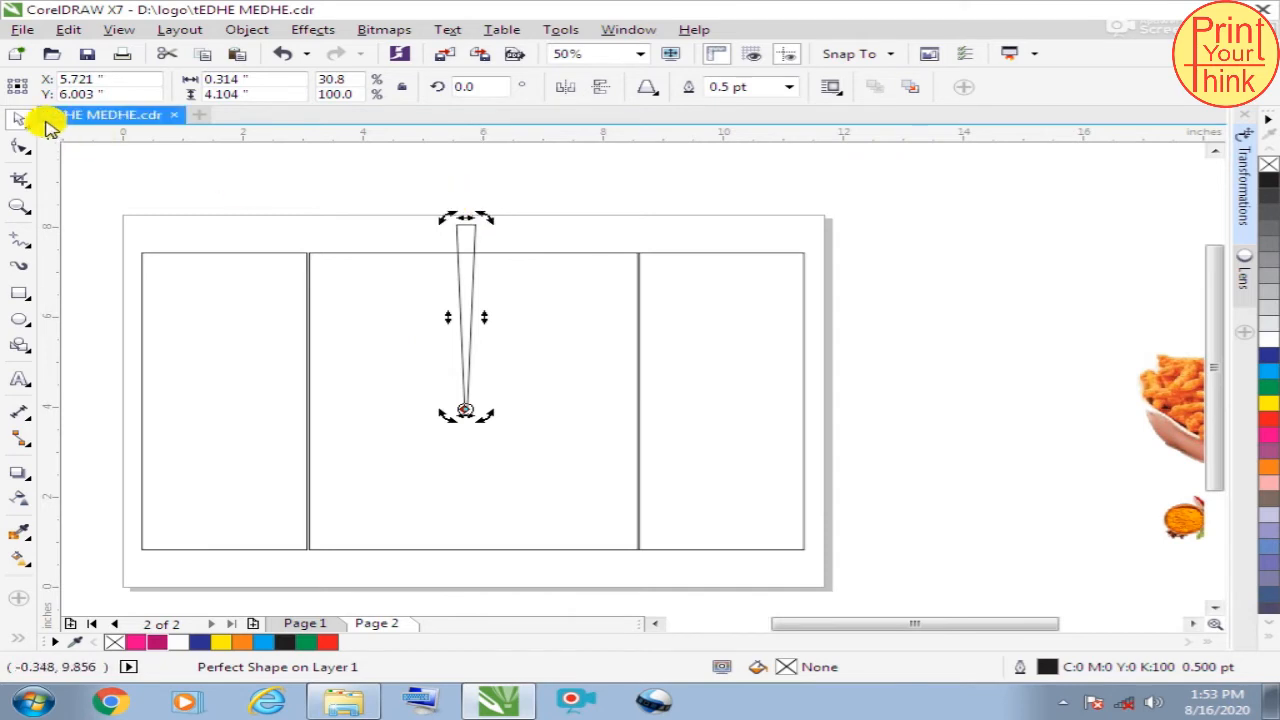
Give the wedge a magenta fill with no outline and switch it to rotation mode
left_click(320, 200)
left_click(474, 240)
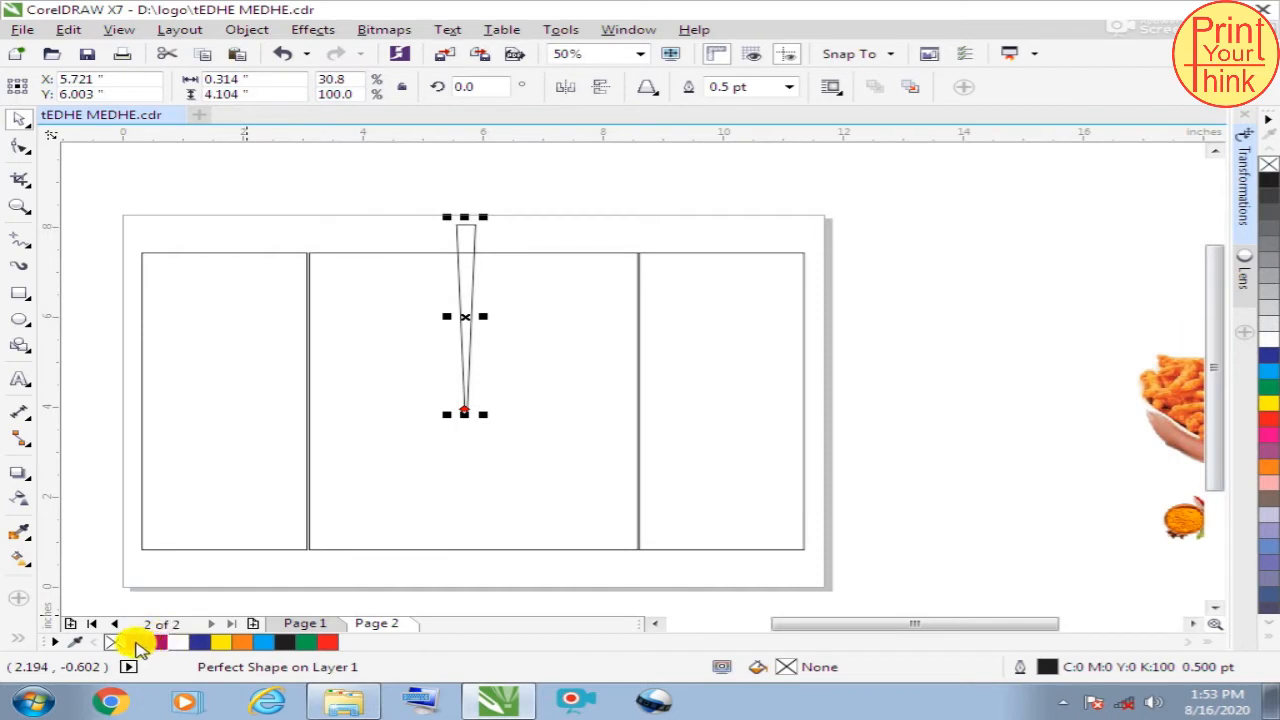
left_click(137, 643)
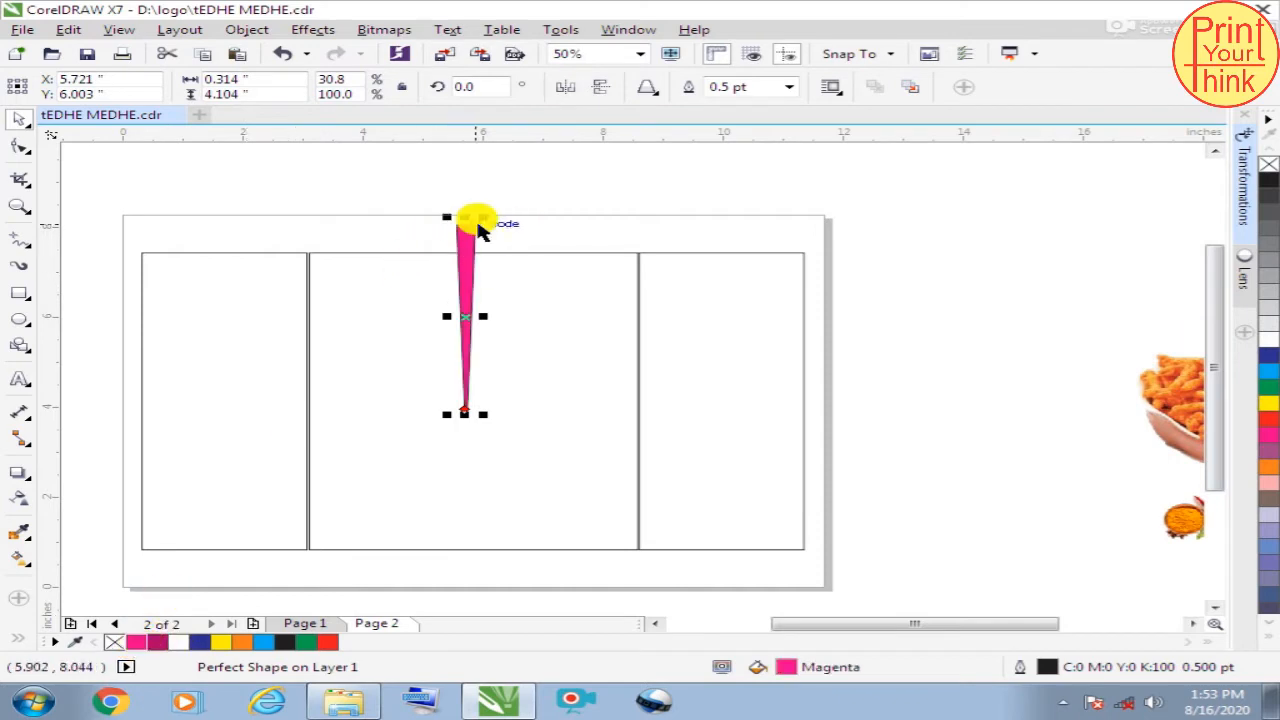
right_click(114, 642)
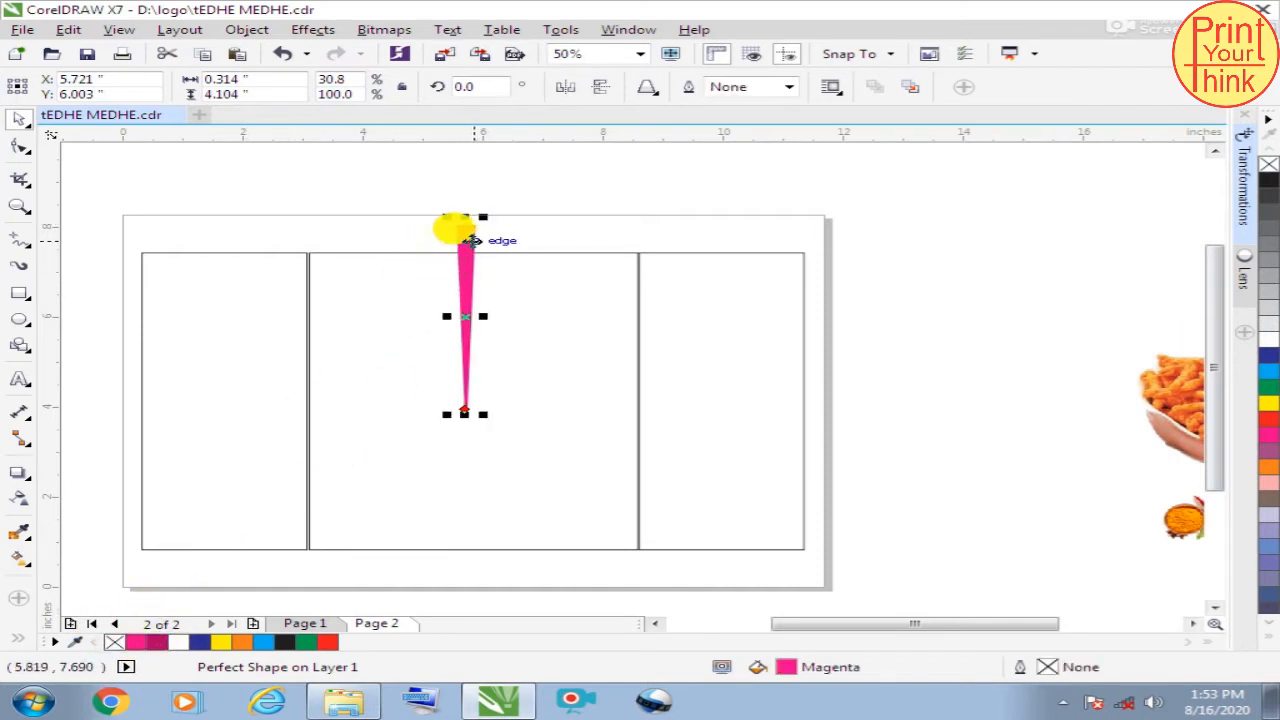
left_click(455, 232)
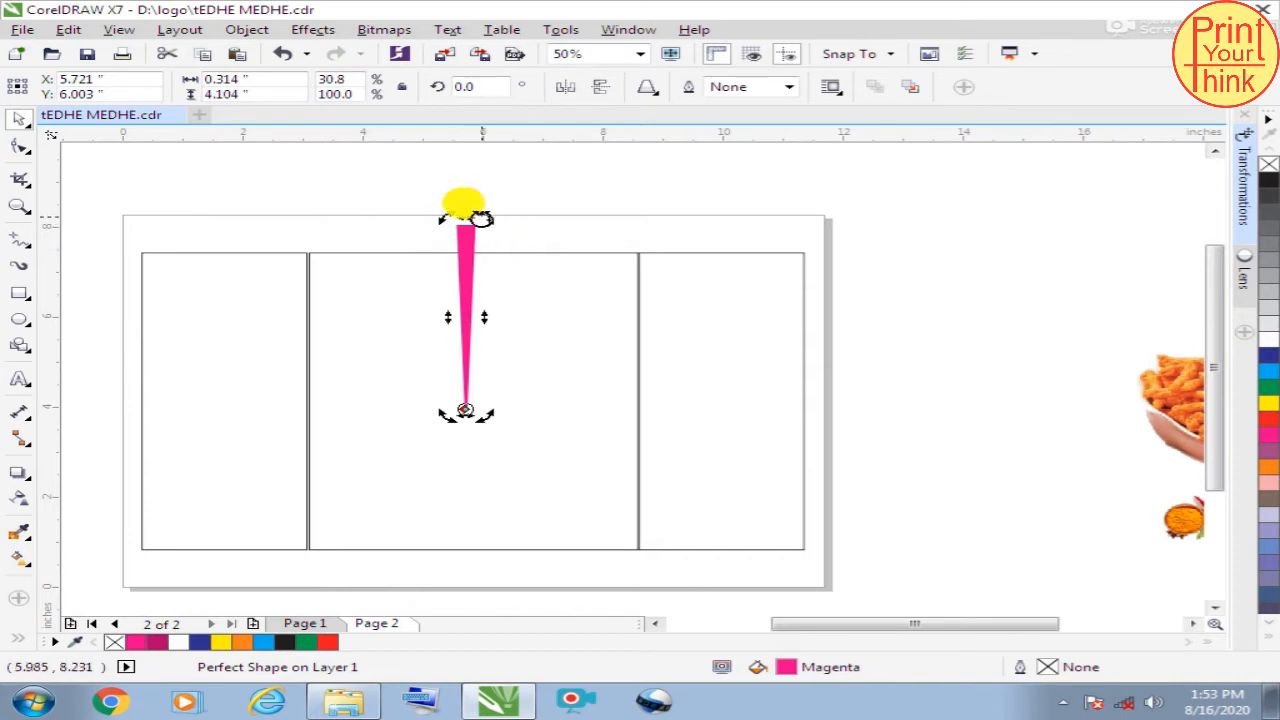
left_click_drag(481, 218, 524, 216)
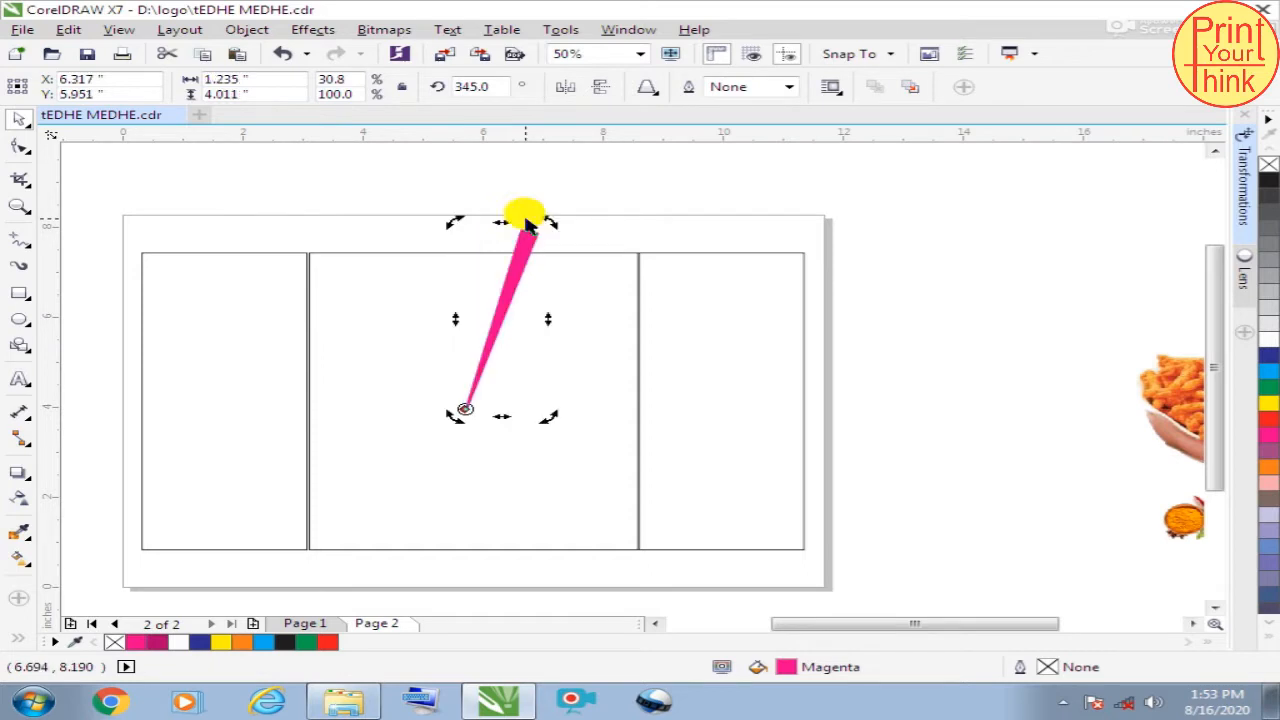
key("ctrl+z")
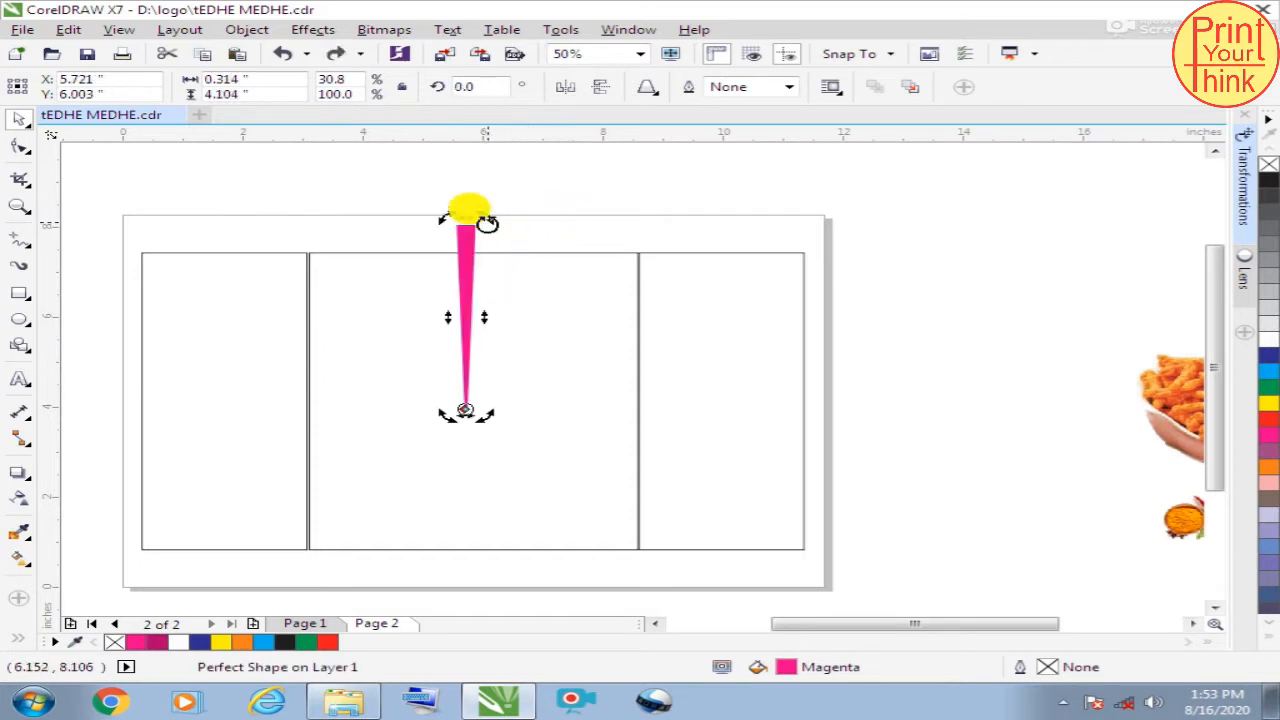
left_click_drag(487, 218, 521, 218)
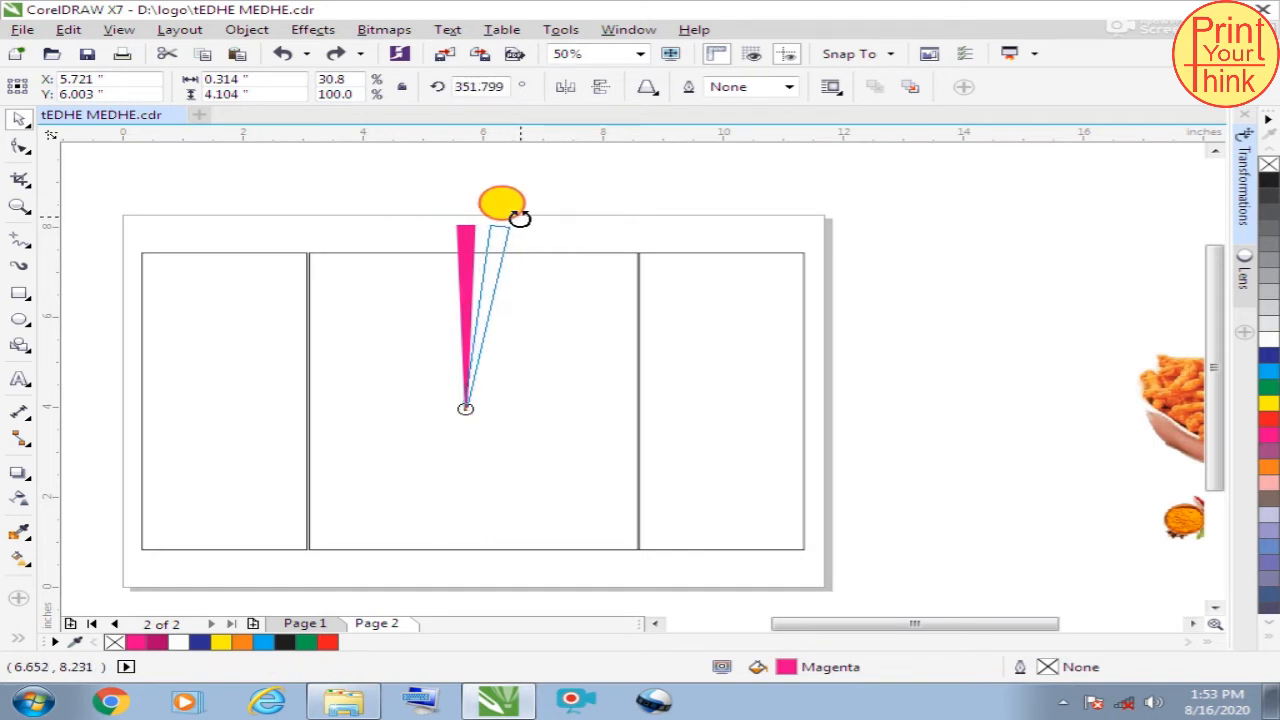
left_click_drag(519, 218, 520, 216)
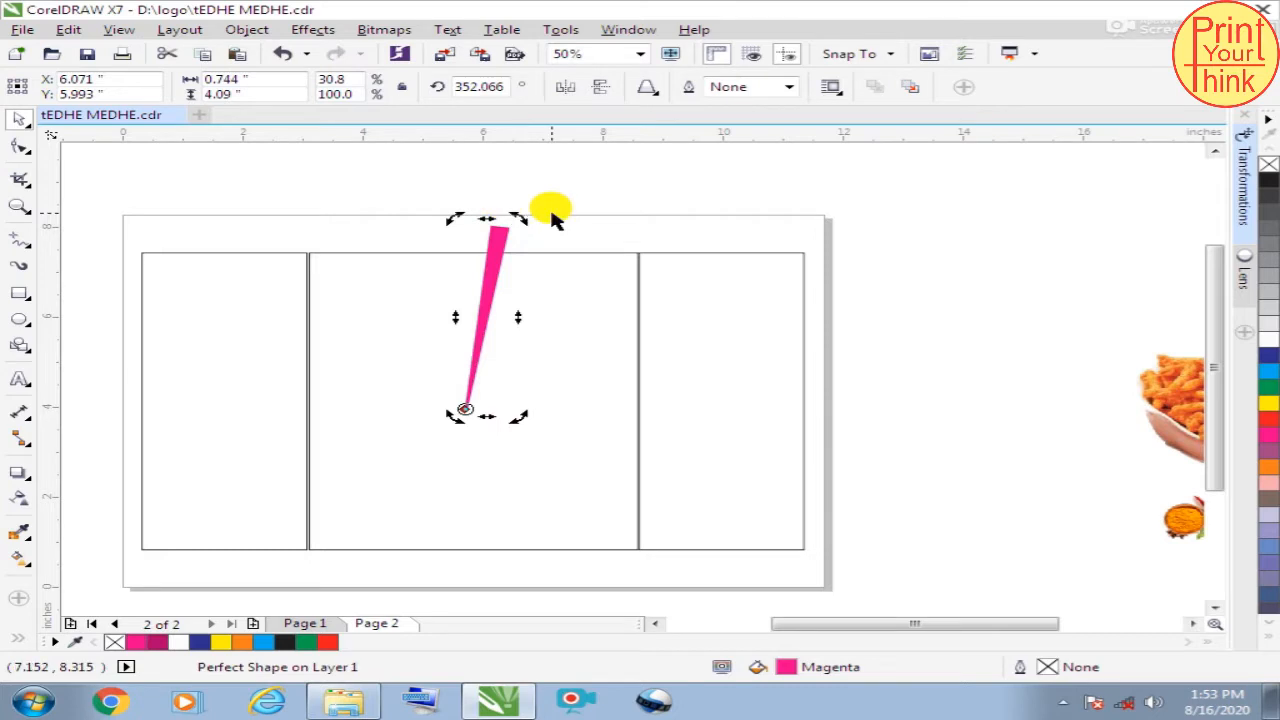
key("ctrl+z")
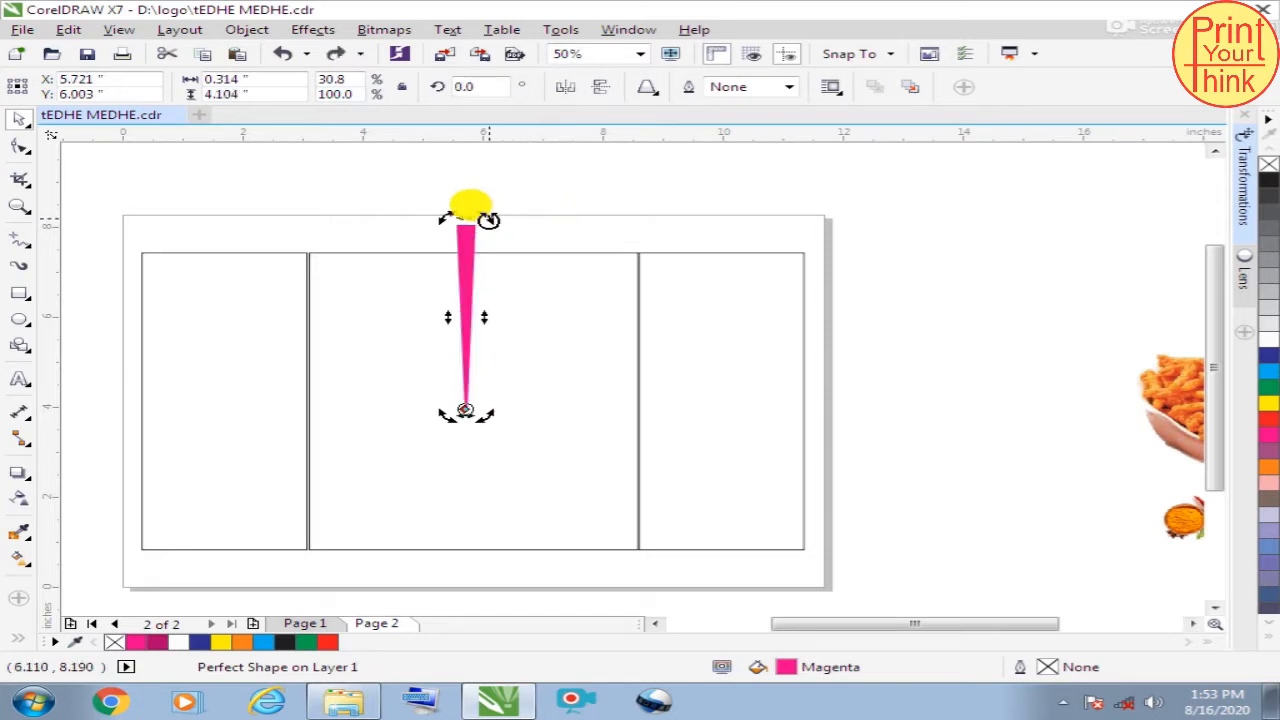
Rotate a copy of the wedge about 8.4° clockwise around its tip and repeat it until the rays complete a full circle
left_click_drag(488, 220, 528, 227)
key("ctrl+r")
key("ctrl+r")
key("ctrl+r")
key("ctrl+r")
key("ctrl+r")
key("ctrl+r")
key("ctrl+r")
key("ctrl+r")
key("ctrl+r")
key("ctrl+r")
key("ctrl+r")
key("ctrl+r")
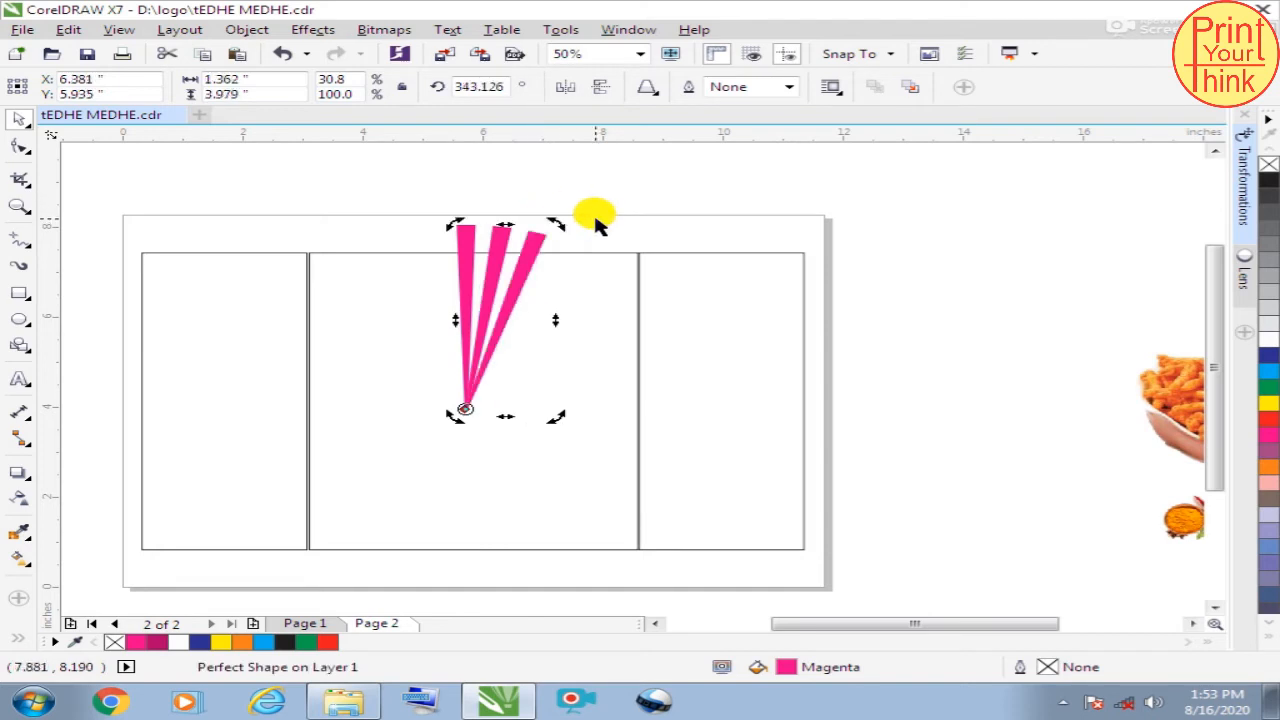
key("ctrl+r")
key("ctrl+r")
key("ctrl+r")
key("ctrl+r")
key("ctrl+r")
key("ctrl+r")
key("ctrl+r")
key("ctrl+r")
key("ctrl+r")
key("ctrl+r")
key("ctrl+r")
key("ctrl+r")
key("ctrl+r")
key("ctrl+r")
key("ctrl+r")
key("ctrl+r")
key("ctrl+r")
key("ctrl+r")
key("ctrl+r")
key("ctrl+r")
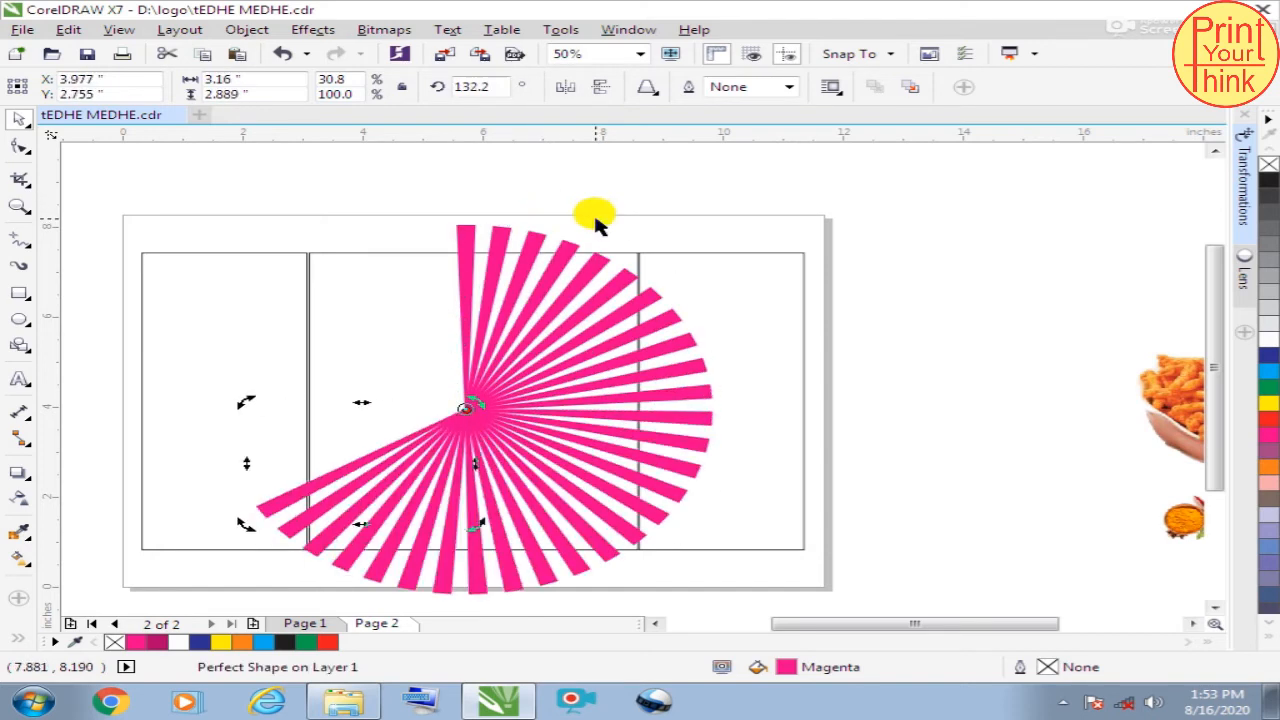
key("ctrl+r")
key("ctrl+r")
key("ctrl+r")
key("ctrl+r")
key("ctrl+r")
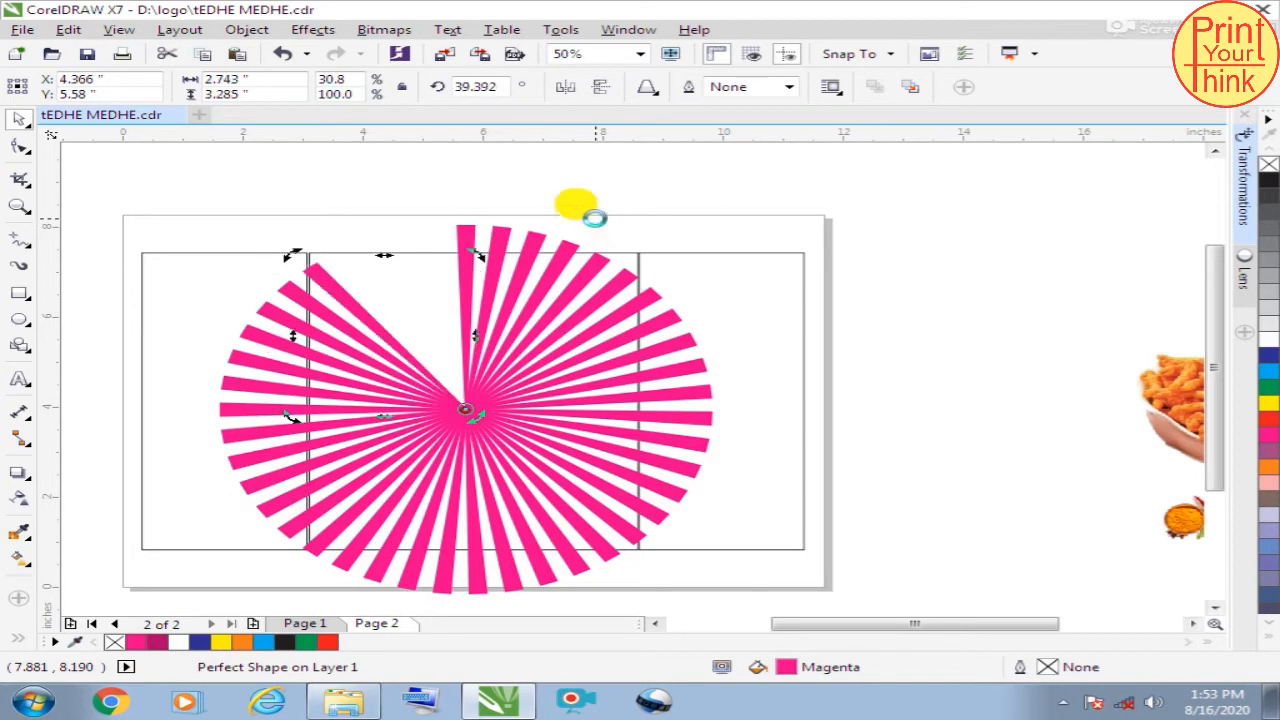
key("ctrl+r")
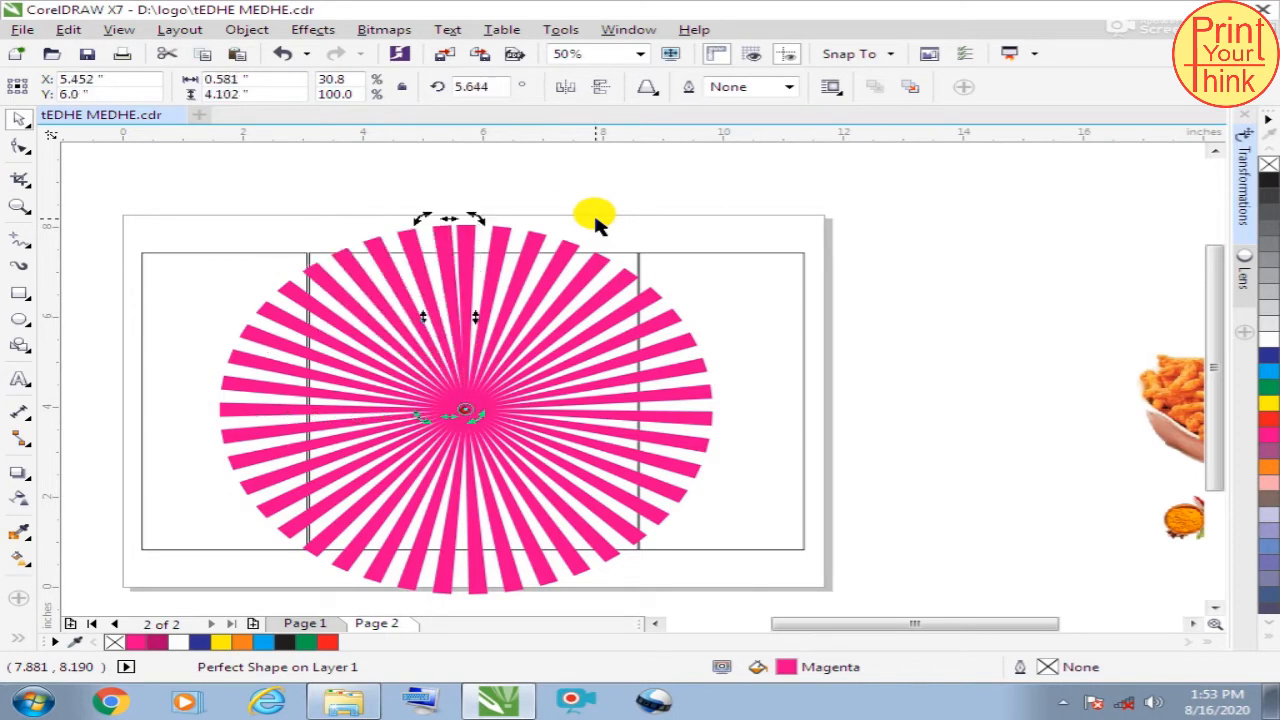
left_click(860, 240)
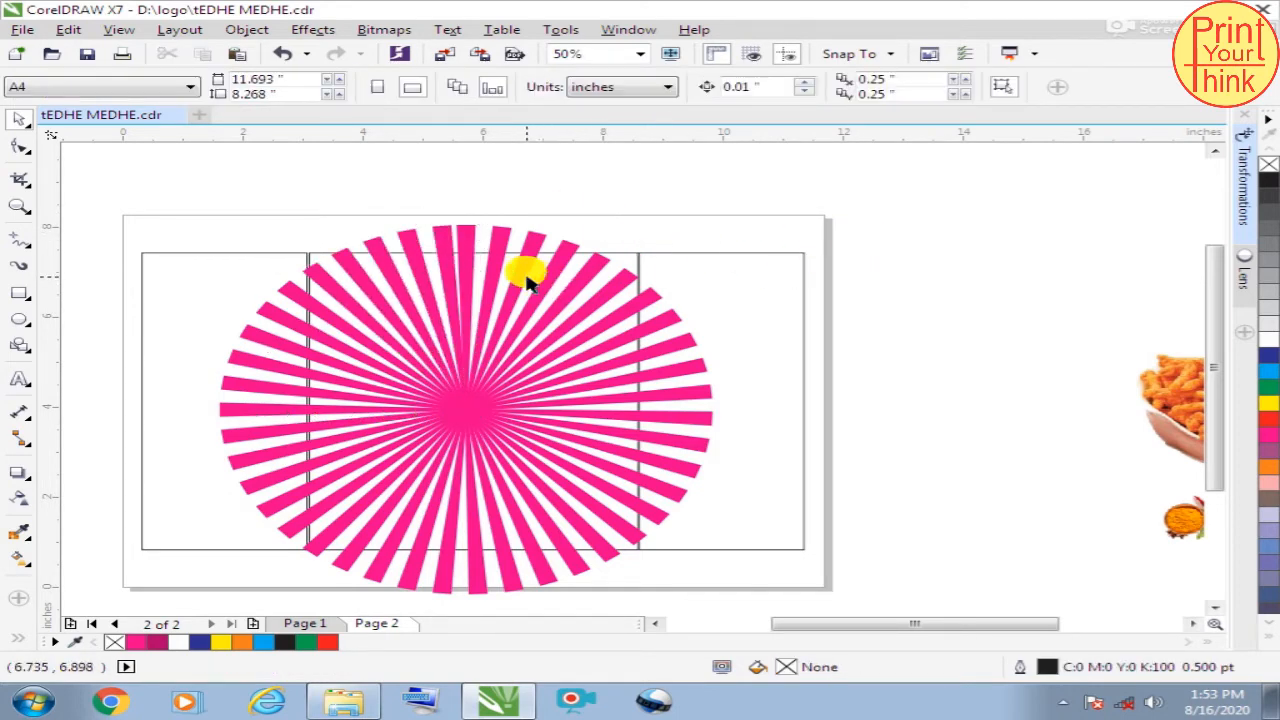
Group the three panel rectangles together
scroll(526, 271, "down", 1)
scroll(512, 322, "up", 1)
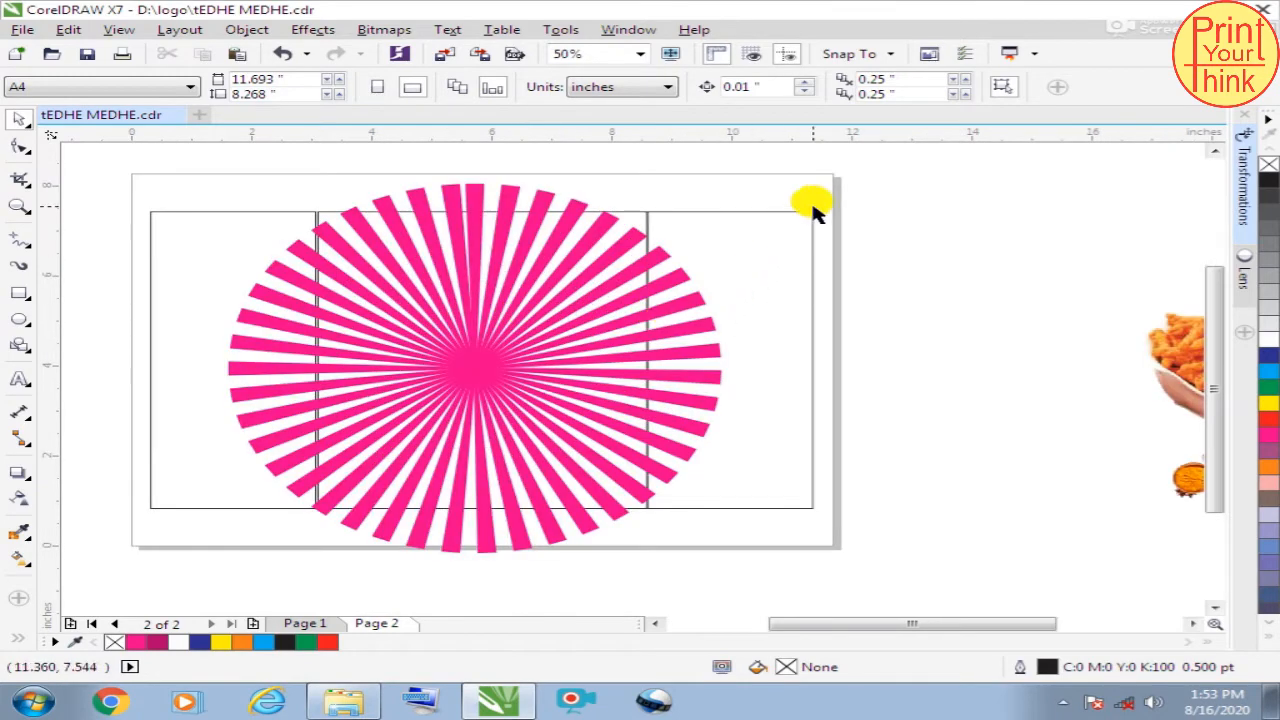
left_click(330, 202)
left_click(337, 166)
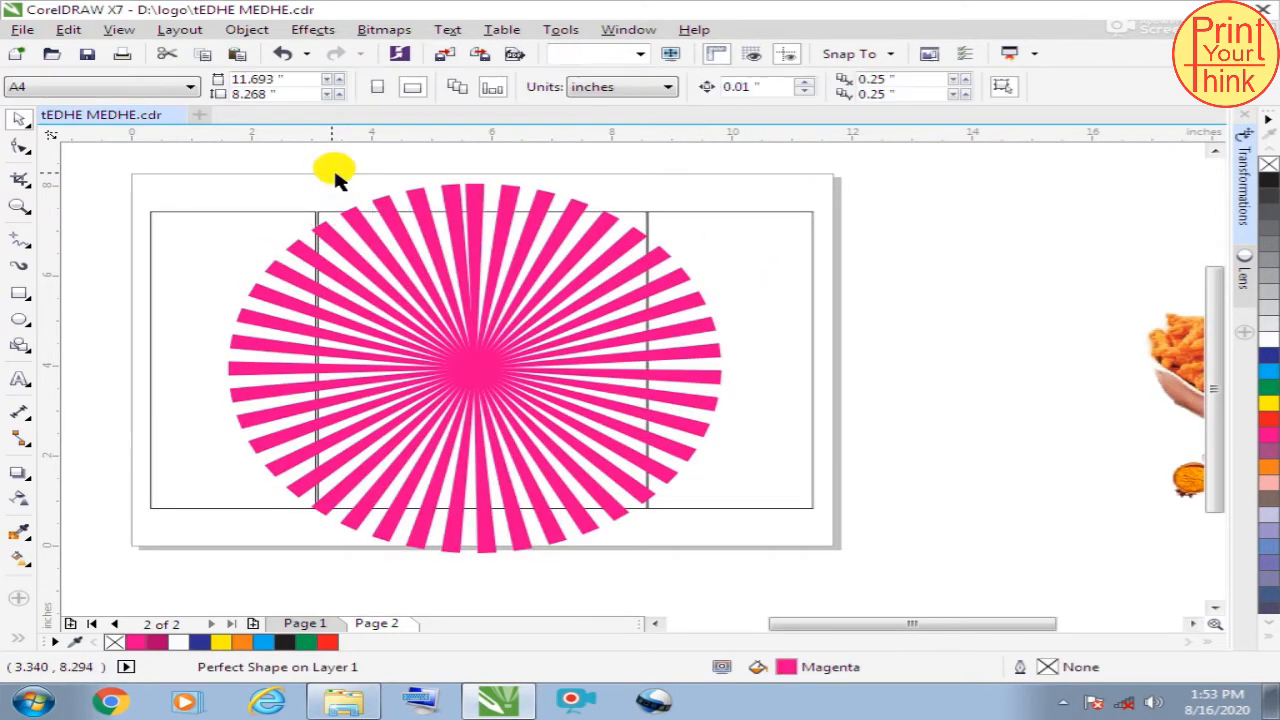
left_click(691, 211)
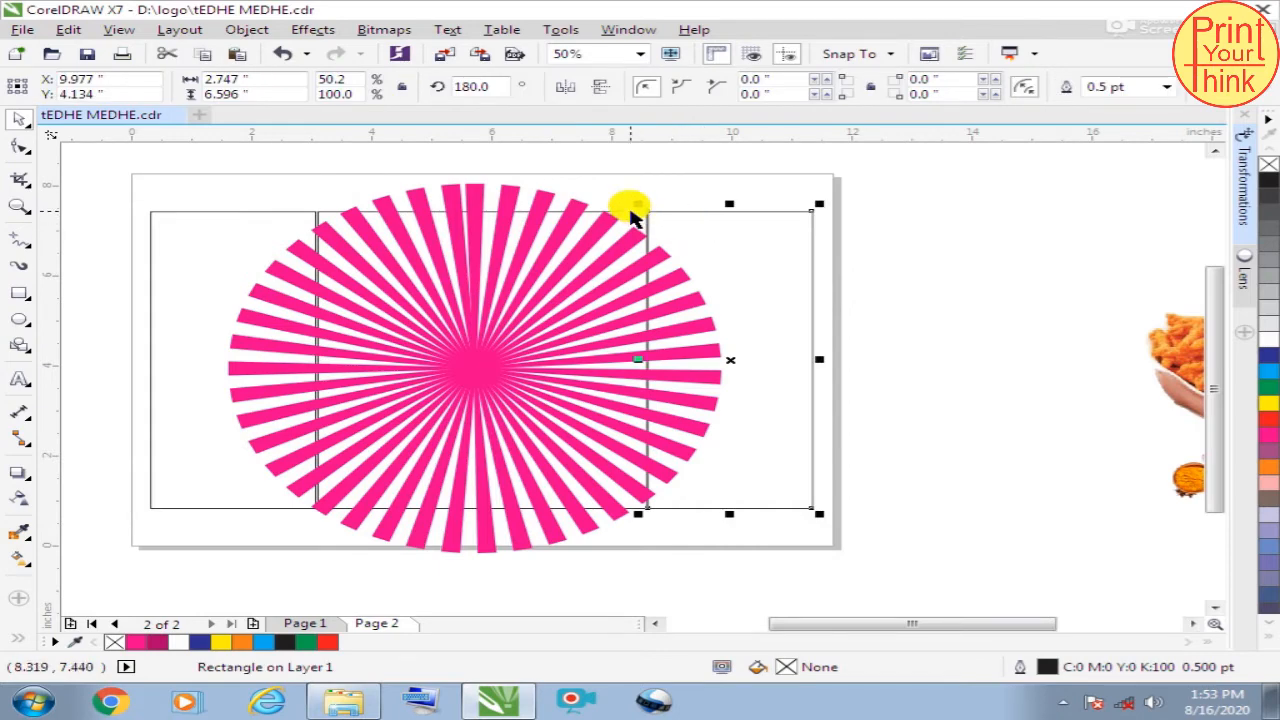
left_click(631, 213, "shift")
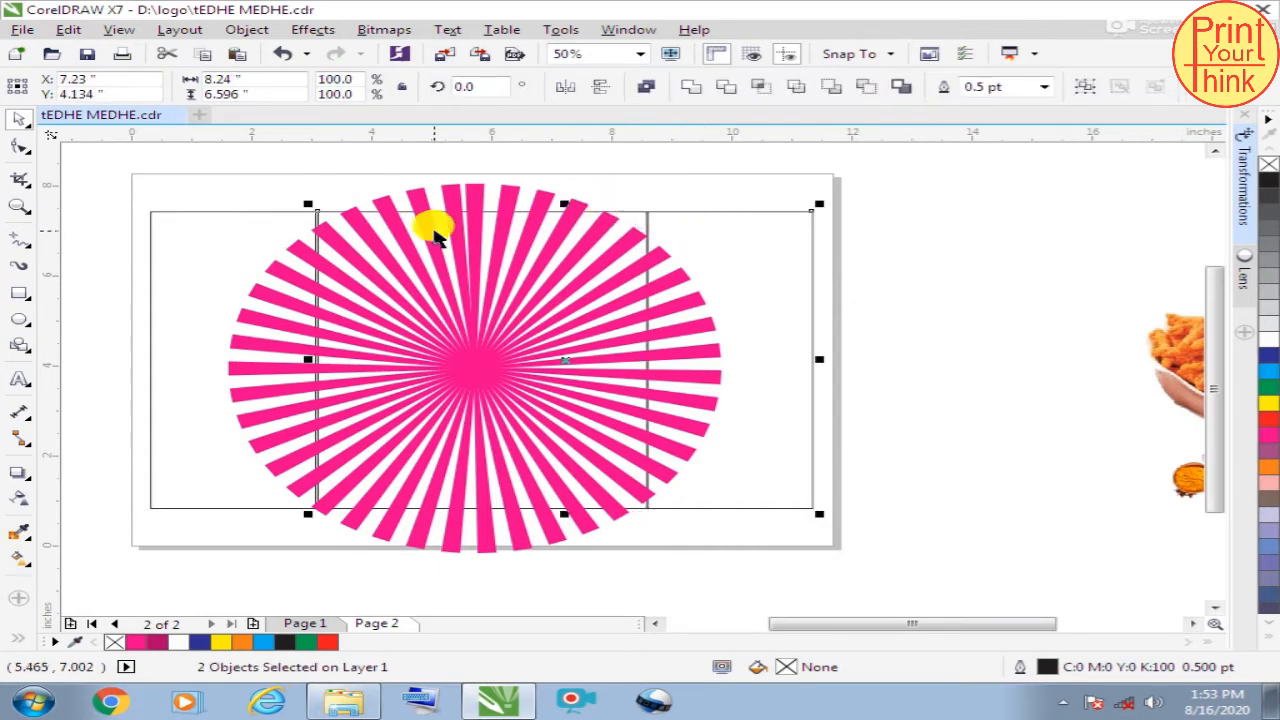
key("ctrl+g")
left_click(244, 213)
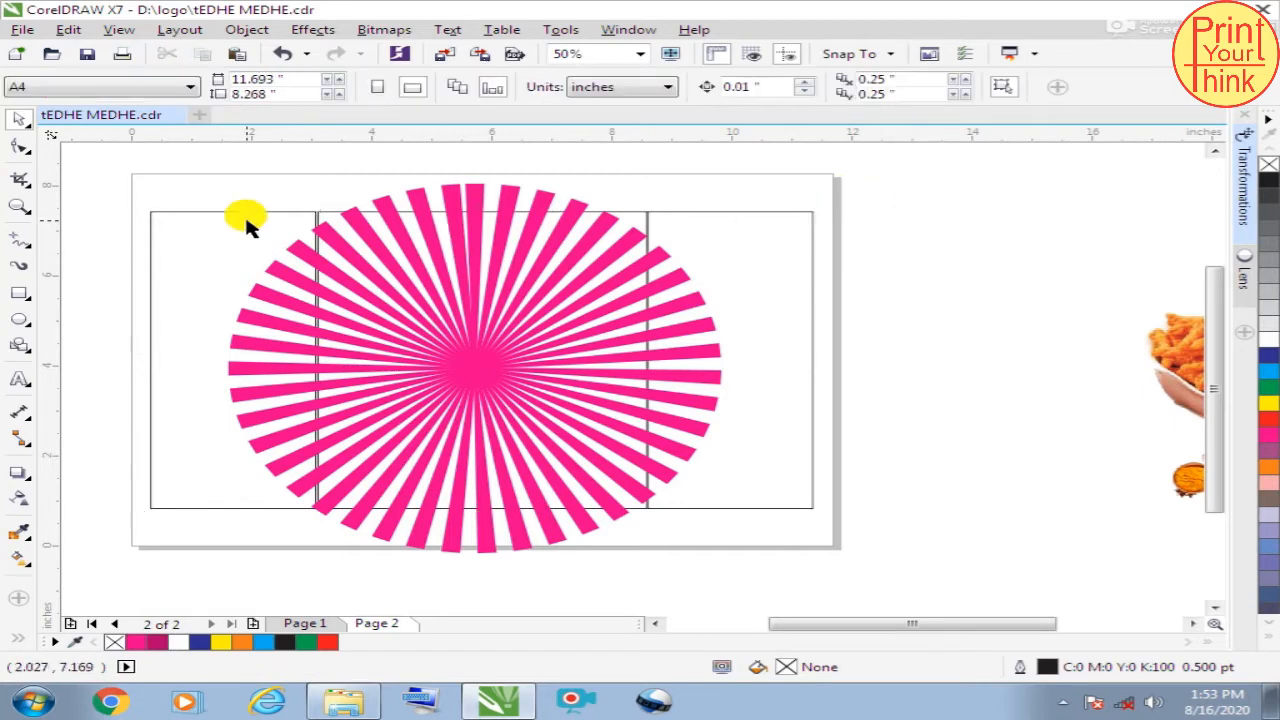
Select all the magenta rays and group them into one sunburst object
left_click_drag(218, 160, 752, 585)
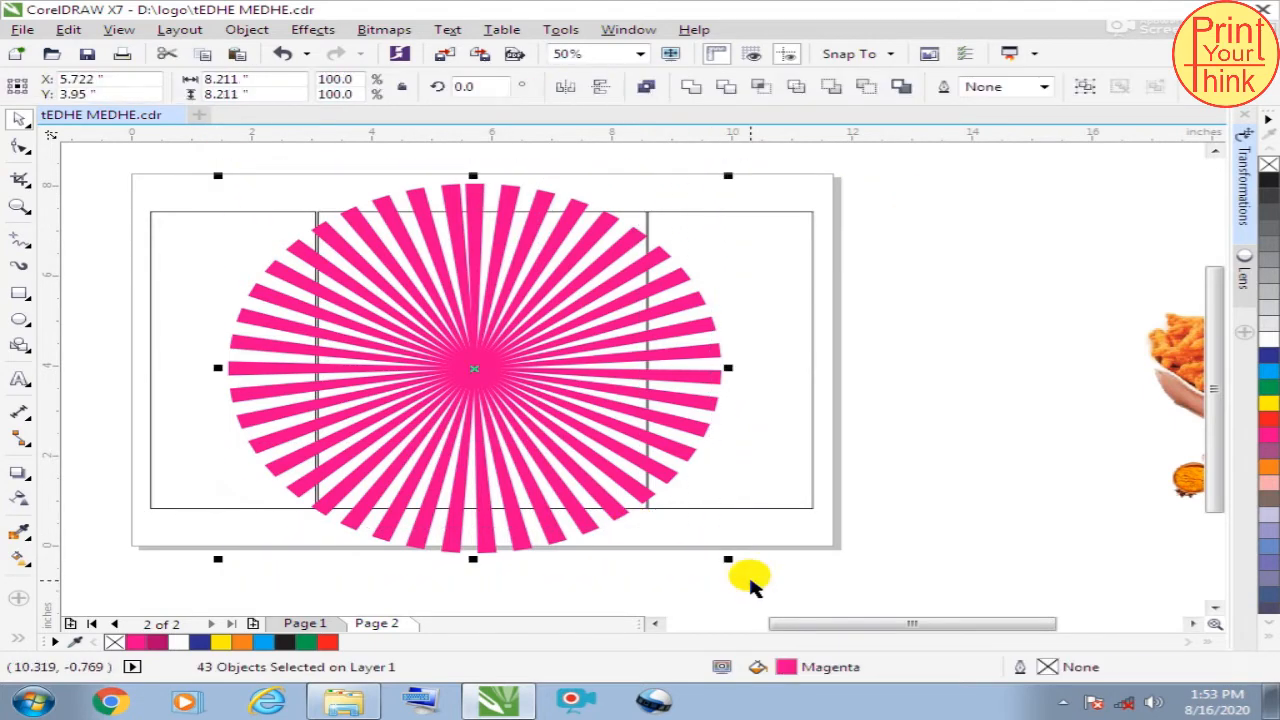
key("ctrl+g")
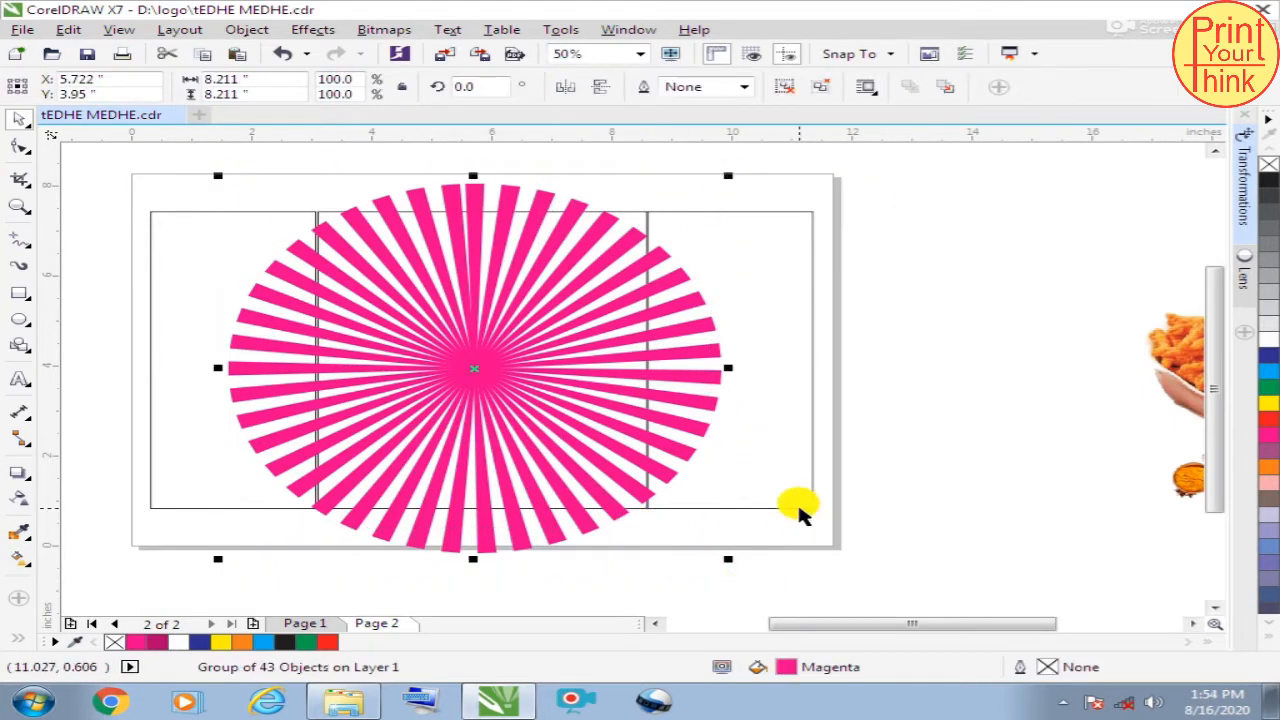
left_click(922, 252)
left_click(776, 222)
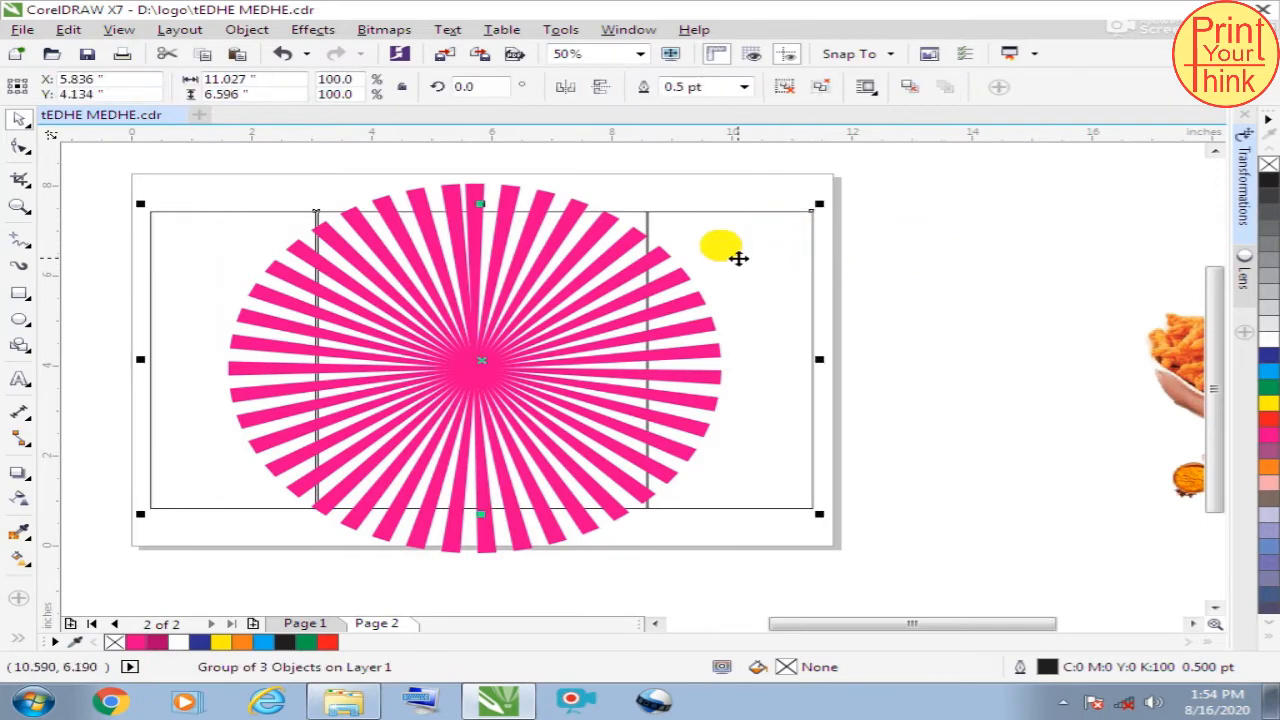
left_click(940, 203)
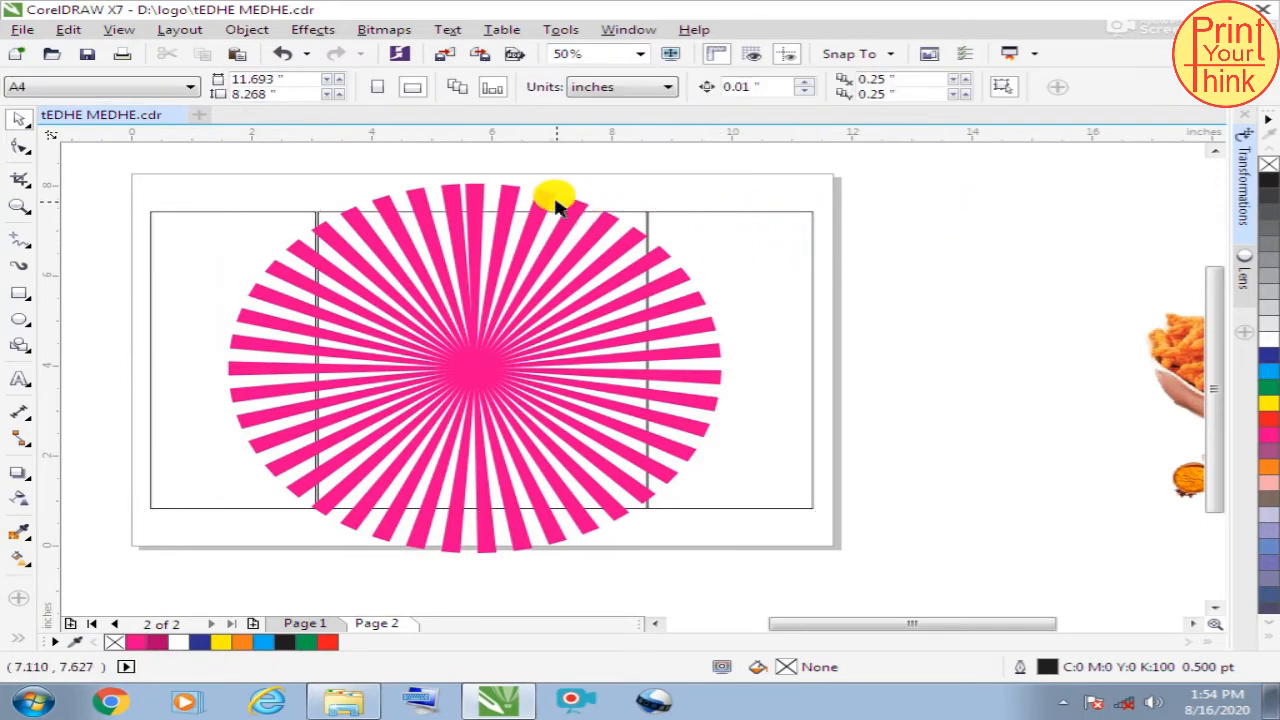
Move the sunburst down and to the left, clear of the front panel's top edge, and PowerClip it inside the front panel
left_click_drag(543, 203, 450, 252)
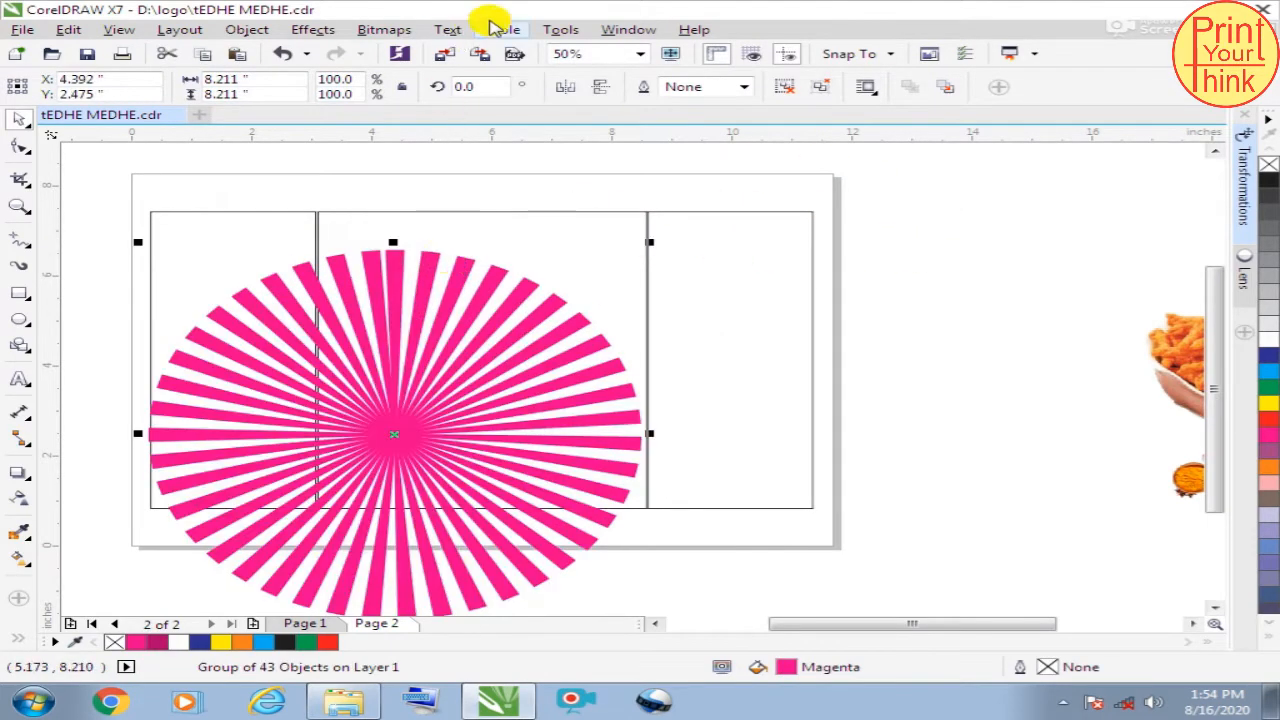
left_click(260, 30)
mouse_move(309, 191)
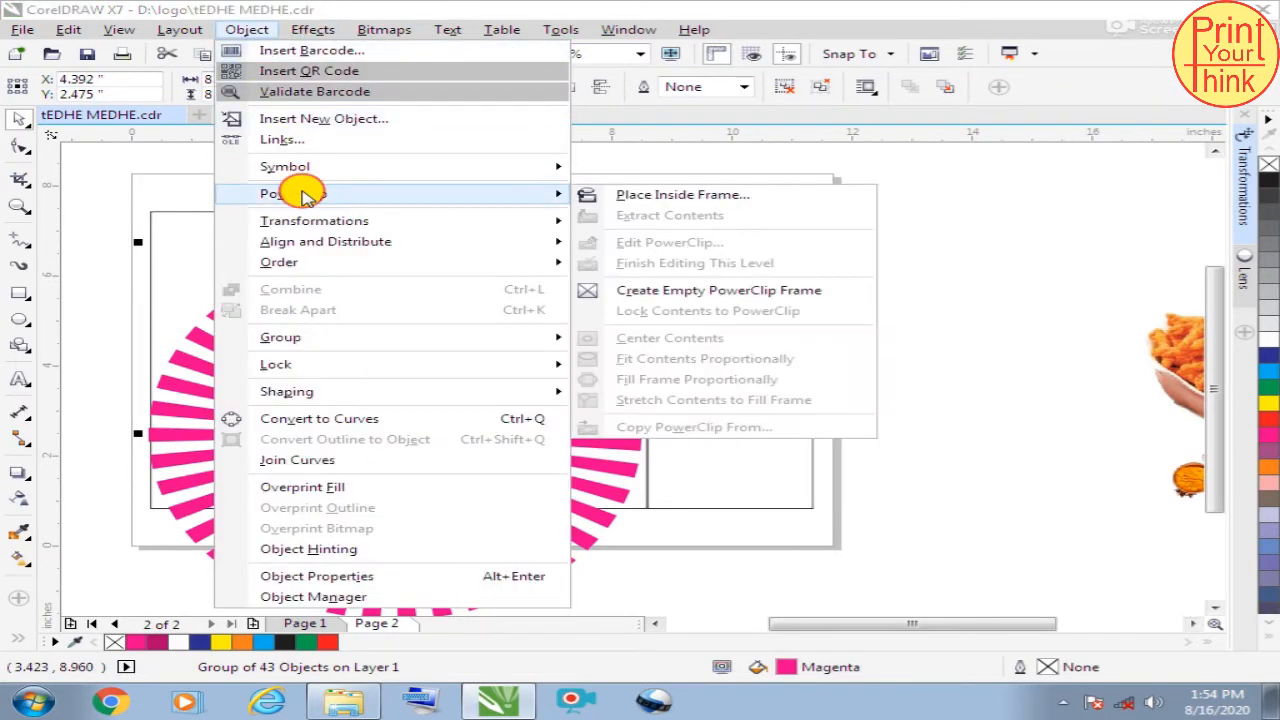
left_click(672, 195)
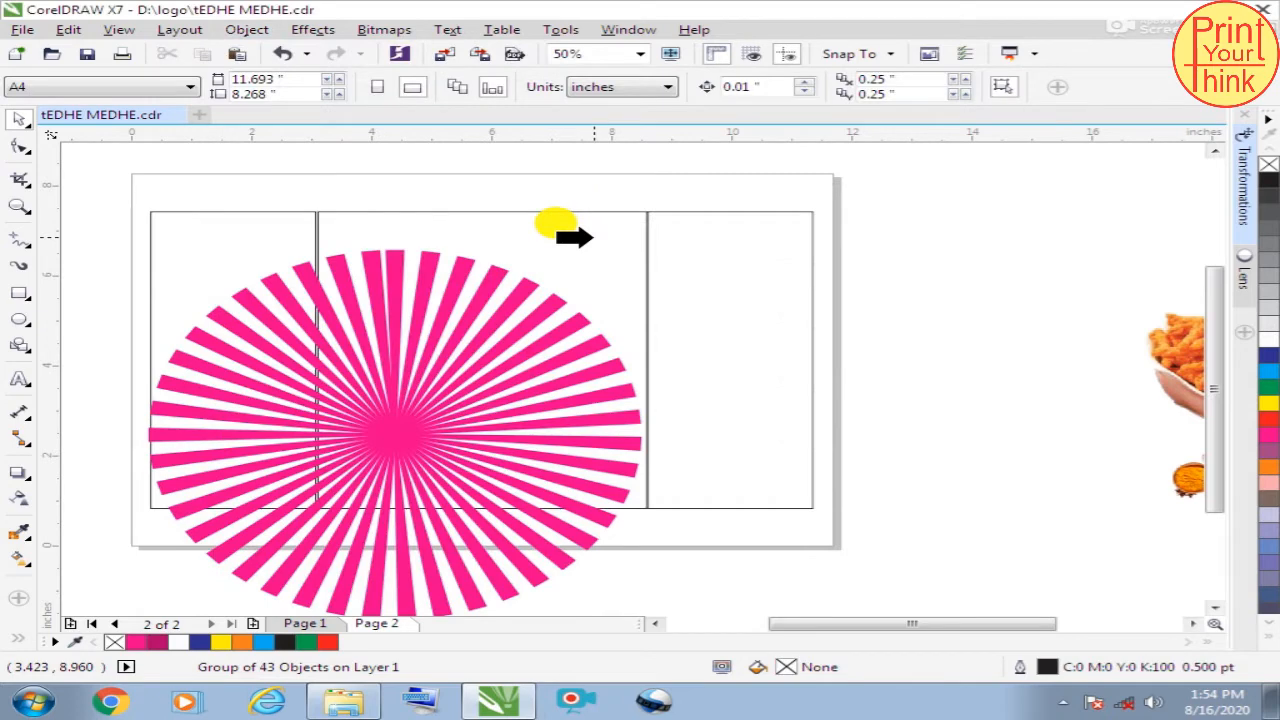
left_click(591, 237)
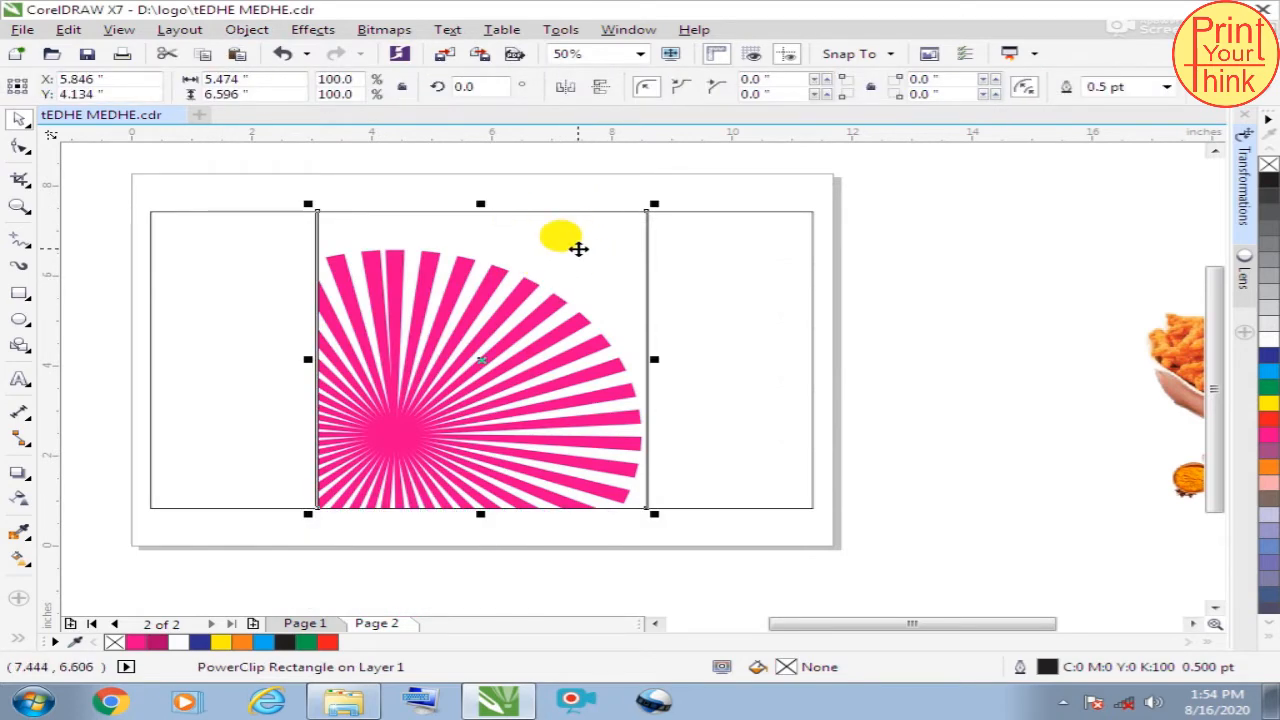
Edit the front panel's PowerClip to centre the sunburst over the frame and enlarge it to about 9.1 in so it fills the panel
left_click(579, 248, "ctrl")
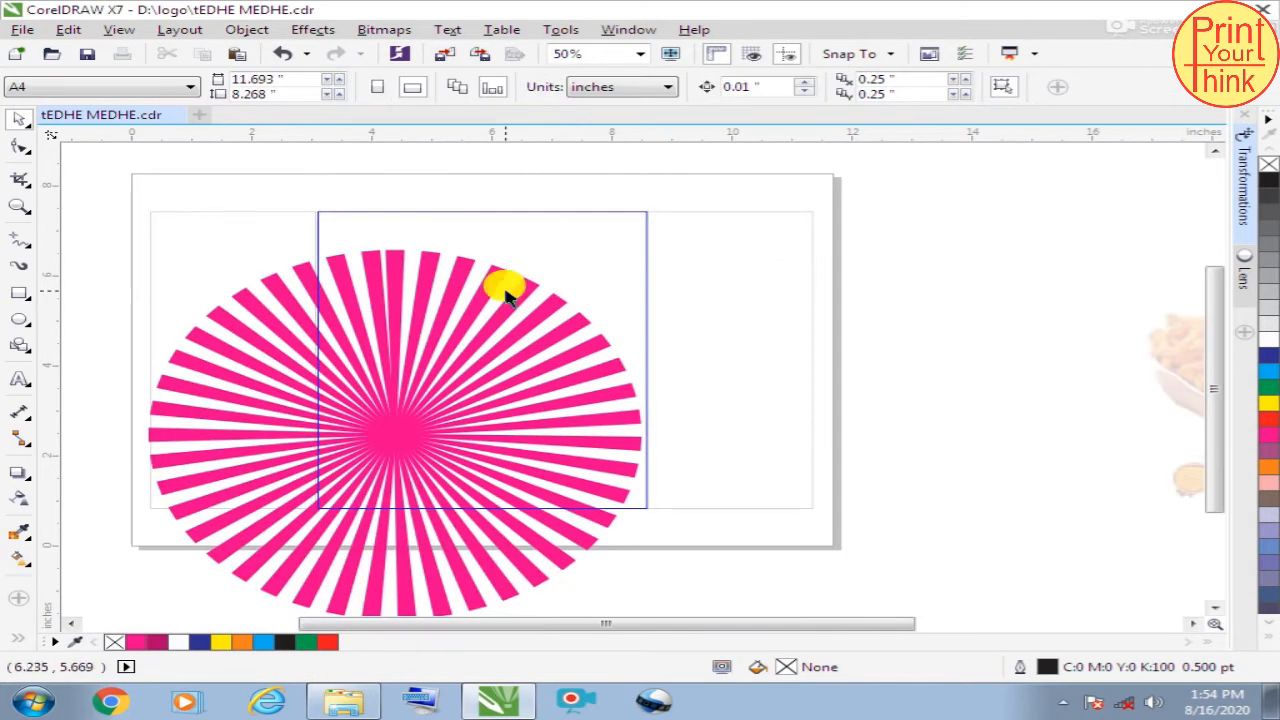
left_click_drag(520, 295, 610, 222)
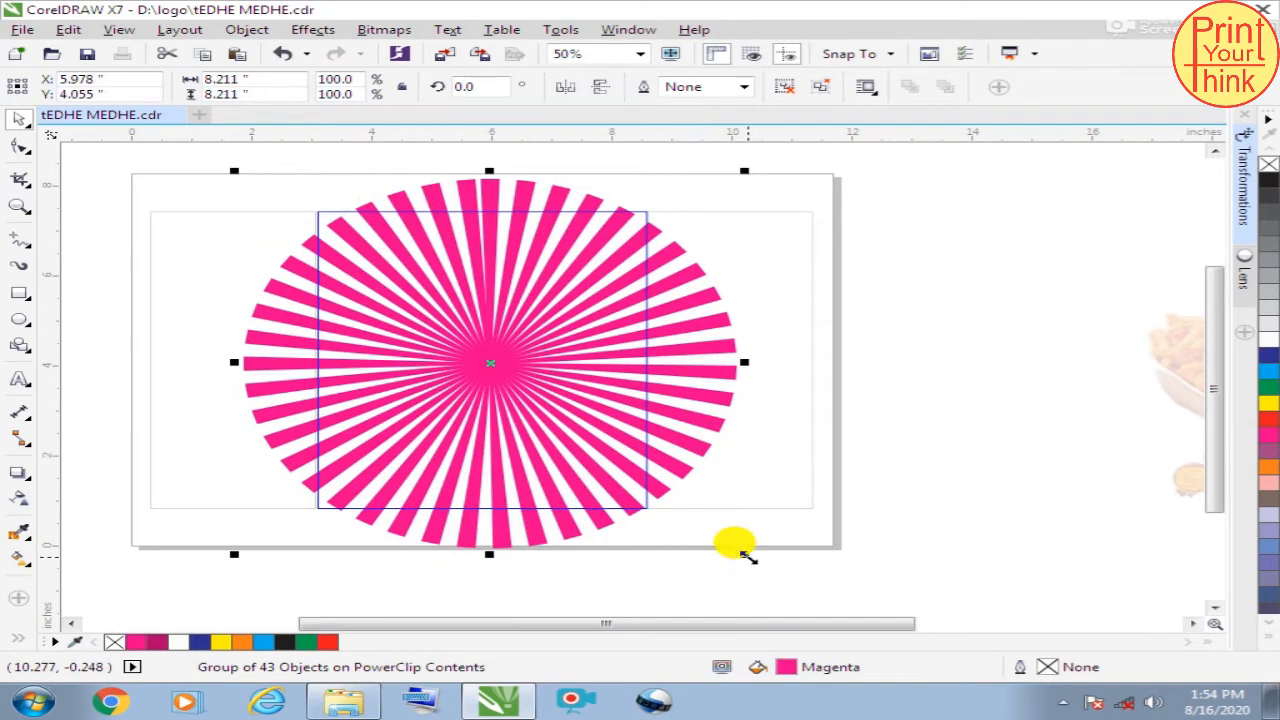
left_click_drag(746, 555, 811, 578)
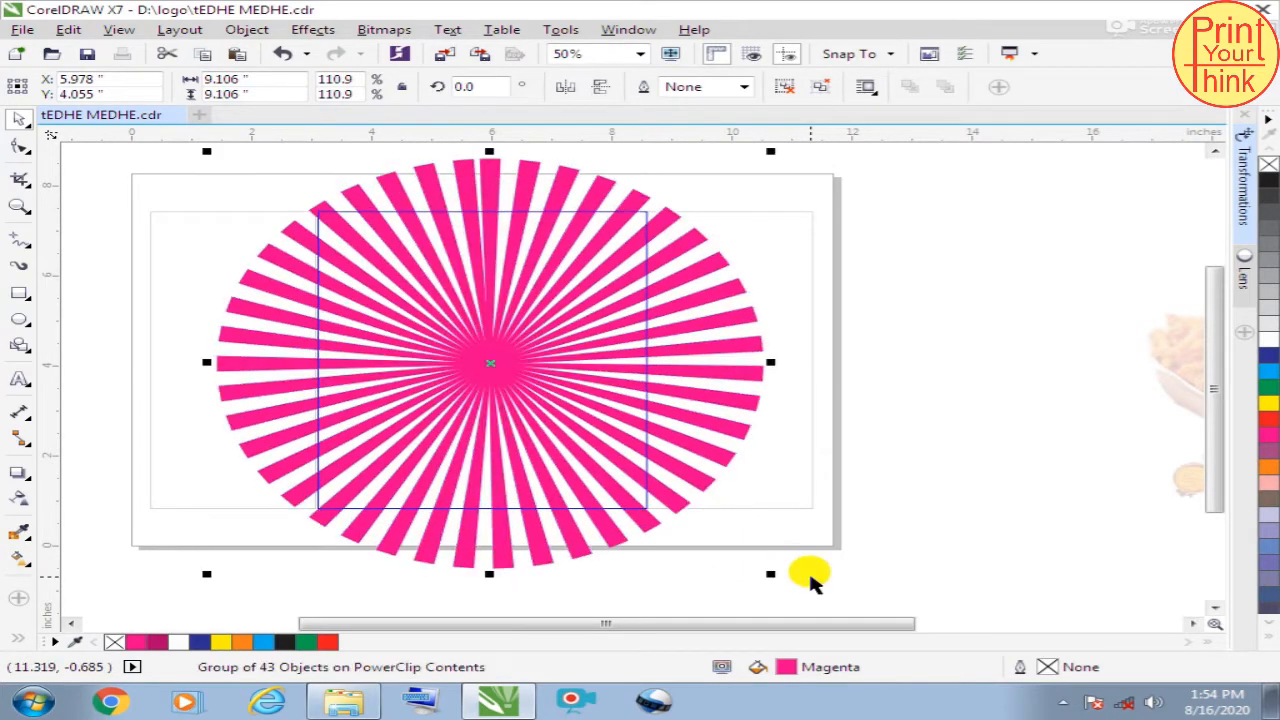
left_click(905, 323)
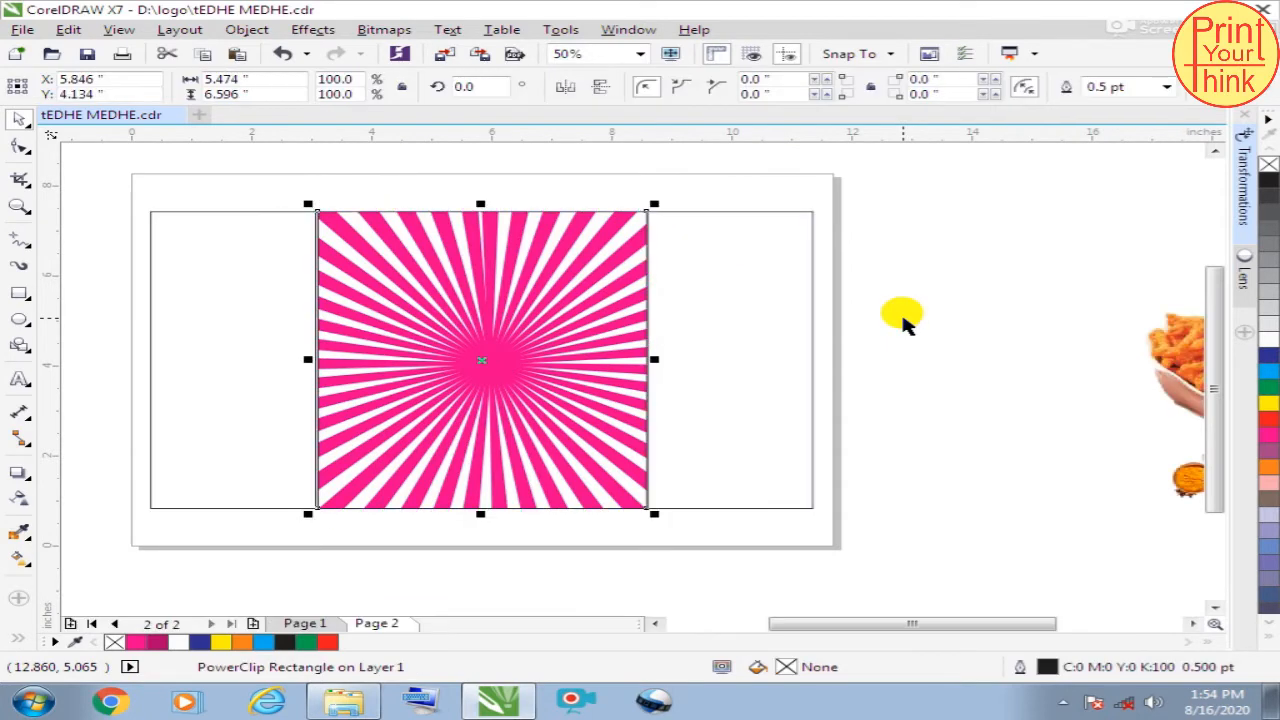
left_click(905, 323)
Bring the snack bowl and spice pictures onto the right side panel and the loose snack picture below the front panel
scroll(733, 318, "down", 1)
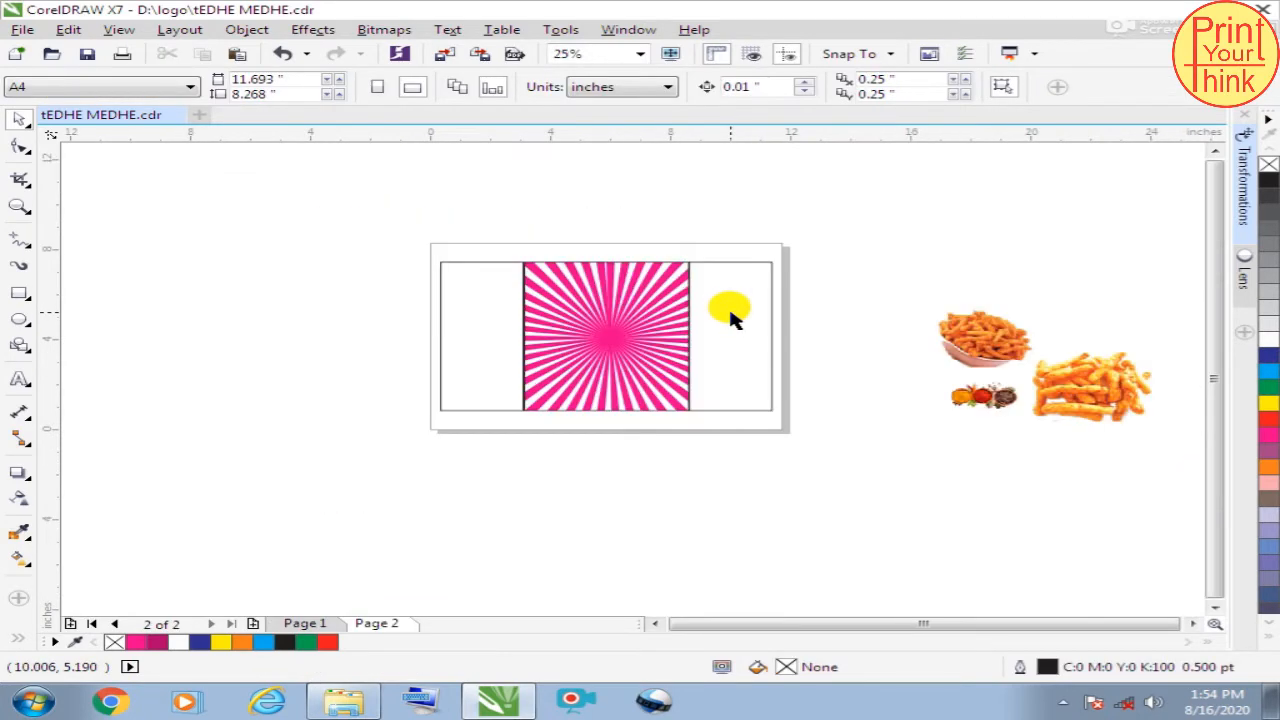
left_click_drag(981, 330, 768, 352)
left_click_drag(1035, 388, 700, 440)
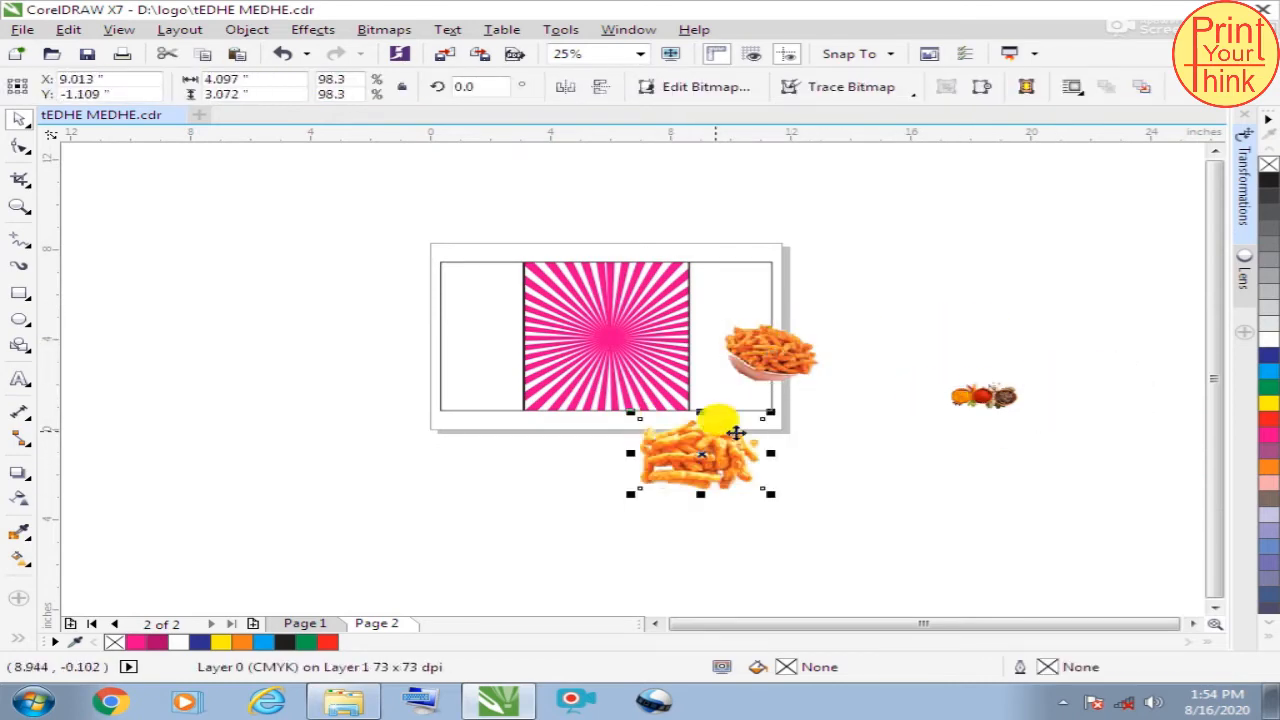
left_click_drag(995, 408, 770, 400)
scroll(690, 370, "up", 2)
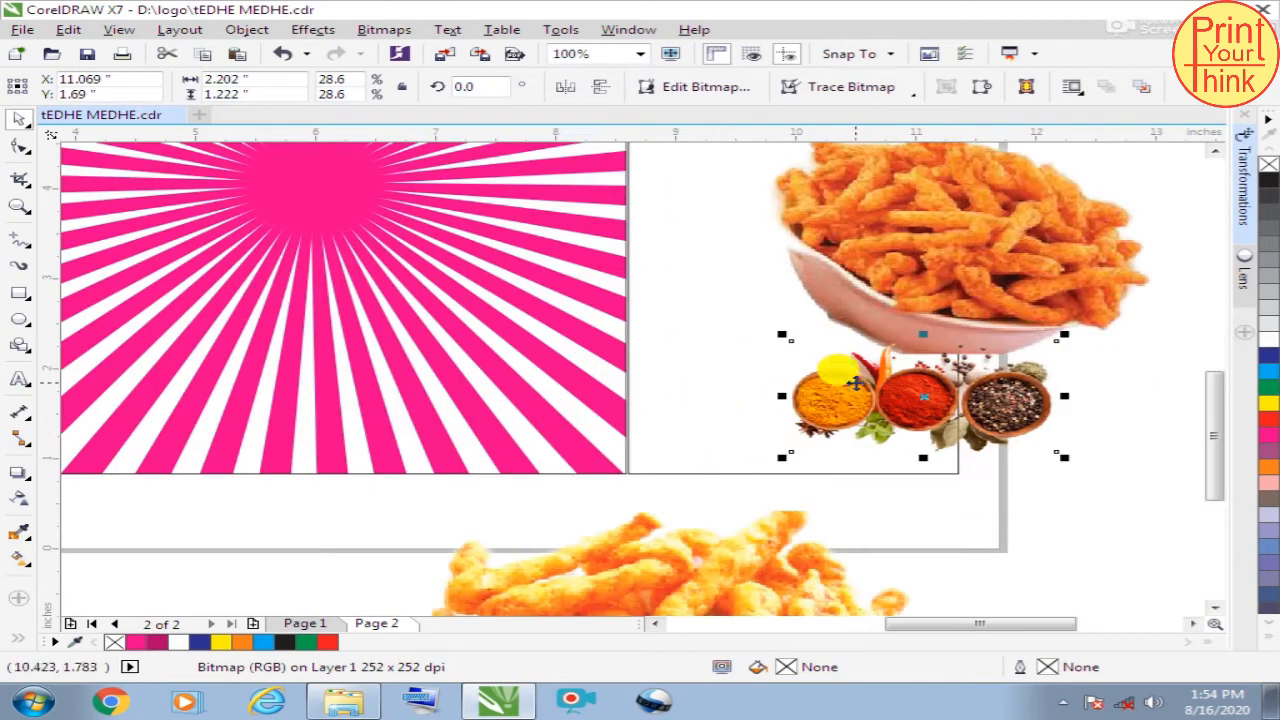
Position the loose snack picture over the front panel's lower left corner and PowerClip it inside that panel
scroll(785, 490, "down", 1)
left_click_drag(785, 490, 540, 405)
scroll(616, 388, "up", 1)
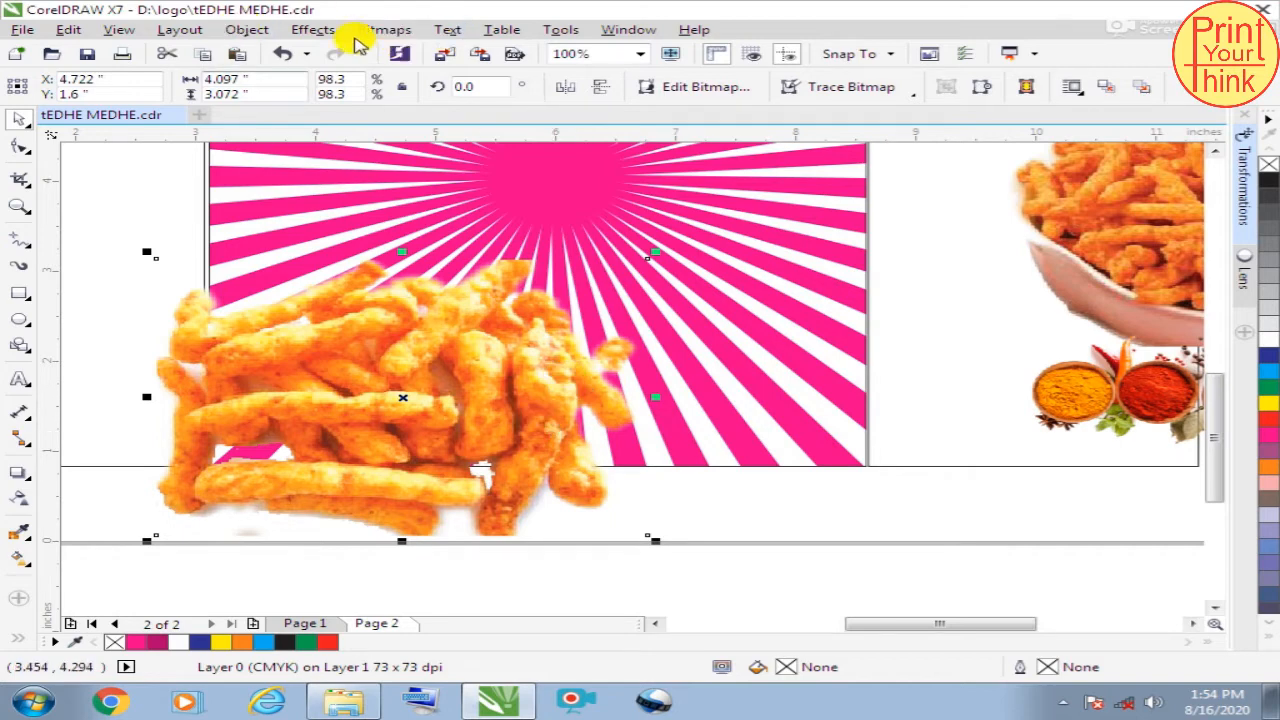
left_click(256, 32)
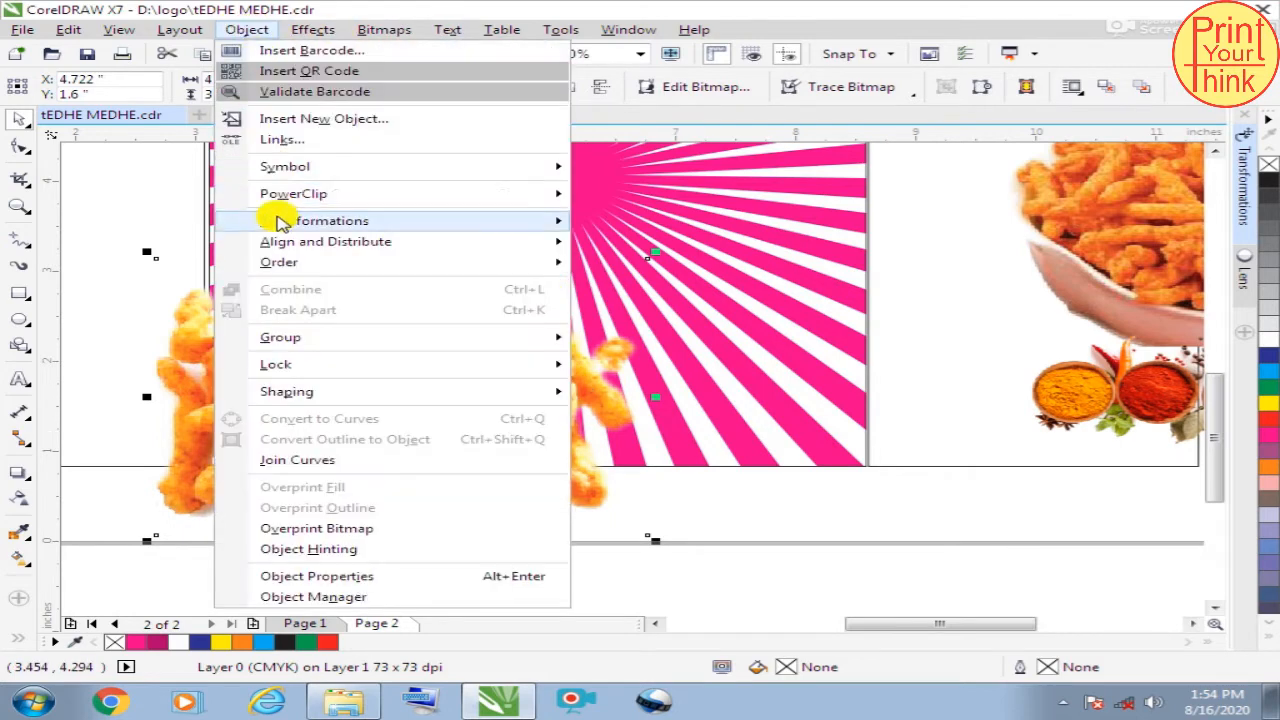
mouse_move(572, 203)
left_click(610, 196)
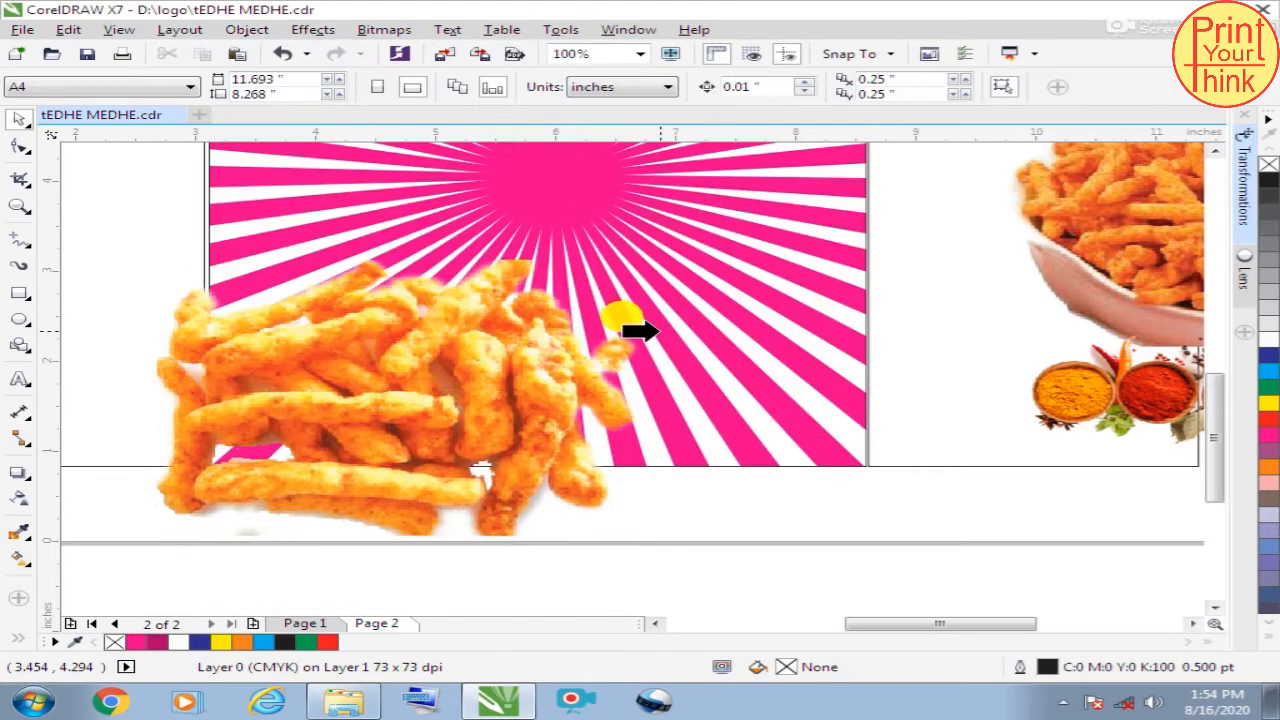
left_click(625, 333)
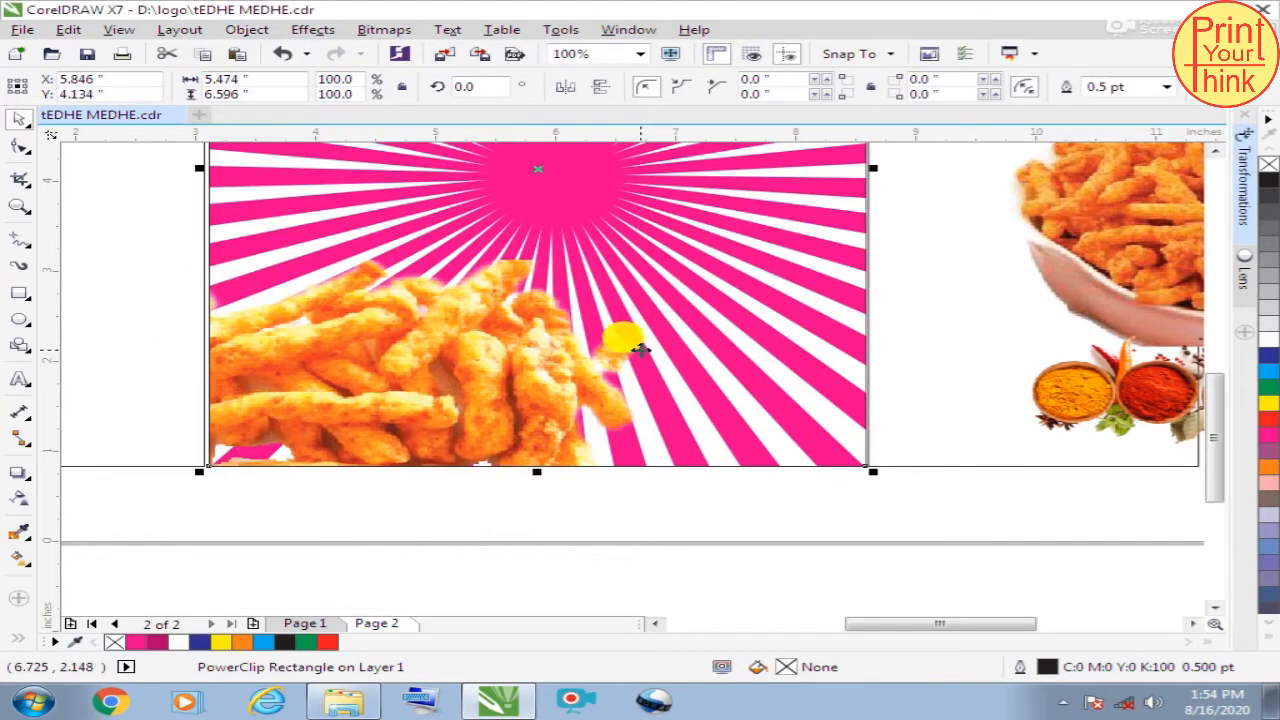
Open the front panel's PowerClip contents and shift the snack picture slightly down and left
double_click(547, 372)
left_click(520, 363)
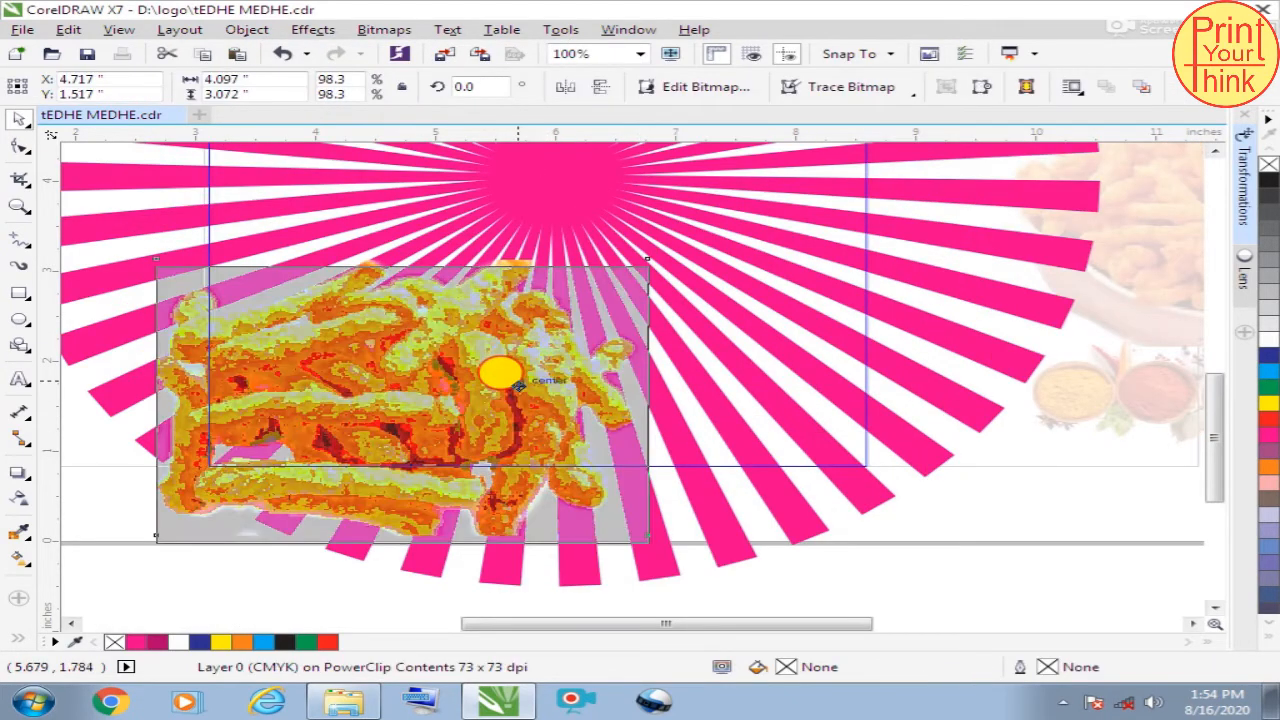
left_click_drag(519, 386, 515, 387)
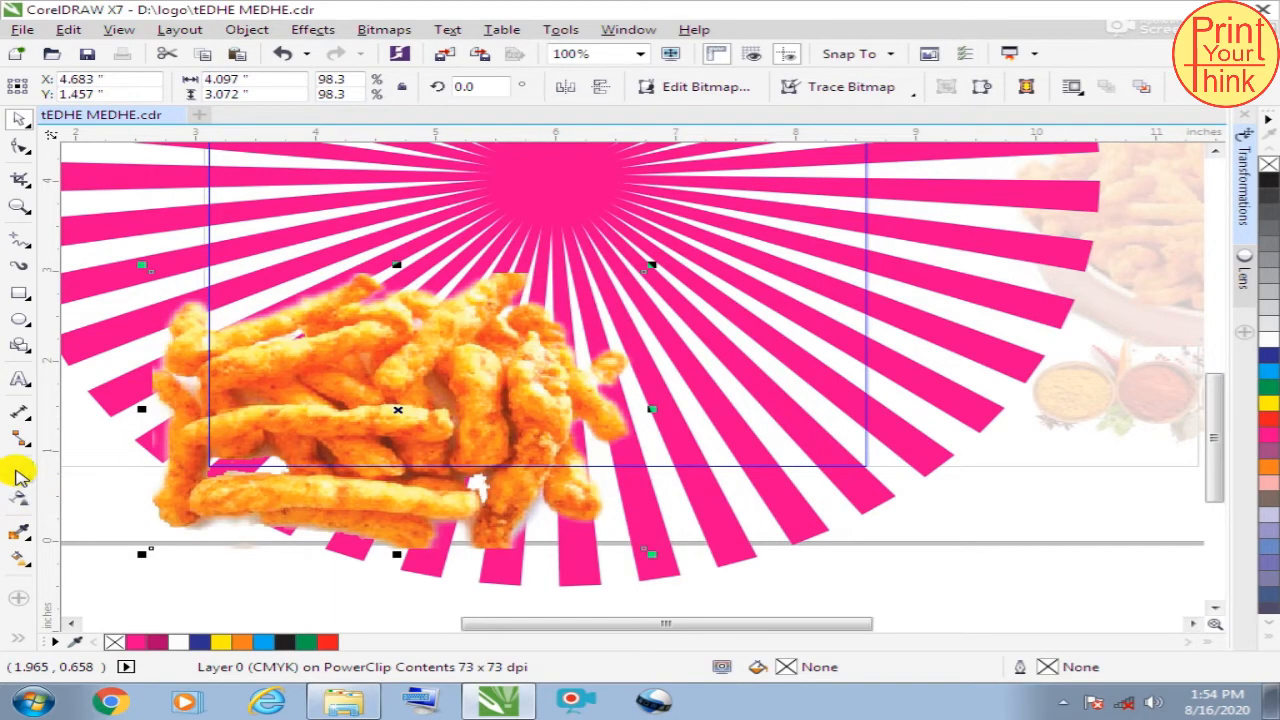
Apply a Medium Glow drop shadow to the snack picture and colour the shadow yellow
left_click(18, 475)
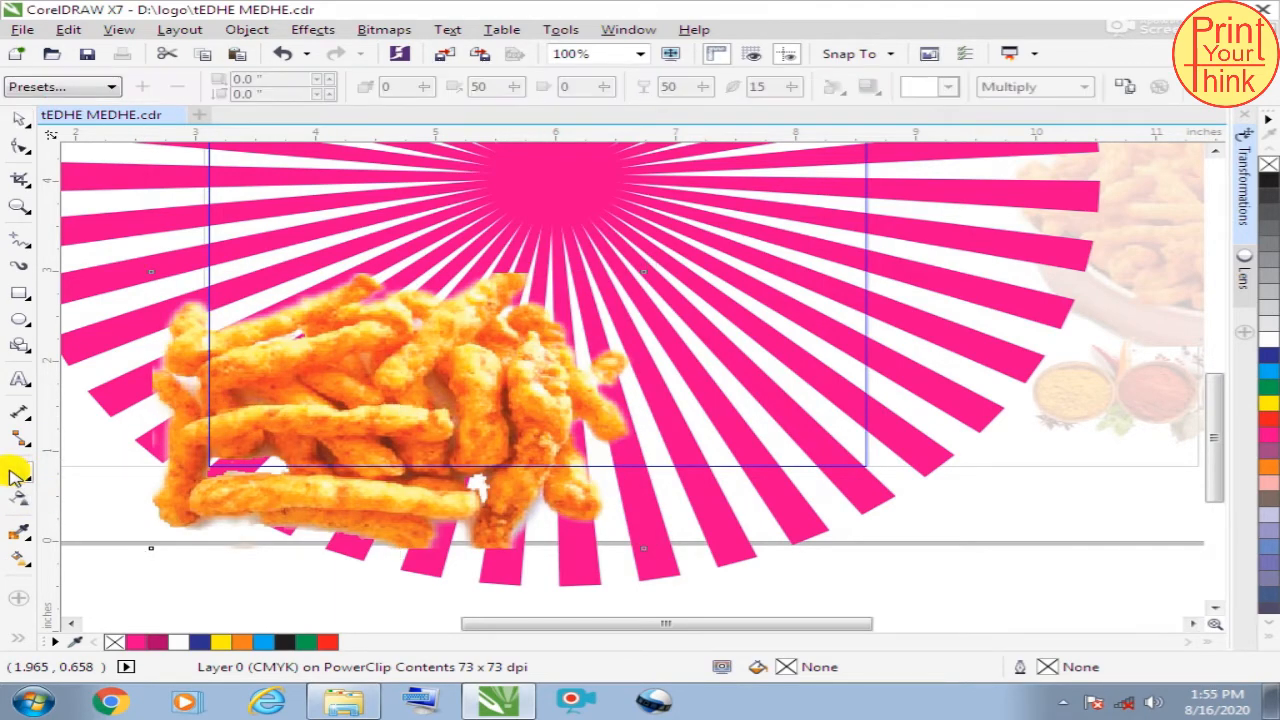
left_click(113, 87)
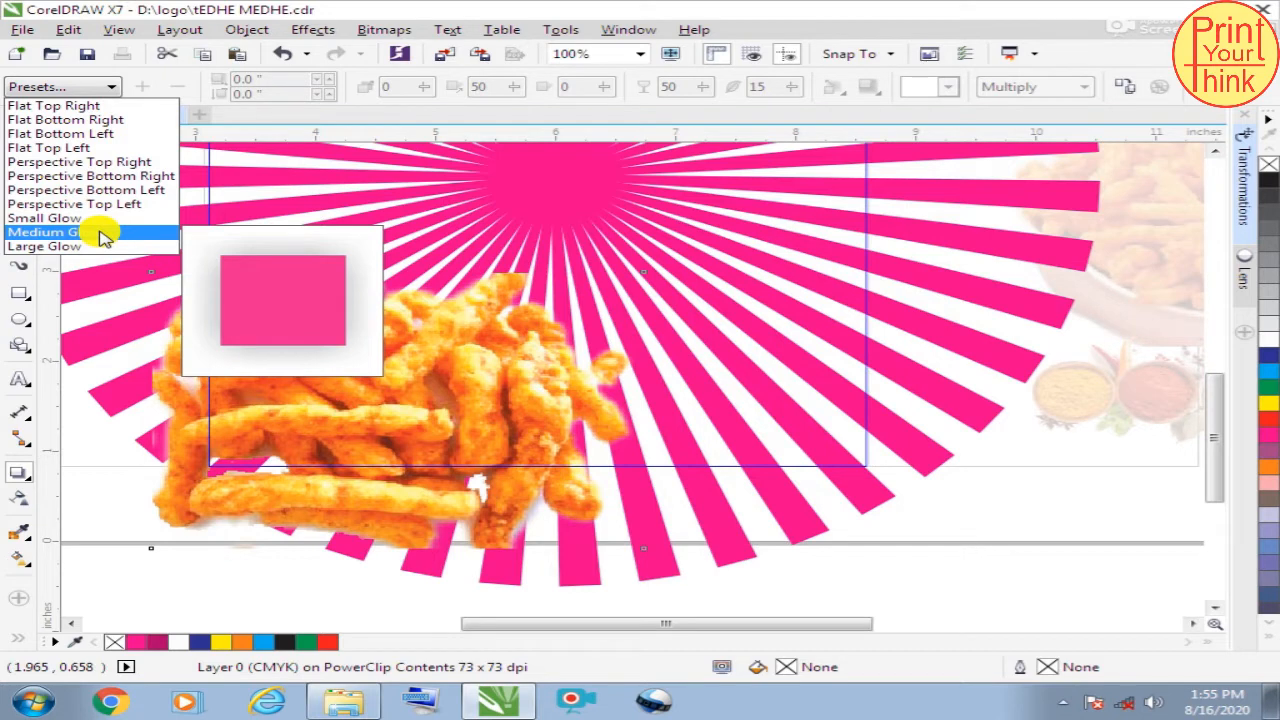
left_click(97, 231)
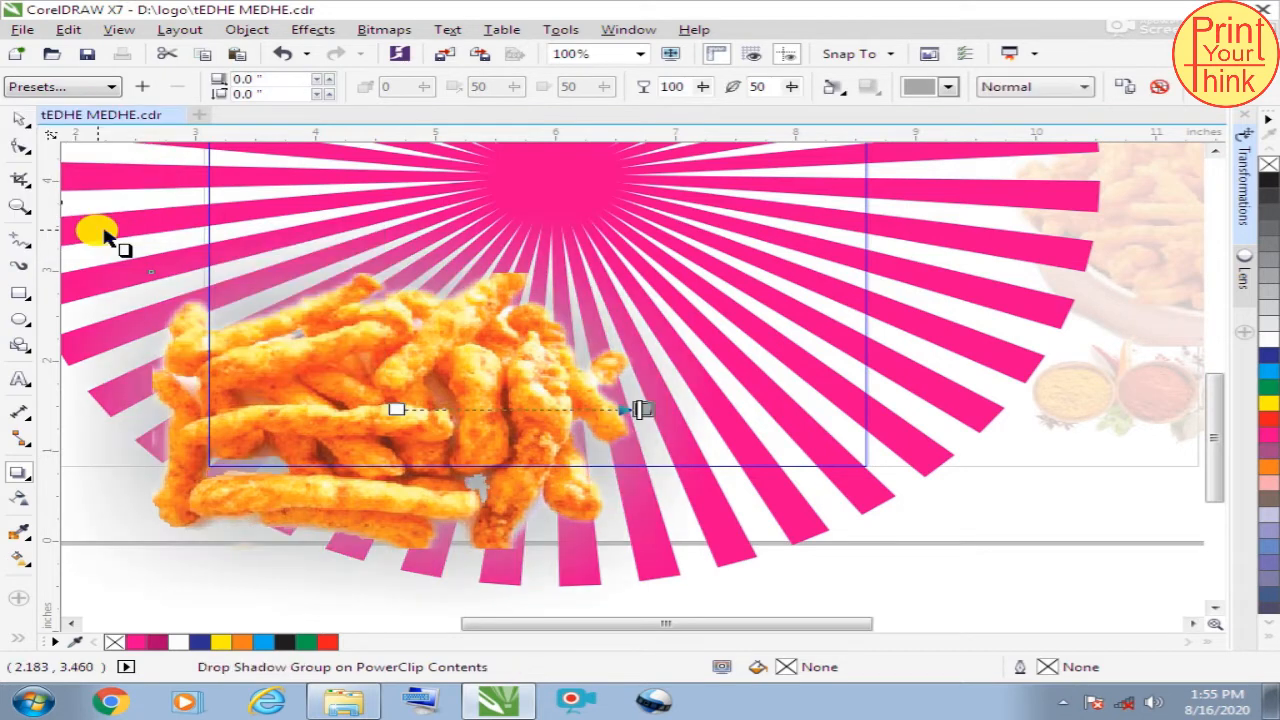
left_click(950, 87)
left_click(955, 120)
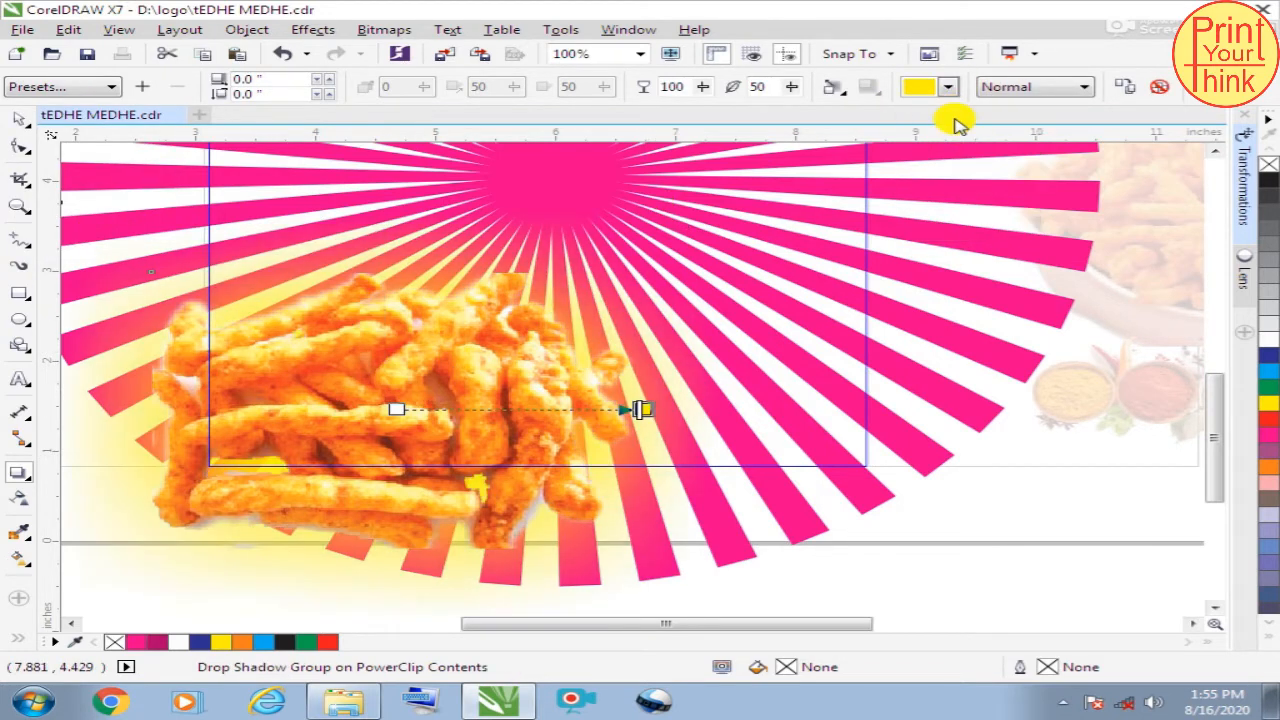
Duplicate the glowing snack picture beside the original so the two cover the front panel's lower edge
left_click(18, 119)
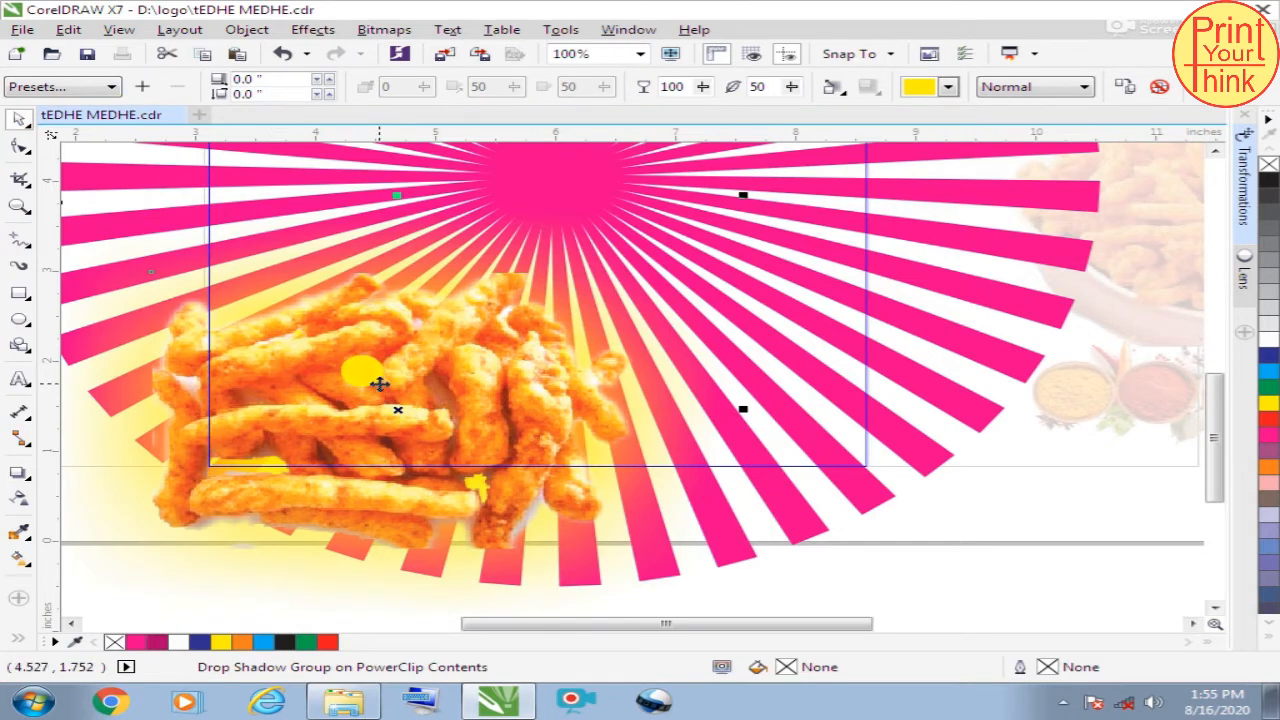
left_click_drag(380, 384, 806, 383)
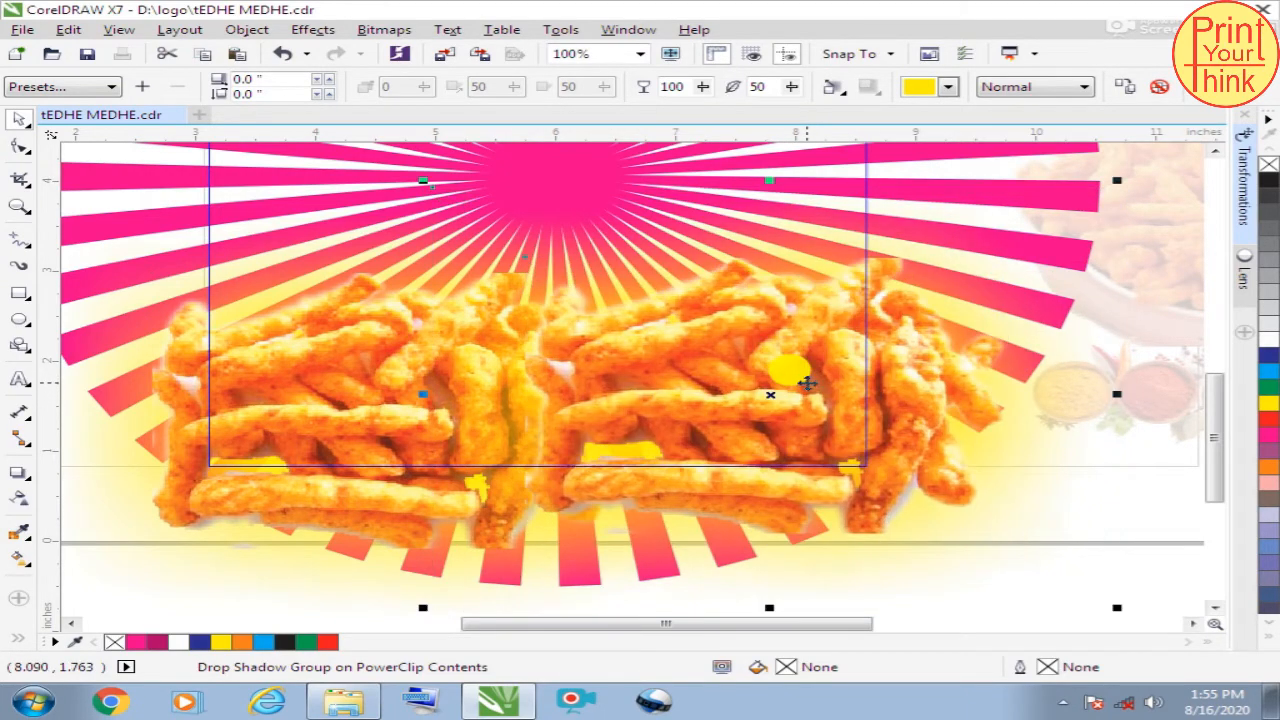
left_click(806, 383)
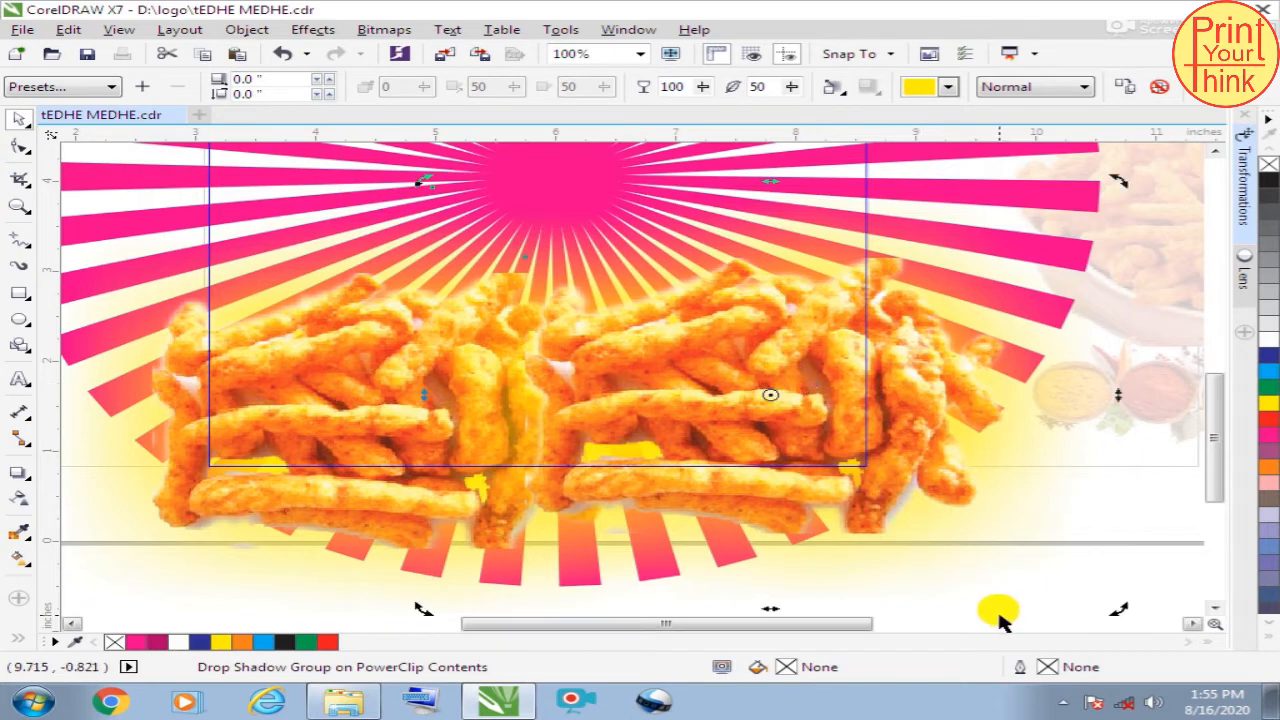
Draw a circle about 3.8 inches across over the sunburst's centre, fill it yellow and remove its outline
scroll(880, 518, "down", 1)
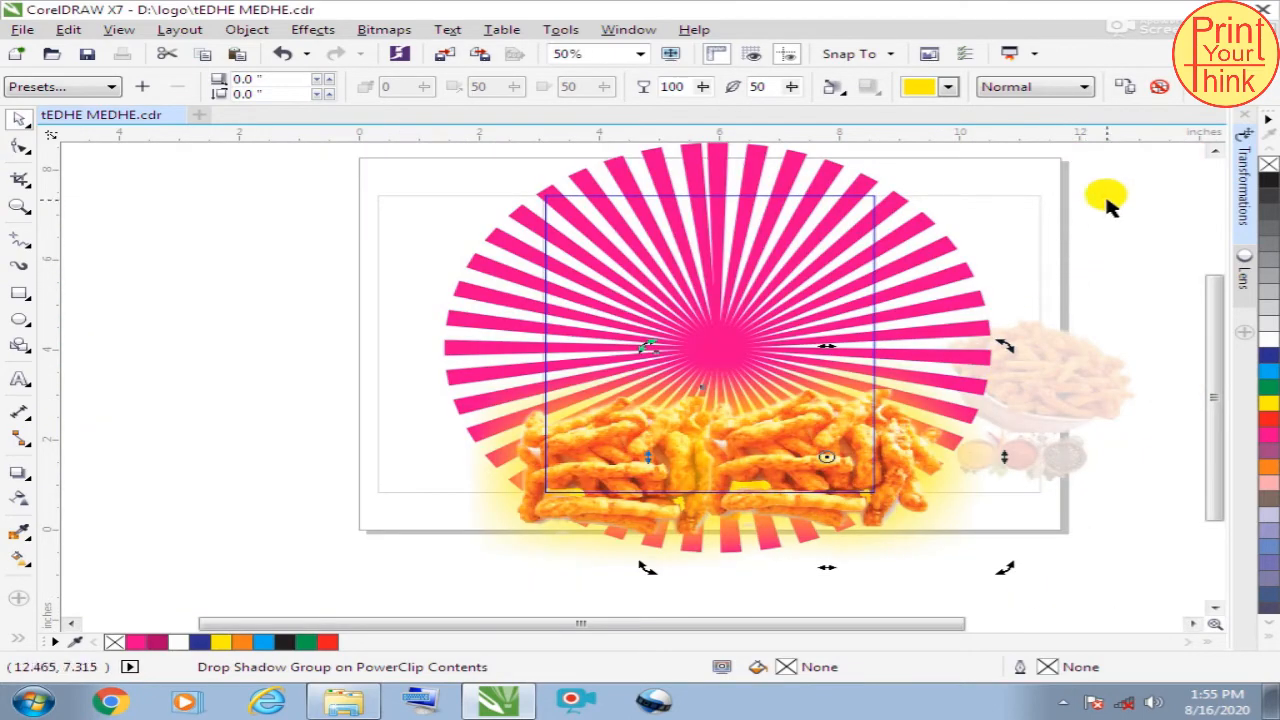
left_click(24, 318)
left_click_drag(153, 265, 399, 420)
left_click_drag(284, 380, 775, 365)
scroll(775, 365, "up", 1)
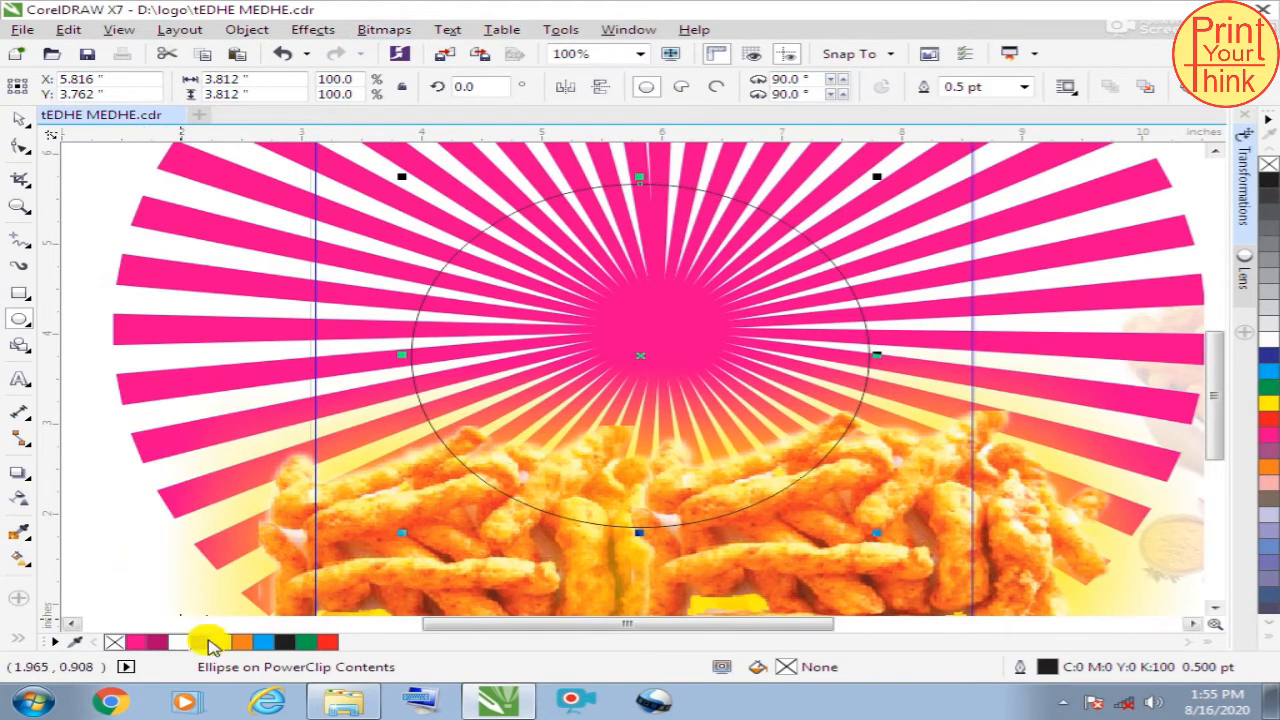
left_click(220, 642)
left_click(18, 120)
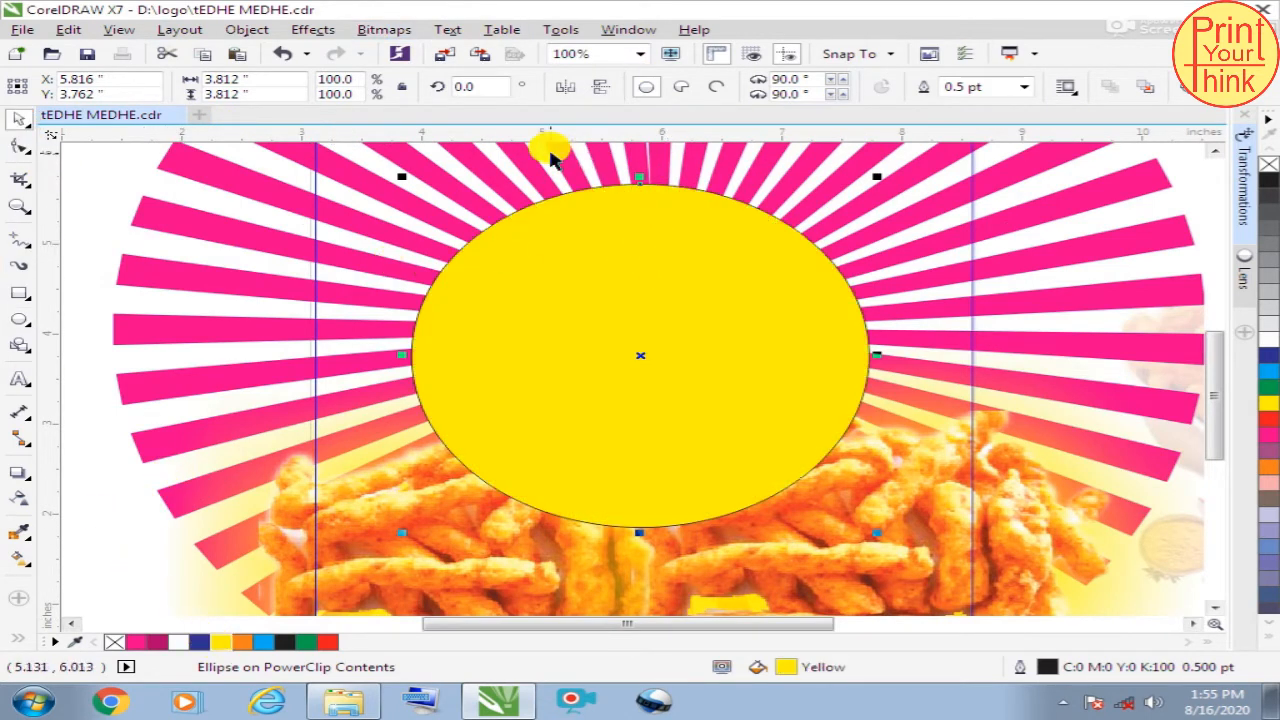
right_click(115, 643)
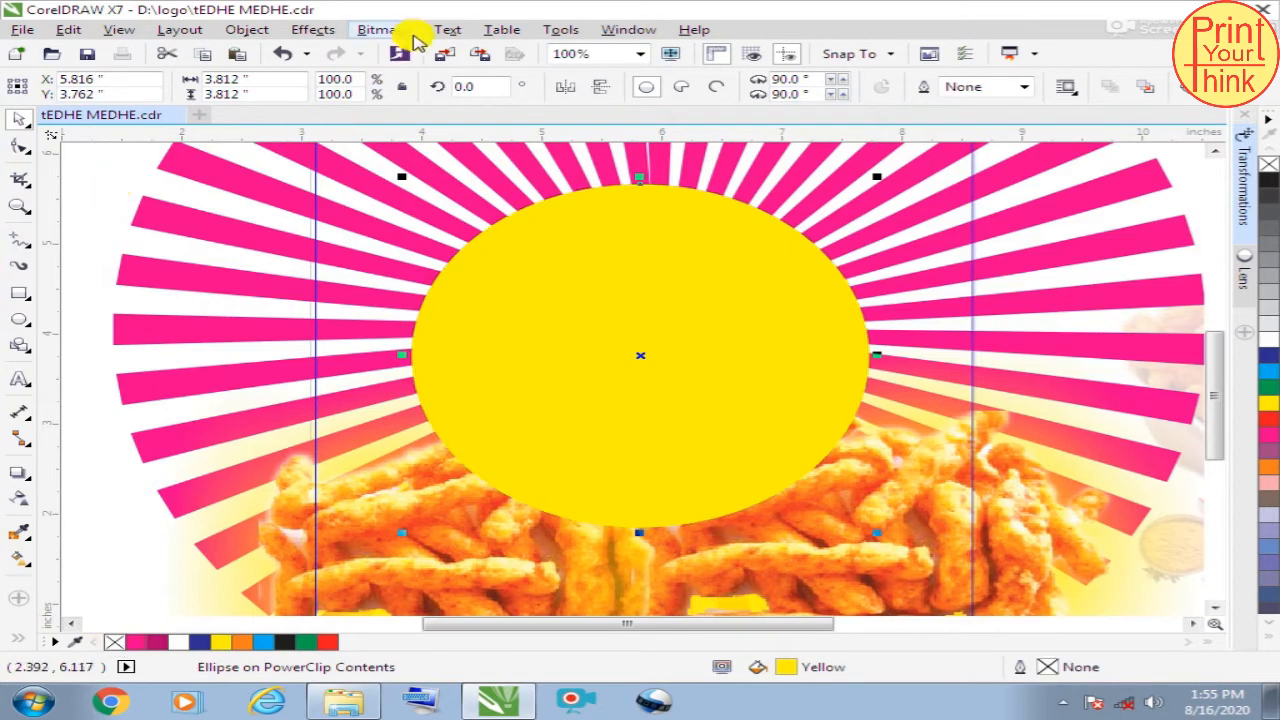
Convert the yellow circle to a bitmap and apply a Gaussian Blur with a radius of 105 pixels
left_click(372, 29)
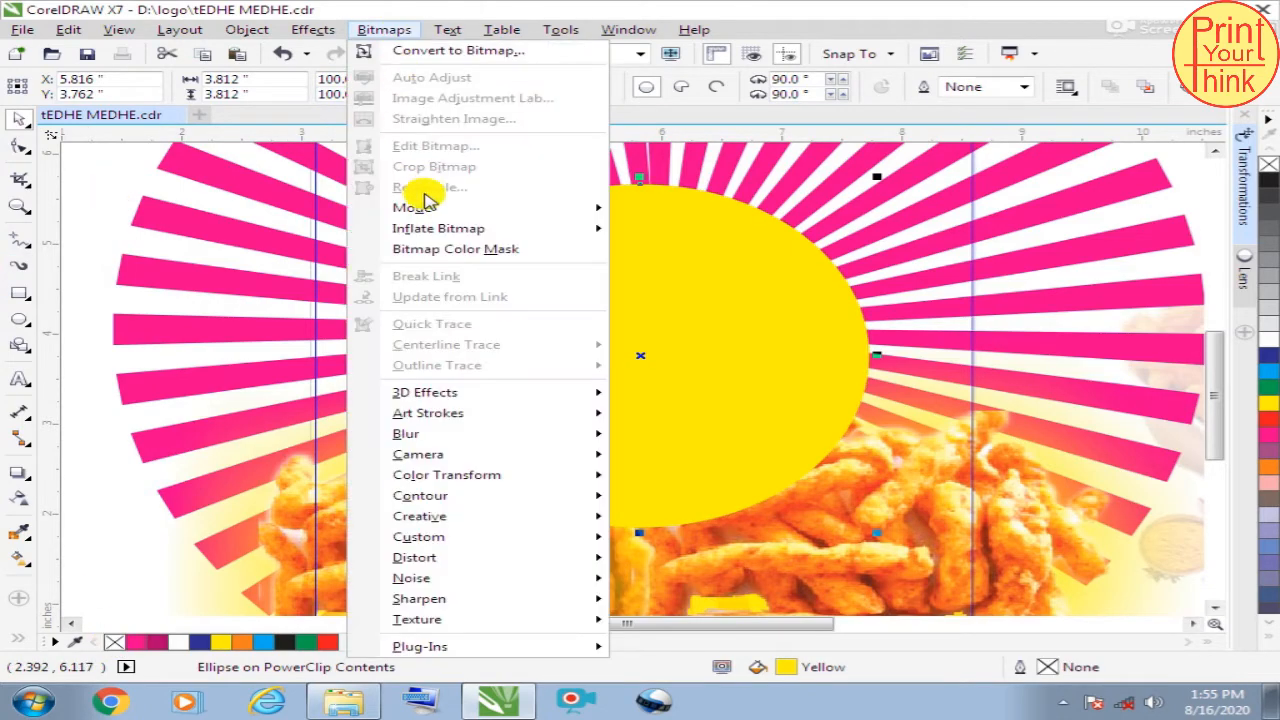
left_click(424, 50)
left_click(562, 449)
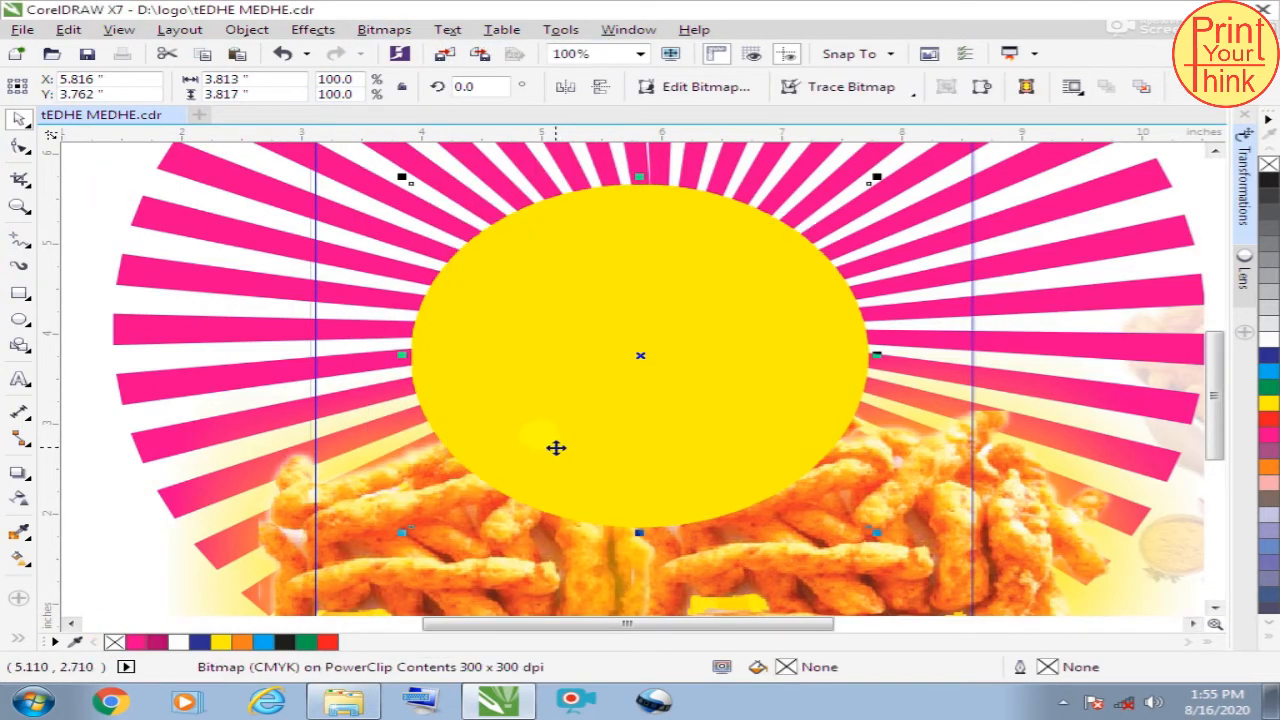
left_click(385, 29)
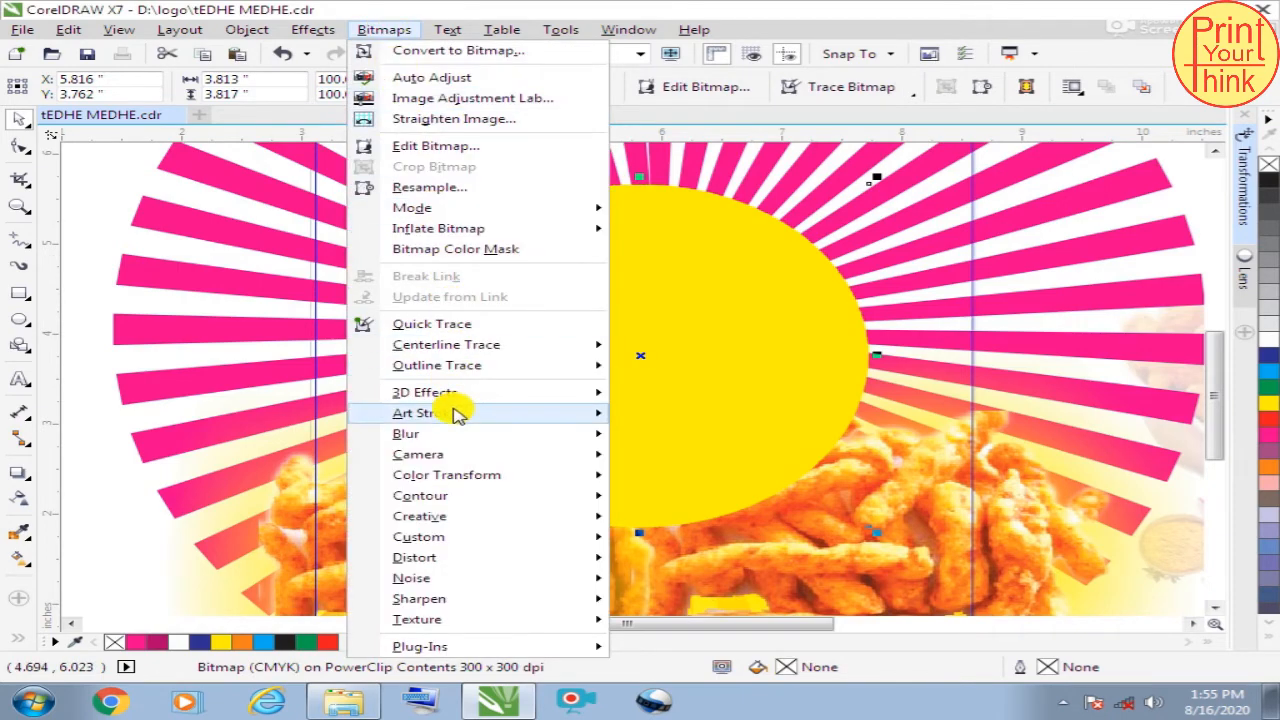
mouse_move(458, 442)
left_click(690, 461)
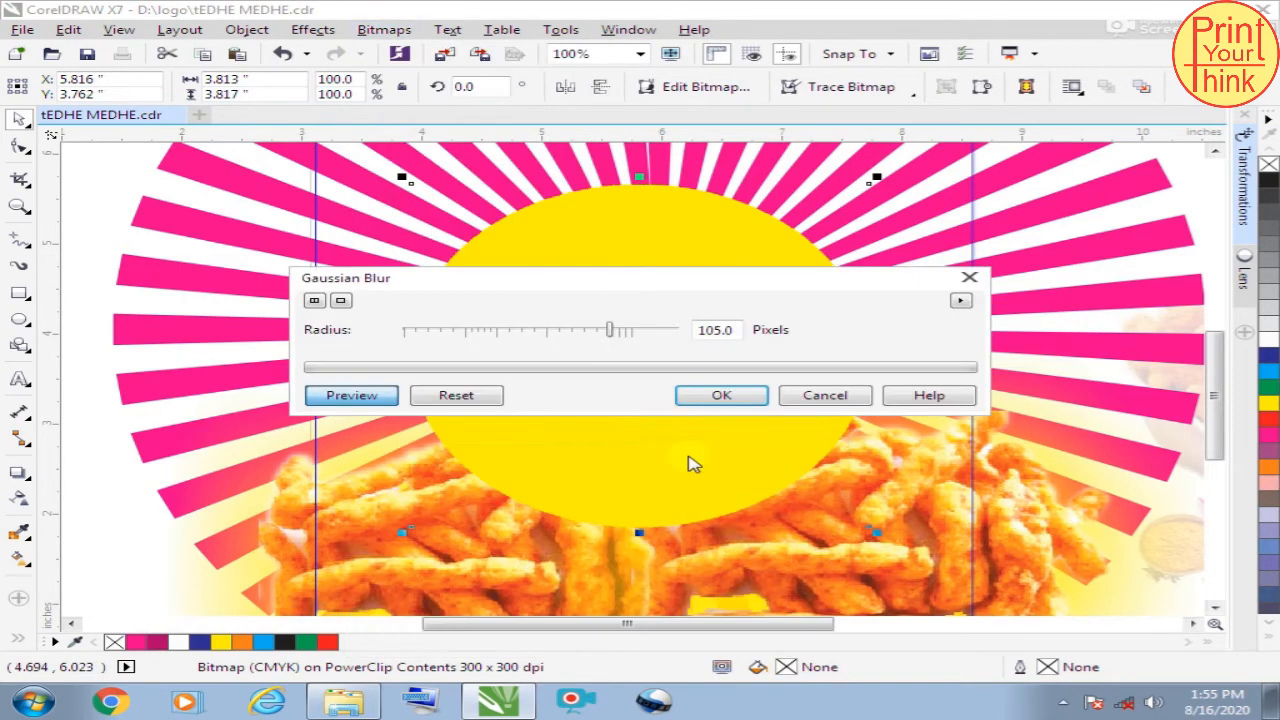
left_click_drag(604, 288, 777, 160)
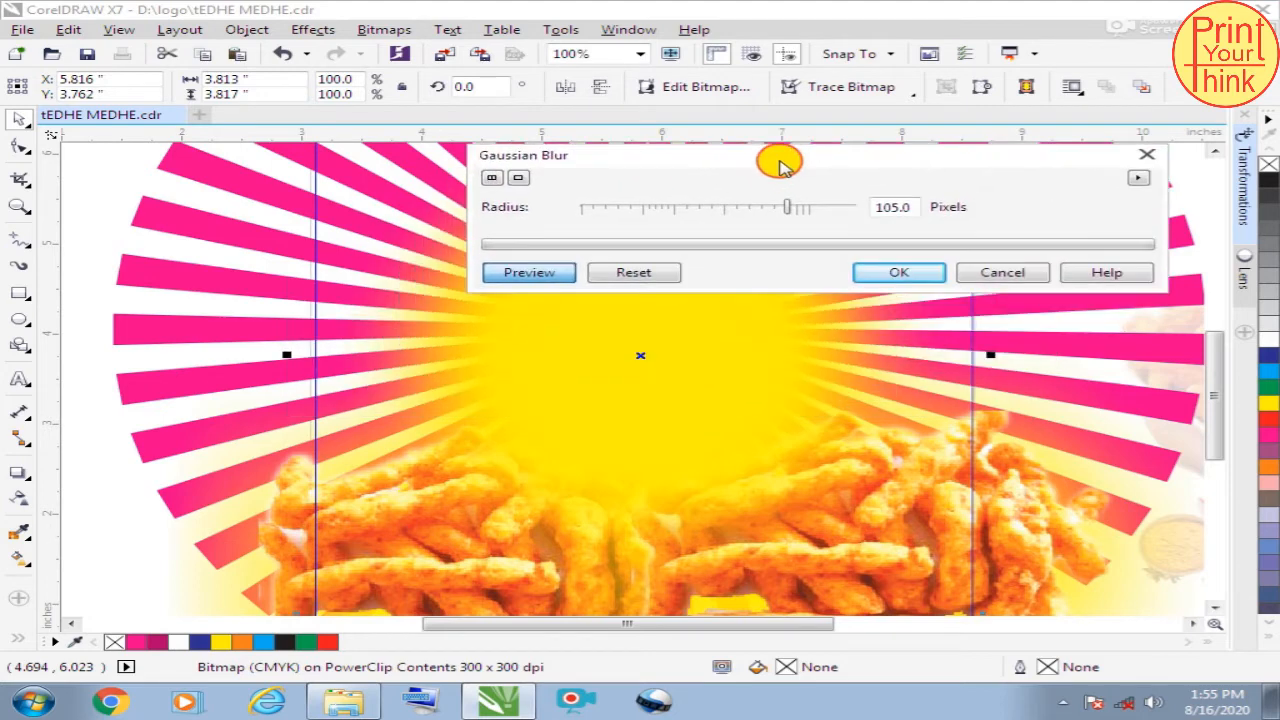
left_click_drag(866, 166, 818, 110)
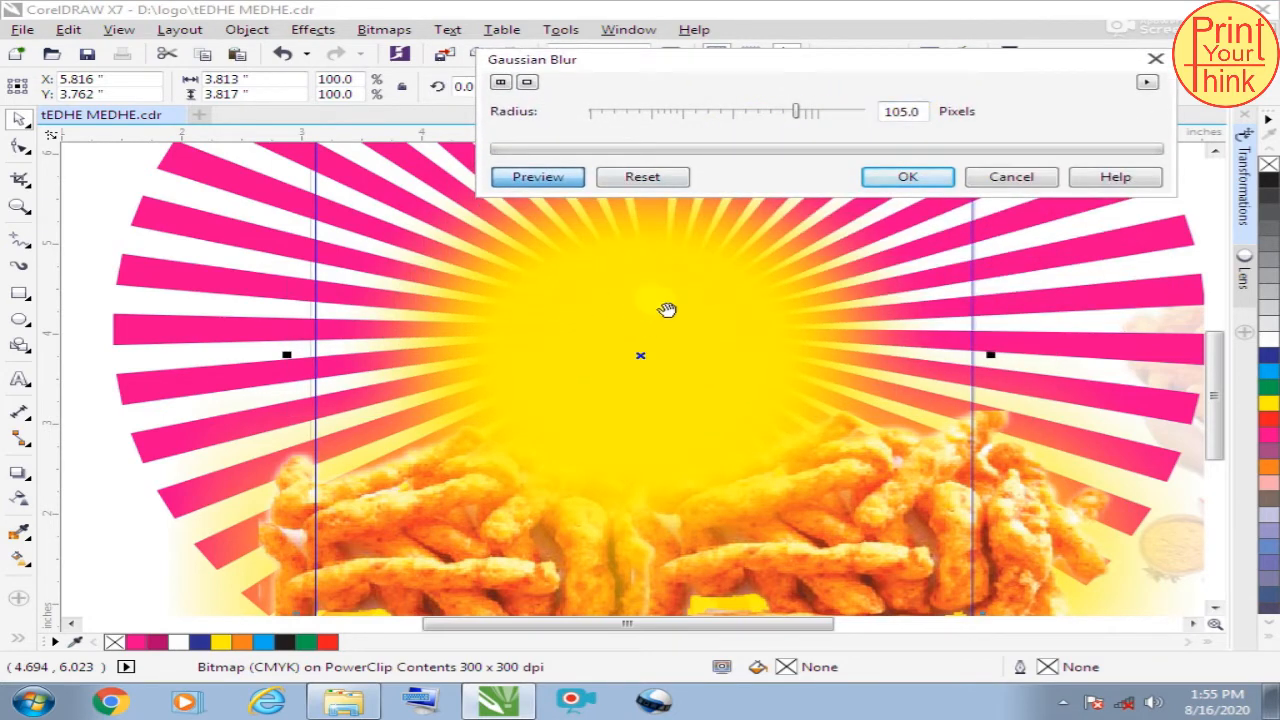
left_click(907, 186)
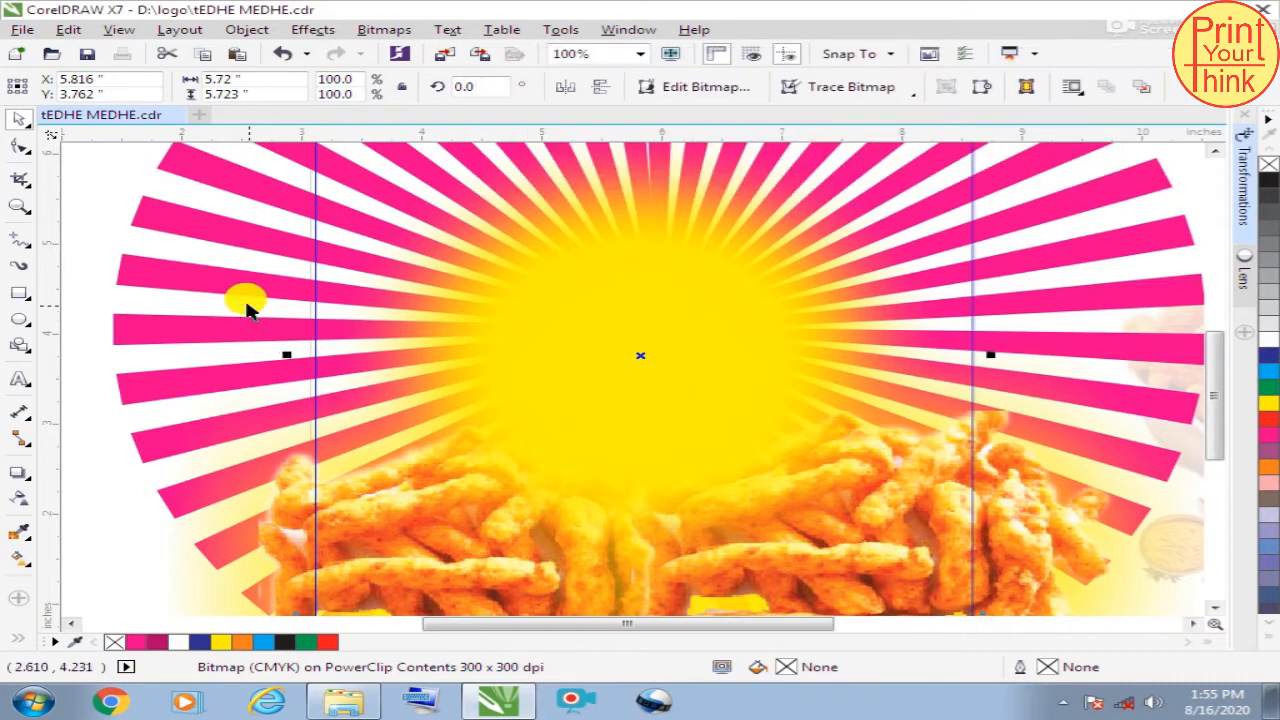
Finish editing the front panel's PowerClip contents and deselect the panel
scroll(316, 291, "down", 1)
left_click(987, 370, "ctrl")
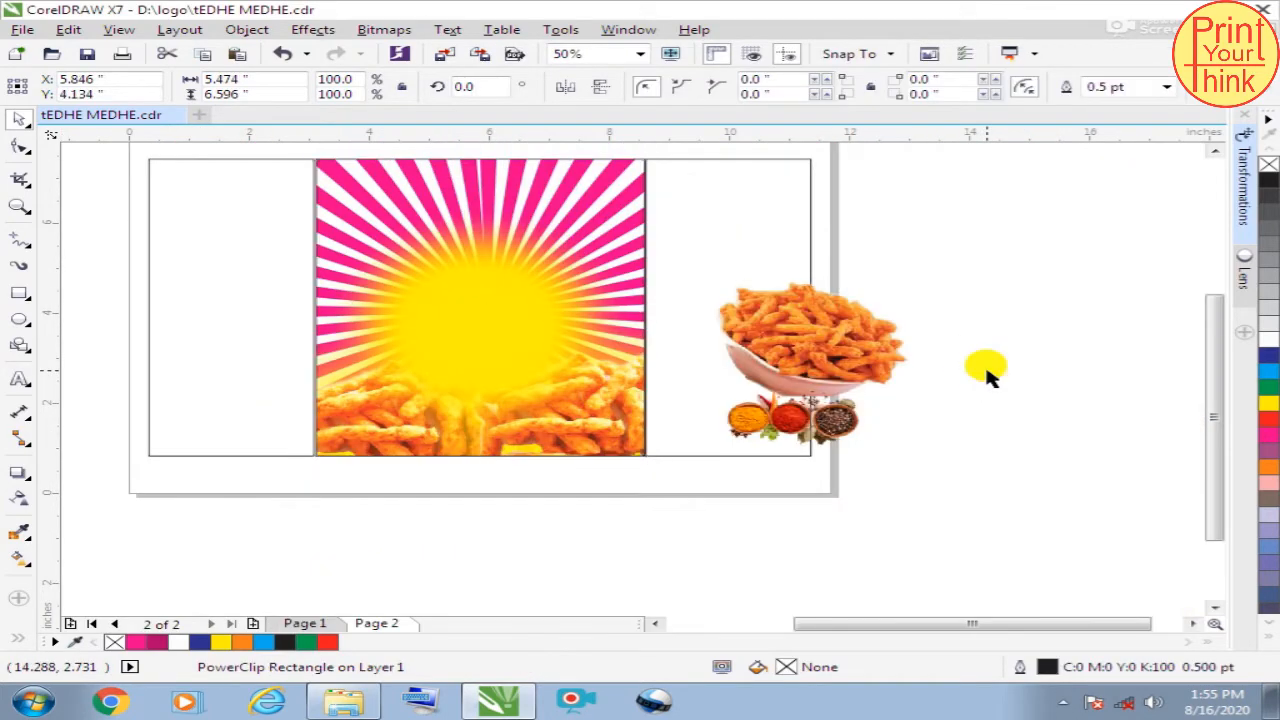
left_click(987, 370)
Place the snack bowl over the yellow glow and the spice picture over the front panel's lower left area
left_click_drag(855, 345, 511, 316)
left_click(892, 398)
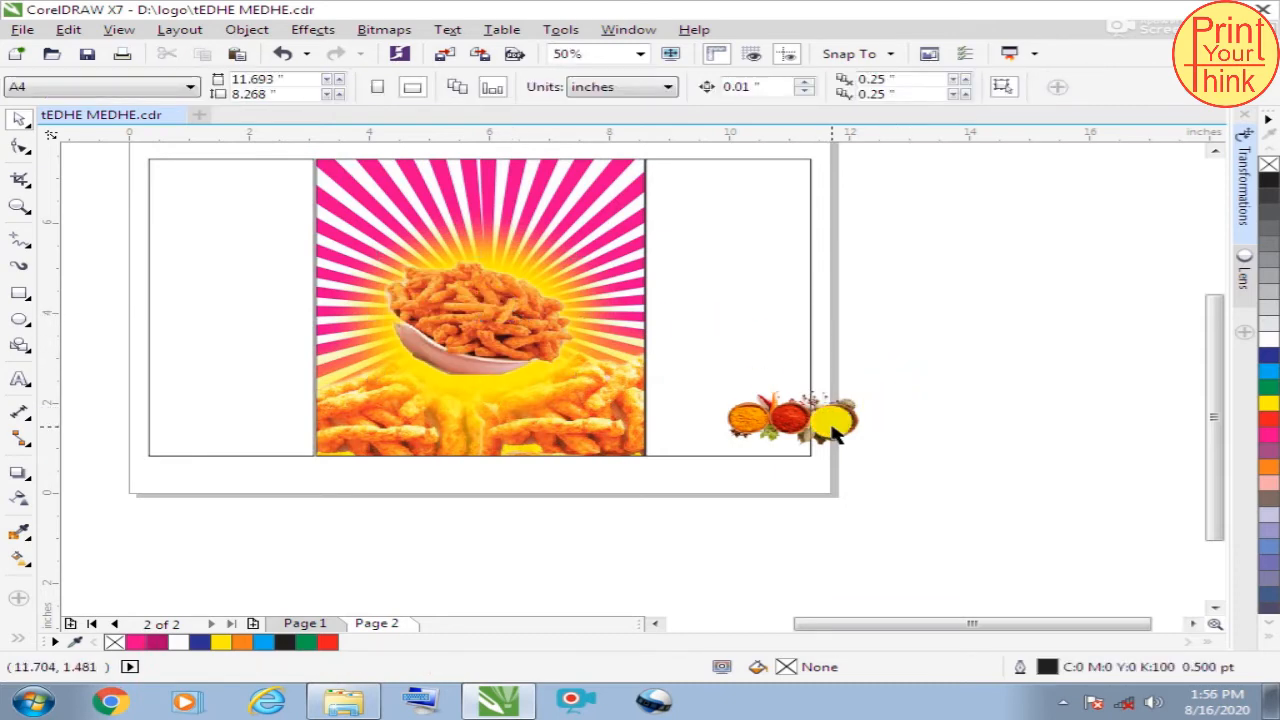
left_click_drag(820, 423, 385, 380)
scroll(440, 412, "up", 1)
Move the right side panel slightly right and up, leaving a narrow gap beside the front panel
left_click(860, 345)
scroll(794, 414, "down", 2)
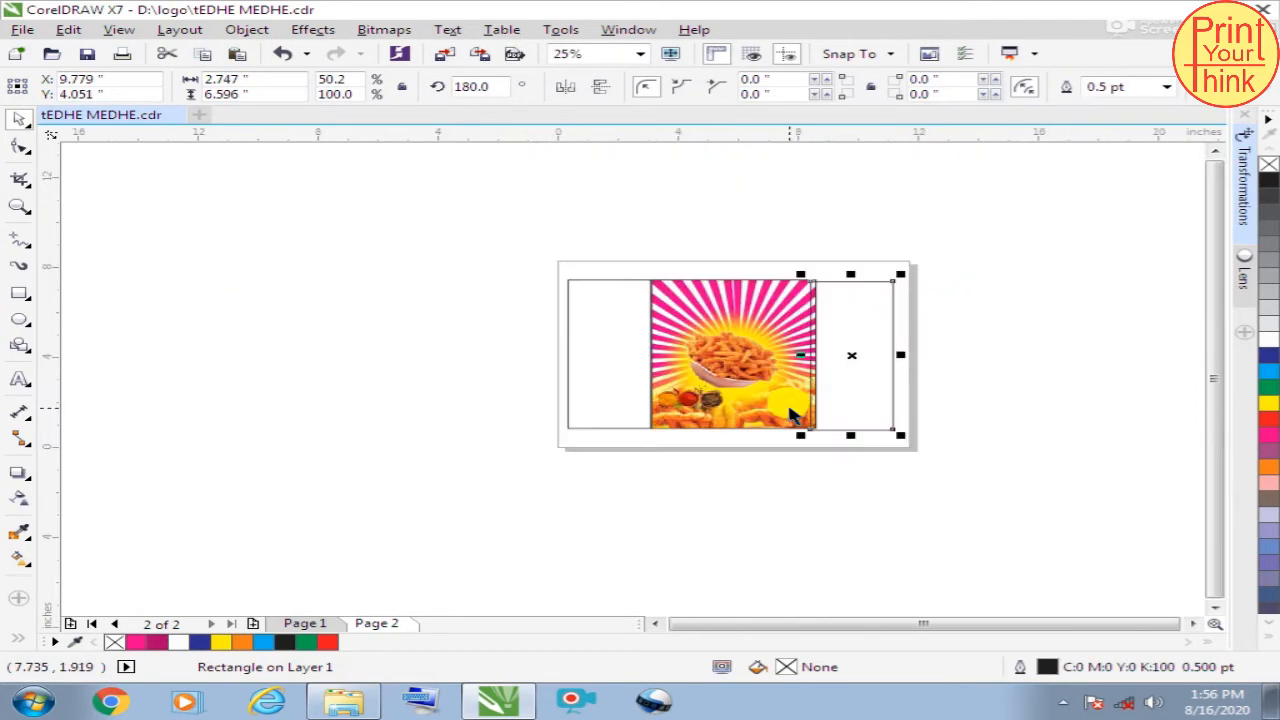
scroll(823, 323, "up", 2)
scroll(831, 362, "down", 1)
left_click(971, 251)
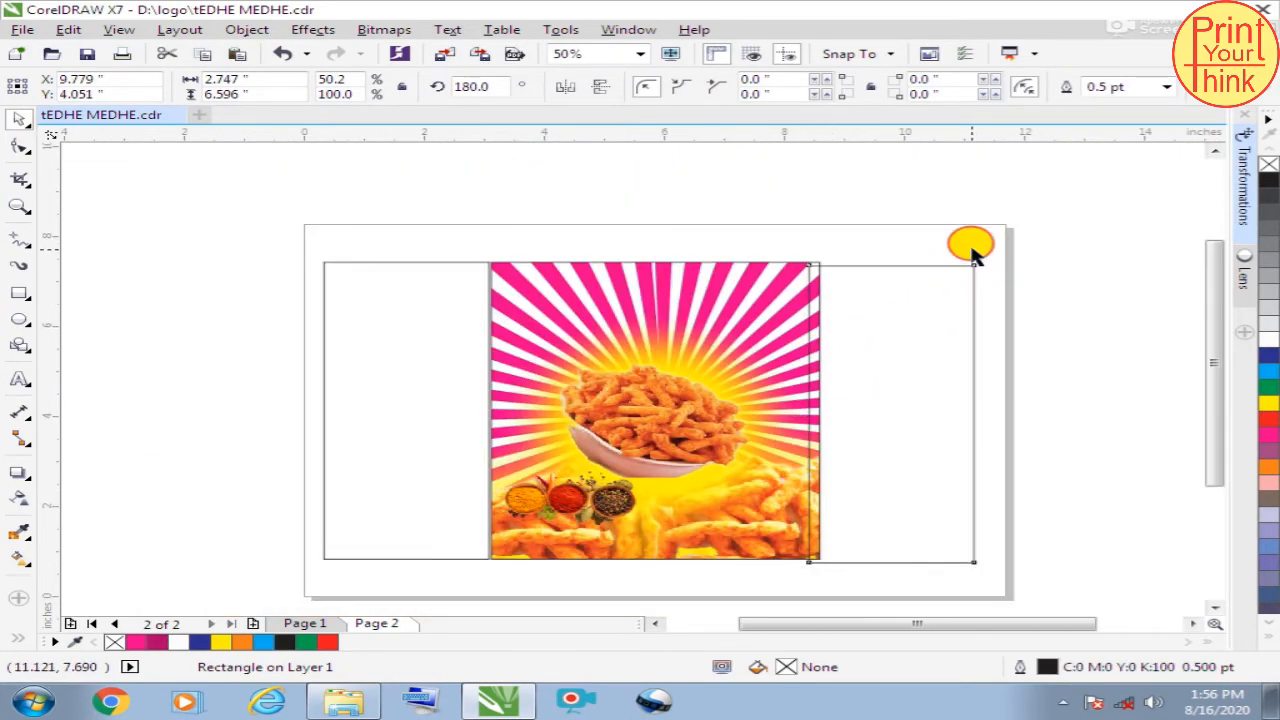
left_click_drag(869, 312, 888, 306)
left_click(858, 225)
scroll(815, 272, "up", 1)
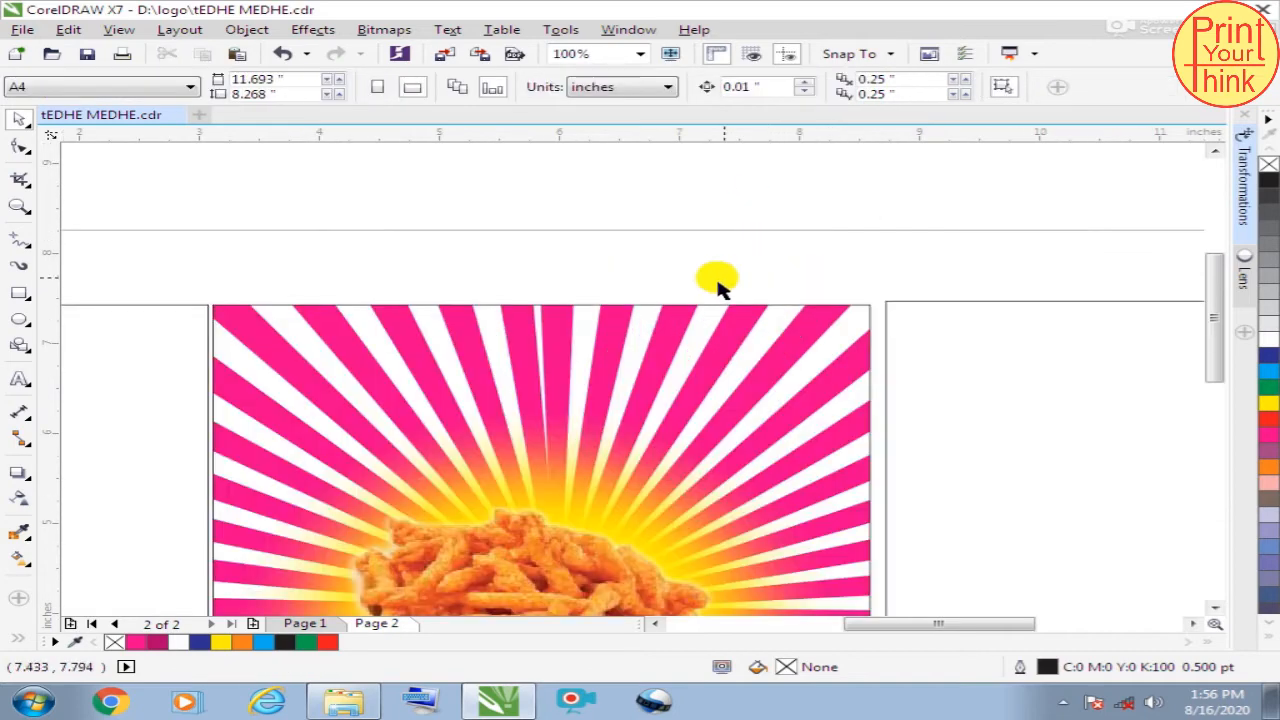
scroll(593, 313, "down", 1)
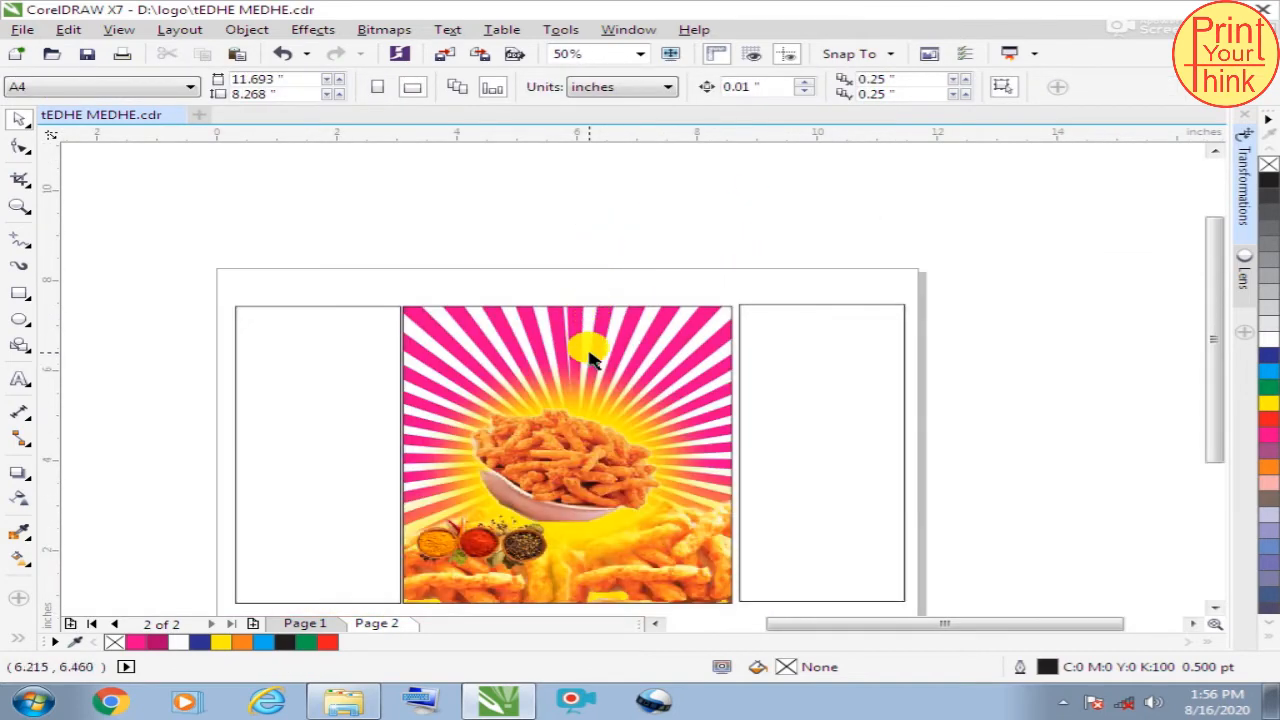
scroll(578, 335, "up", 1)
scroll(306, 334, "down", 2)
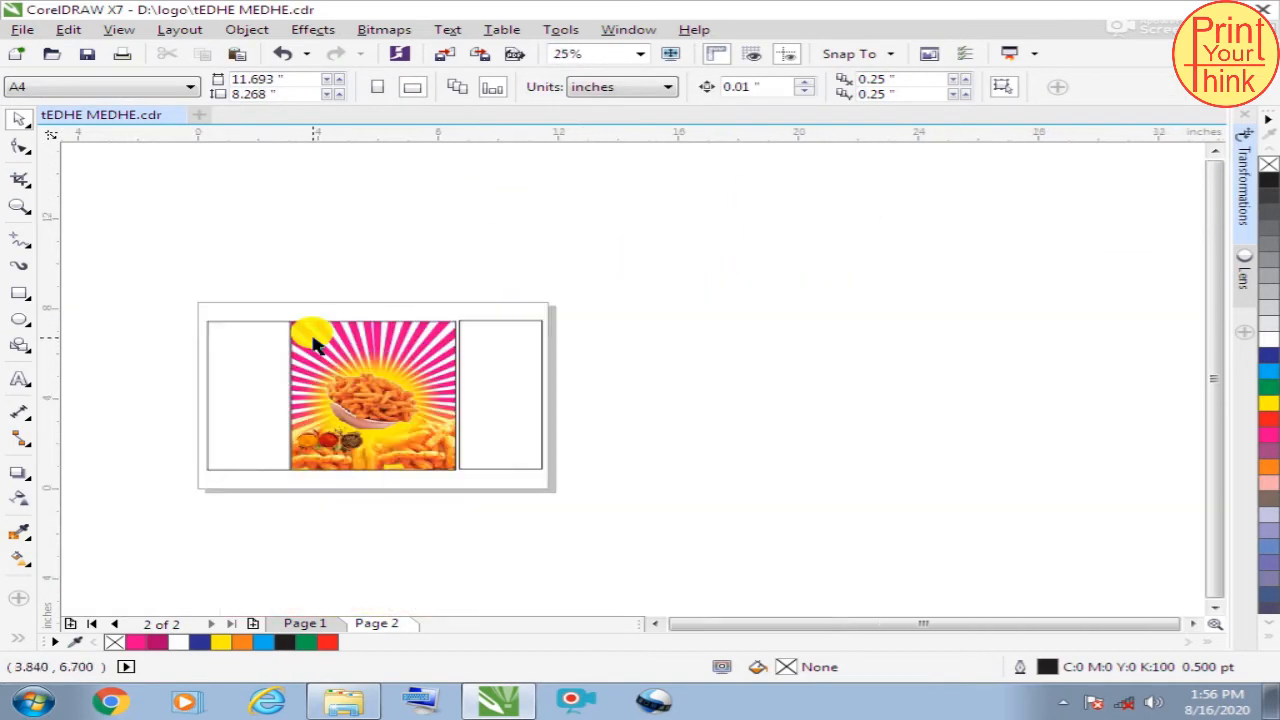
Add the artistic text "TEDHE" in the empty area to the right of the page
scroll(665, 395, "up", 1)
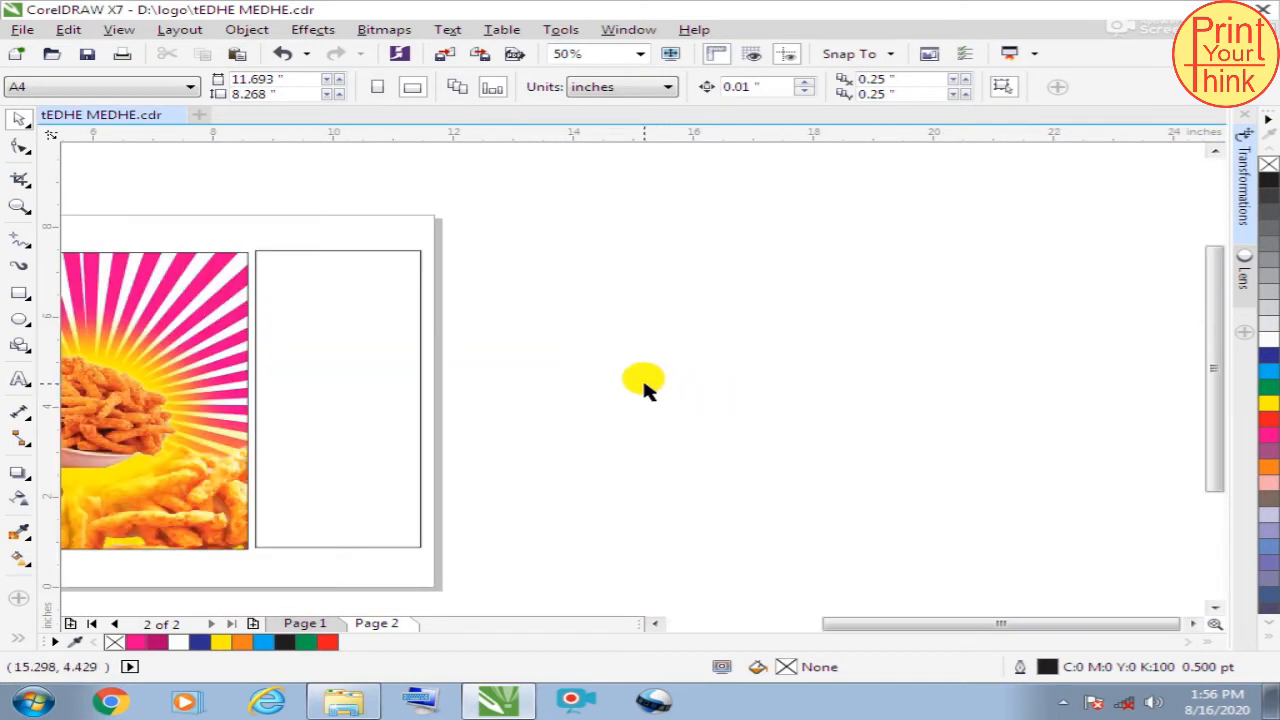
key("F8")
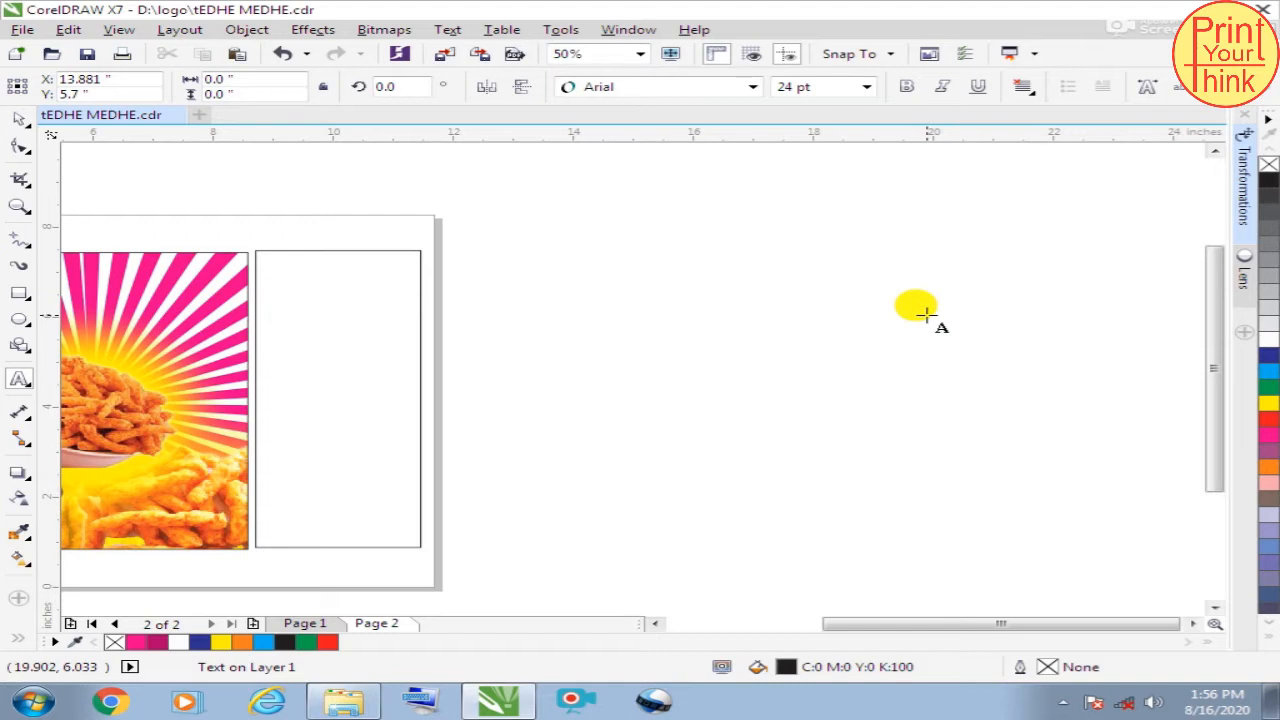
type("TEDHE")
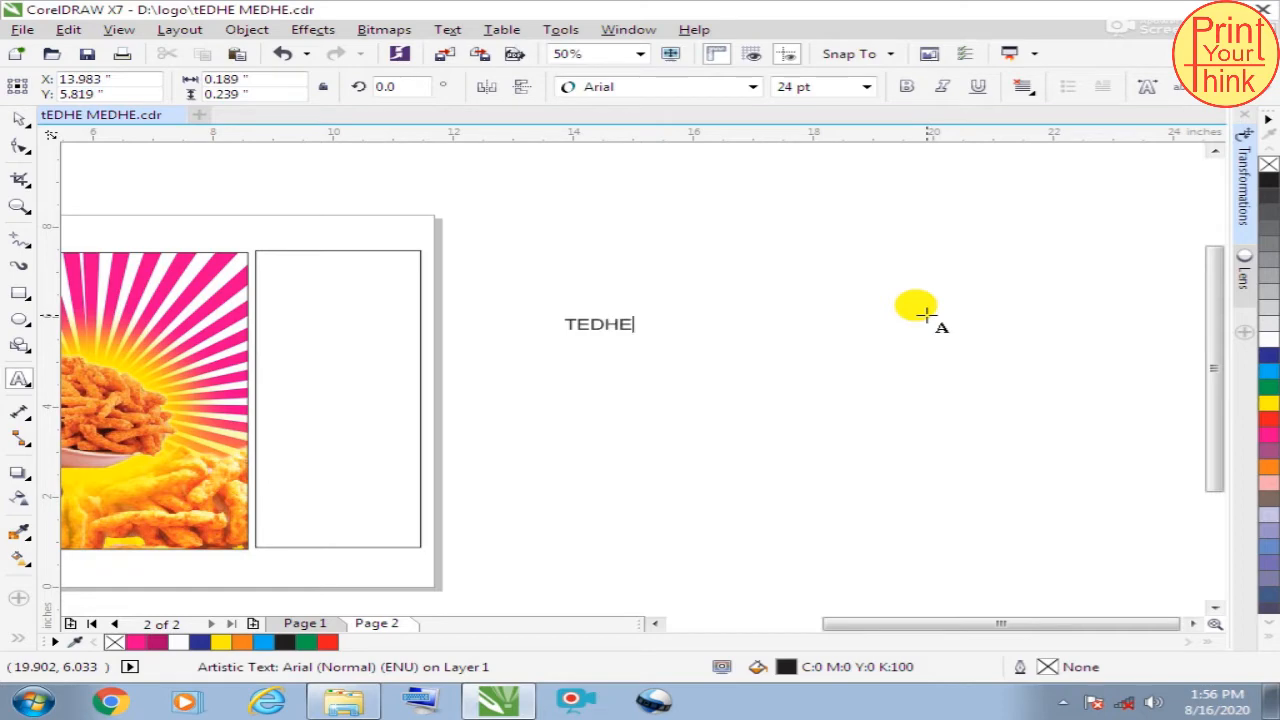
key("Escape")
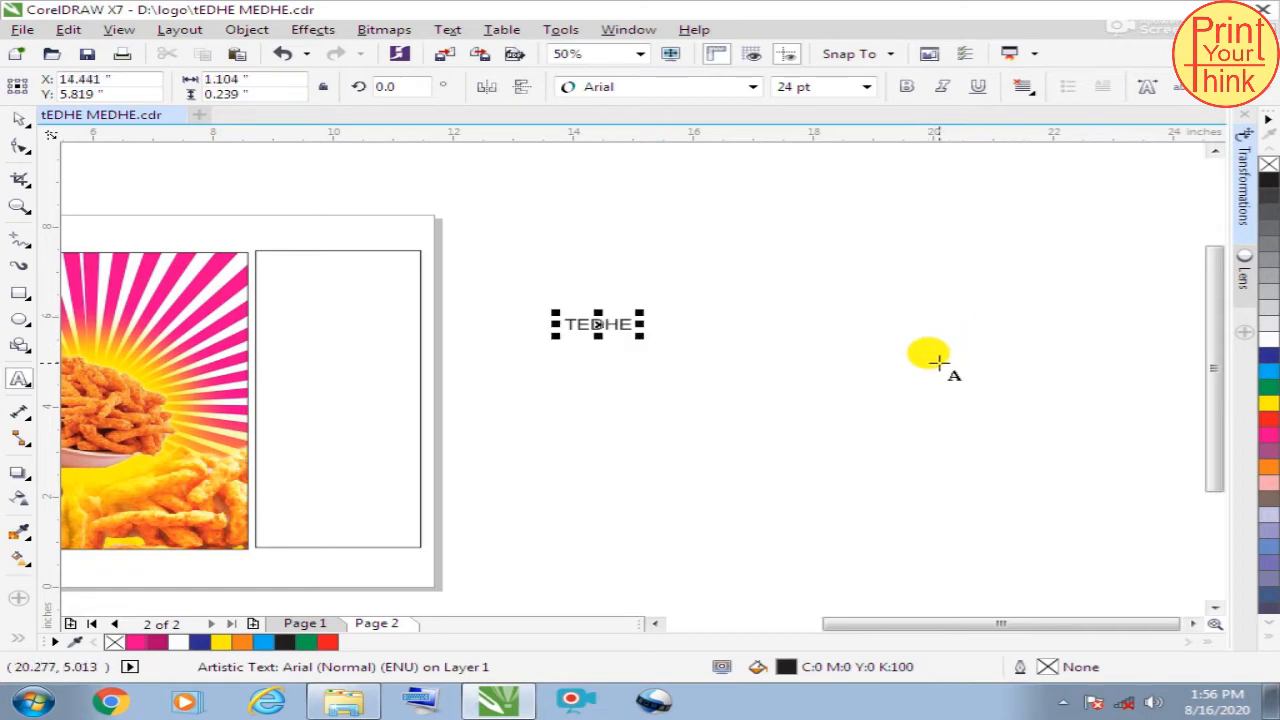
Duplicate the "TEDHE" text just below the original and change the copy to read "MEDHE"
scroll(663, 334, "up", 1)
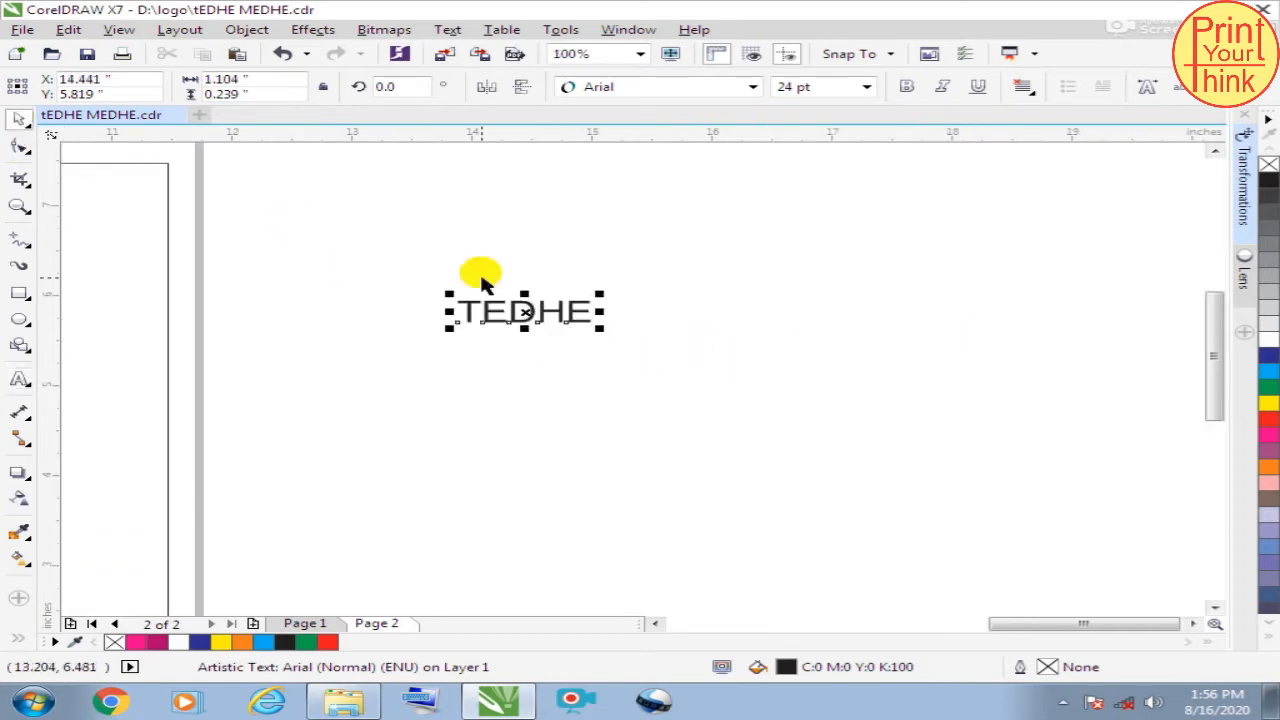
left_click_drag(524, 312, 506, 354)
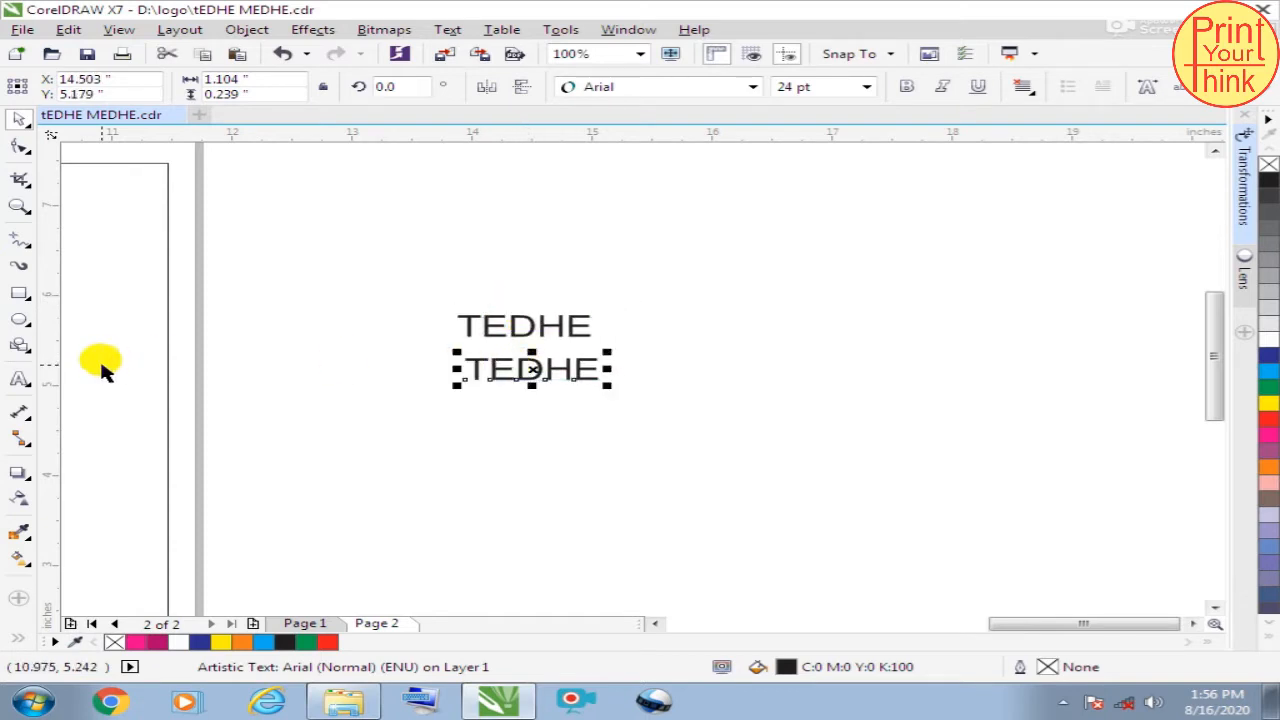
left_click(20, 381)
key("ctrl+a")
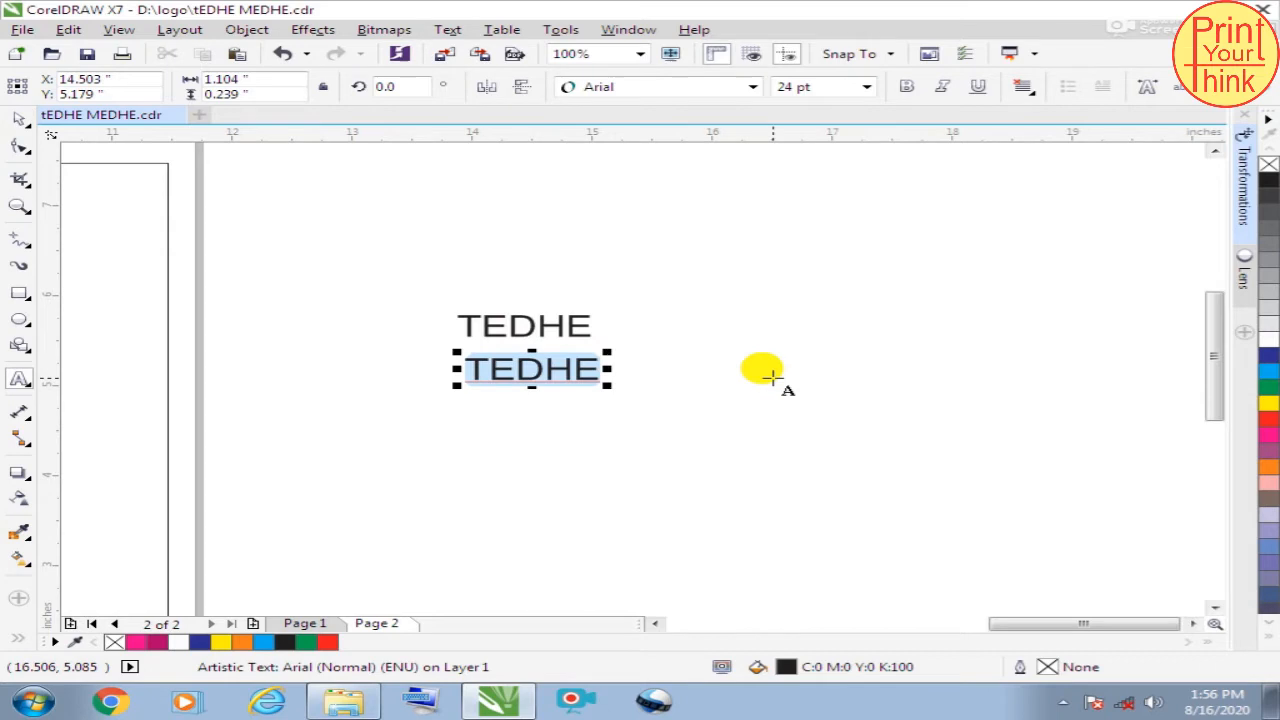
type("ME")
left_click(10, 118)
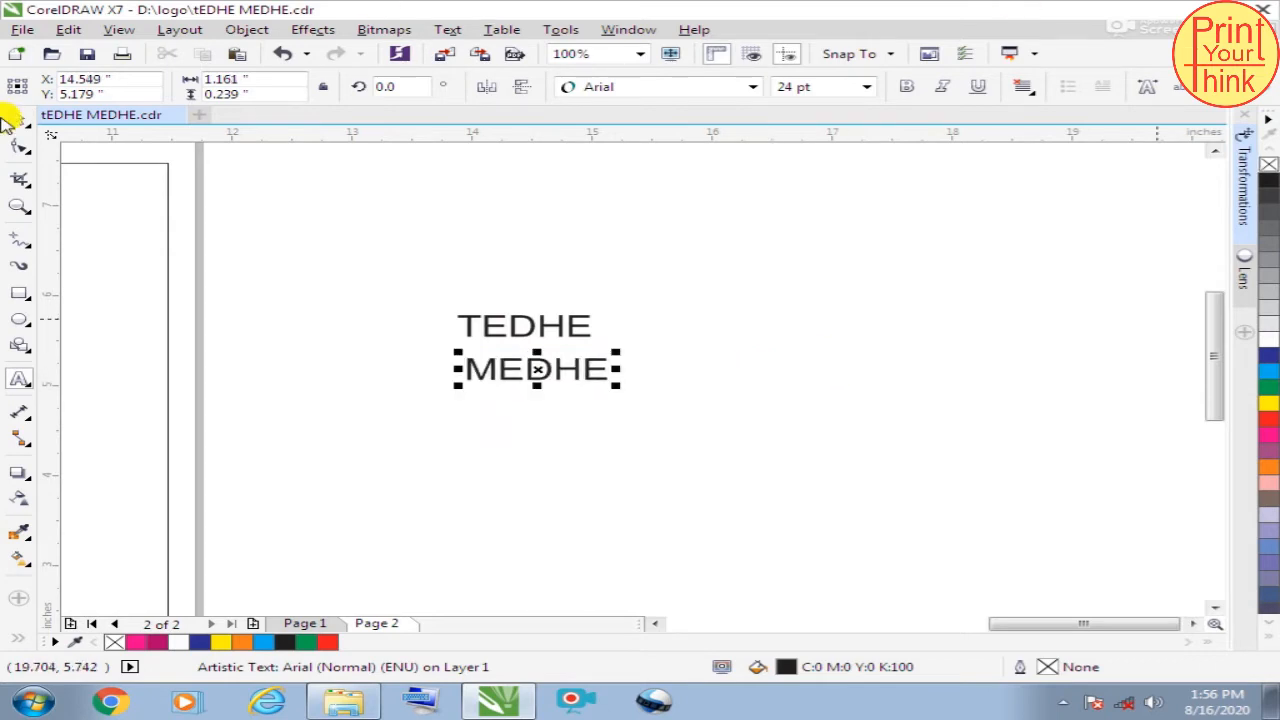
Set the font of both the "TEDHE" and "MEDHE" texts to Faktos
left_click_drag(412, 286, 798, 486)
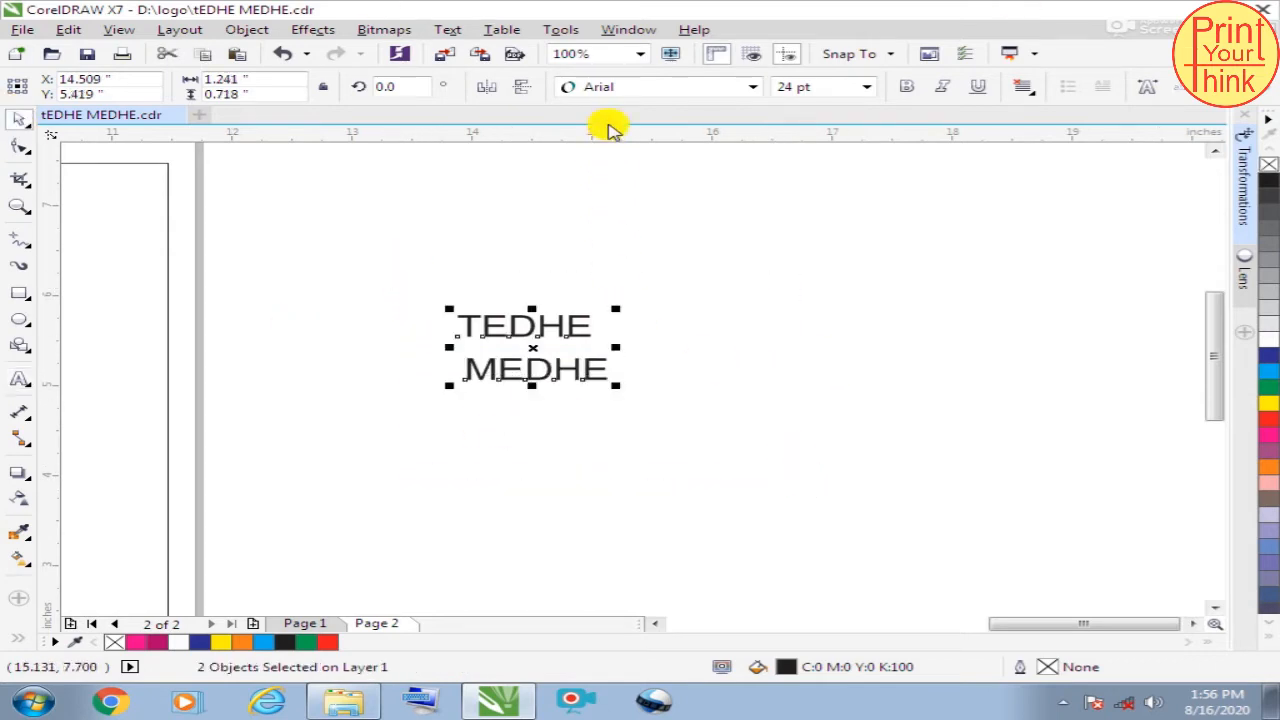
left_click(615, 88)
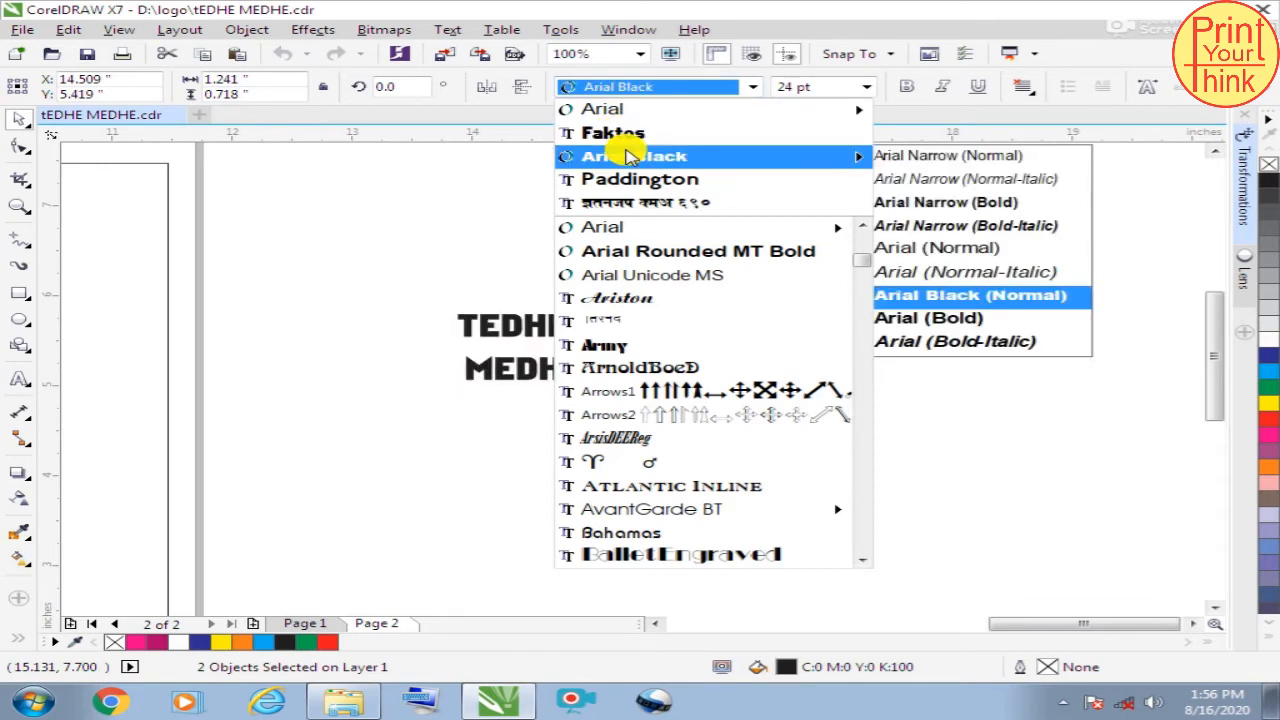
left_click(622, 135)
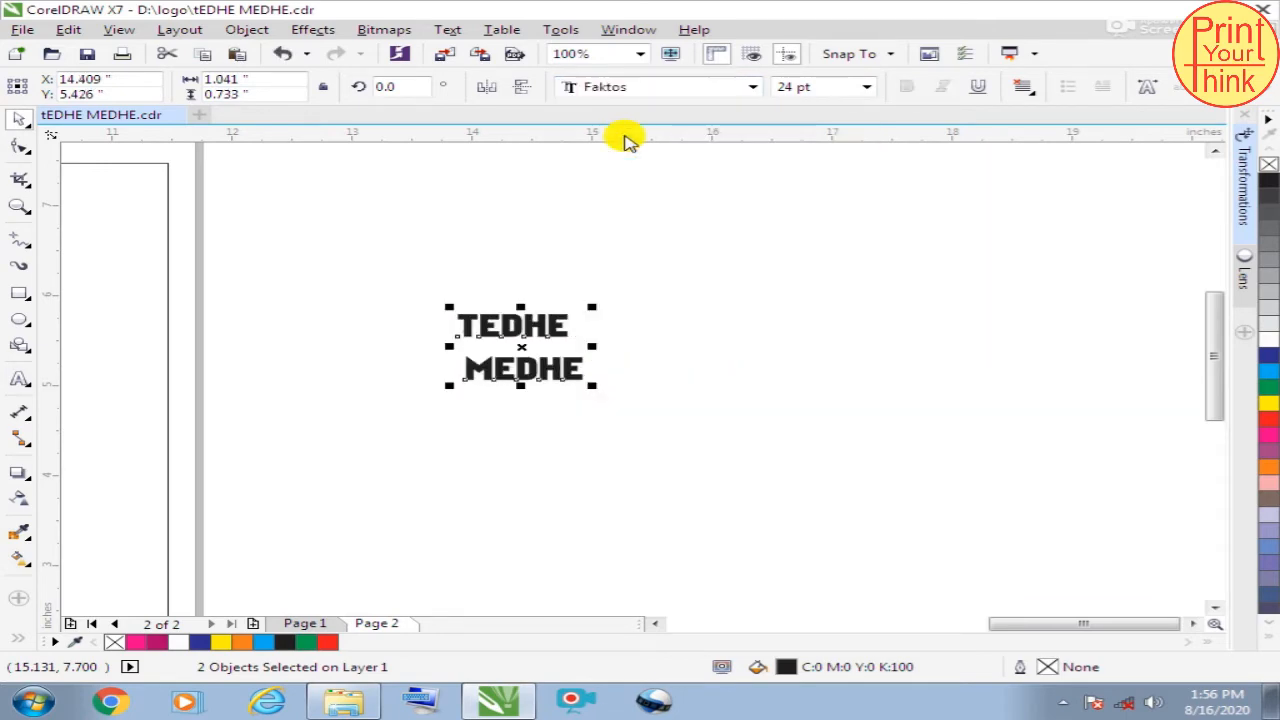
key("Escape")
Enlarge both words together to about 35 pt and select the word "TEDHE"
scroll(527, 358, "up", 2)
left_click(535, 300)
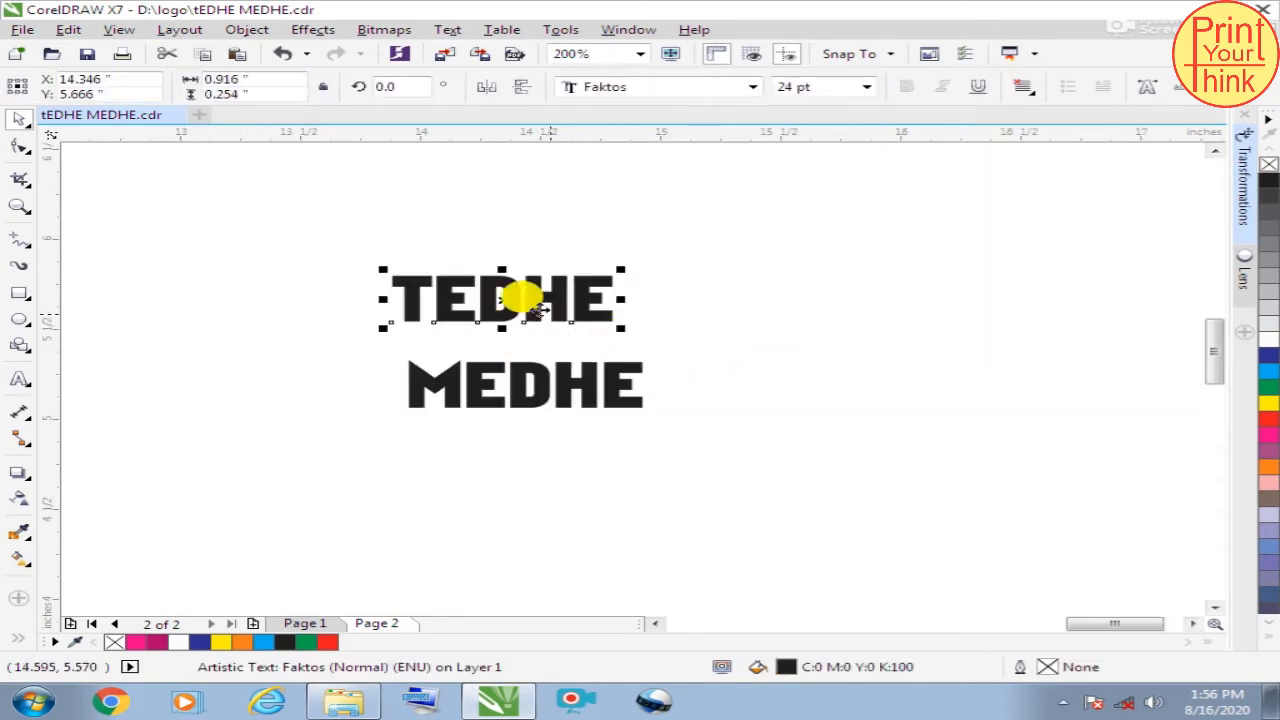
left_click_drag(378, 262, 766, 470)
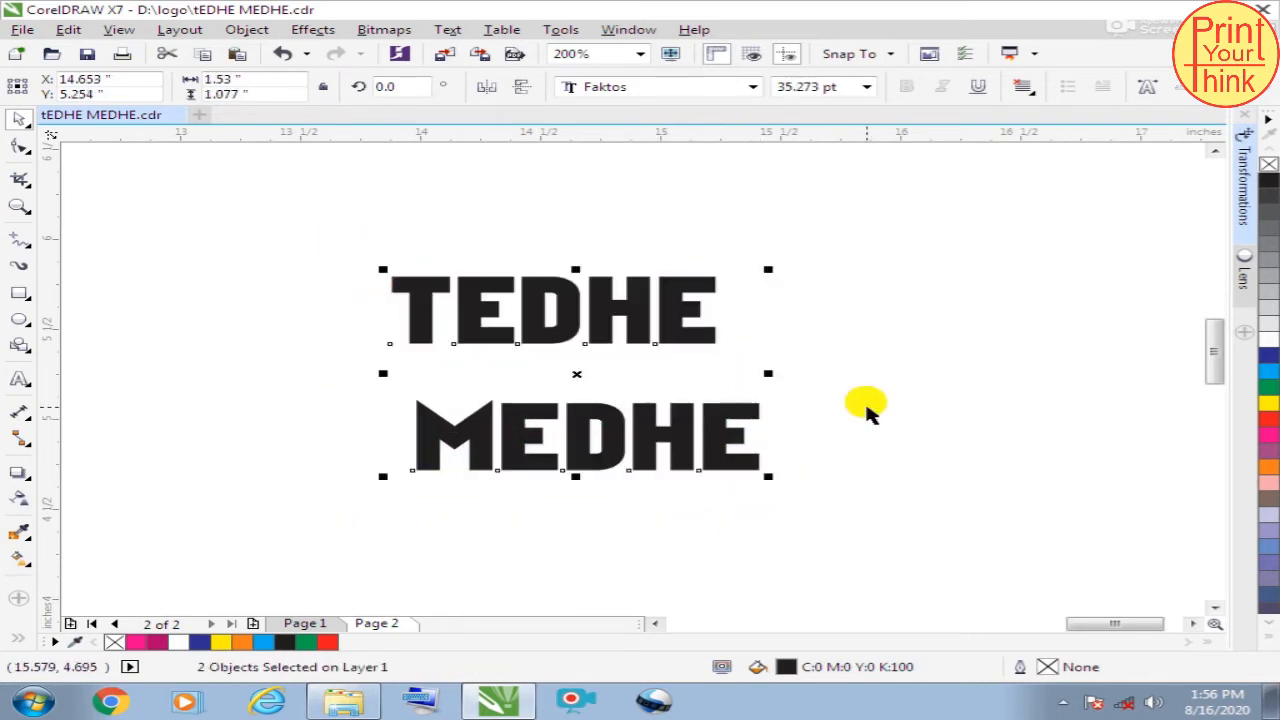
left_click(866, 414)
left_click(545, 305)
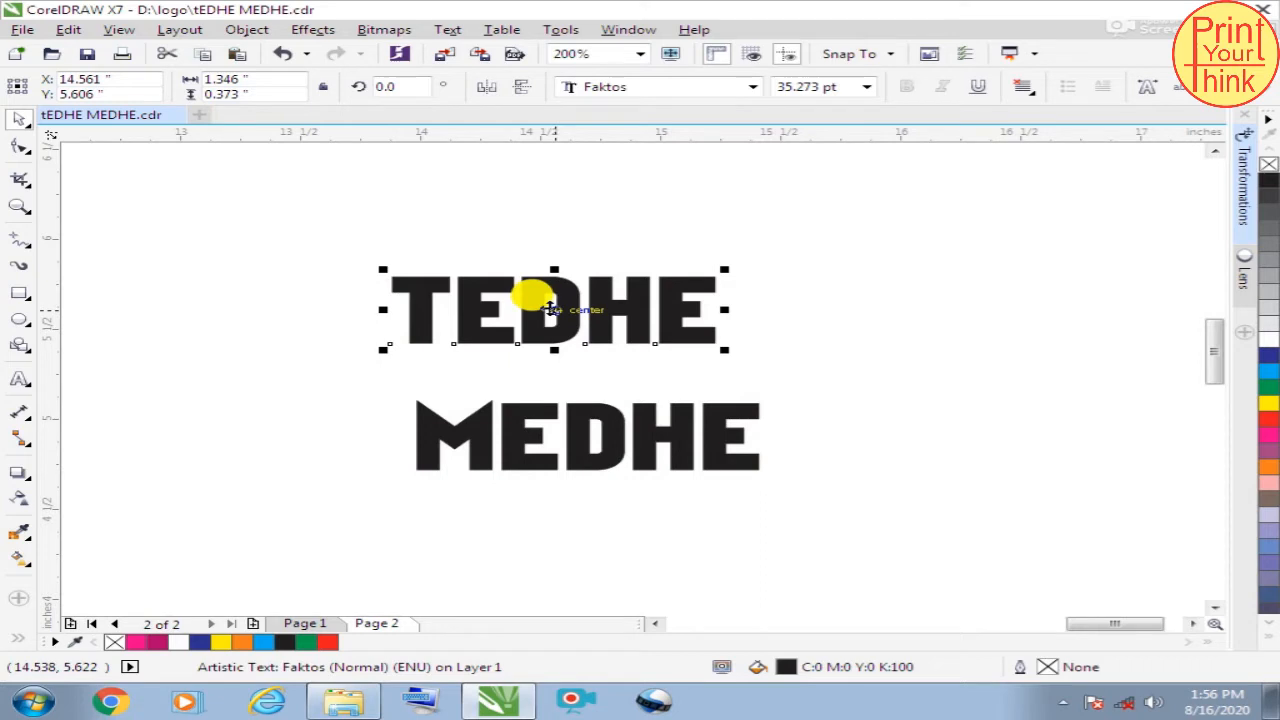
Convert the word "TEDHE" to curves and select the resulting curve object
key("ctrl+q")
left_click(900, 294)
scroll(490, 299, "up", 2)
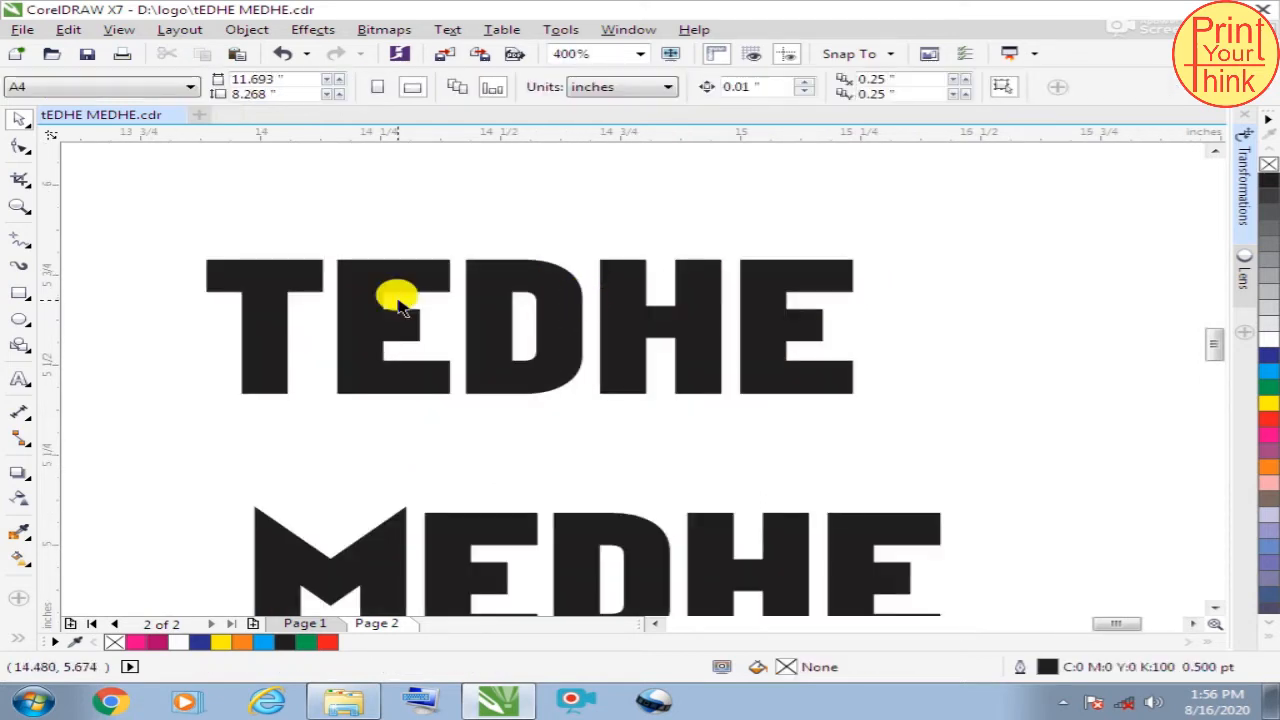
left_click_drag(118, 221, 311, 453)
left_click(295, 285)
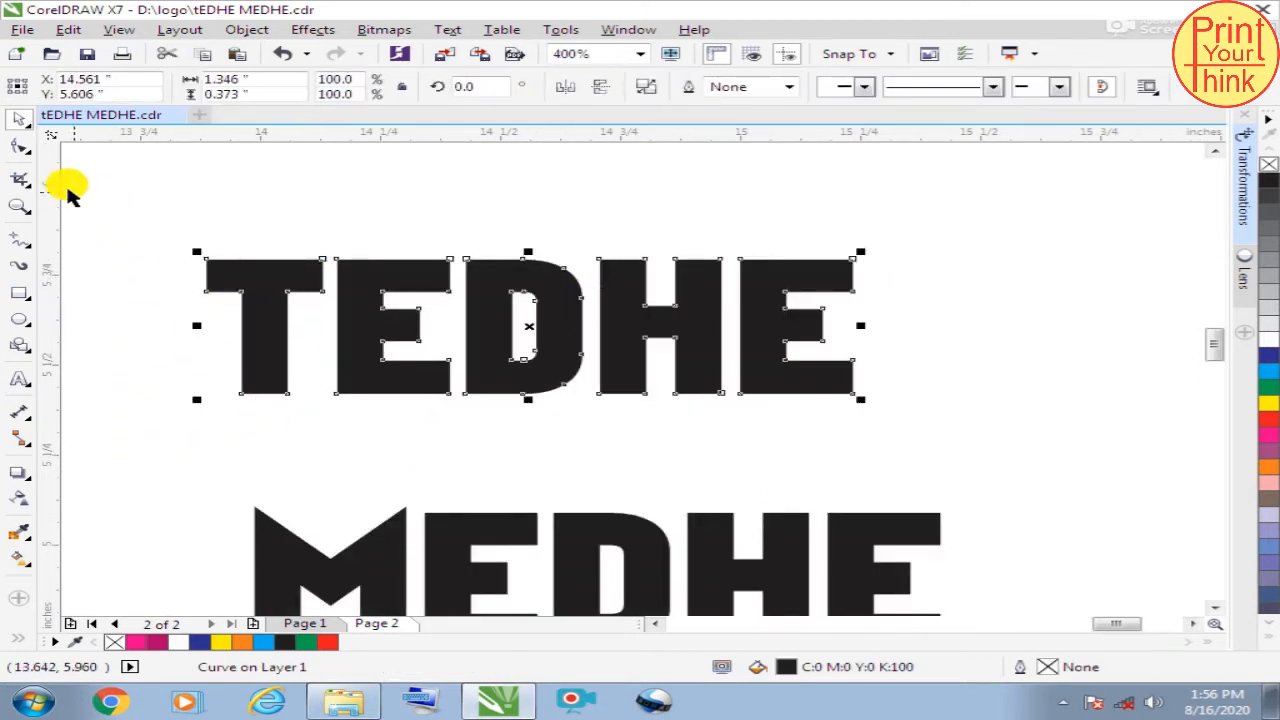
Select all nodes of the letter T in "TEDHE" and raise it above the other letters
left_click(21, 147)
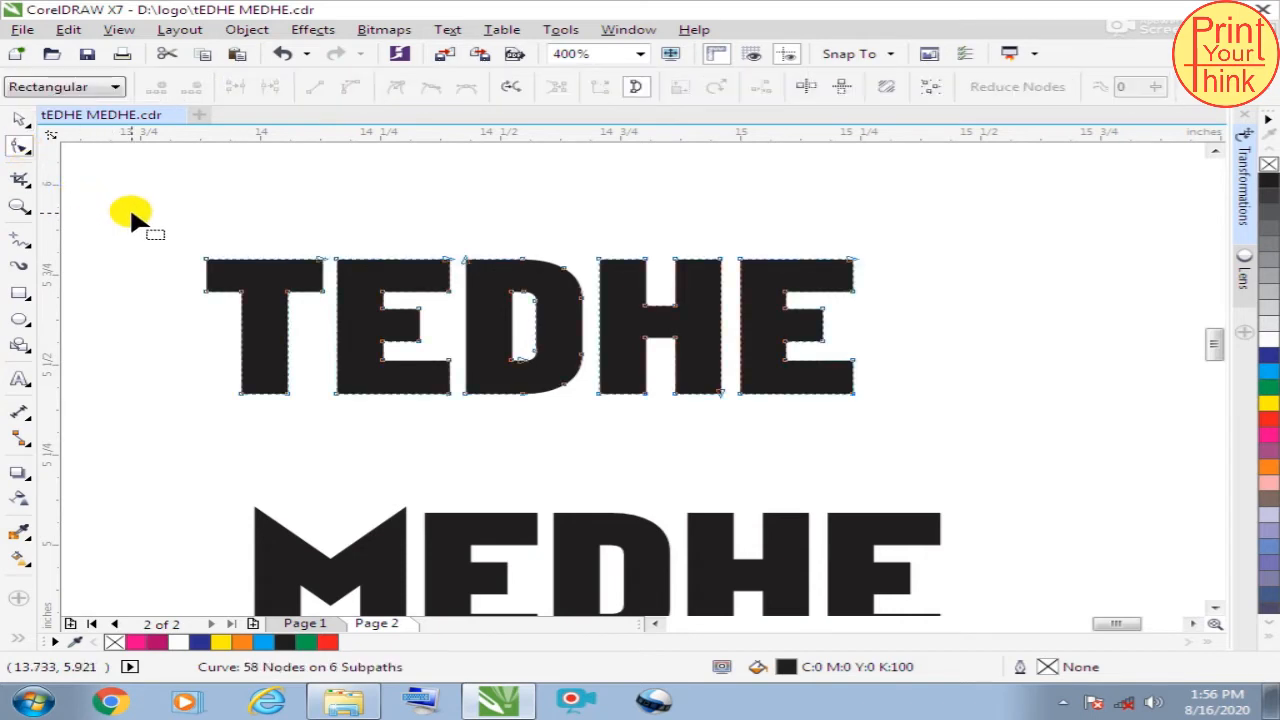
left_click_drag(138, 213, 328, 442)
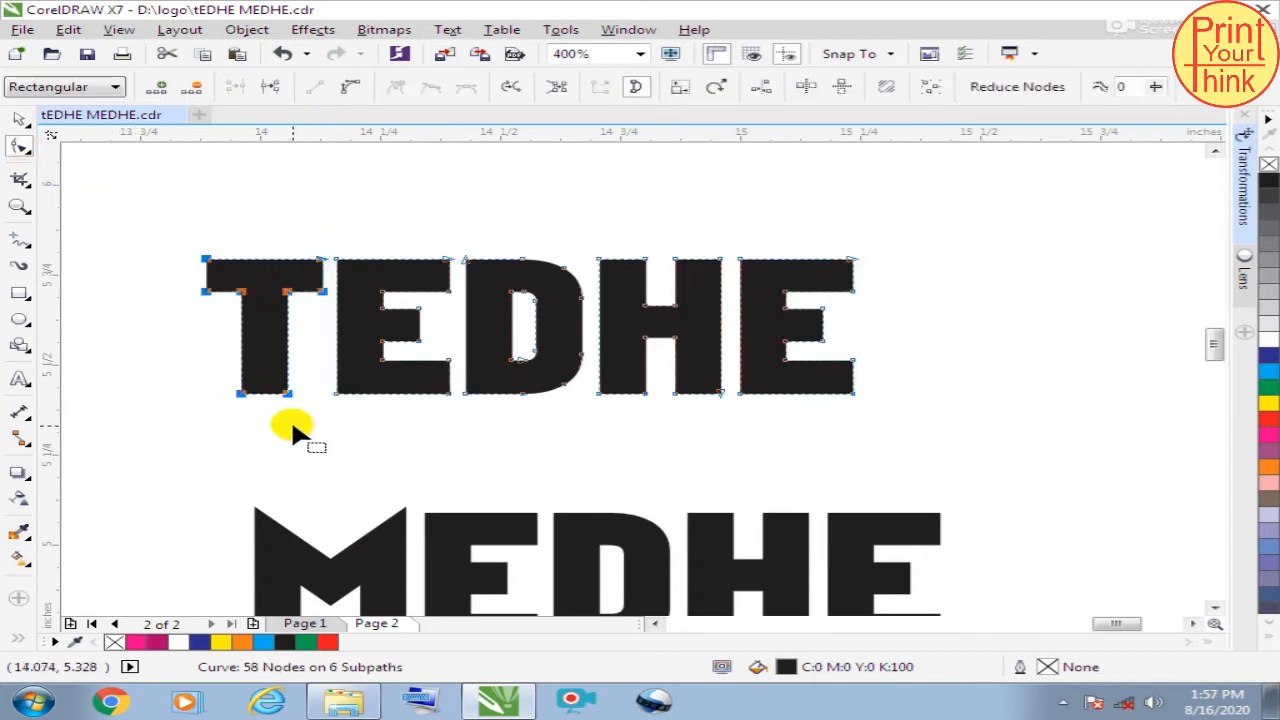
left_click(238, 260)
left_click_drag(204, 264, 324, 451)
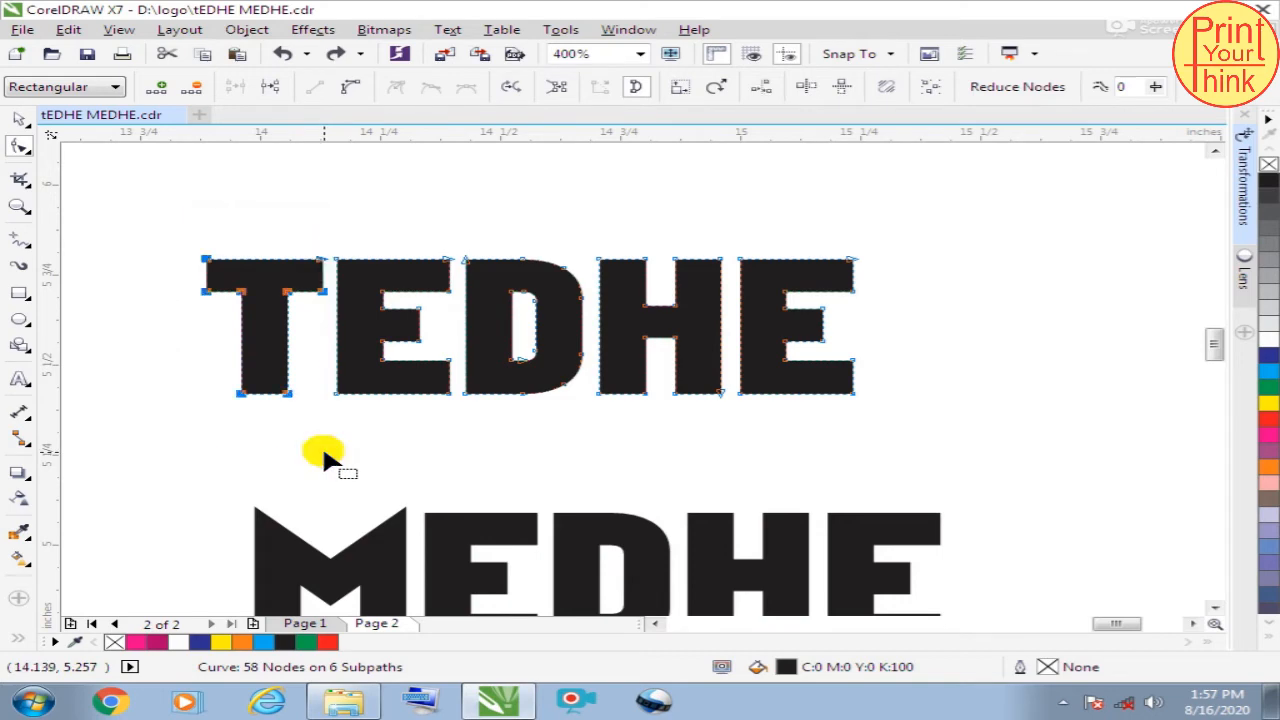
scroll(309, 277, "up", 2)
scroll(358, 306, "down", 2)
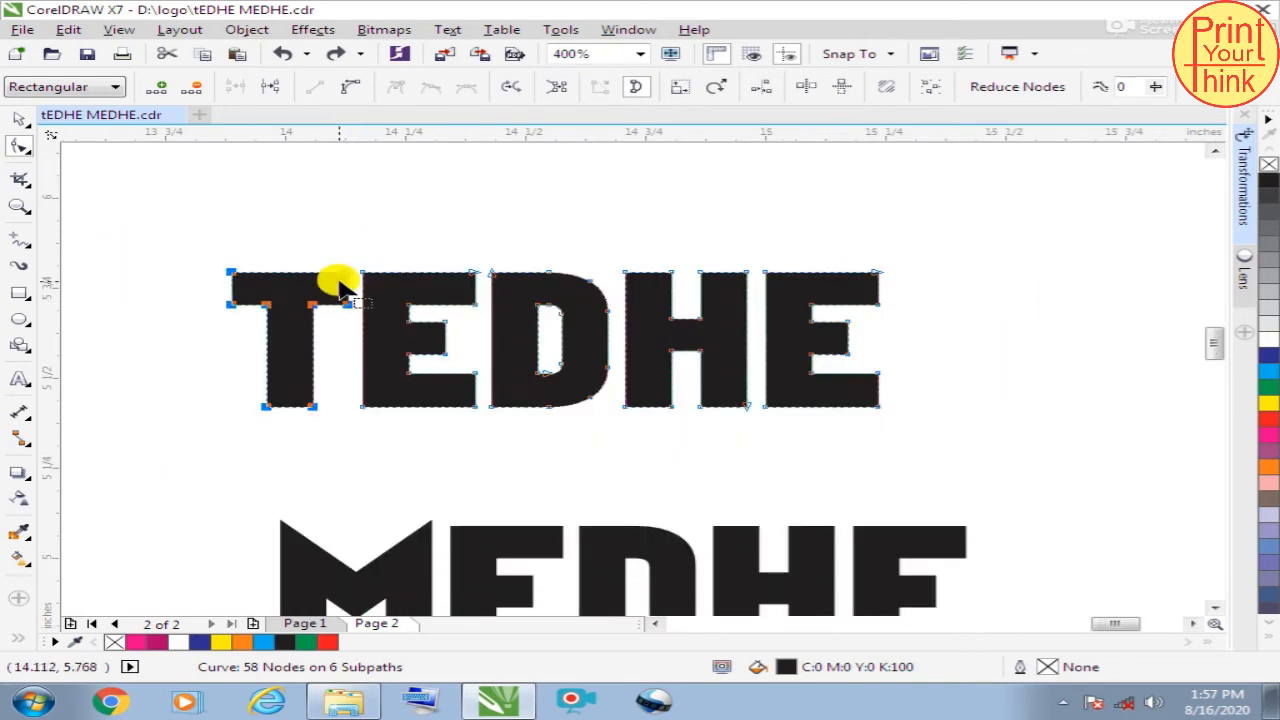
left_click_drag(345, 268, 346, 231)
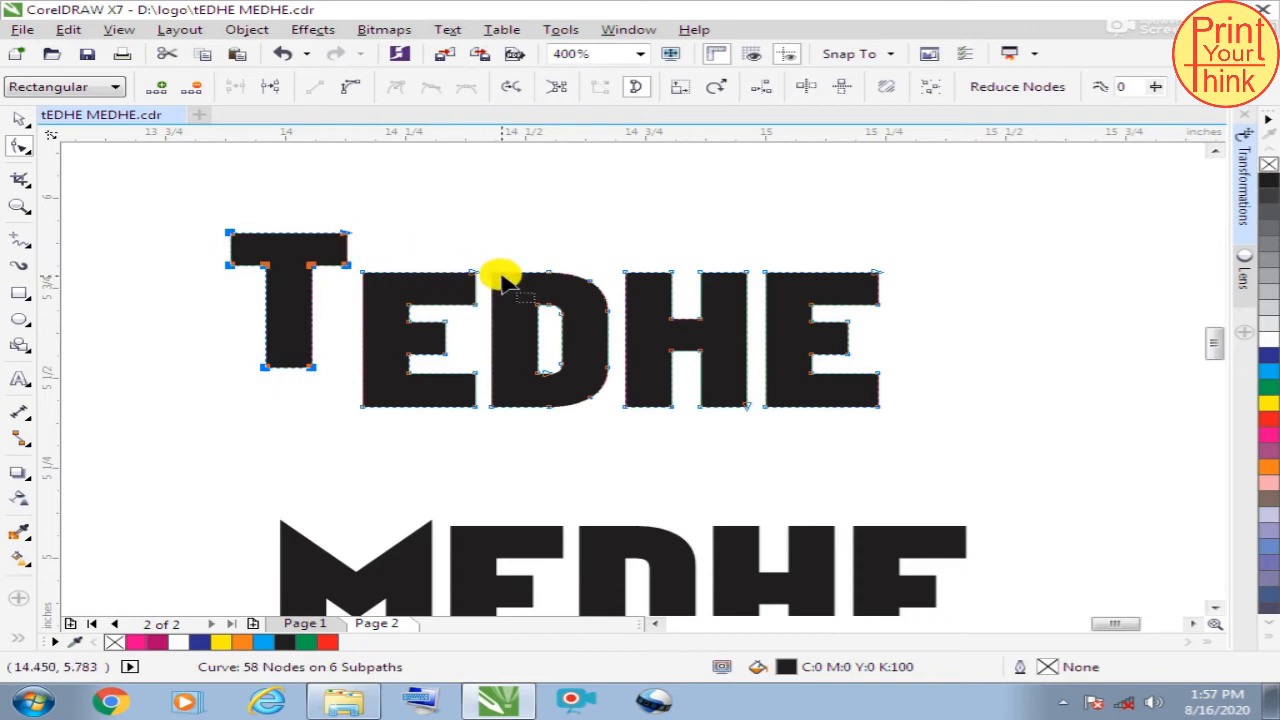
Select all nodes of the letter D in "TEDHE" and raise it to nearly the height of the T
left_click_drag(486, 232, 615, 447)
left_click_drag(491, 275, 494, 240)
left_click(625, 223)
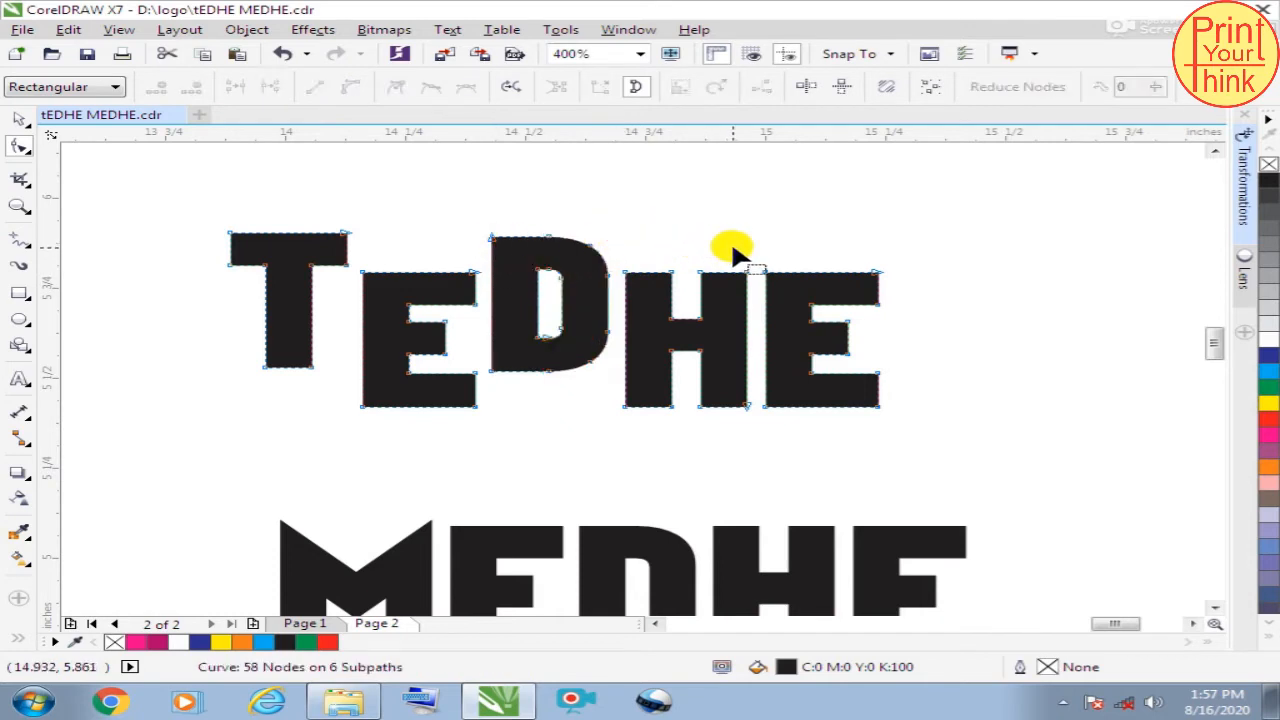
Select all nodes of the final E in "TEDHE" and lower it below the neighbouring H
left_click_drag(755, 255, 912, 418)
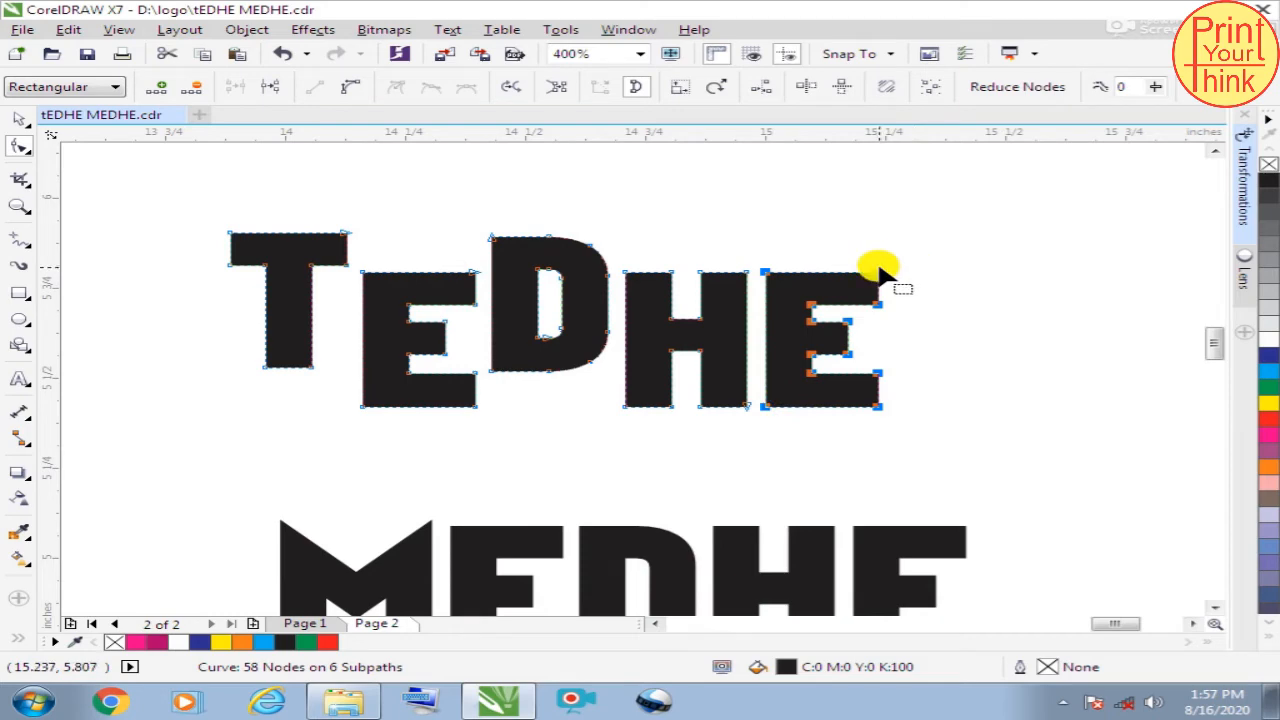
left_click_drag(878, 282, 884, 316)
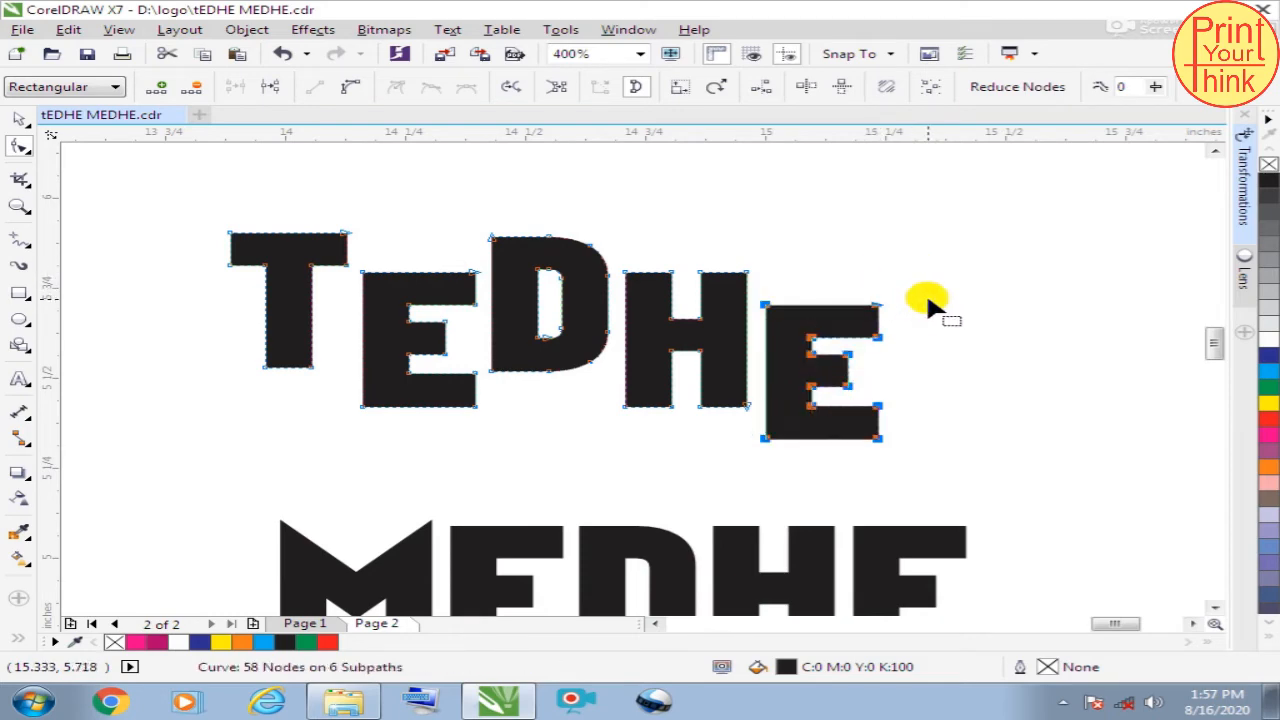
left_click(937, 309)
scroll(829, 288, "down", 1)
scroll(835, 370, "up", 1)
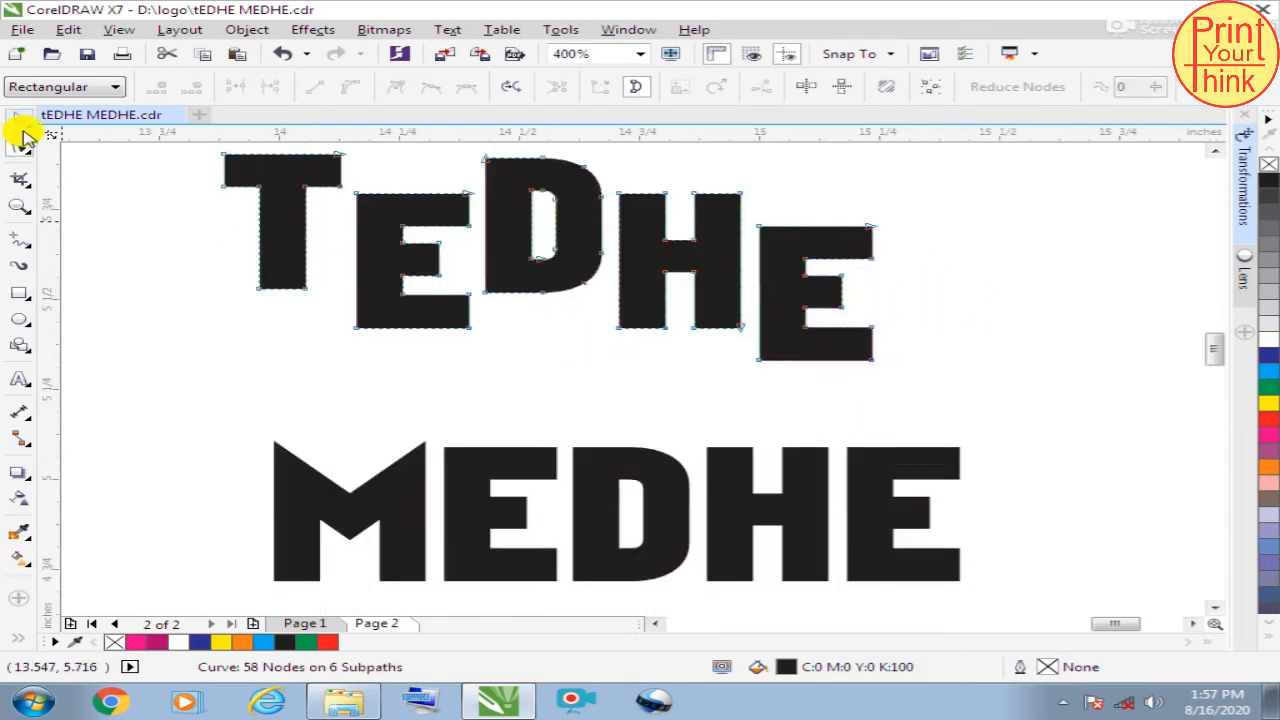
Move "MEDHE" up close beneath "TEDHE", to about X 14.64, Y 5.08 inches, and convert it to curves
left_click(22, 117)
left_click(408, 457)
left_click_drag(408, 457, 362, 360)
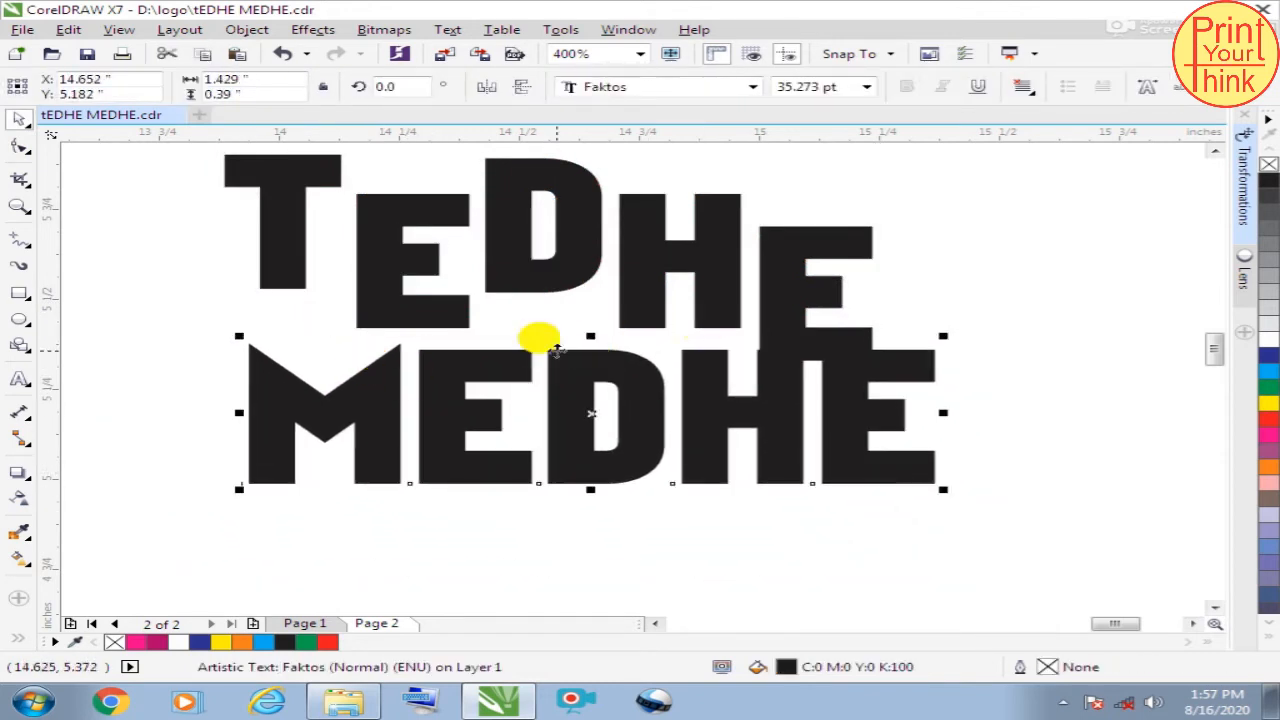
left_click_drag(440, 377, 466, 407)
key("ctrl+q")
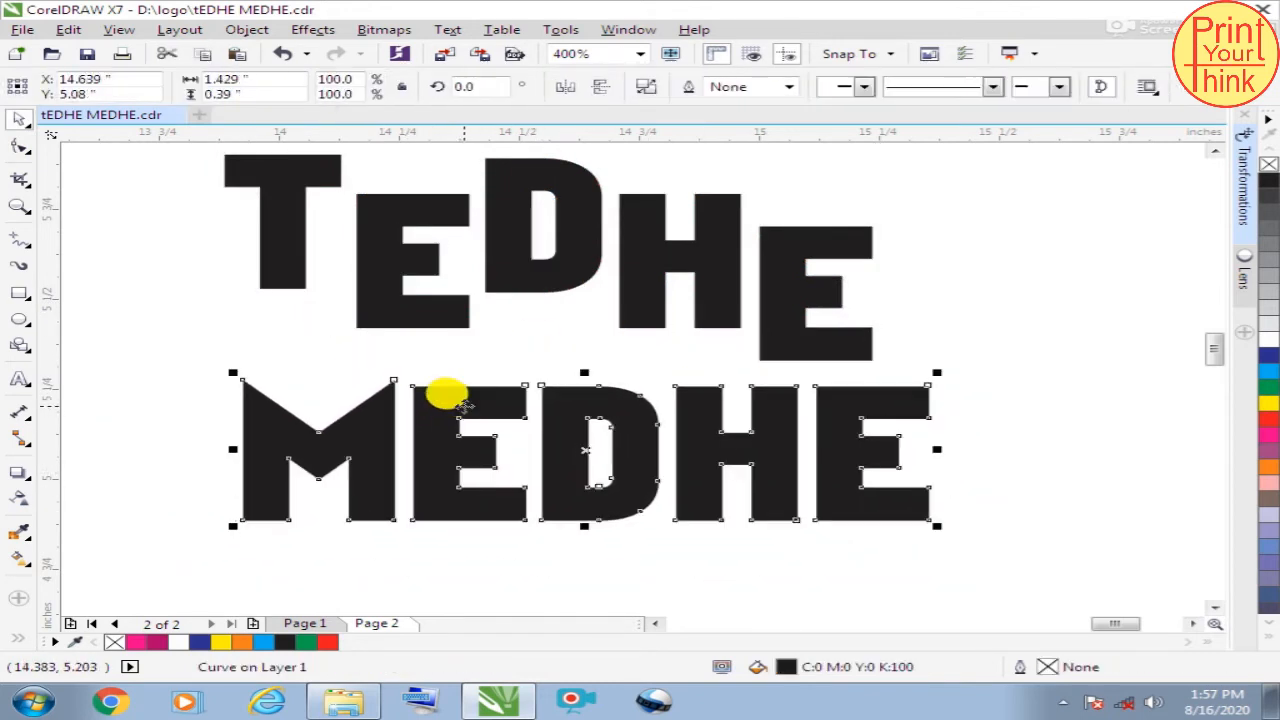
Select all nodes of the letter M in "MEDHE" and move it up and slightly left
left_click(17, 150)
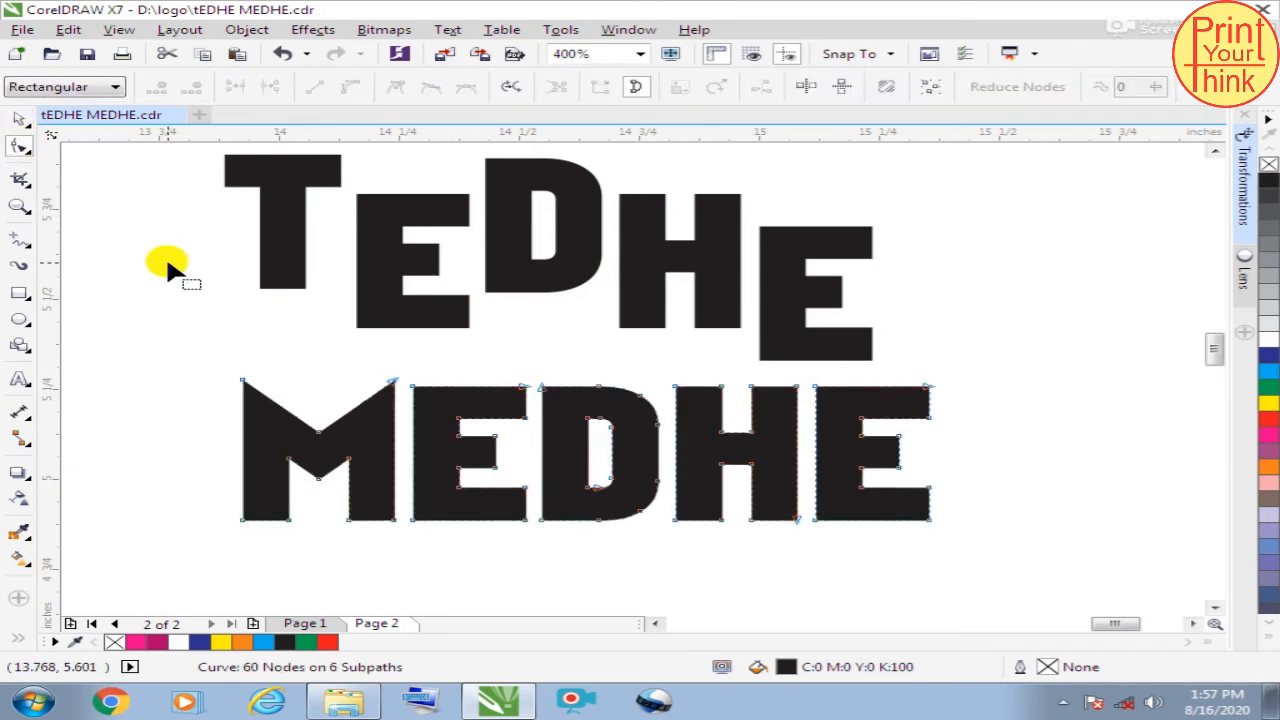
left_click_drag(161, 286, 408, 567)
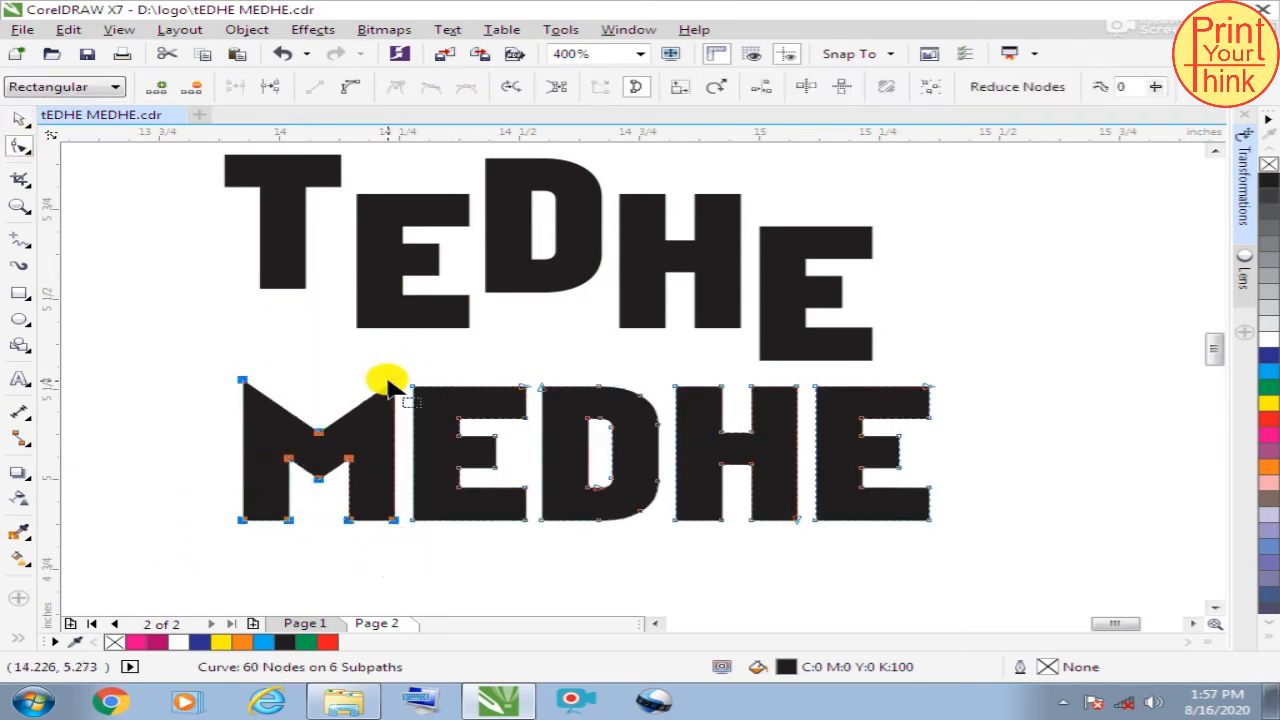
left_click_drag(400, 388, 386, 351)
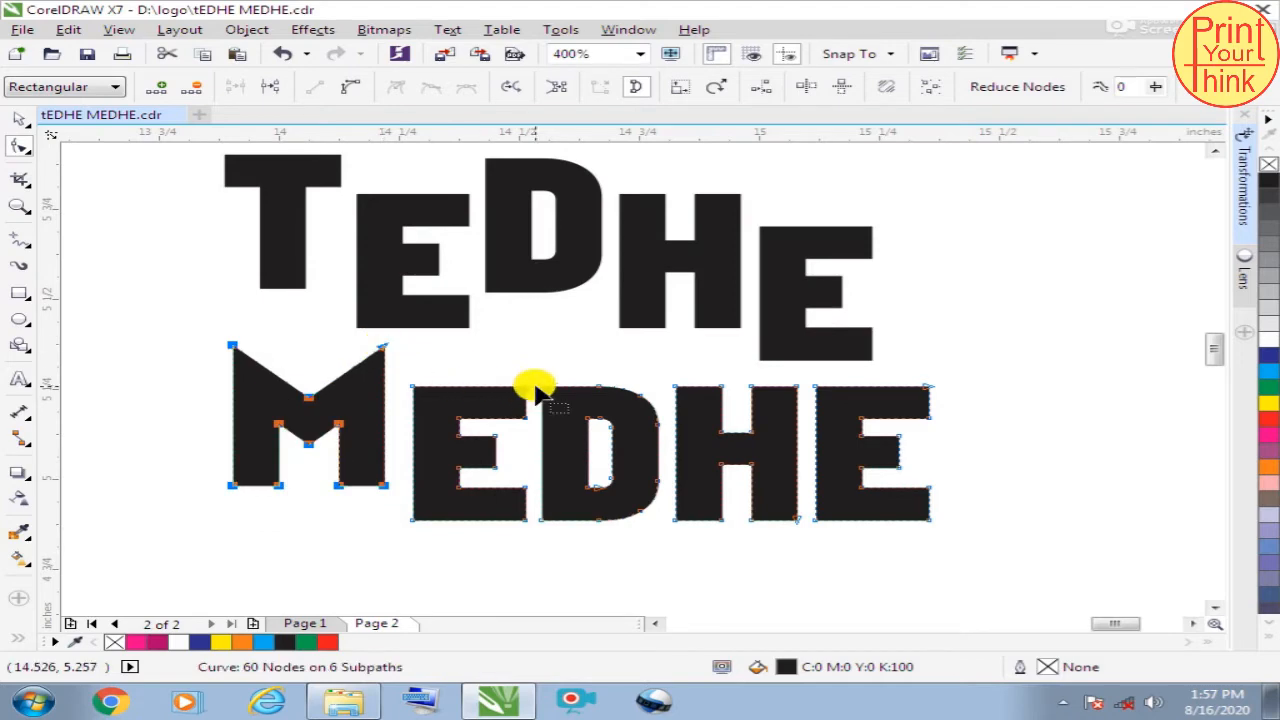
Select all nodes of the letter D in "MEDHE" and raise it above the neighbouring E and H
left_click_drag(533, 364, 662, 548)
left_click_drag(541, 389, 662, 592)
key("ctrl+z")
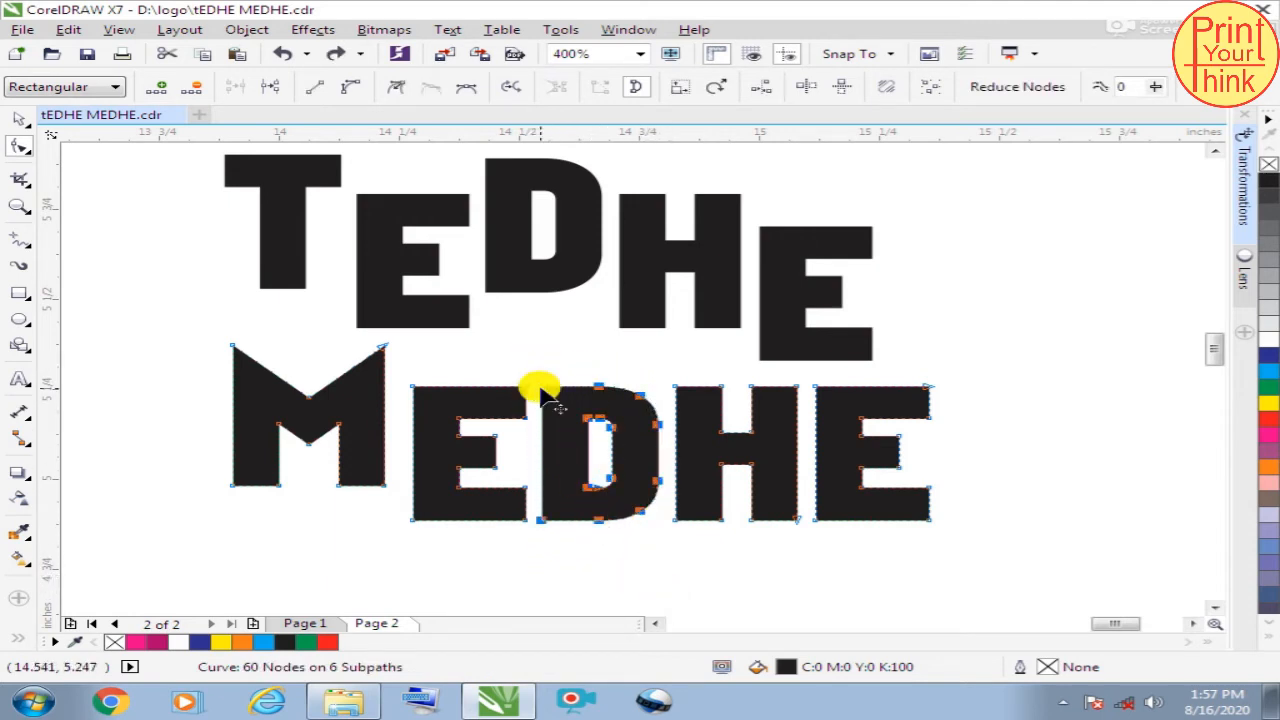
left_click_drag(541, 393, 536, 360)
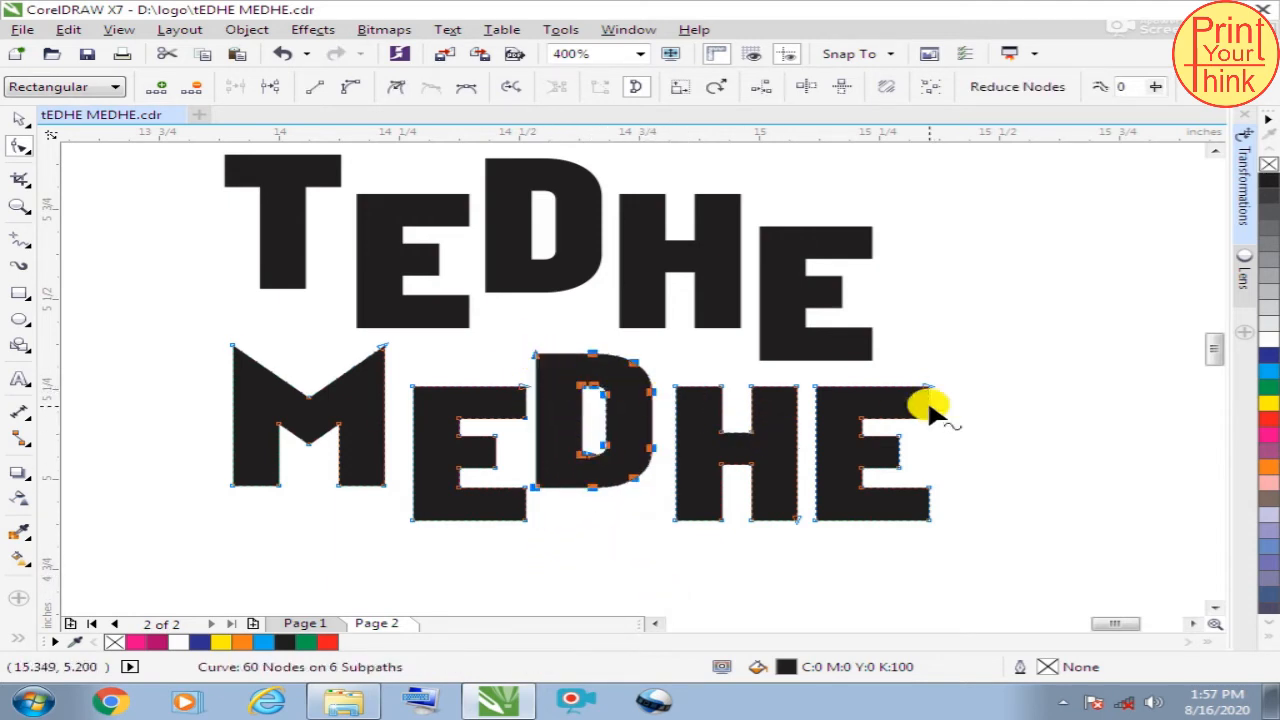
left_click(967, 393)
Select all nodes of the letter H in "MEDHE" and raise it slightly
left_click_drag(657, 527, 805, 362)
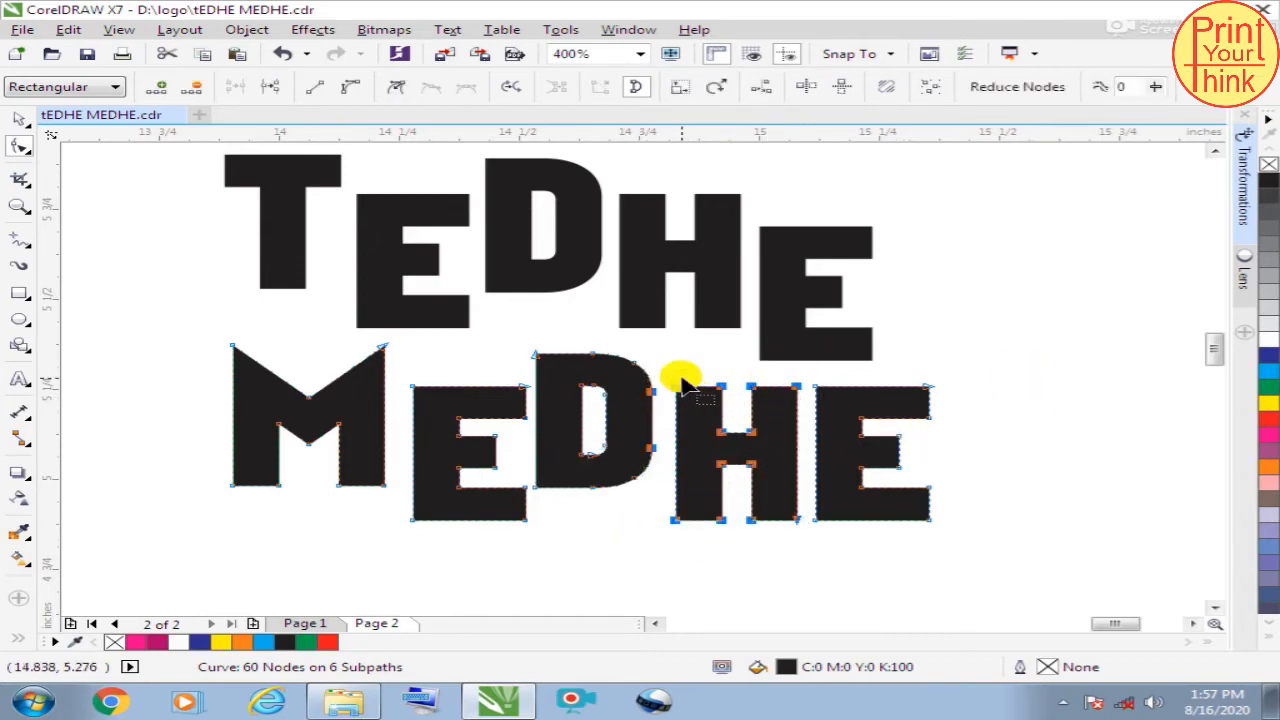
left_click_drag(667, 370, 806, 593)
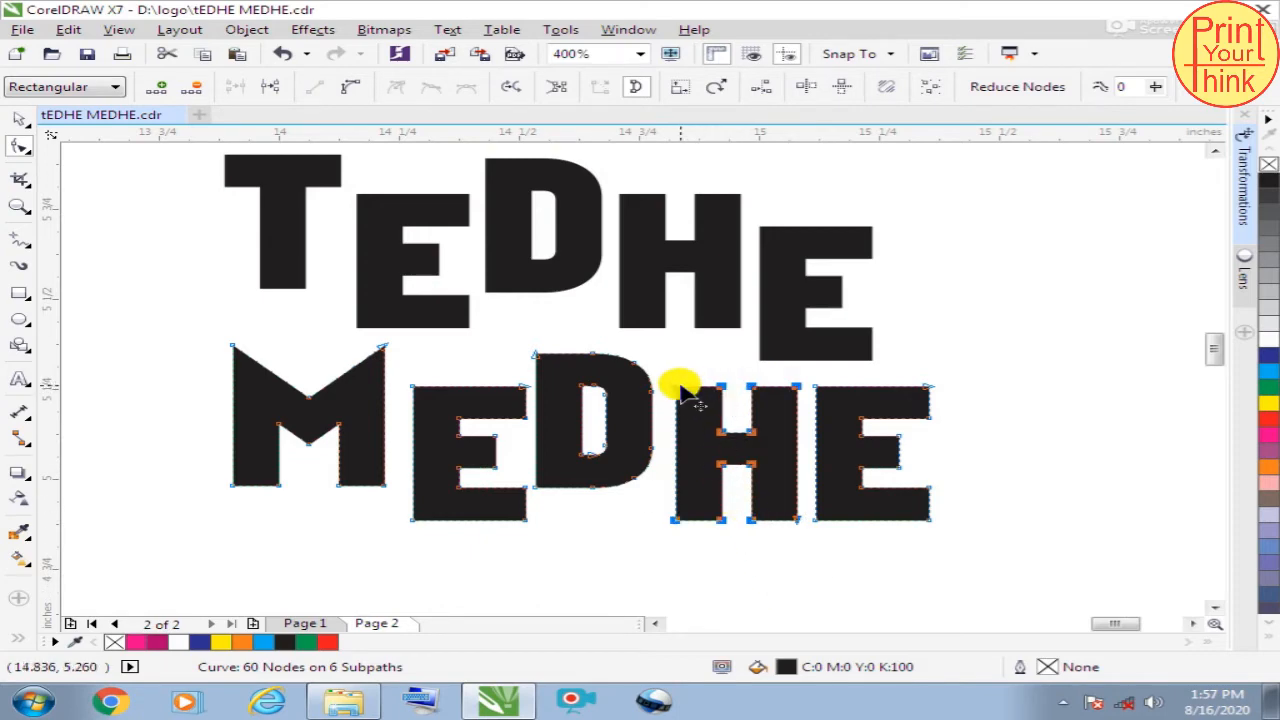
left_click_drag(800, 386, 798, 373)
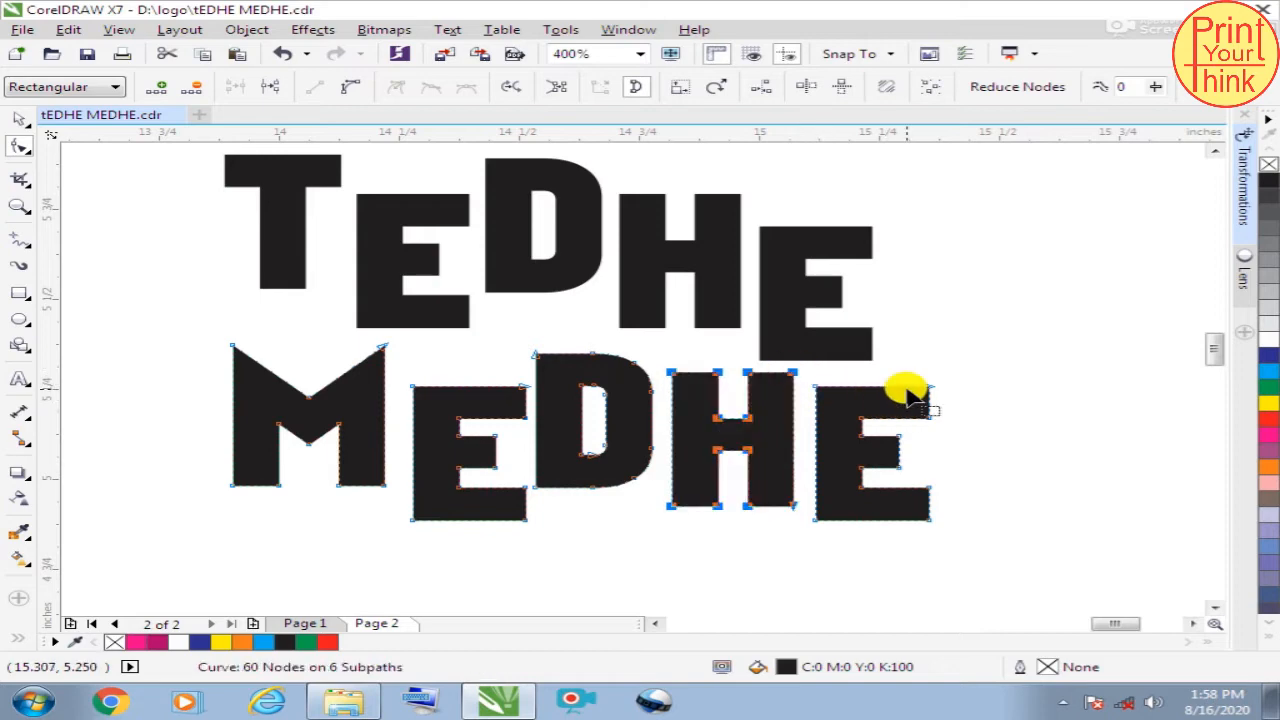
Select all nodes of the final E in "MEDHE" and lower it slightly below the other letters
left_click_drag(1029, 348, 806, 550)
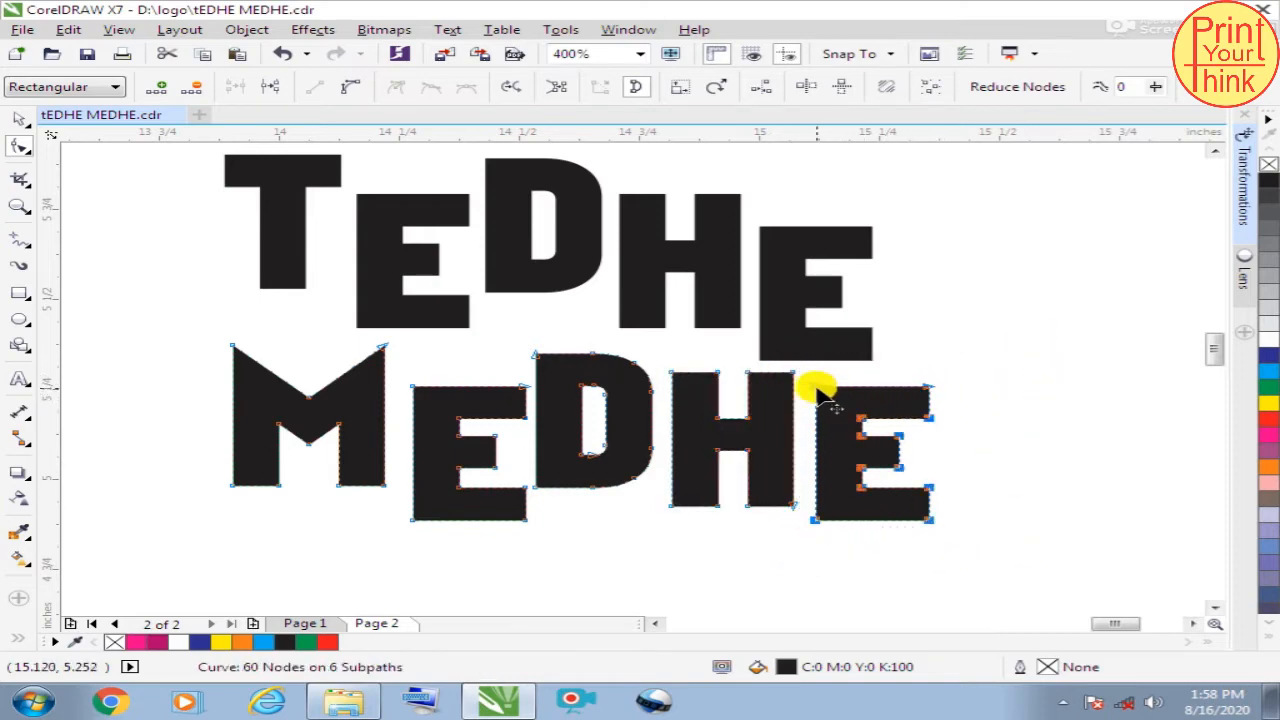
left_click_drag(928, 396, 930, 420)
scroll(995, 350, "down", 1)
scroll(974, 337, "up", 1)
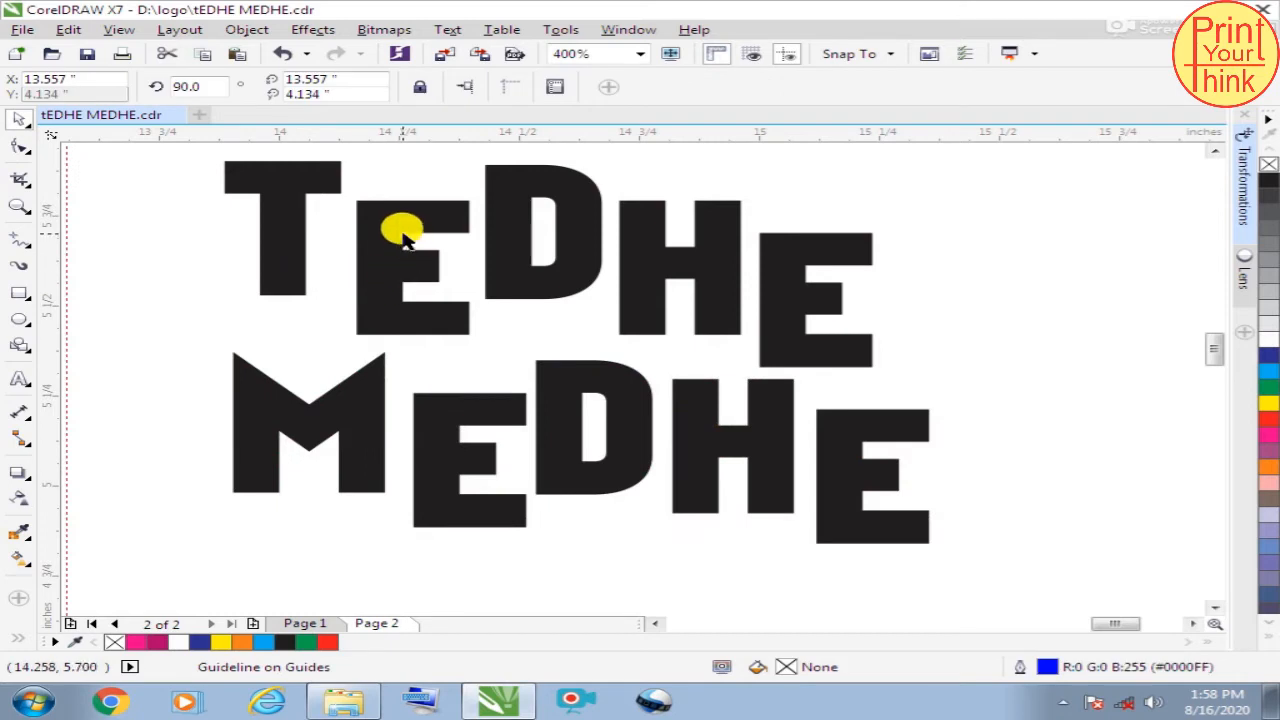
Bring the two words together, with "TEDHE" at about X 14.65, Y 5.54 and "MEDHE" at about X 14.85, Y 5.12 inches
left_click_drag(400, 240, 483, 229)
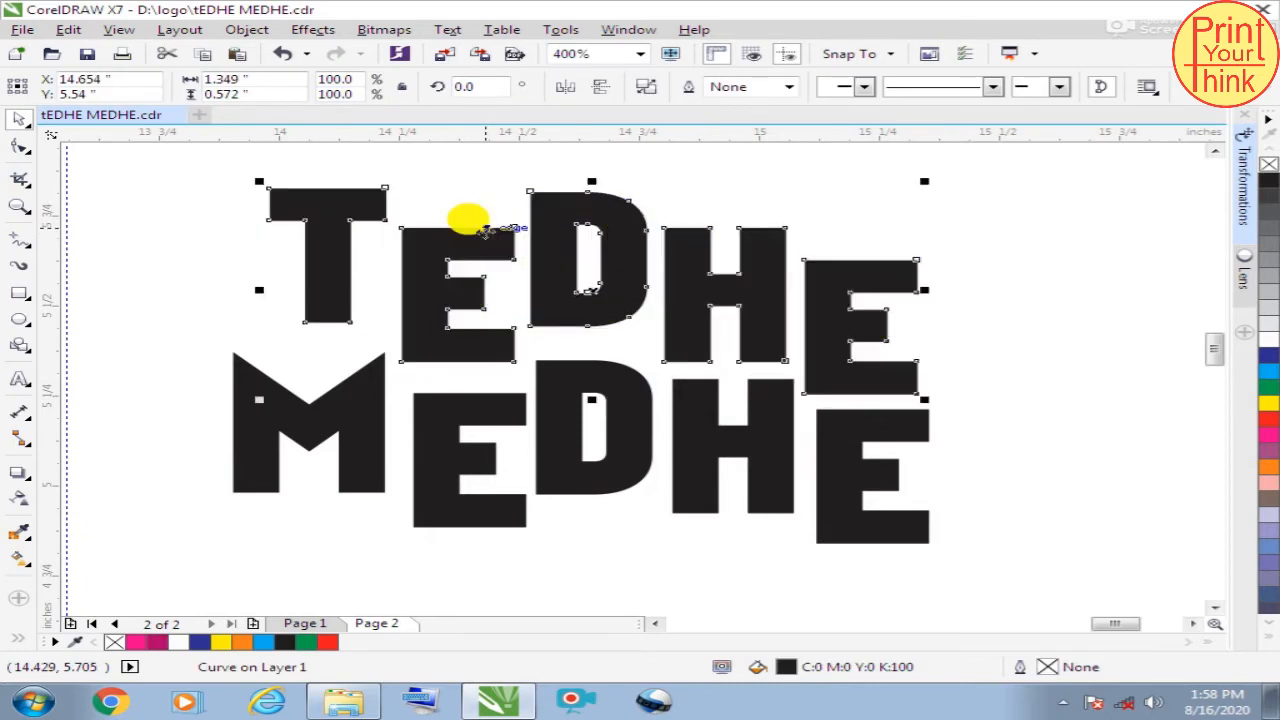
left_click_drag(848, 417, 934, 391)
scroll(470, 296, "down", 1)
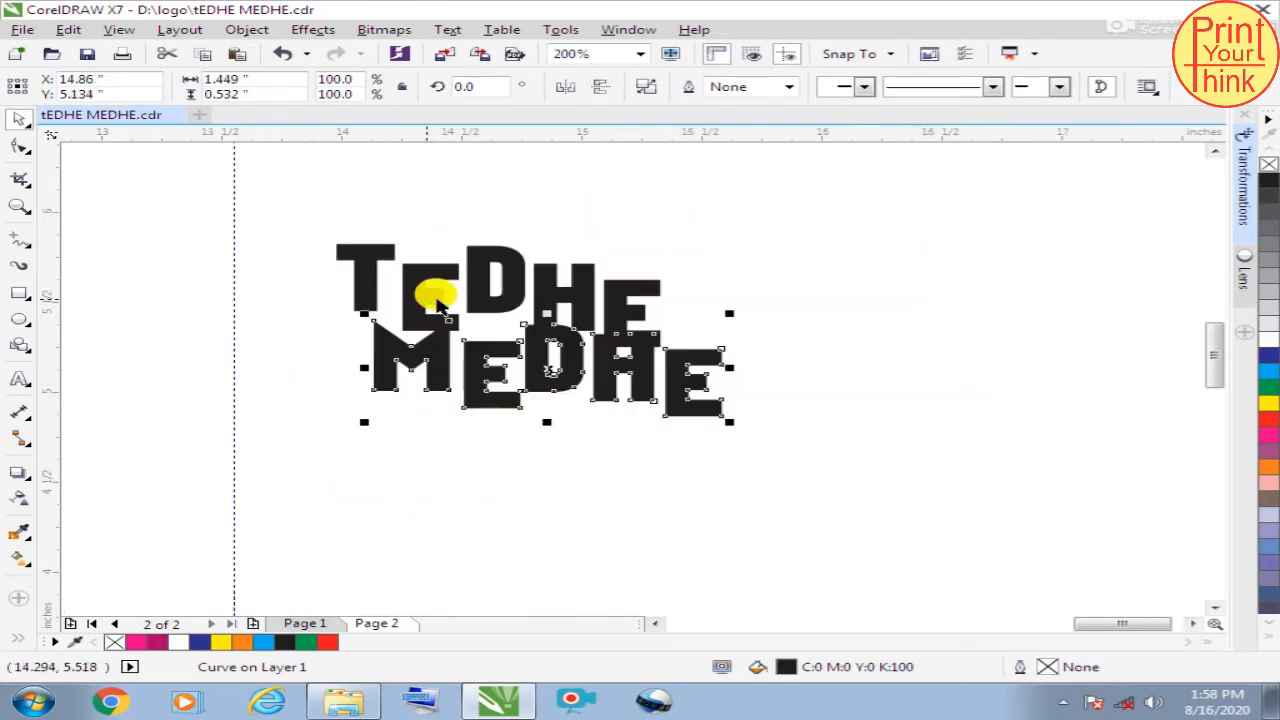
scroll(437, 305, "up", 1)
mouse_move(537, 363)
left_mouse_down()
mouse_move(514, 366)
mouse_move(528, 375)
mouse_move(486, 363)
mouse_move(552, 378)
left_mouse_up()
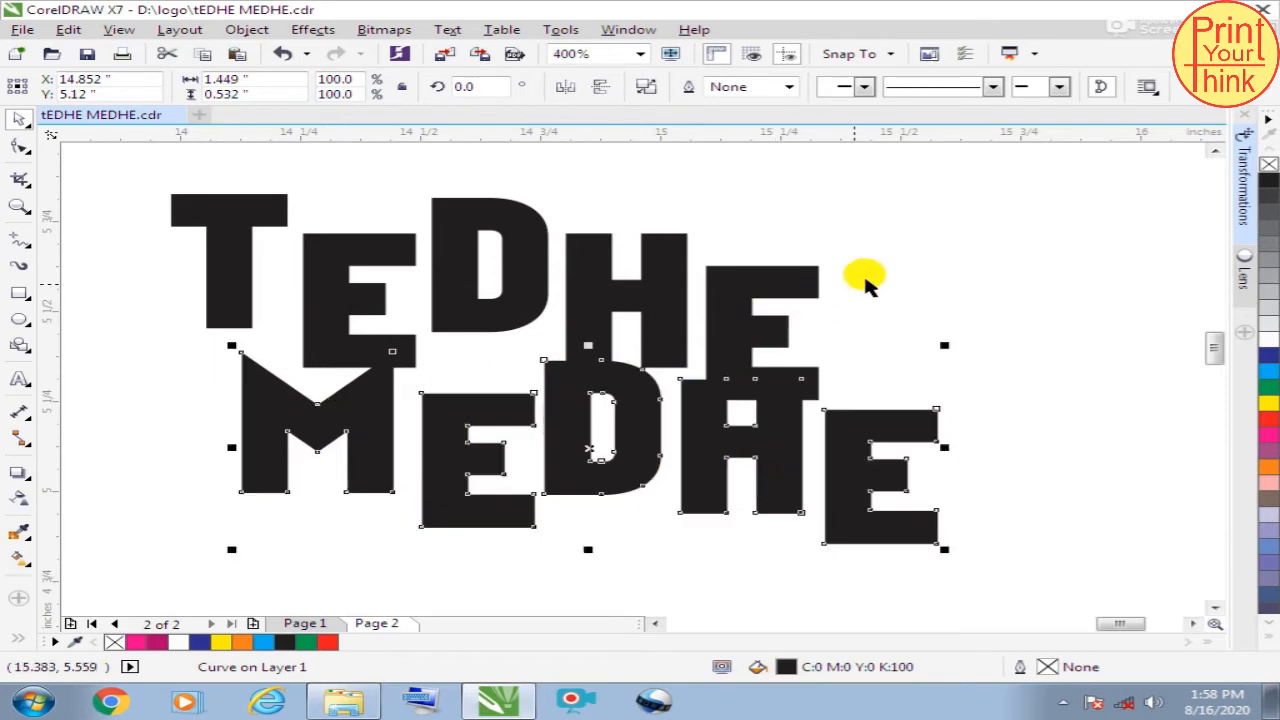
left_click(905, 250)
Select all nodes of the first E in "TEDHE" and raise it slightly clear of the M below
left_click(329, 251)
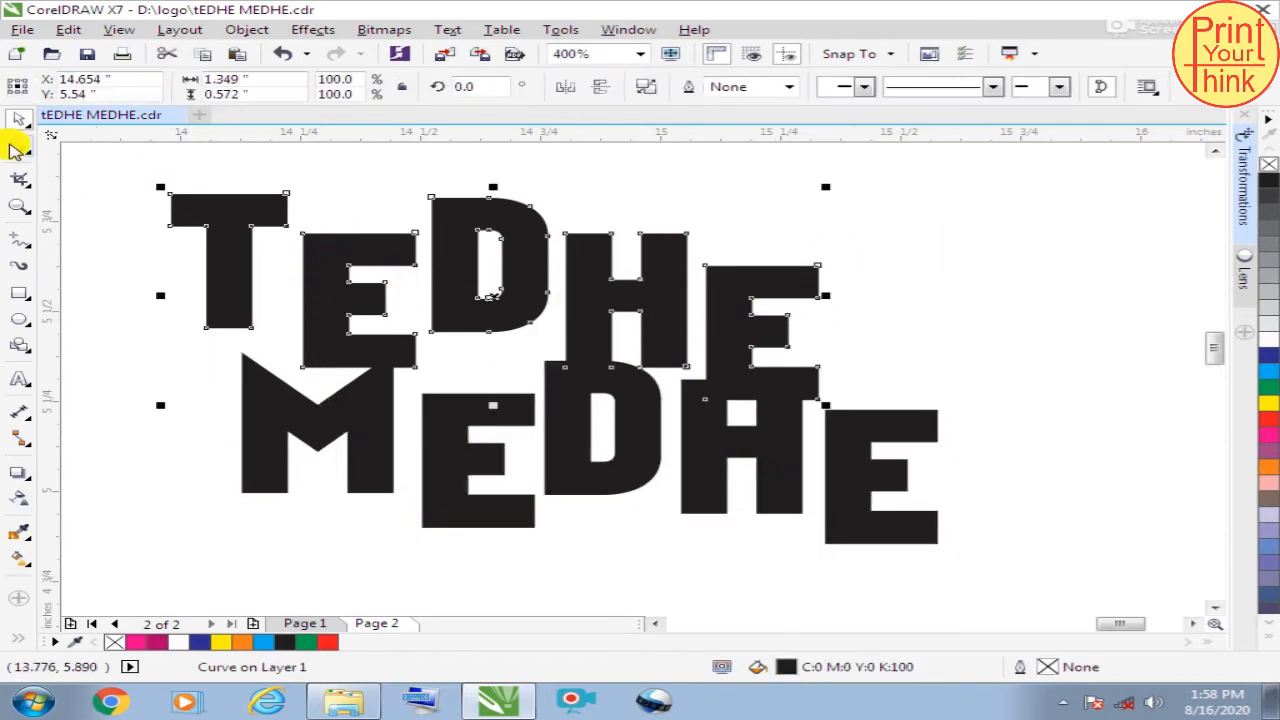
left_click(16, 148)
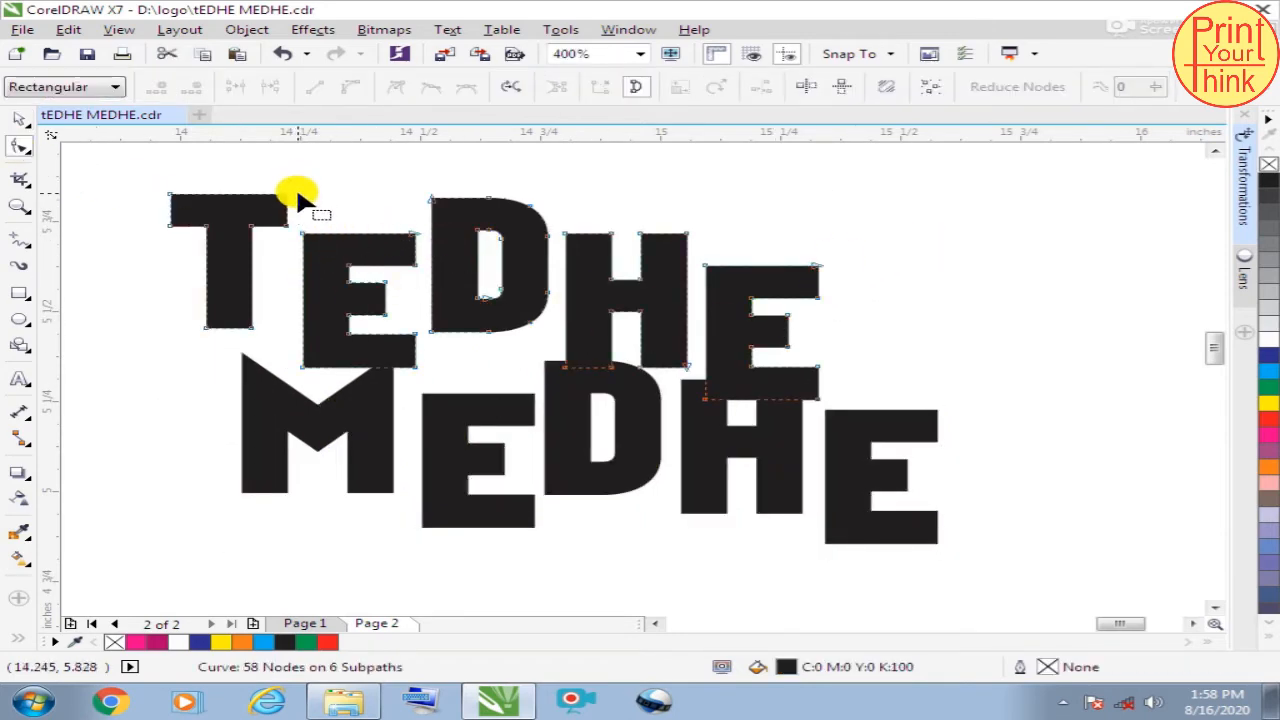
left_click_drag(298, 198, 420, 395)
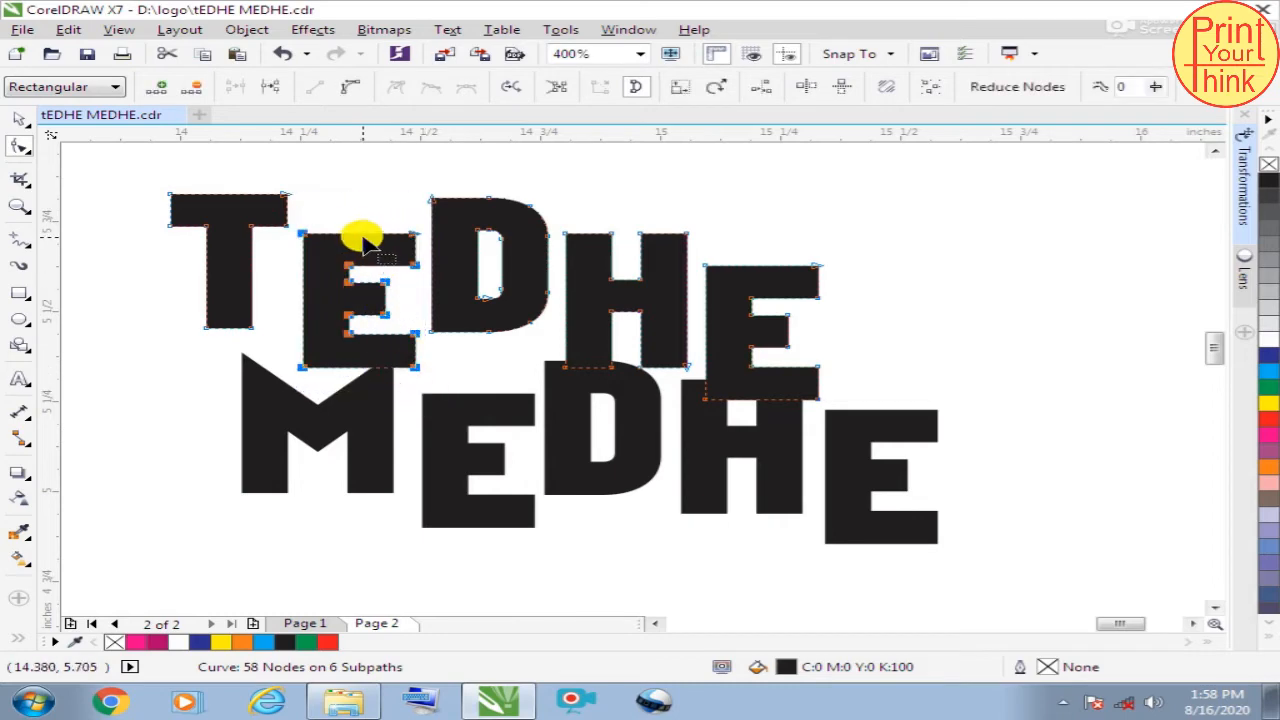
left_click_drag(418, 240, 419, 224)
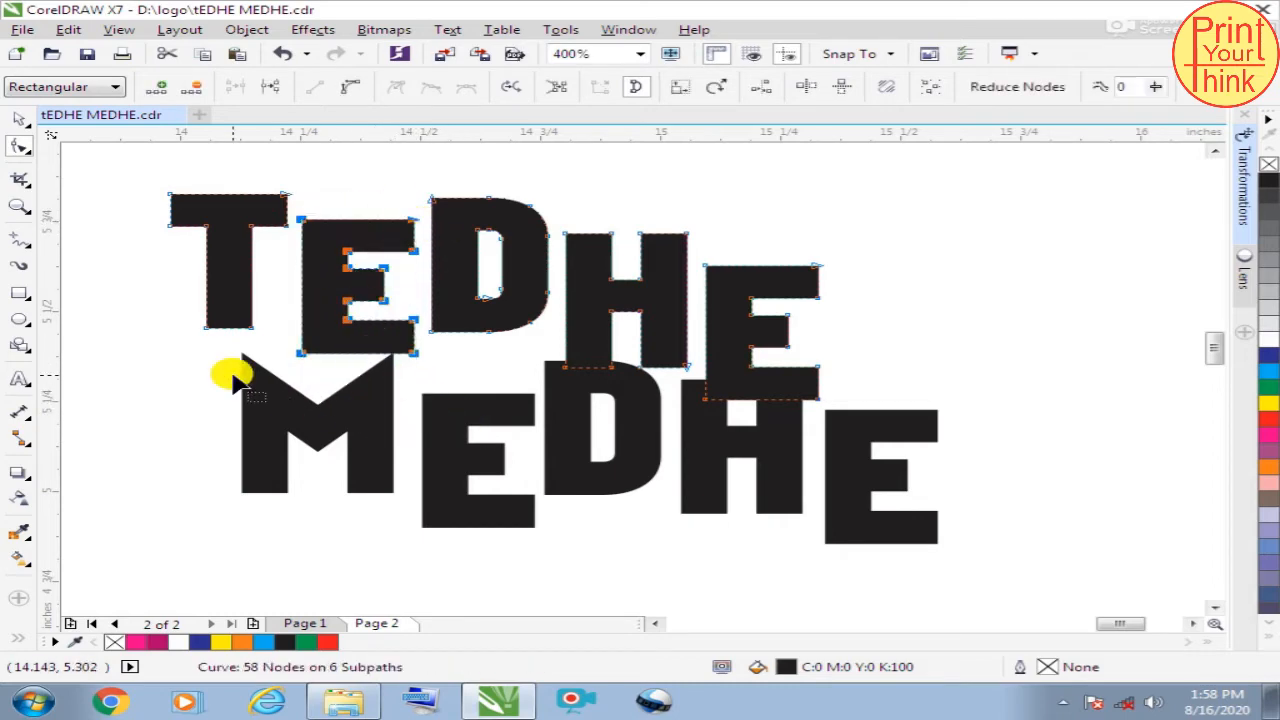
Select all nodes of the letter M in "MEDHE" and lower it slightly away from the word above
left_click(310, 428)
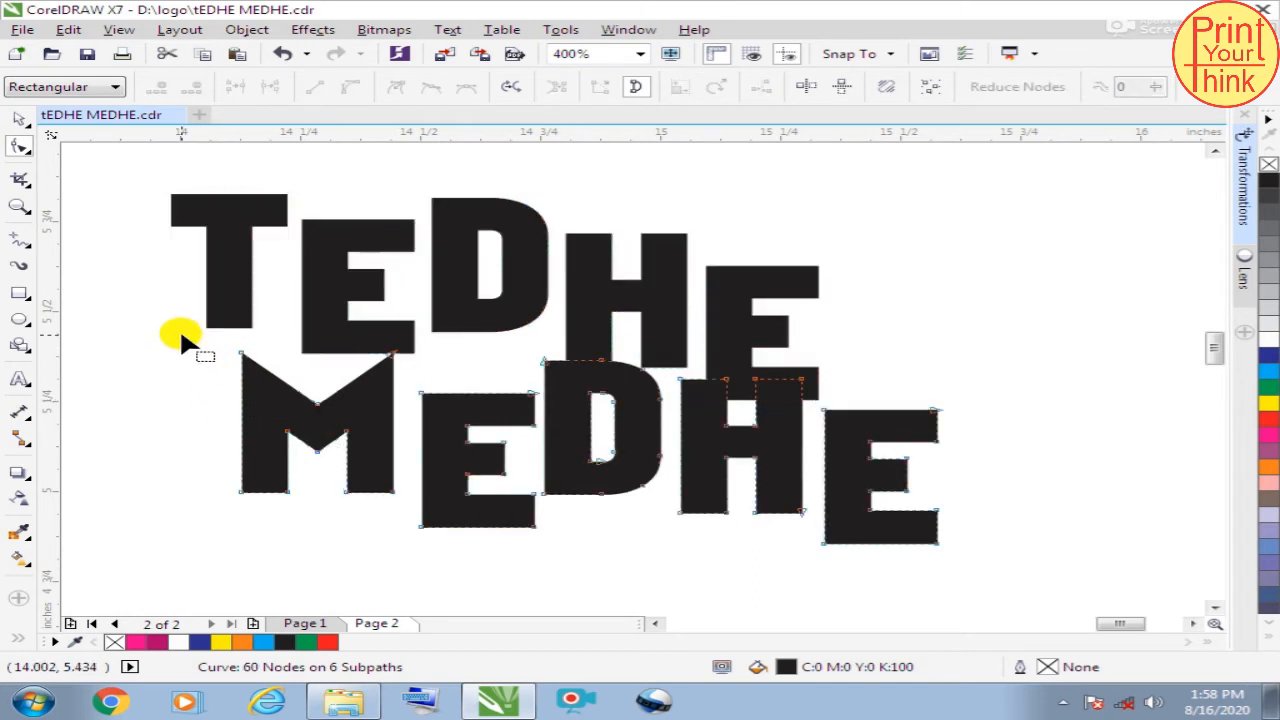
left_click_drag(180, 334, 420, 545)
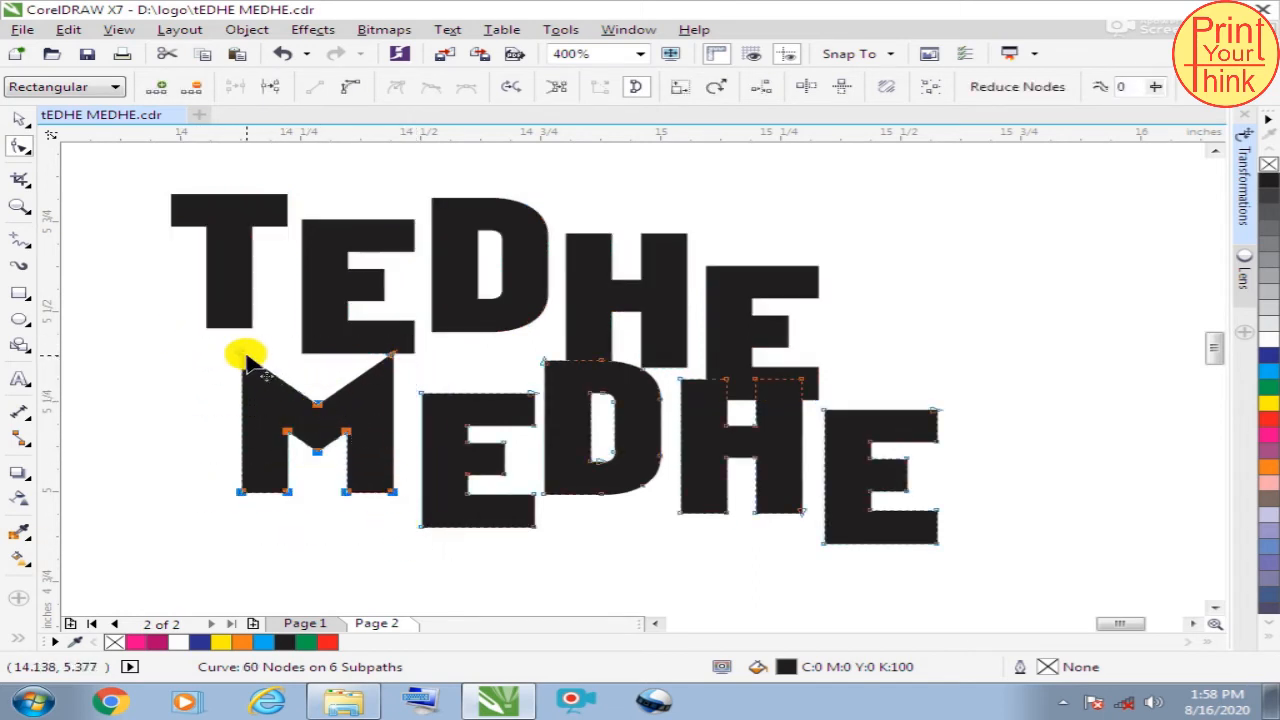
left_click_drag(238, 358, 238, 371)
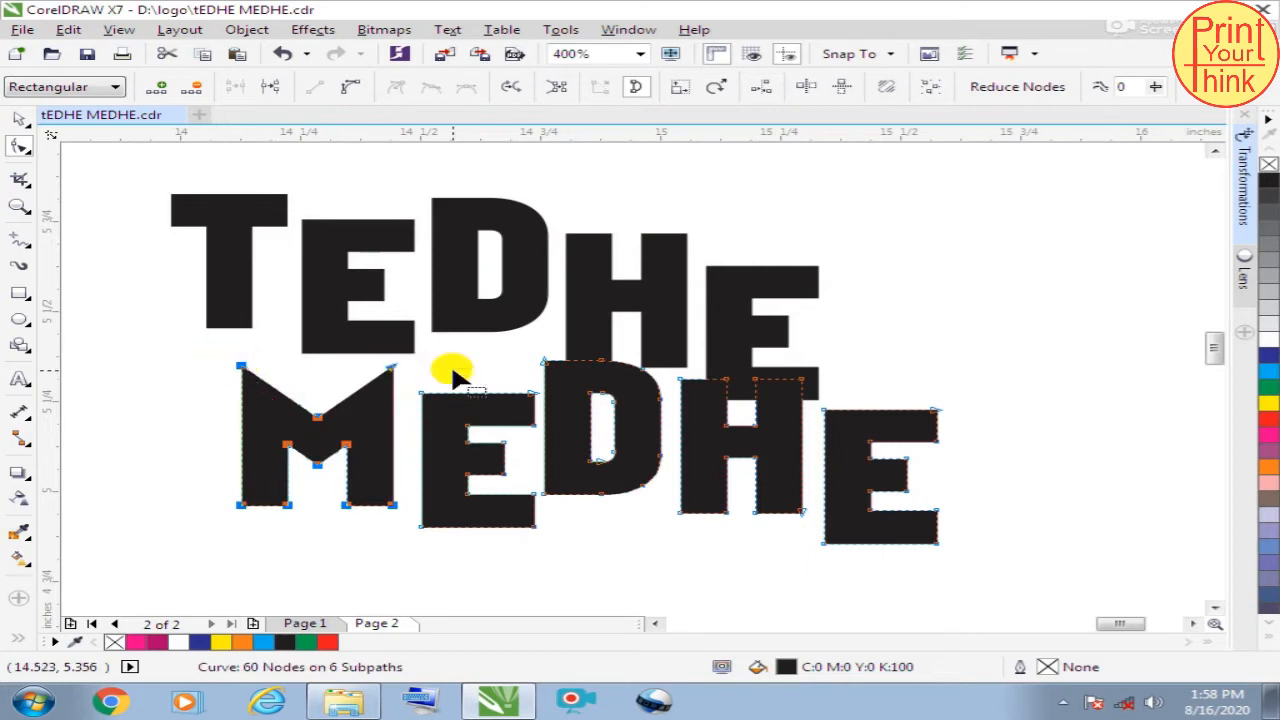
Select all nodes of the letter H in "TEDHE" and raise it slightly clear of the D below
left_click(655, 440)
left_click(600, 286)
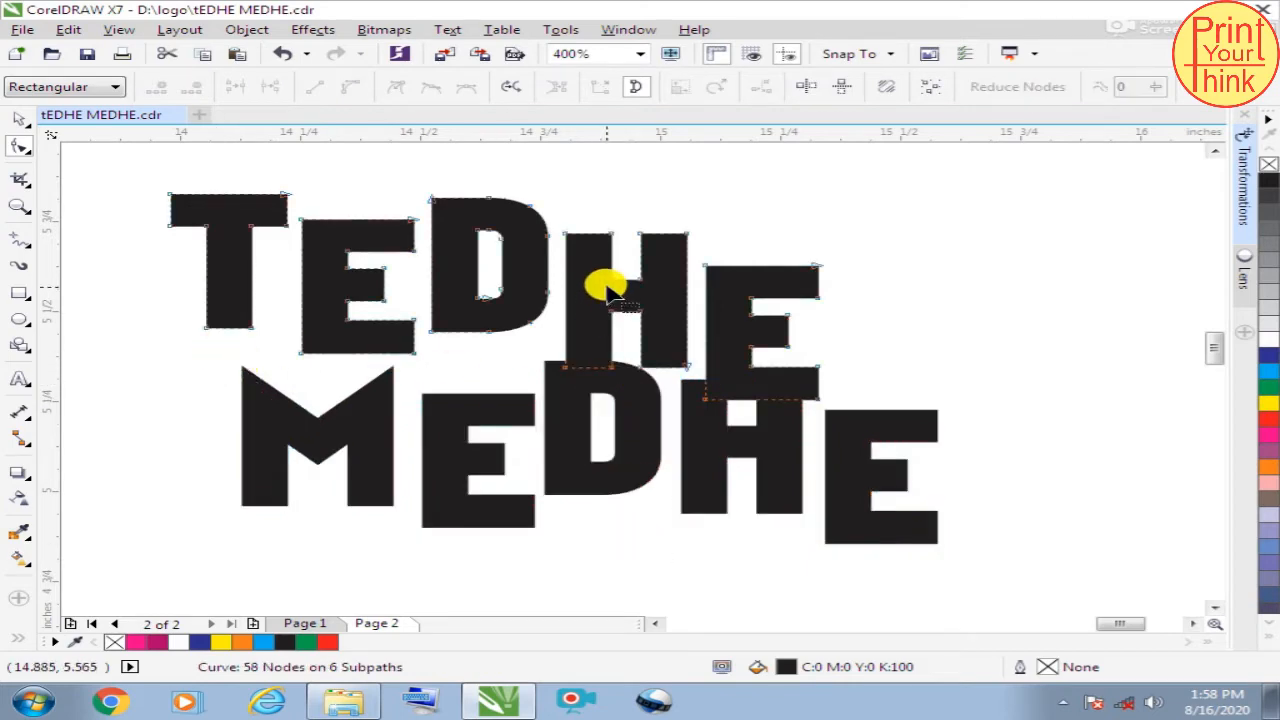
left_click_drag(553, 199, 686, 398)
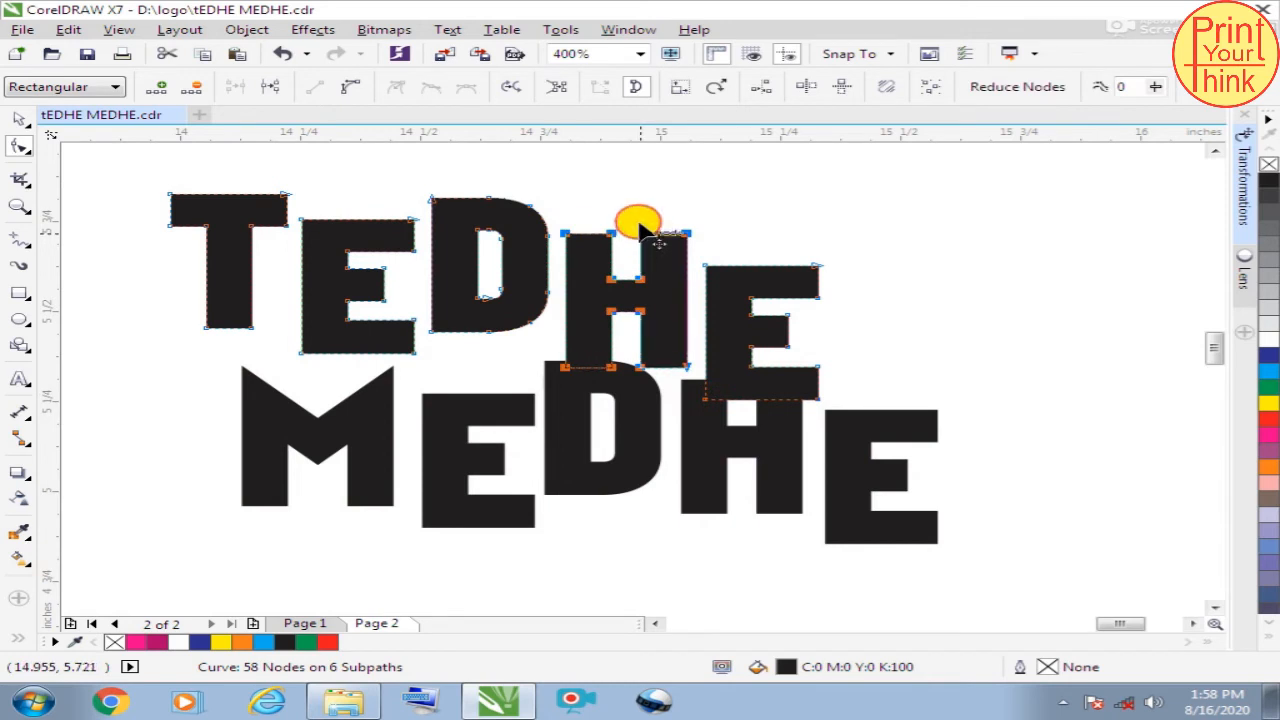
left_click_drag(645, 232, 643, 214)
left_click(886, 251)
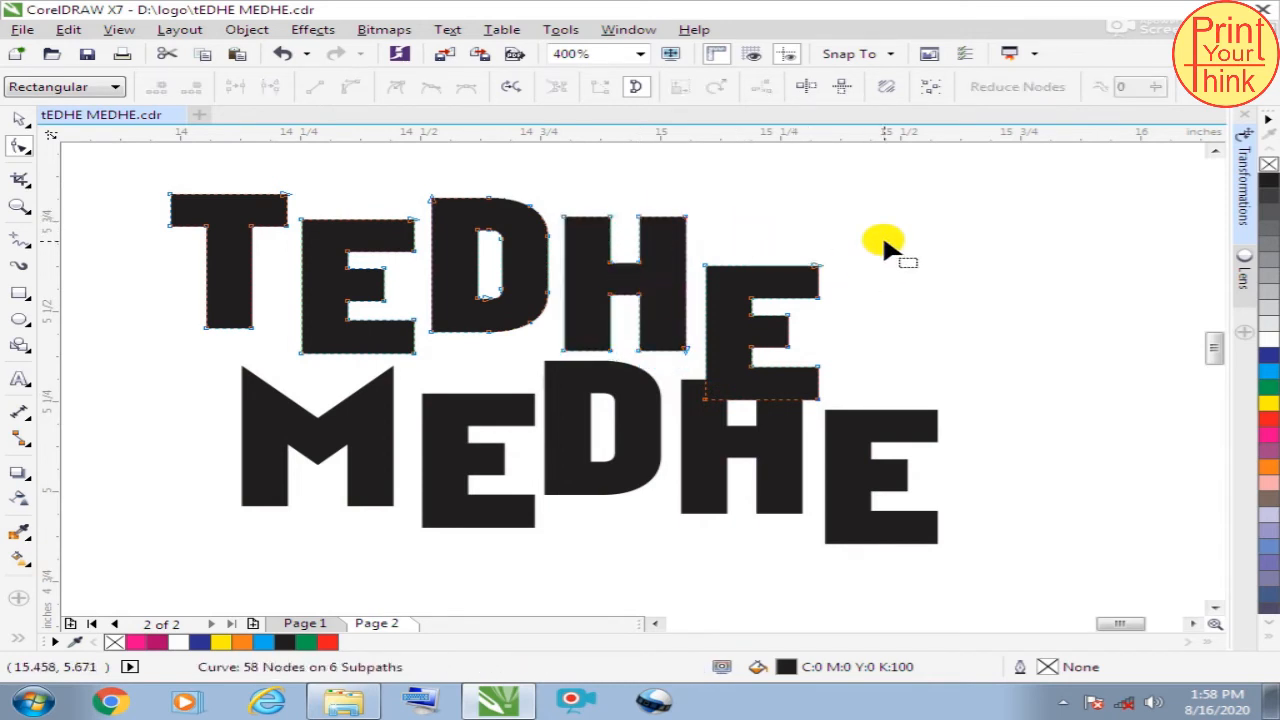
Select all nodes of the final E in "TEDHE" and raise it about 0.09 inches straight up, clear of the H below
left_click_drag(900, 209, 710, 412)
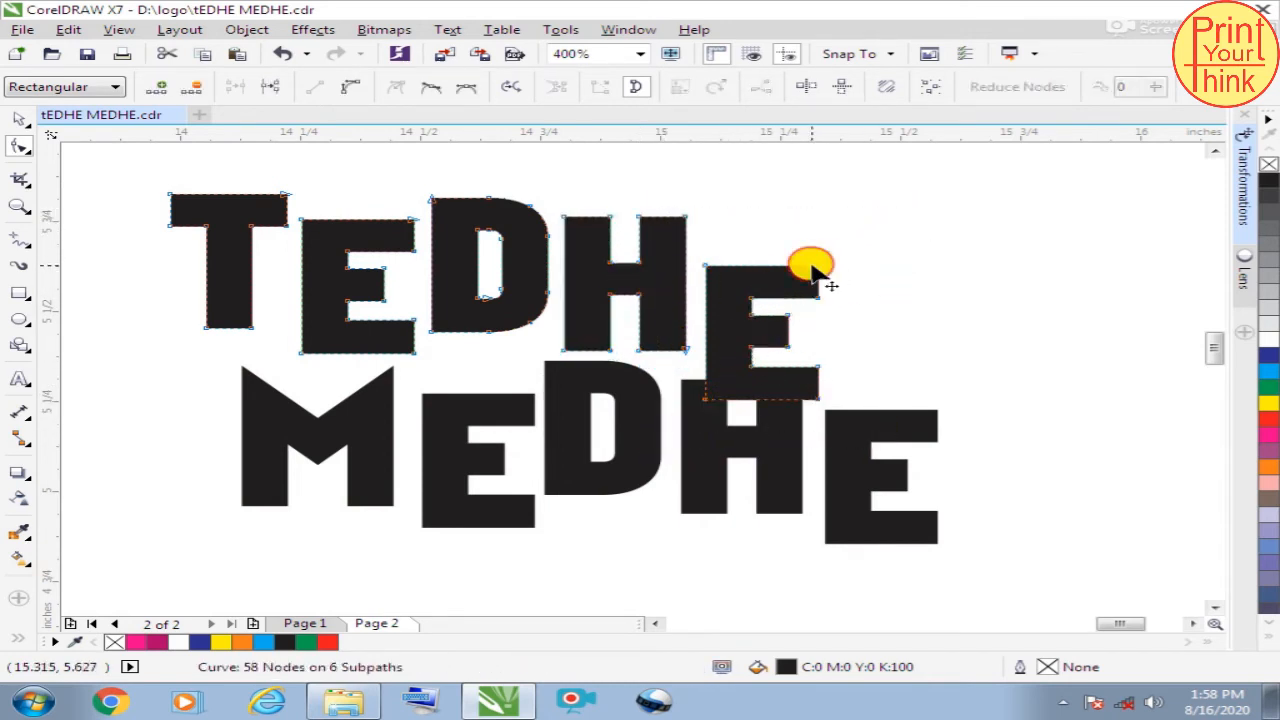
left_click_drag(815, 266, 829, 253)
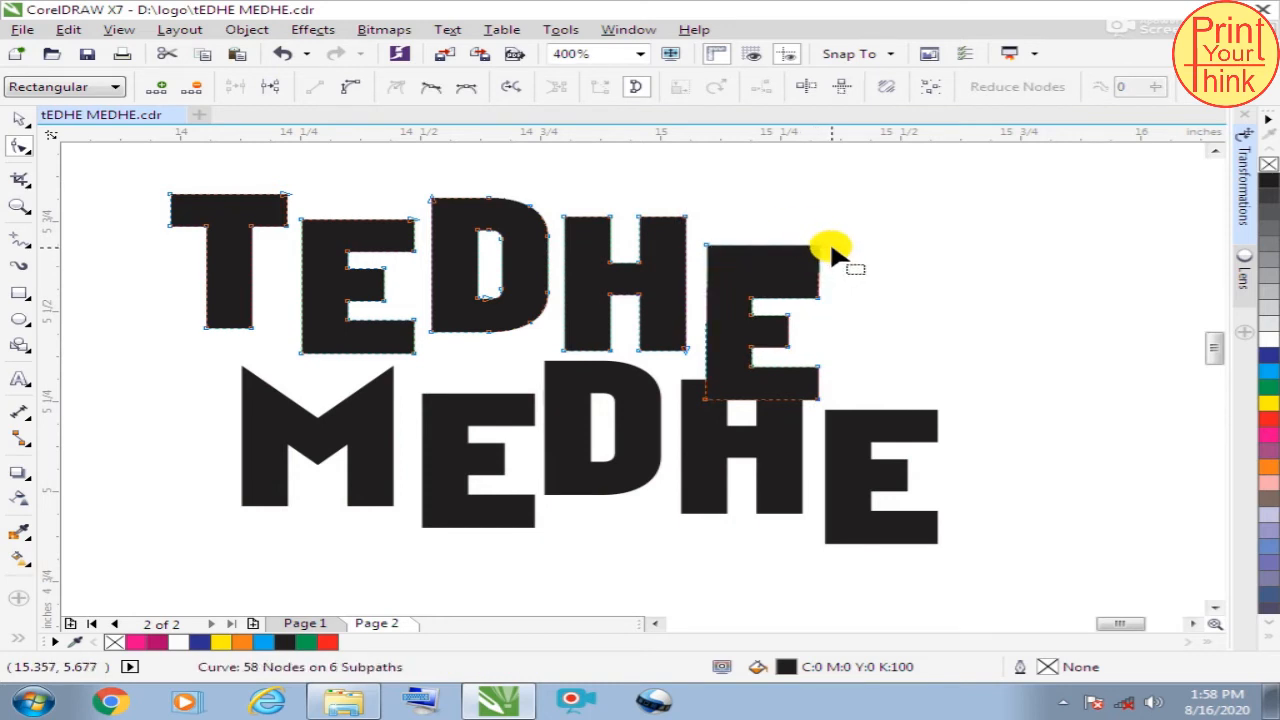
key("ctrl+z")
left_click_drag(1000, 229, 690, 410)
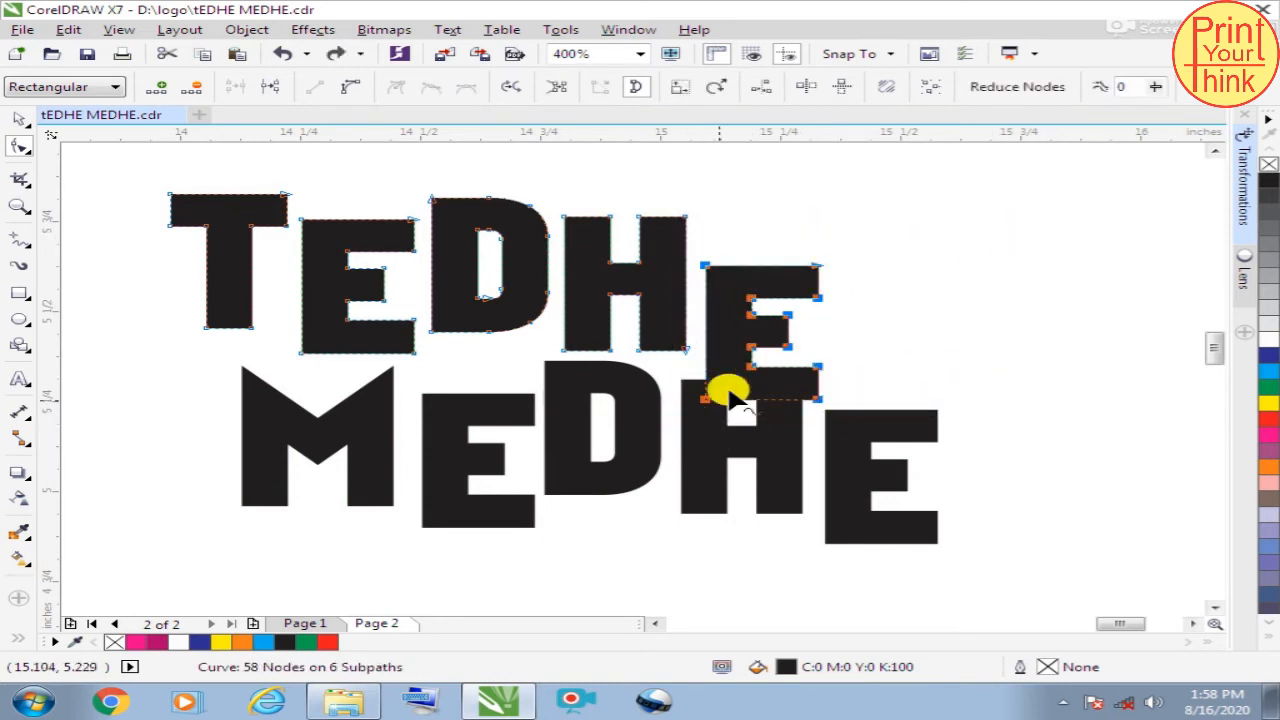
left_click_drag(815, 270, 817, 234)
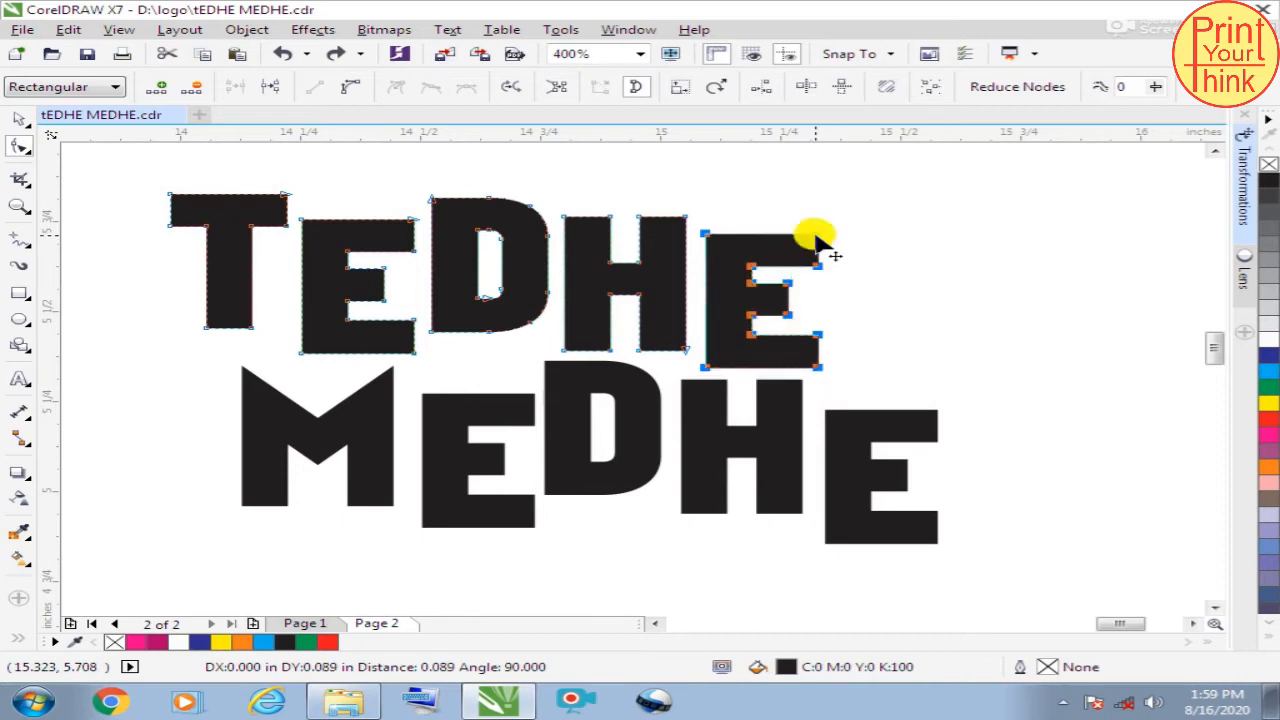
left_click(903, 303)
Reposition the whole words, with "TEDHE" at about X 14.63, Y 5.59 and "MEDHE" at about X 14.85, Y 5.13 inches
left_click(15, 121)
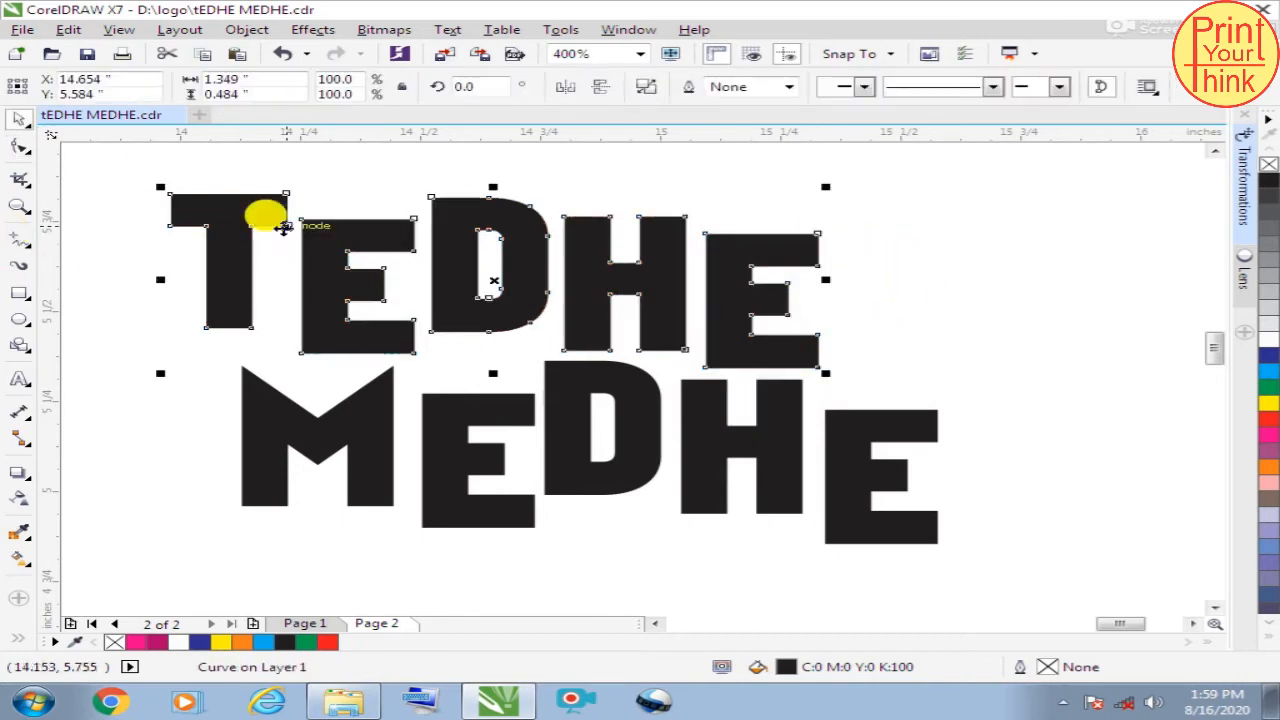
mouse_move(443, 220)
left_mouse_down()
mouse_move(387, 236)
mouse_move(451, 231)
left_mouse_up()
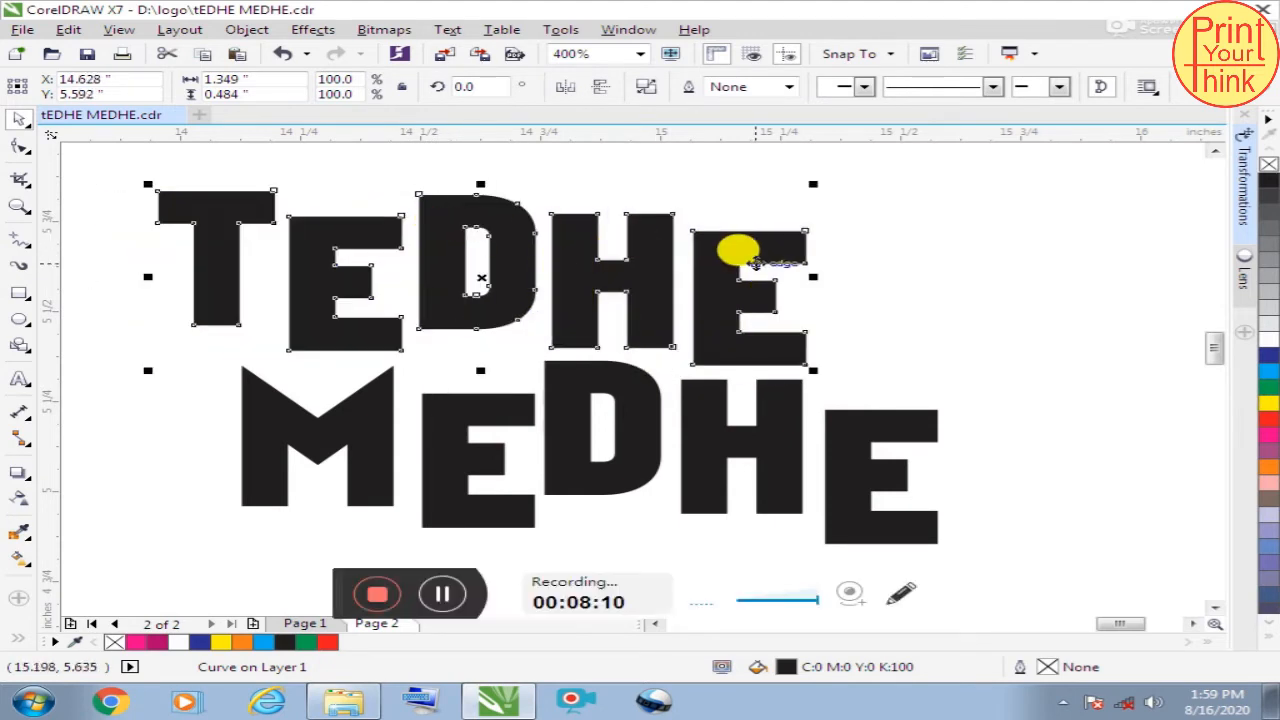
left_click(452, 600)
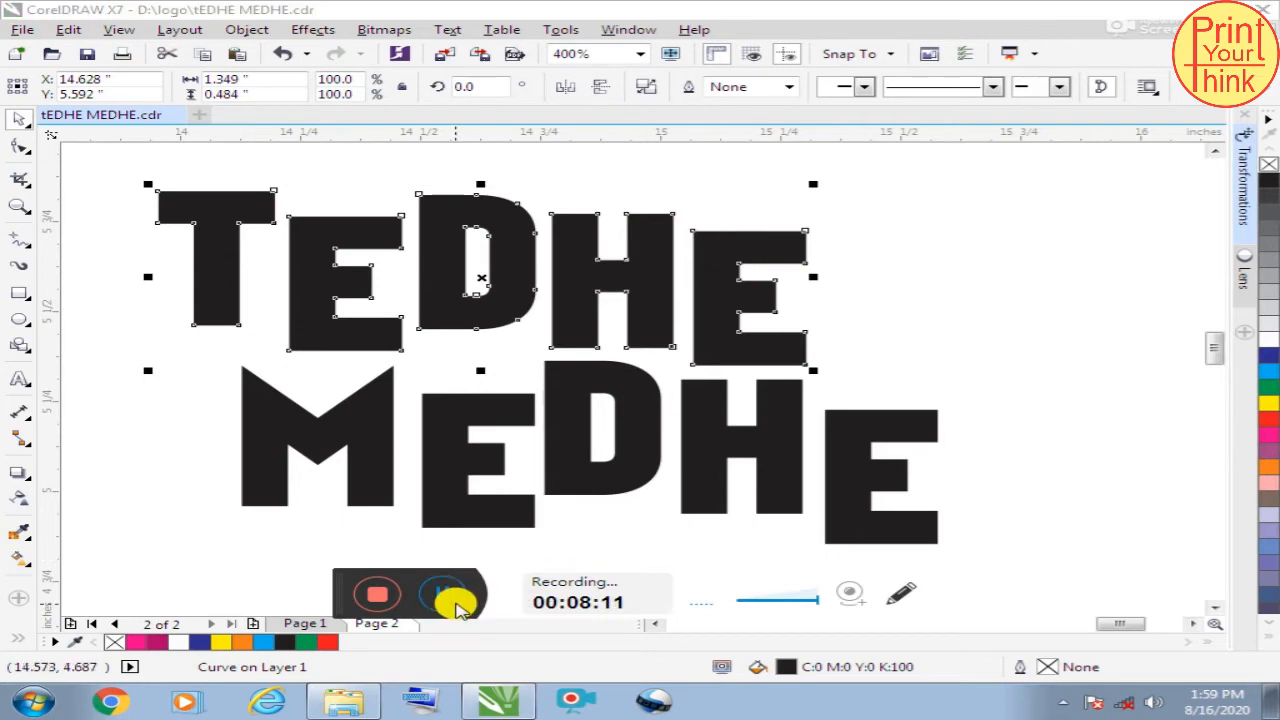
left_click(851, 229)
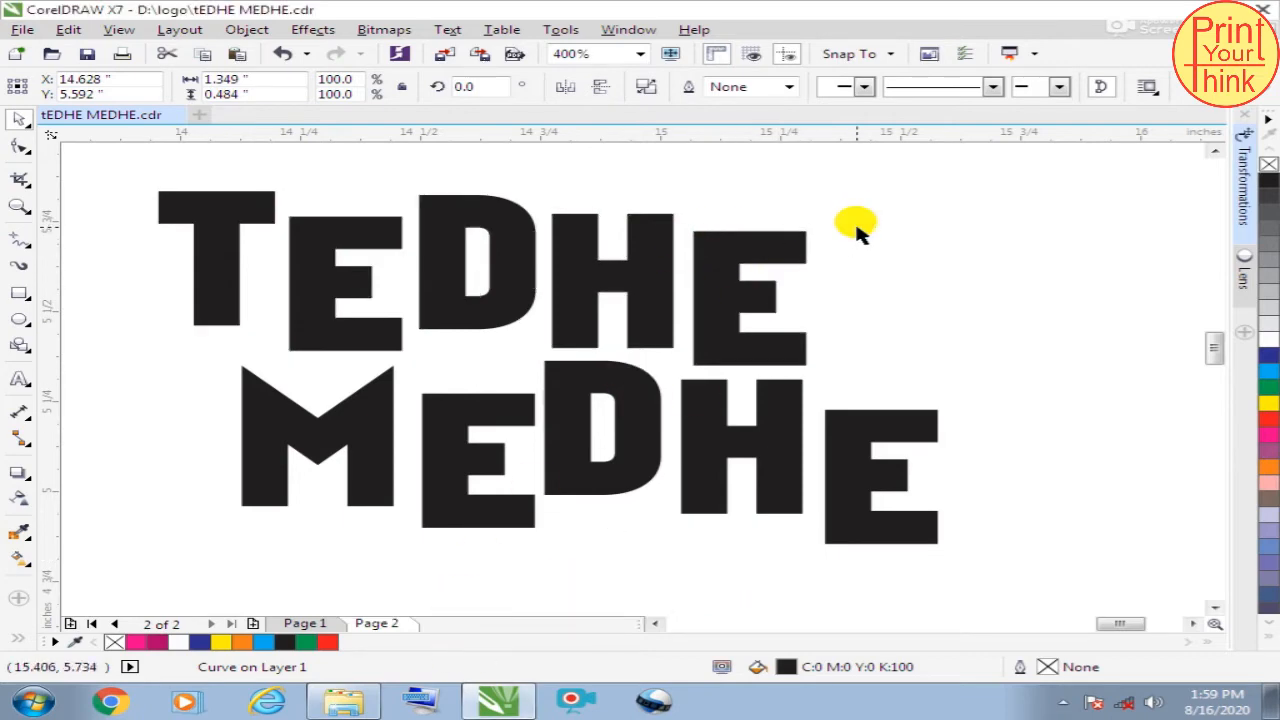
left_click(568, 438)
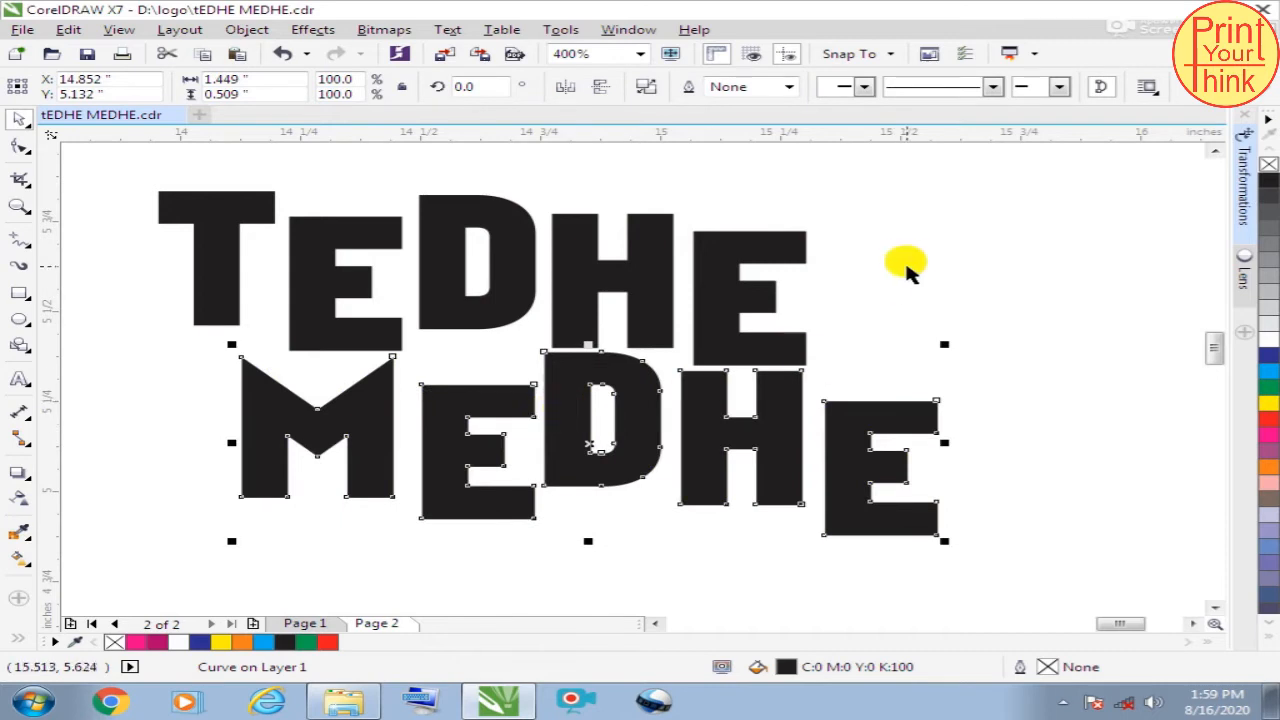
left_click(908, 266)
Select both title words and fill them with blue (C:100 M:100 Y:0 K:0)
scroll(553, 333, "down", 1)
left_click_drag(292, 208, 800, 447)
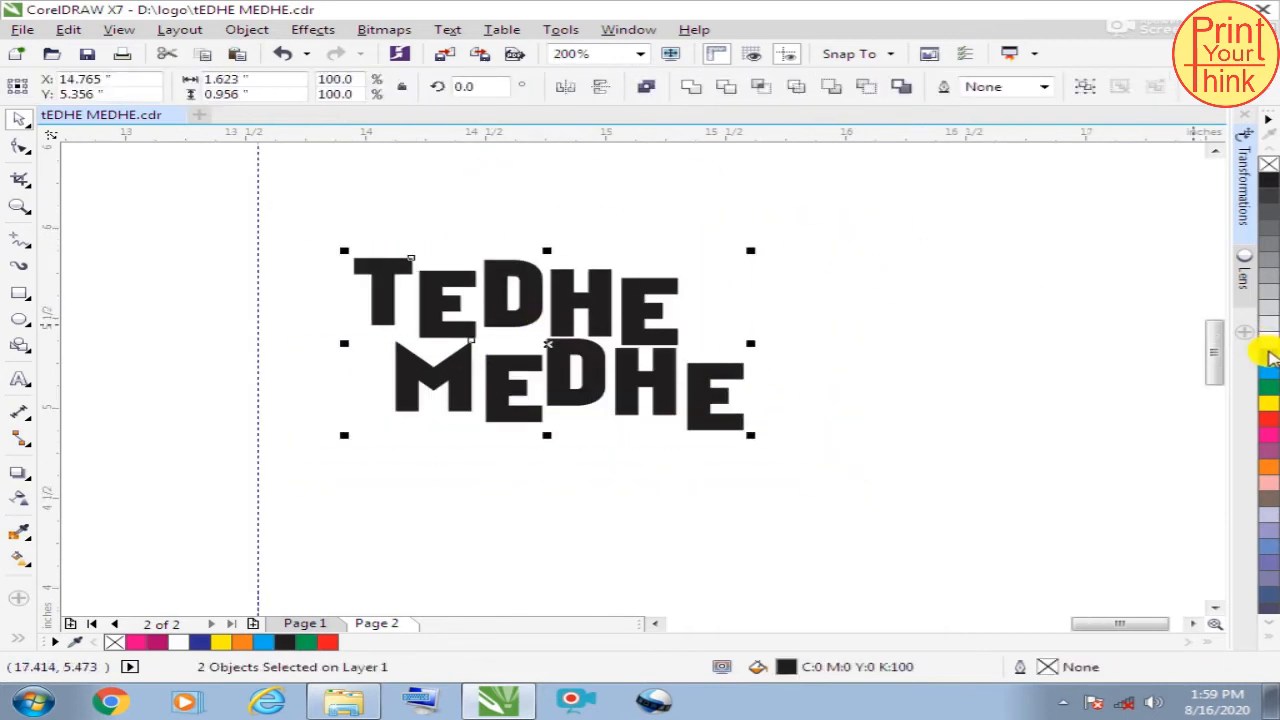
left_click(1268, 356)
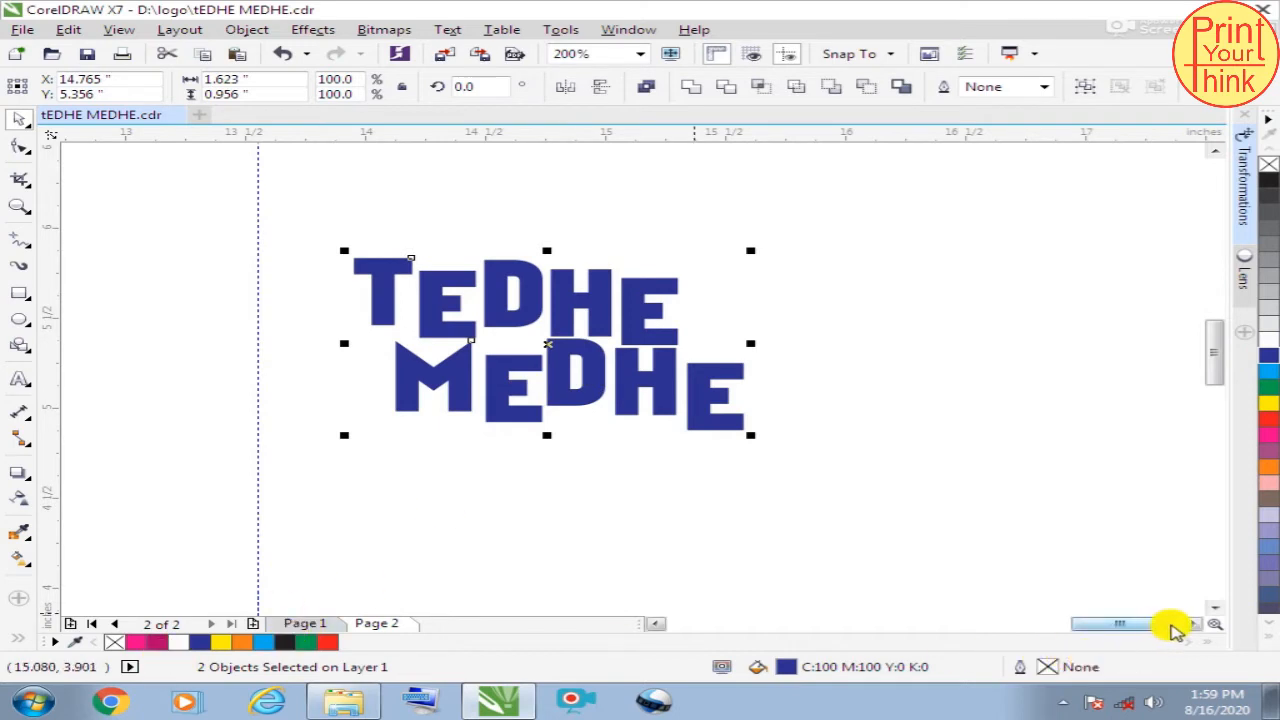
Give both title words an 8 pt blue outline placed behind the fill and scaling with the object
double_click(1017, 672)
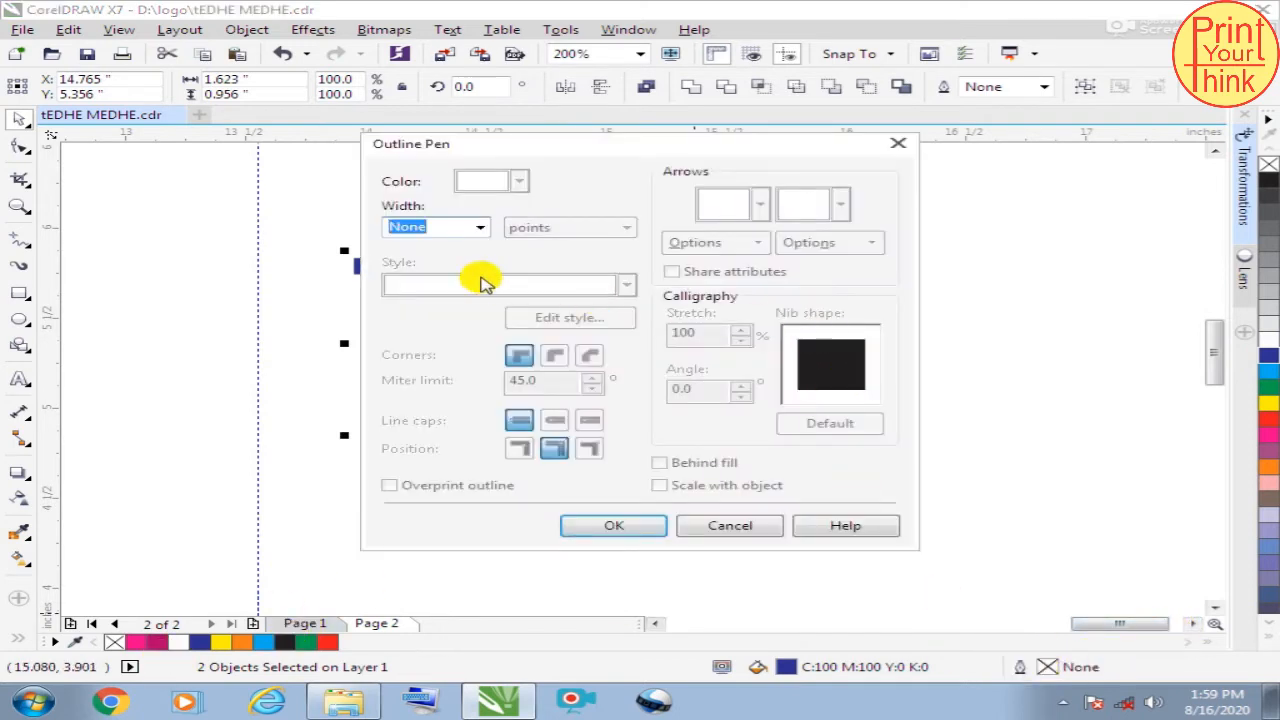
left_click(478, 227)
left_click(458, 372)
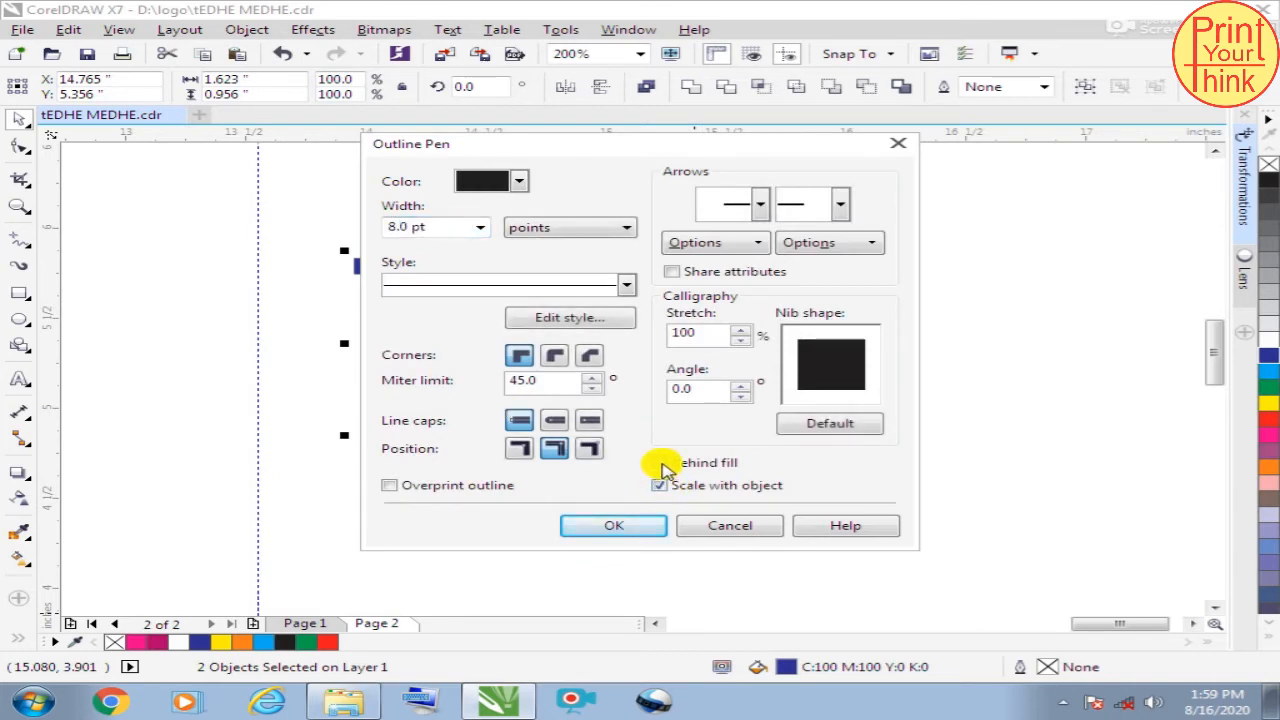
left_click(531, 183)
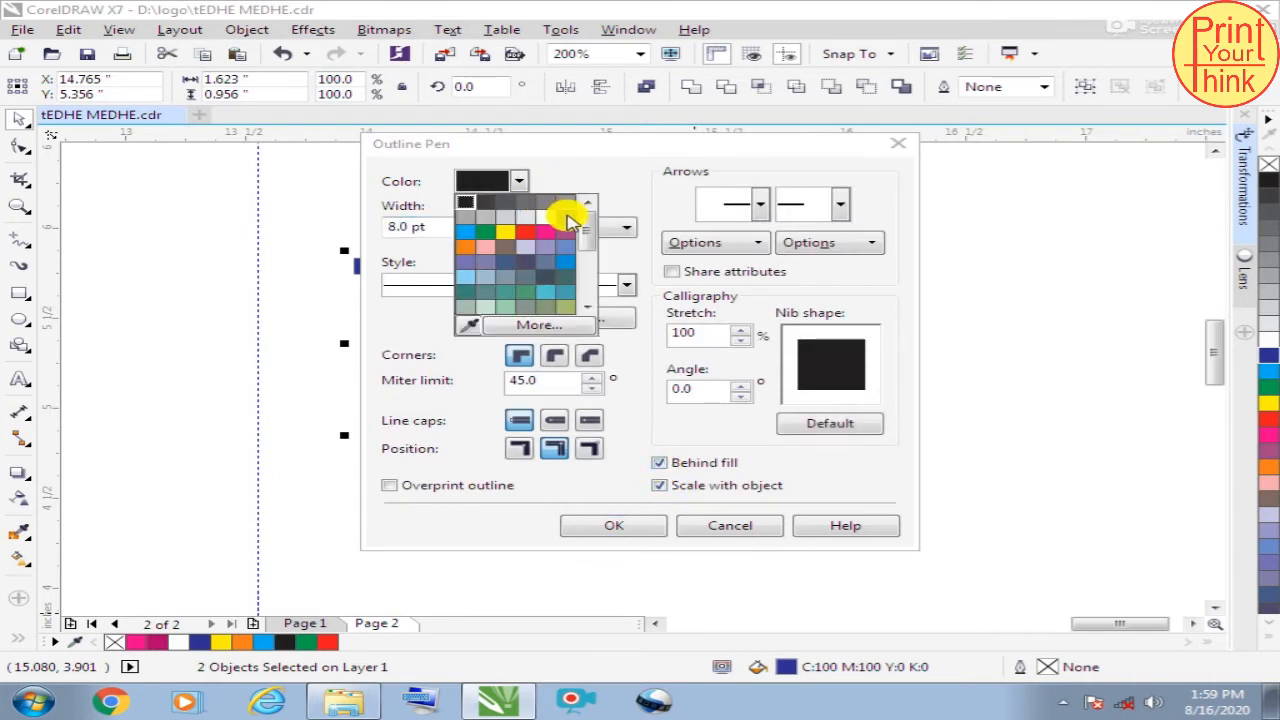
left_click(565, 232)
left_click(608, 523)
left_click(838, 372)
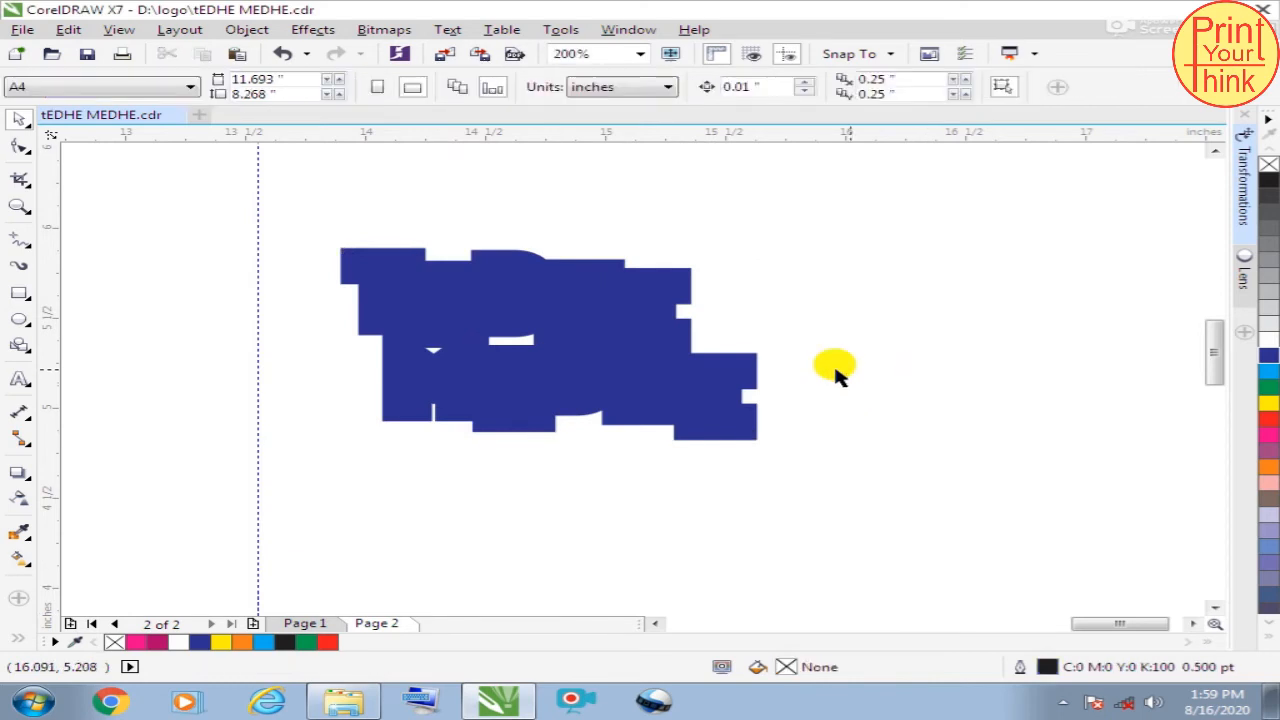
Duplicate both title words, fill the copy with yellow, and place it over the originals at about X 14.67, Y 5.36 inches
left_click_drag(234, 200, 852, 570)
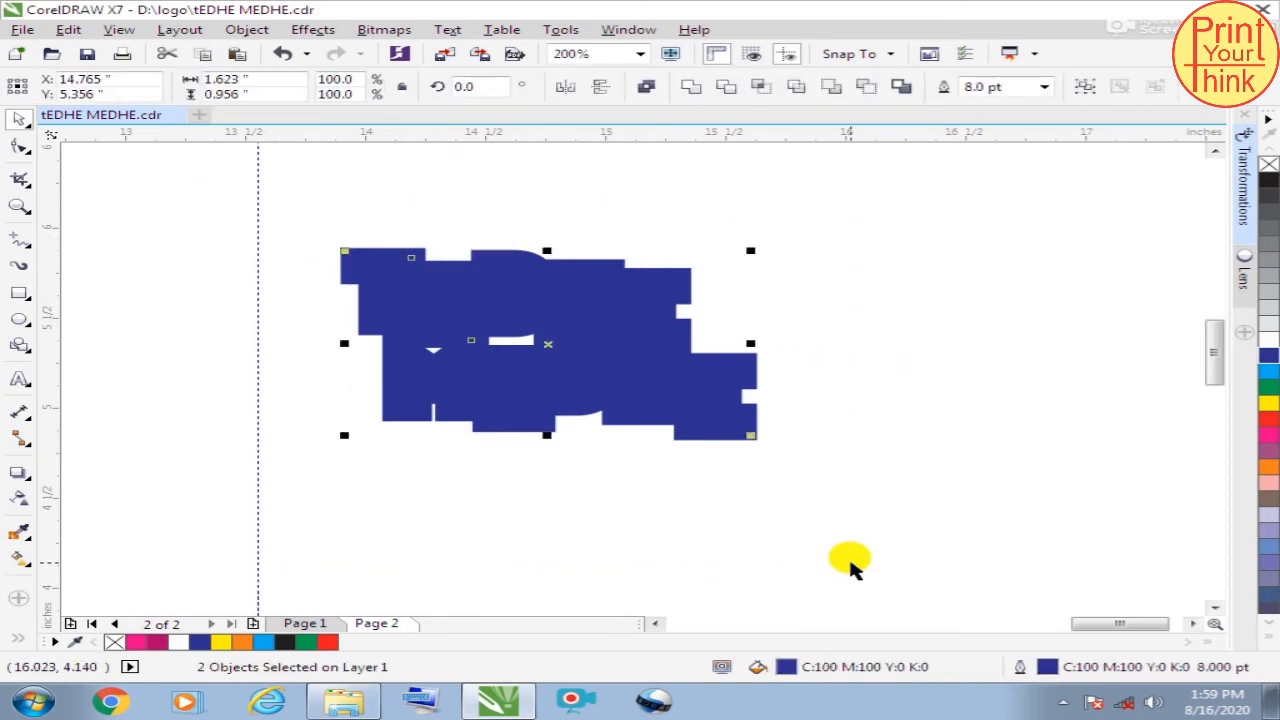
key("ctrl+d")
right_click(1270, 404)
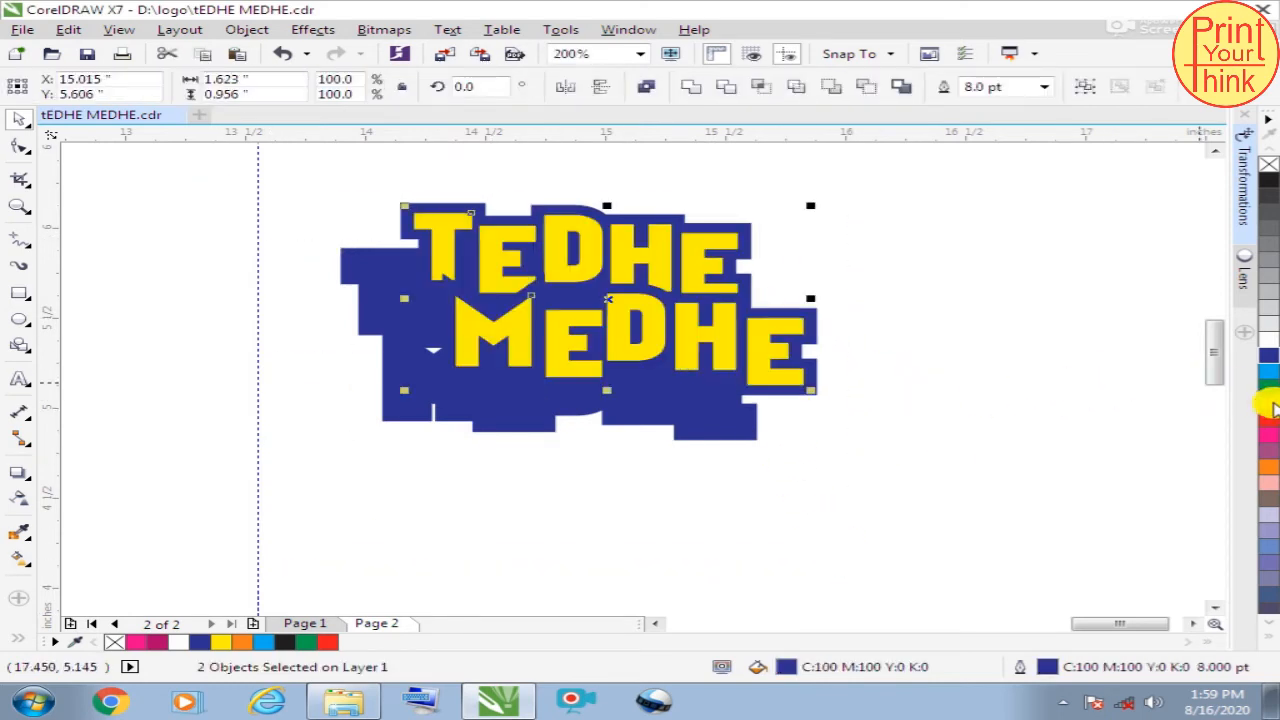
left_click_drag(596, 245, 516, 290)
scroll(550, 287, "up", 1)
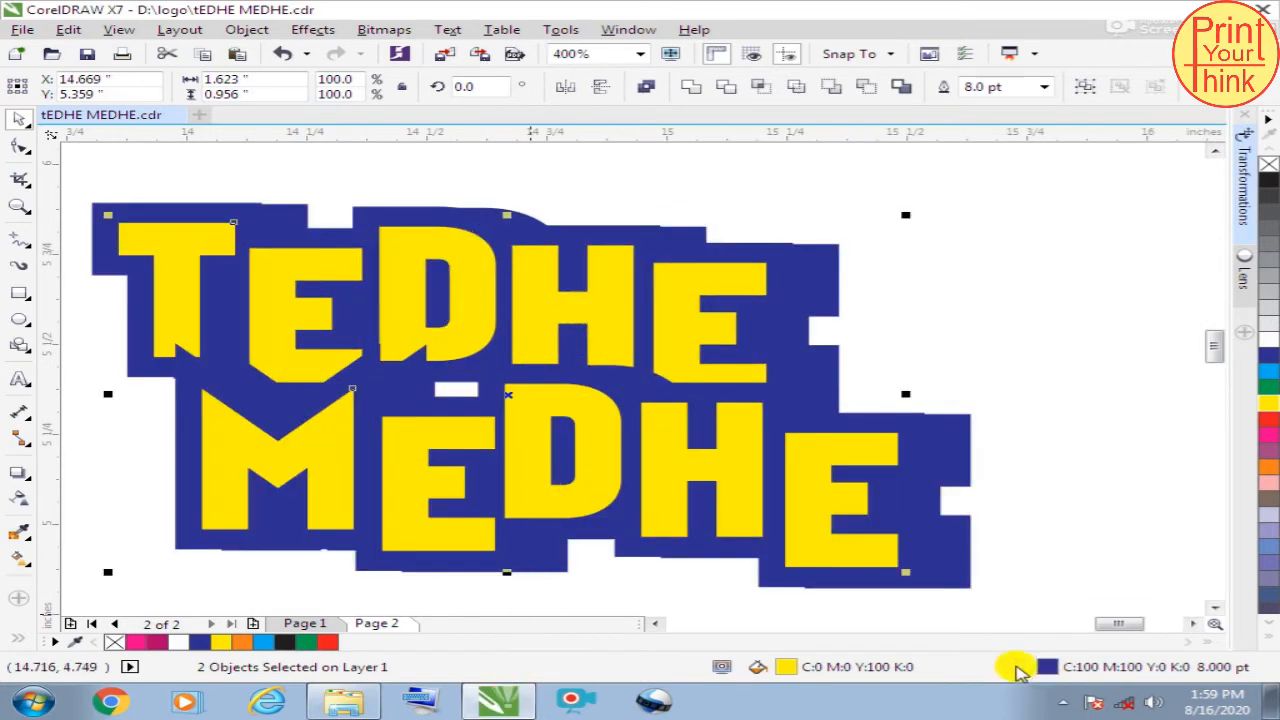
Reduce the outline width of the yellow copy to 4 pt
double_click(1017, 666)
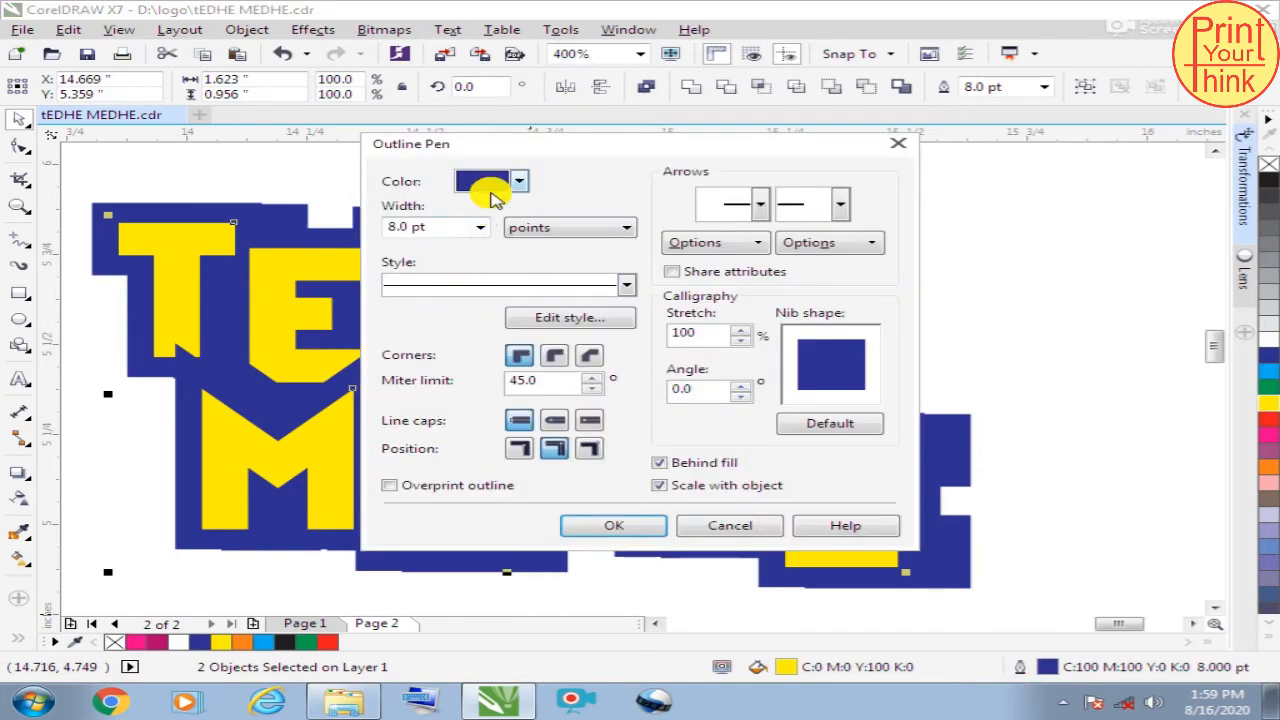
left_click(482, 228)
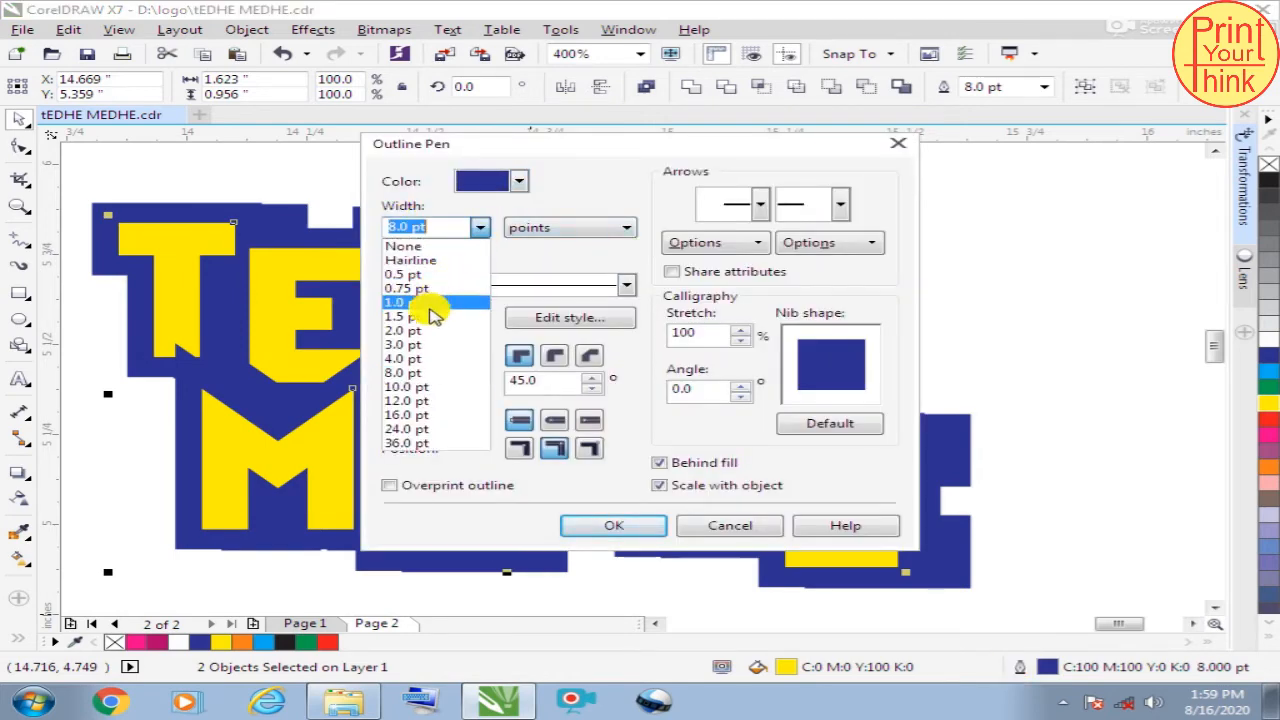
left_click(410, 358)
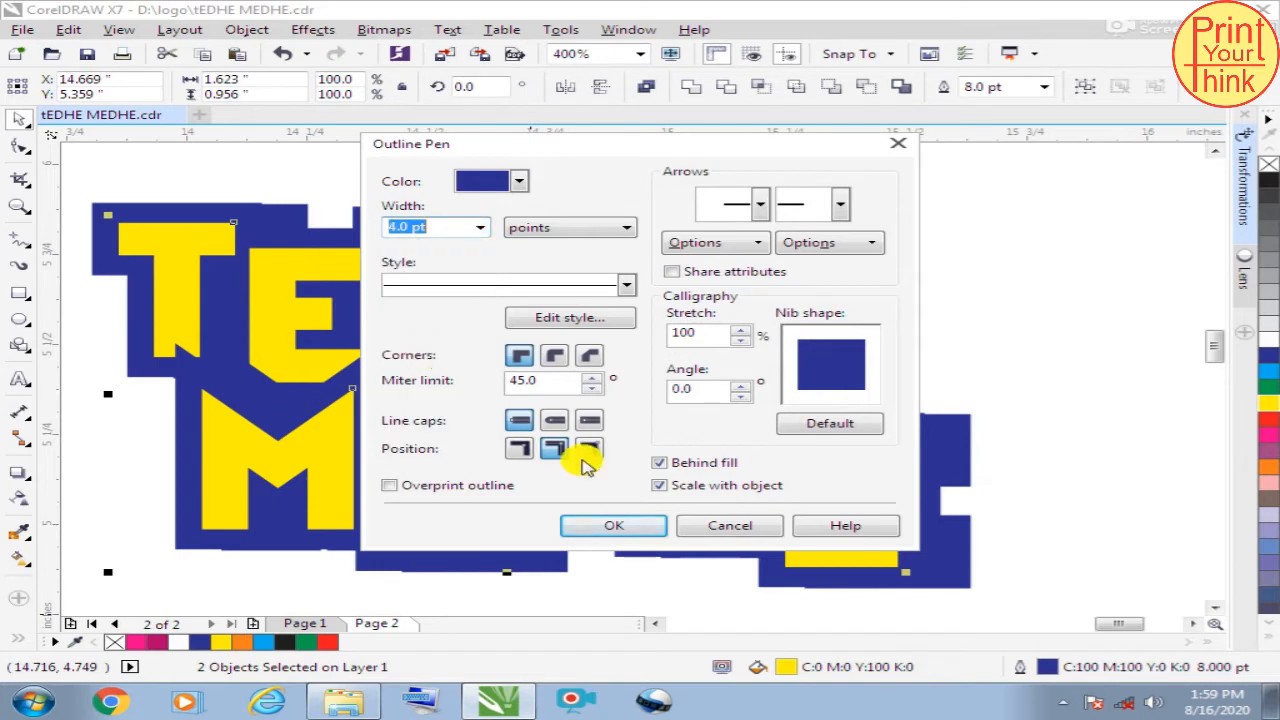
left_click(606, 528)
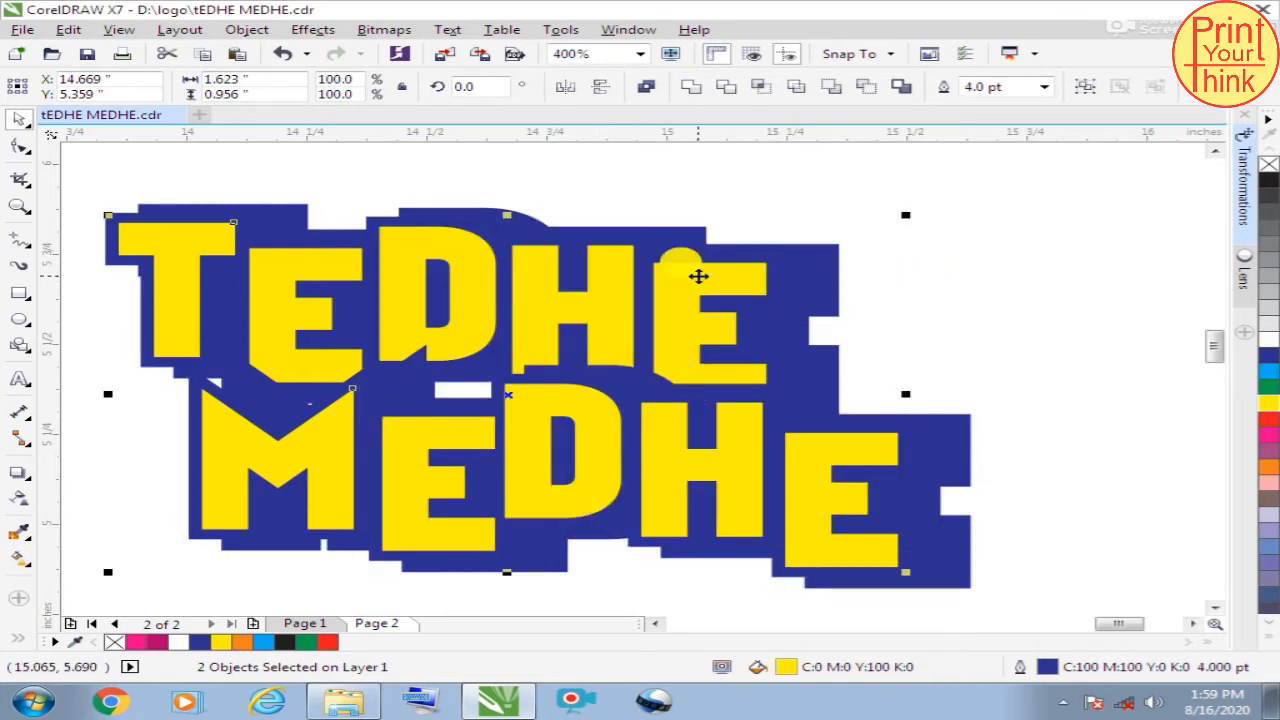
Group the two yellow words and align them over the blue title behind
key("ctrl+g")
left_click_drag(693, 280, 729, 274)
left_click(1006, 229)
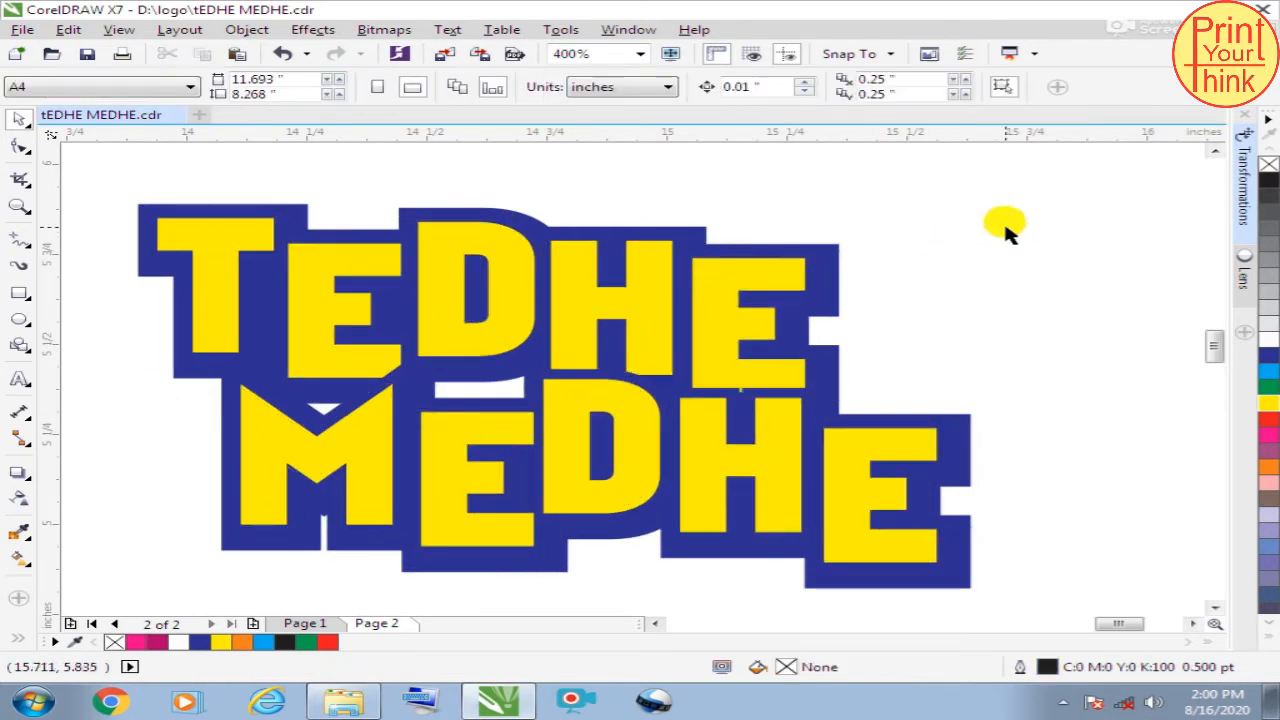
left_click(972, 425)
left_click(972, 340)
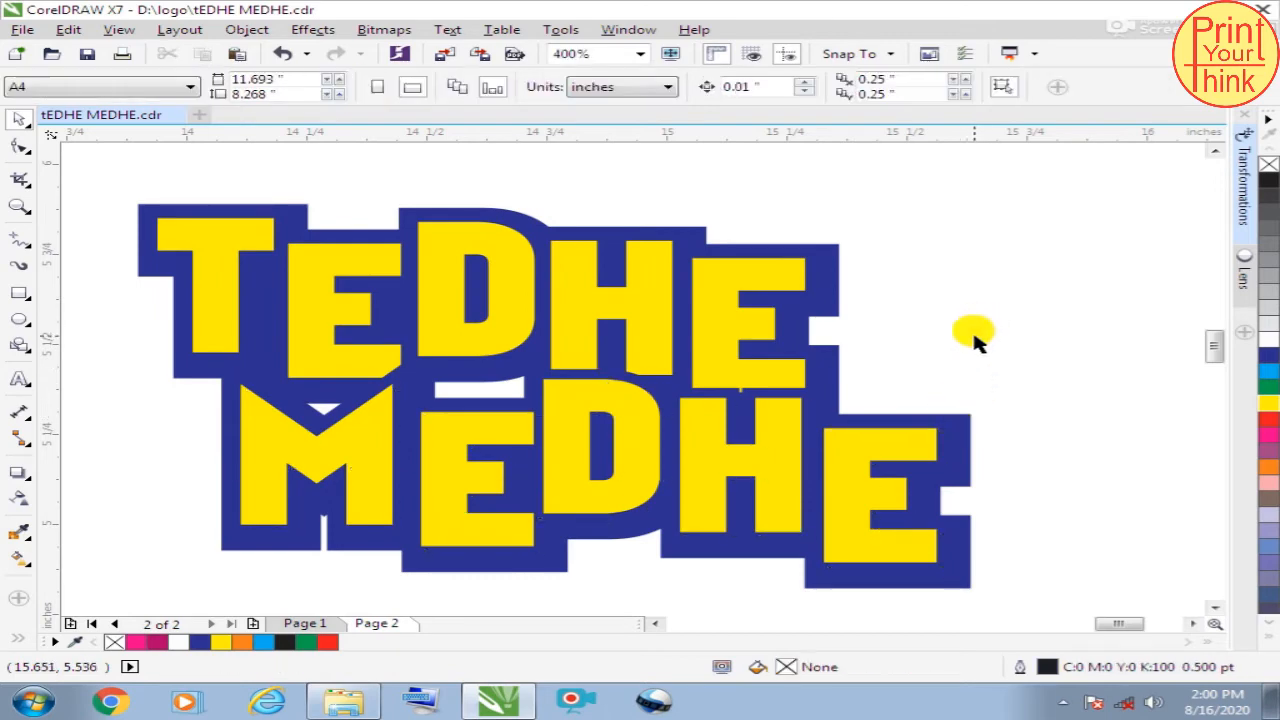
Select both blue words behind the yellow lettering and set their outline width to 6 pt
left_click(968, 418)
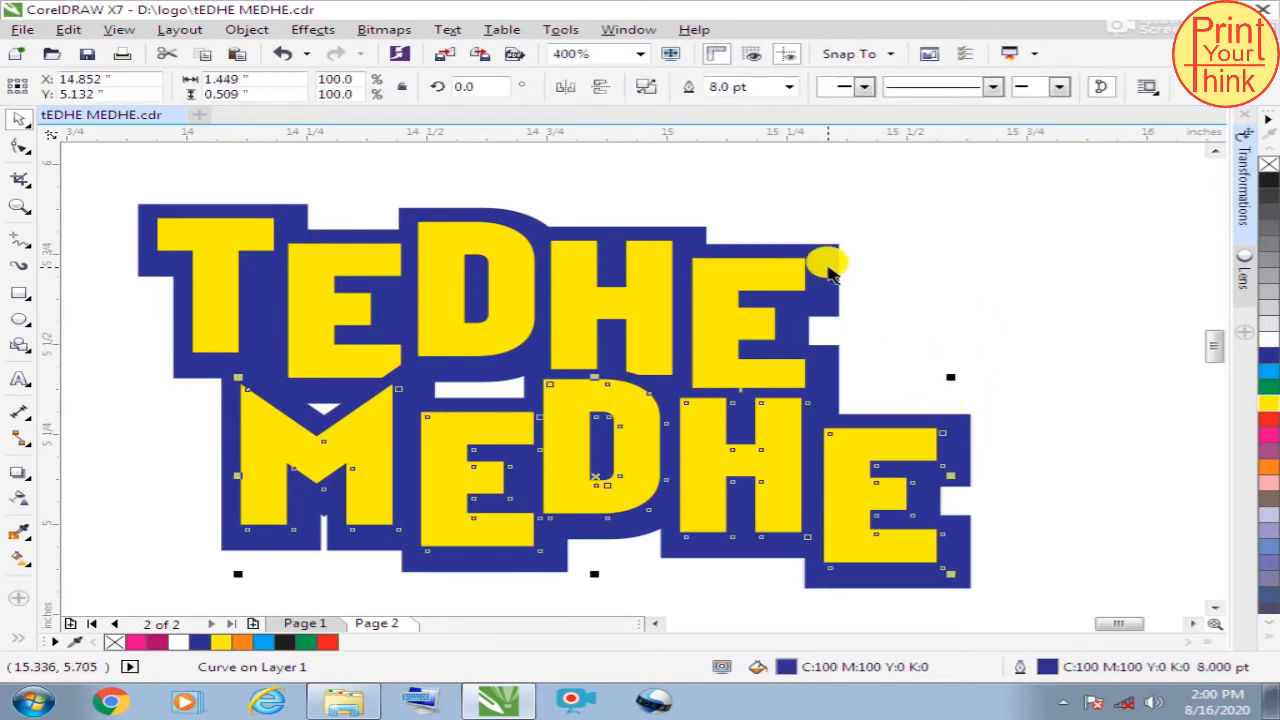
left_click(814, 230, "shift")
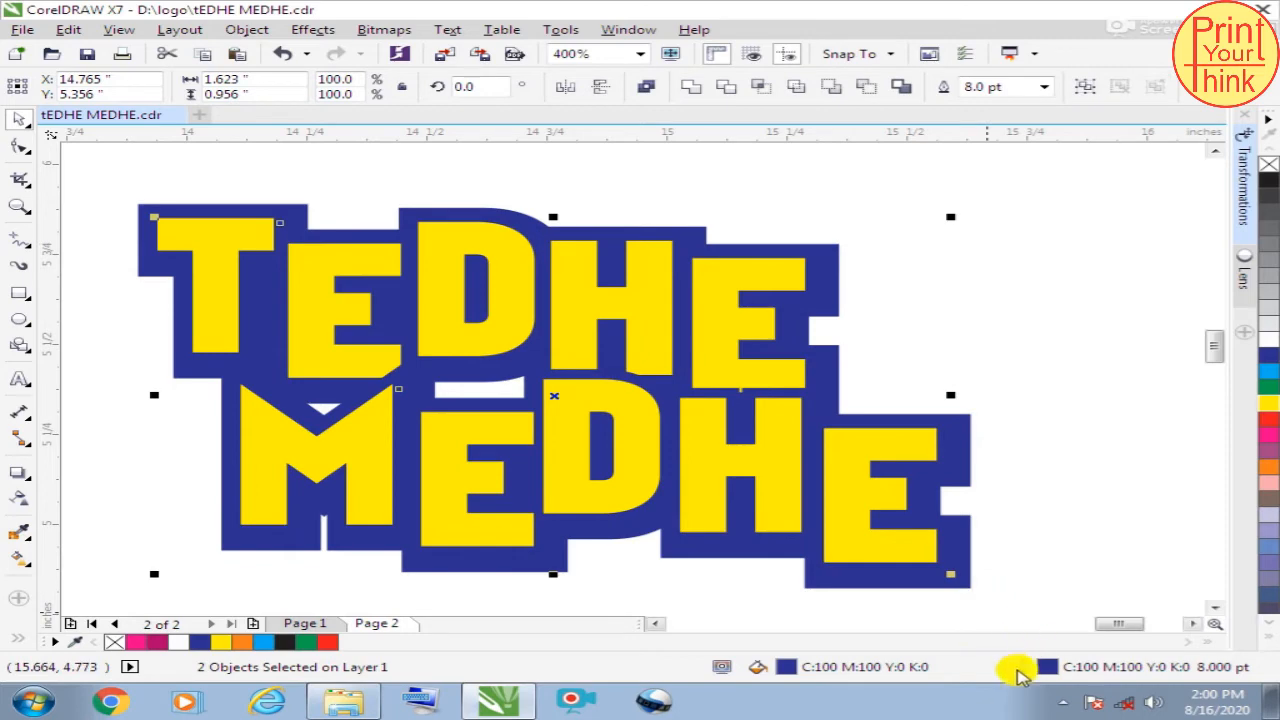
double_click(1015, 674)
left_click(275, 237)
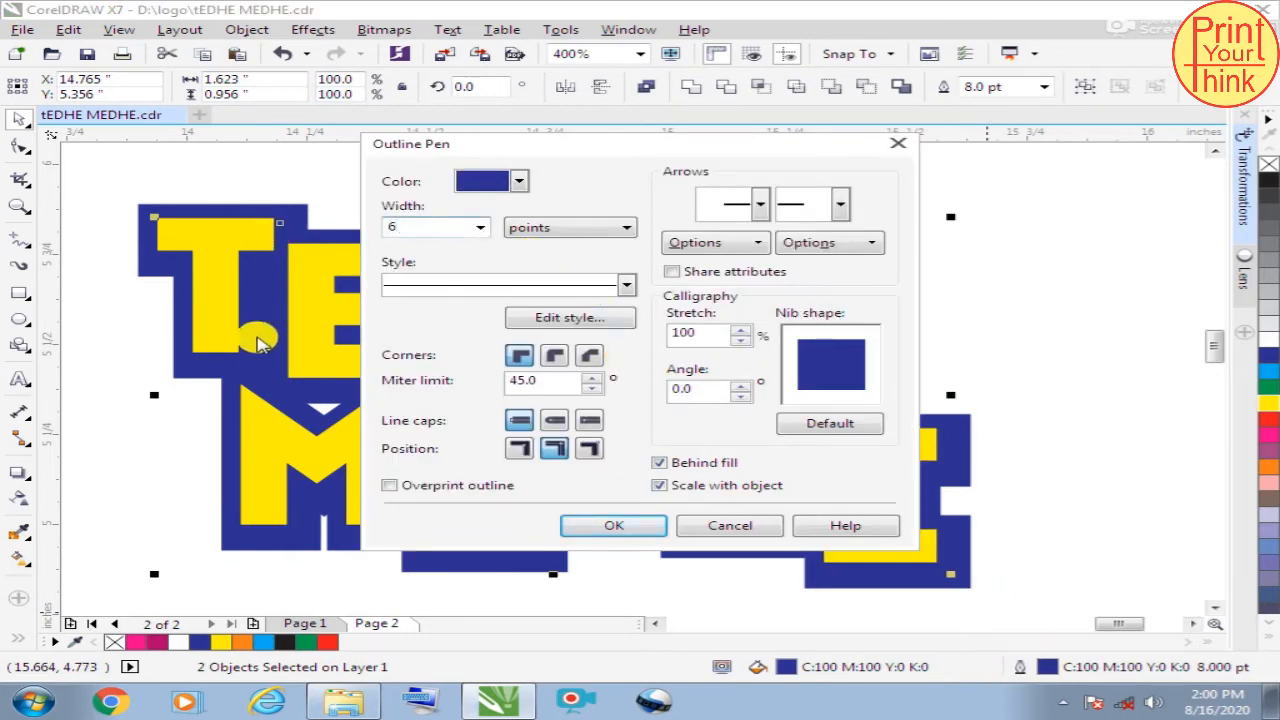
left_click(613, 525)
left_click(920, 243)
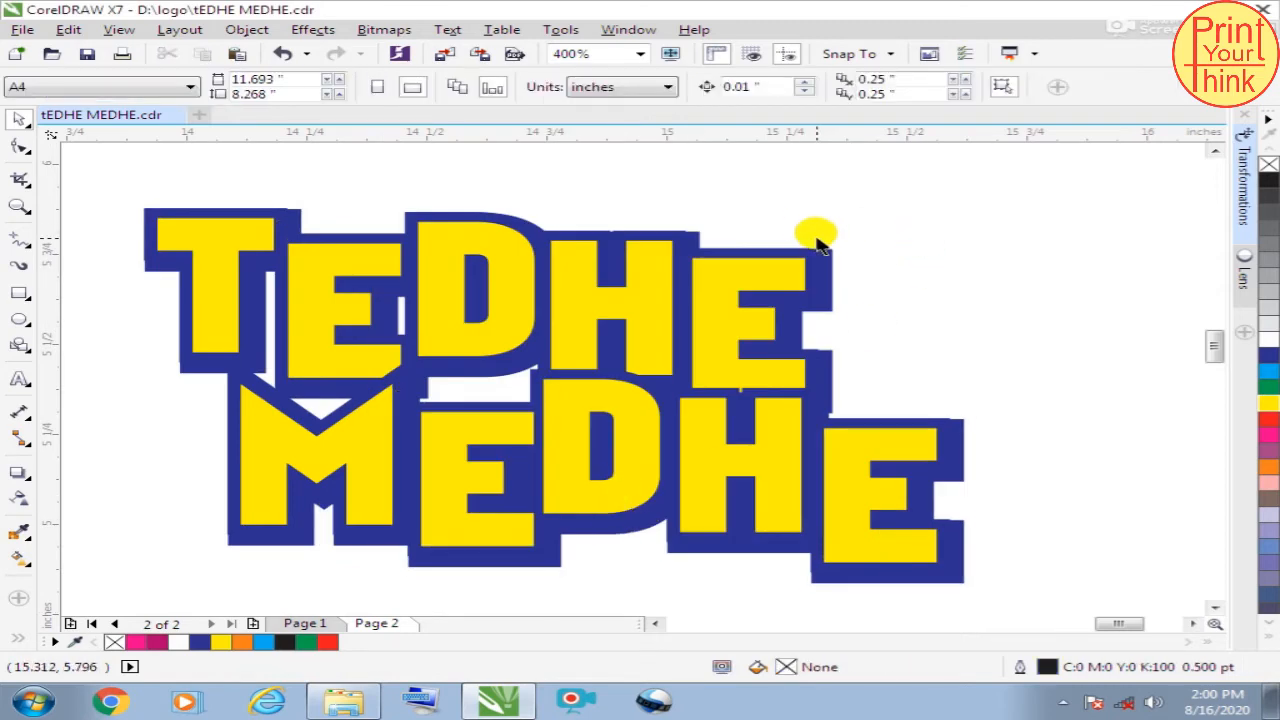
Shift the yellow lettering group slightly so it sits centred within the blue outline
scroll(772, 280, "down", 1)
scroll(823, 329, "up", 1)
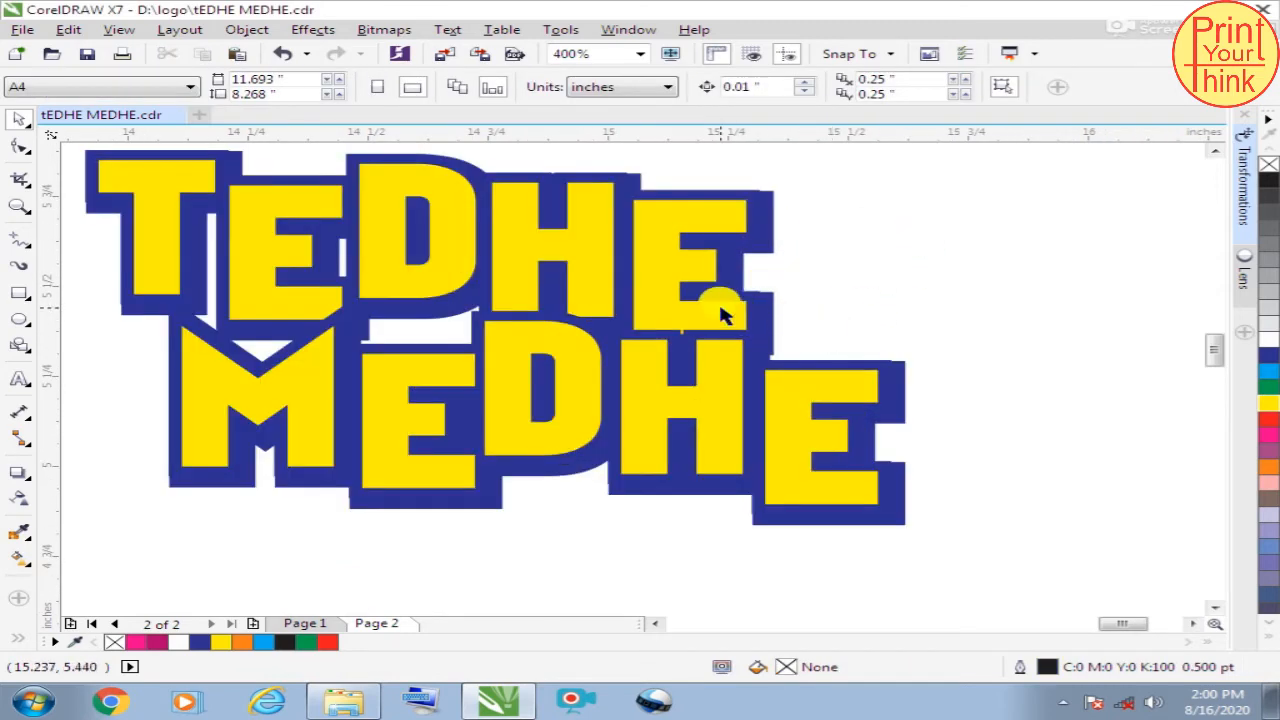
left_click(708, 295)
mouse_move(722, 304)
left_mouse_down()
mouse_move(697, 280)
mouse_move(737, 289)
mouse_move(691, 286)
mouse_move(715, 313)
left_mouse_up()
key("Escape")
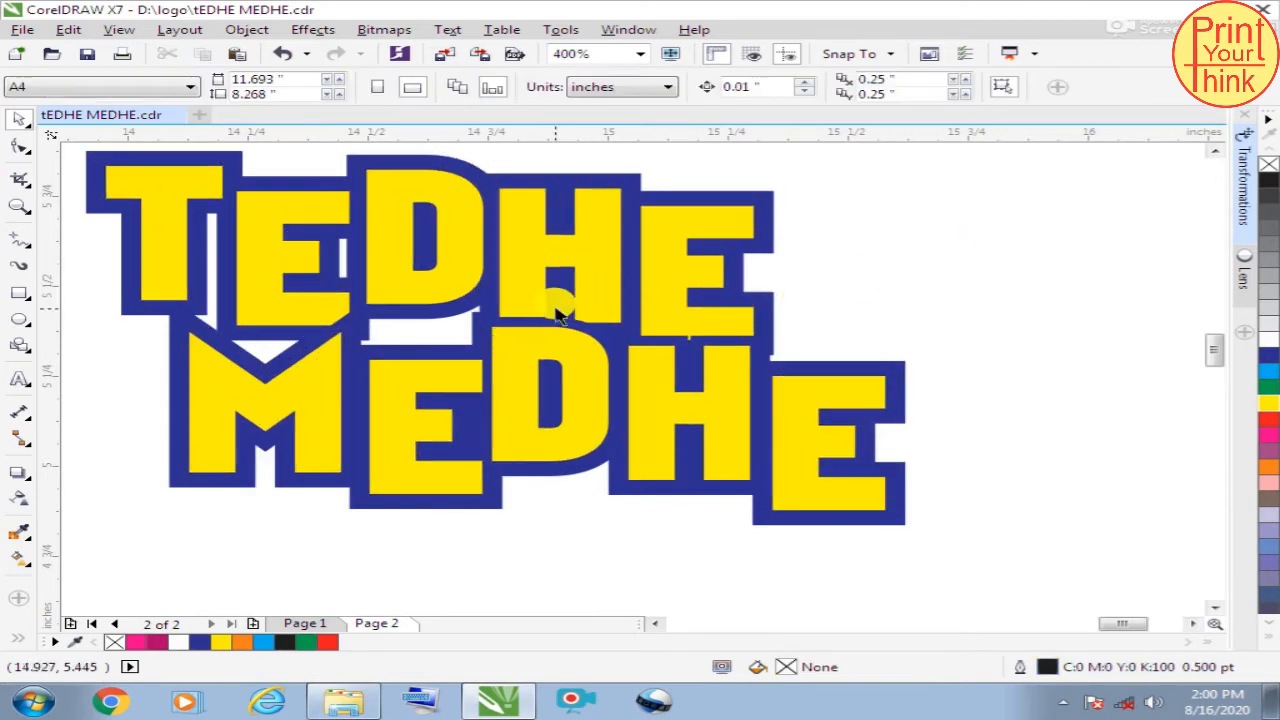
Group the complete title and place it on the sunburst front panel above the snack bowl, at about X 6.42, Y 5.49 inches
scroll(555, 300, "down", 1)
left_click_drag(237, 192, 835, 494)
key("ctrl+g")
scroll(830, 480, "down", 2)
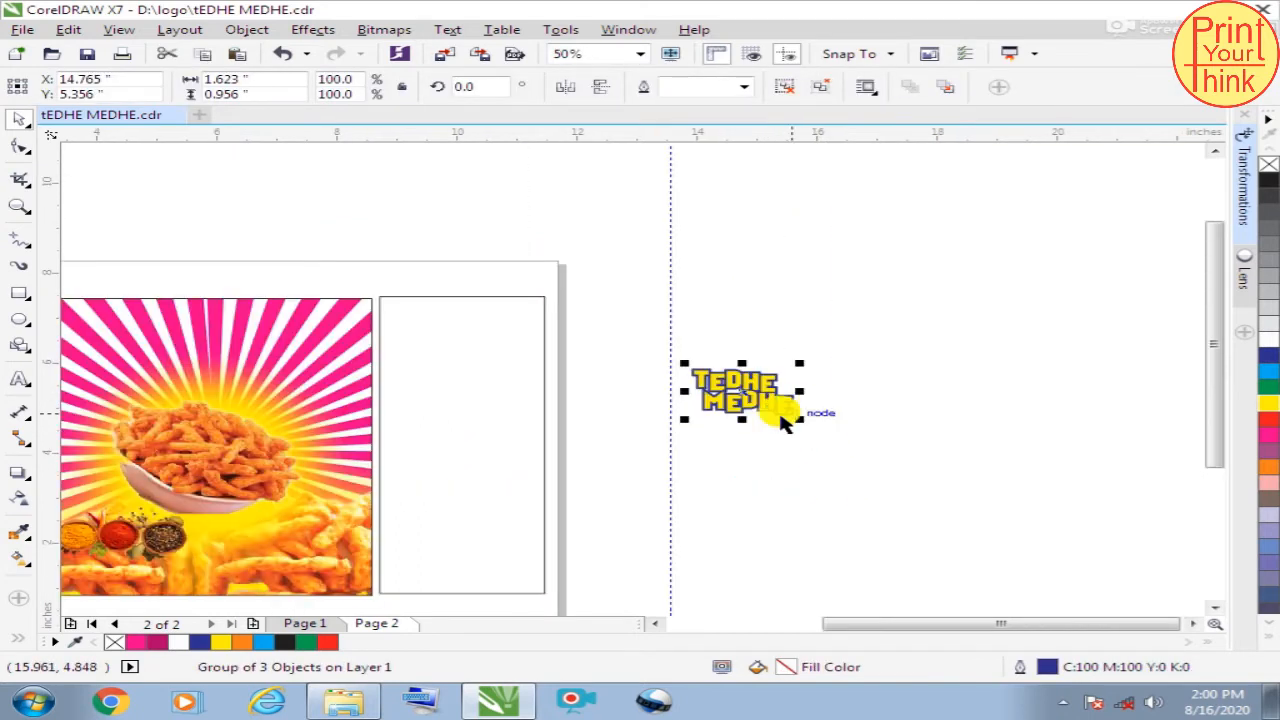
left_click_drag(756, 381, 457, 394)
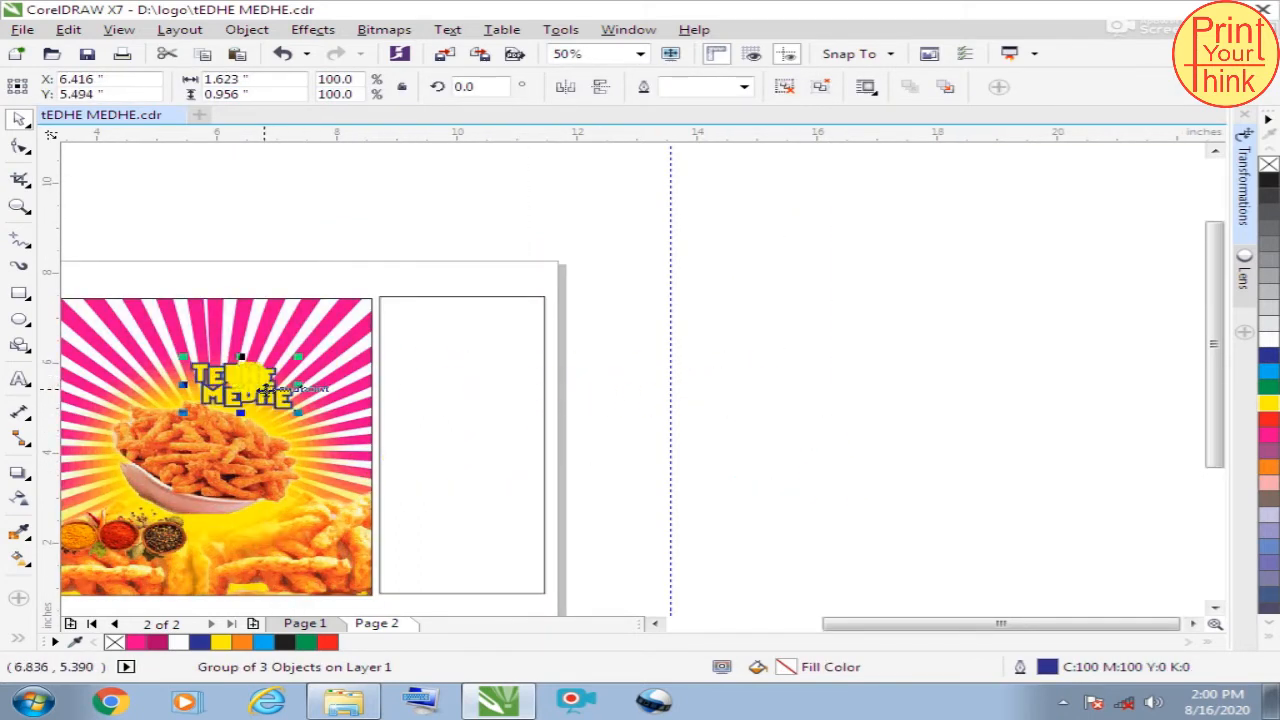
Enlarge the title group on the front panel proportionally to about 177.5%, roughly 2.88 × 1.70 inches
scroll(449, 363, "down", 1)
scroll(418, 365, "up", 2)
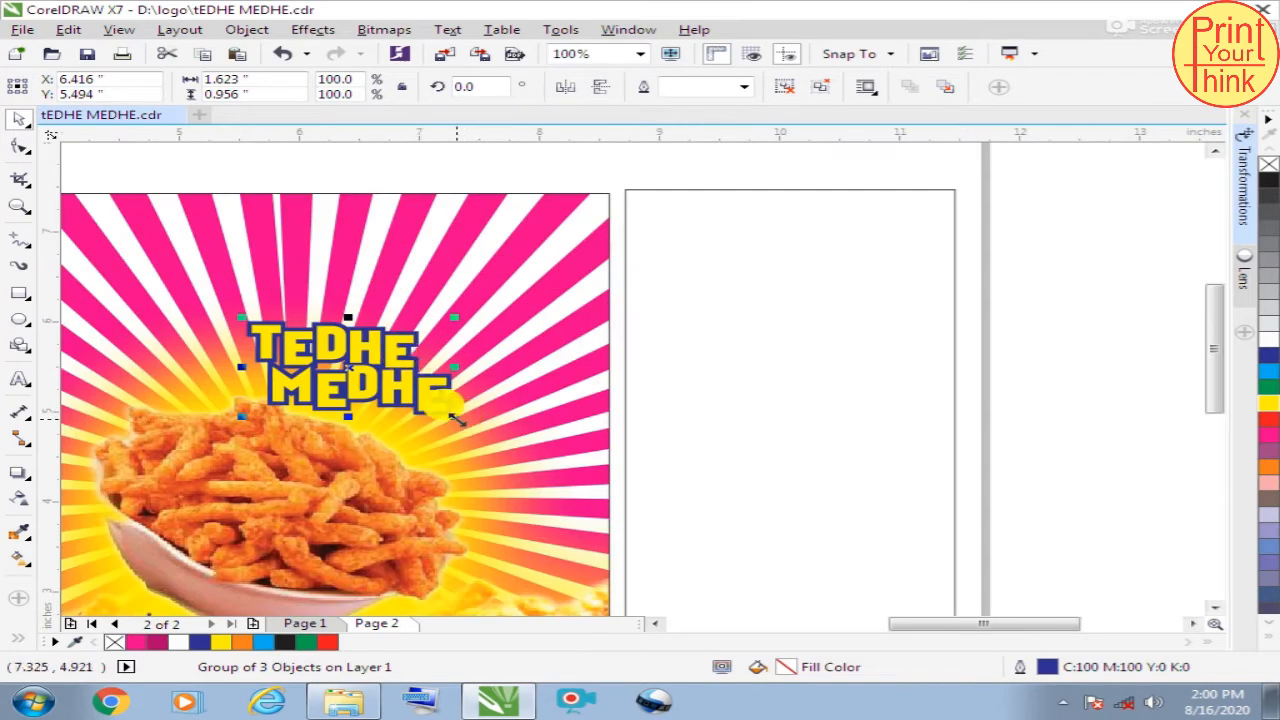
left_click_drag(455, 418, 533, 456)
left_click(690, 384)
scroll(712, 322, "down", 1)
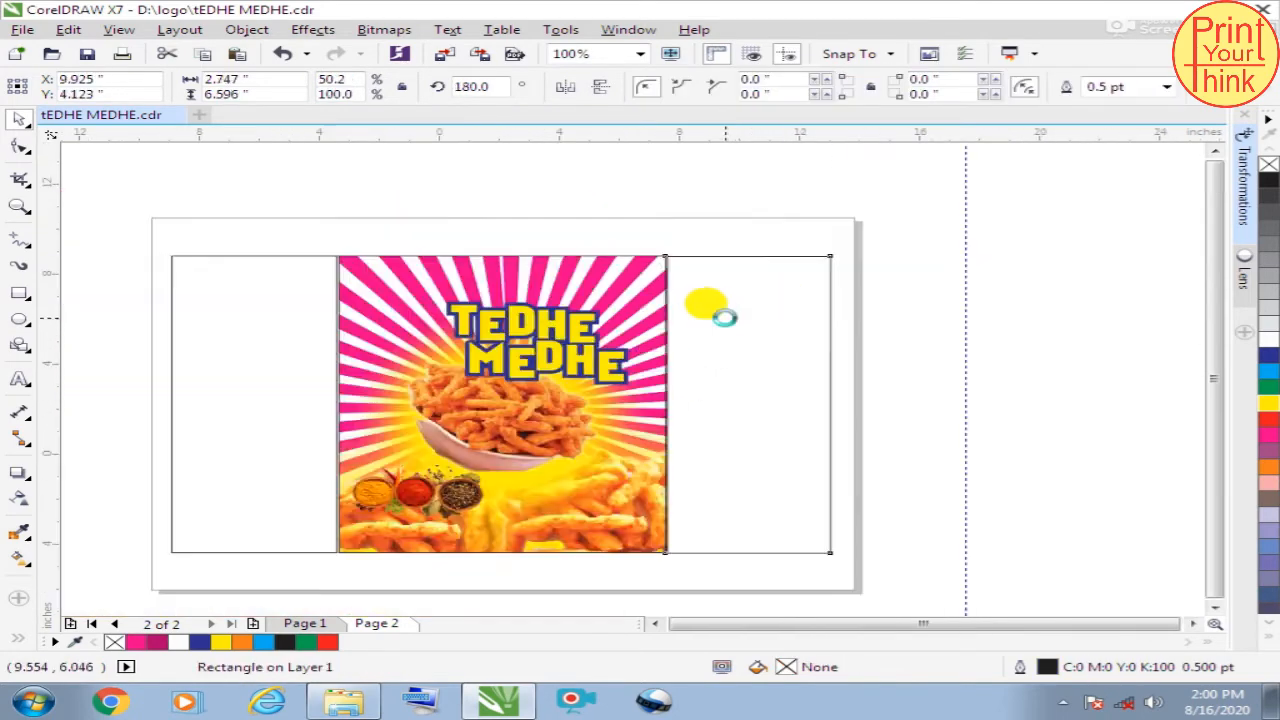
scroll(724, 317, "down", 1)
scroll(886, 329, "up", 1)
left_click(890, 330)
scroll(440, 352, "up", 1)
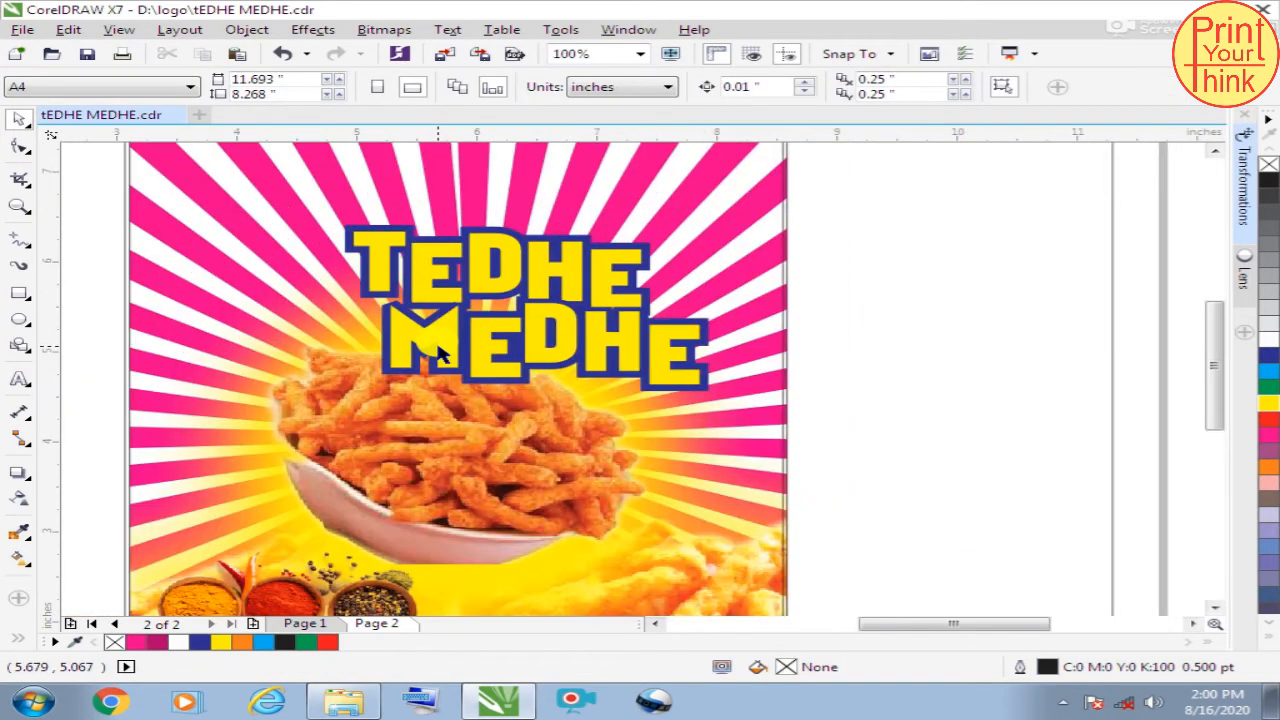
Move the title to about X 5.12, Y 5.32 inches and tilt it about 10.3 degrees counter-clockwise
left_click_drag(370, 240, 213, 257)
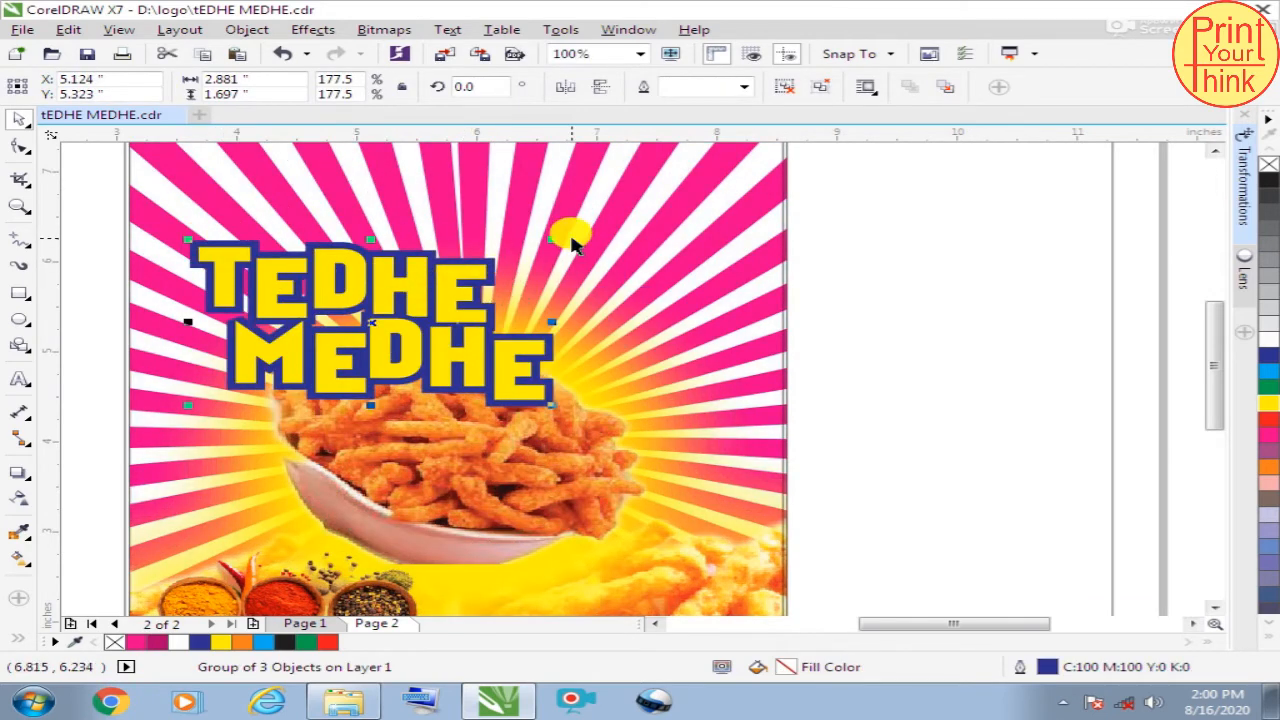
left_click_drag(553, 238, 600, 155)
left_click(957, 252)
scroll(957, 252, "down", 2)
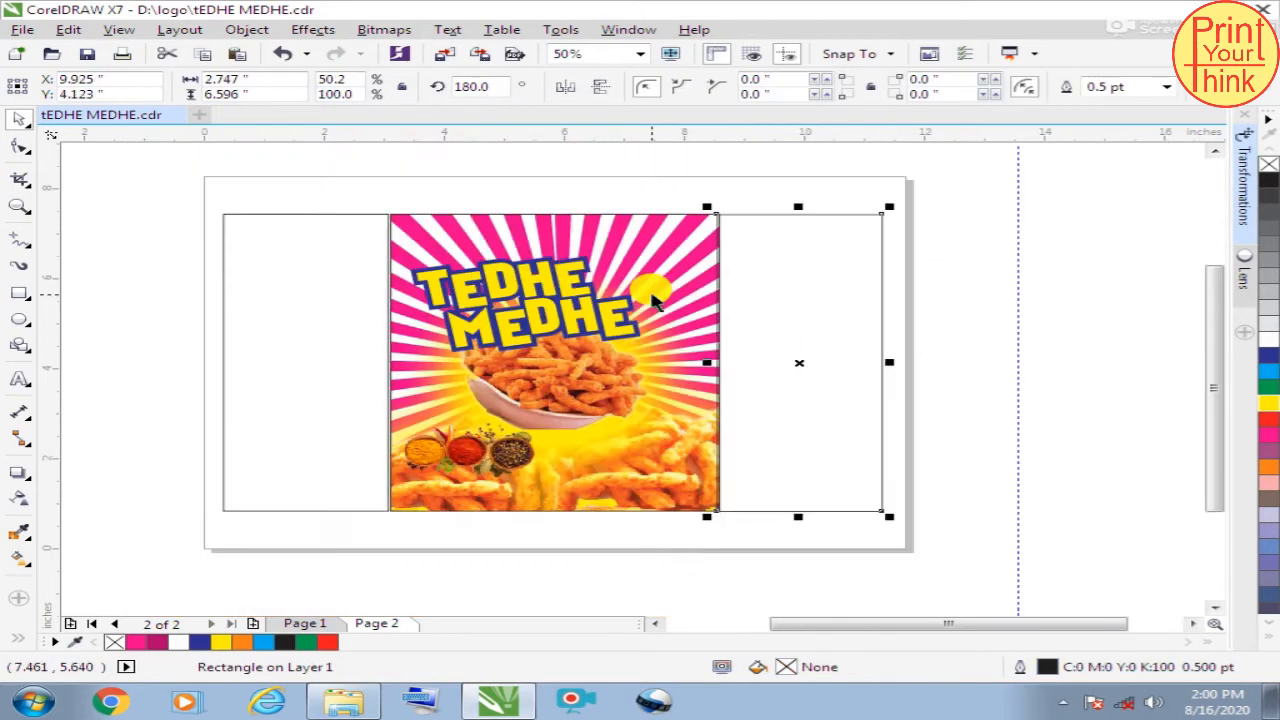
left_click(980, 243)
scroll(510, 320, "up", 2)
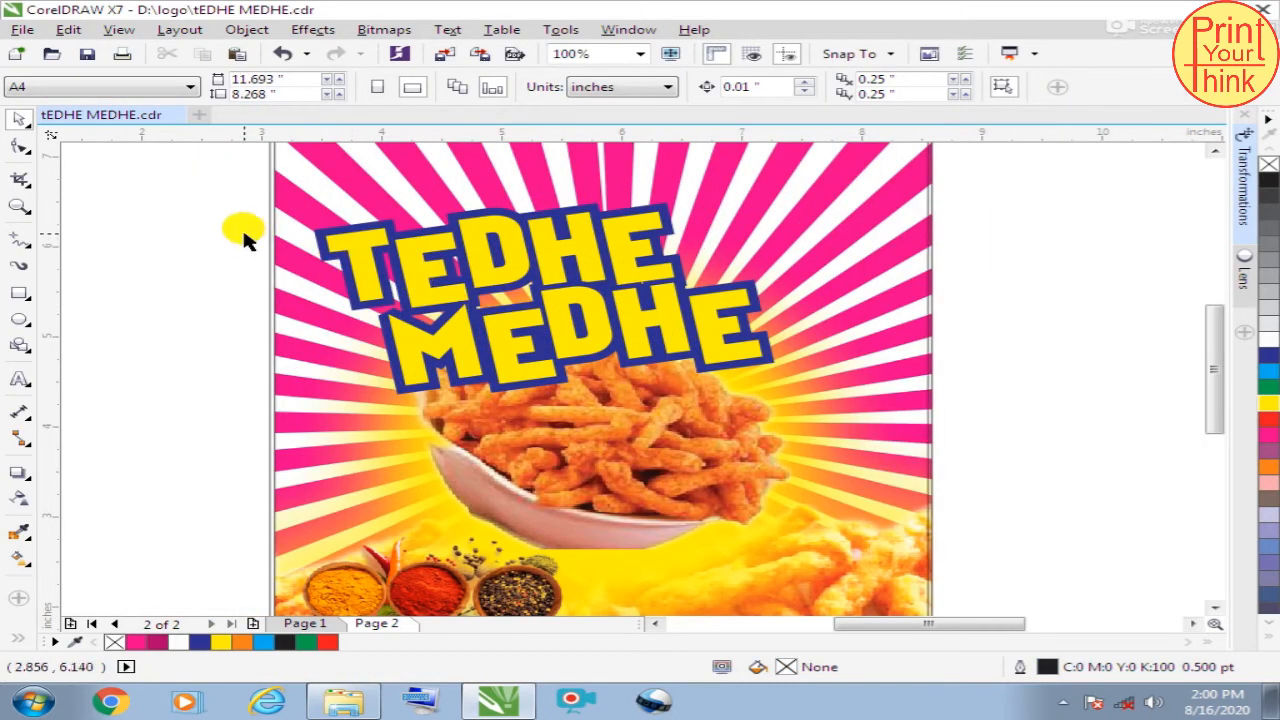
Scale the tilted title down to about 186% and position it above the bowl at about X 5.59, Y 5.27 inches
left_click(340, 232)
left_click_drag(768, 208, 729, 221)
left_click_drag(628, 283, 676, 275)
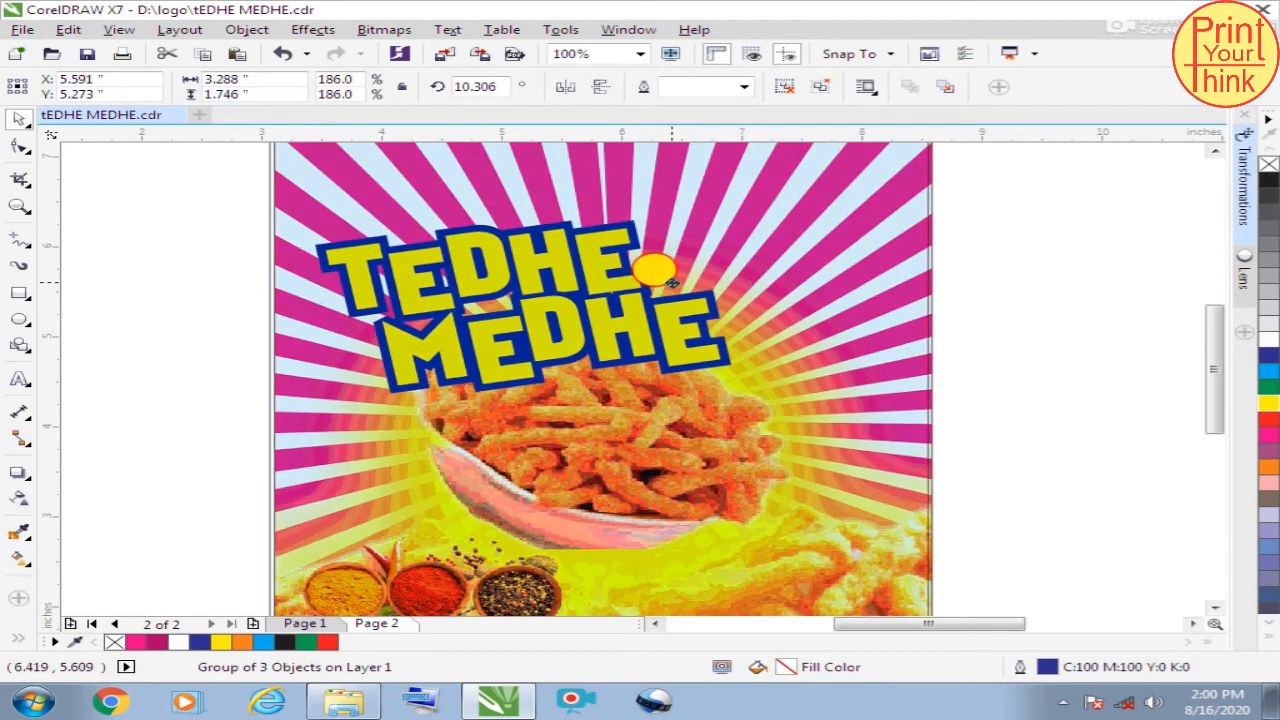
scroll(594, 277, "down", 4)
key("Escape")
scroll(615, 308, "up", 2)
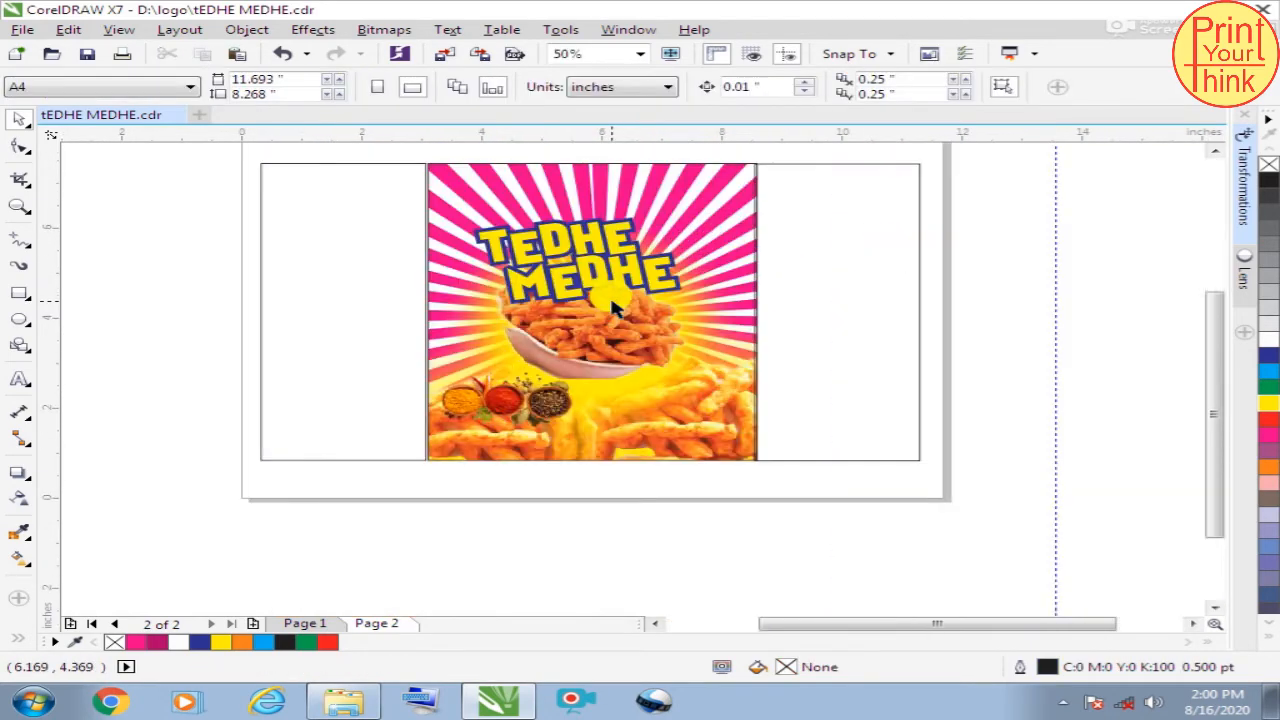
Shift the snack bowl picture slightly down and to the right, to about X 5.87, Y 3.75 inches
scroll(620, 316, "up", 2)
left_click(627, 323)
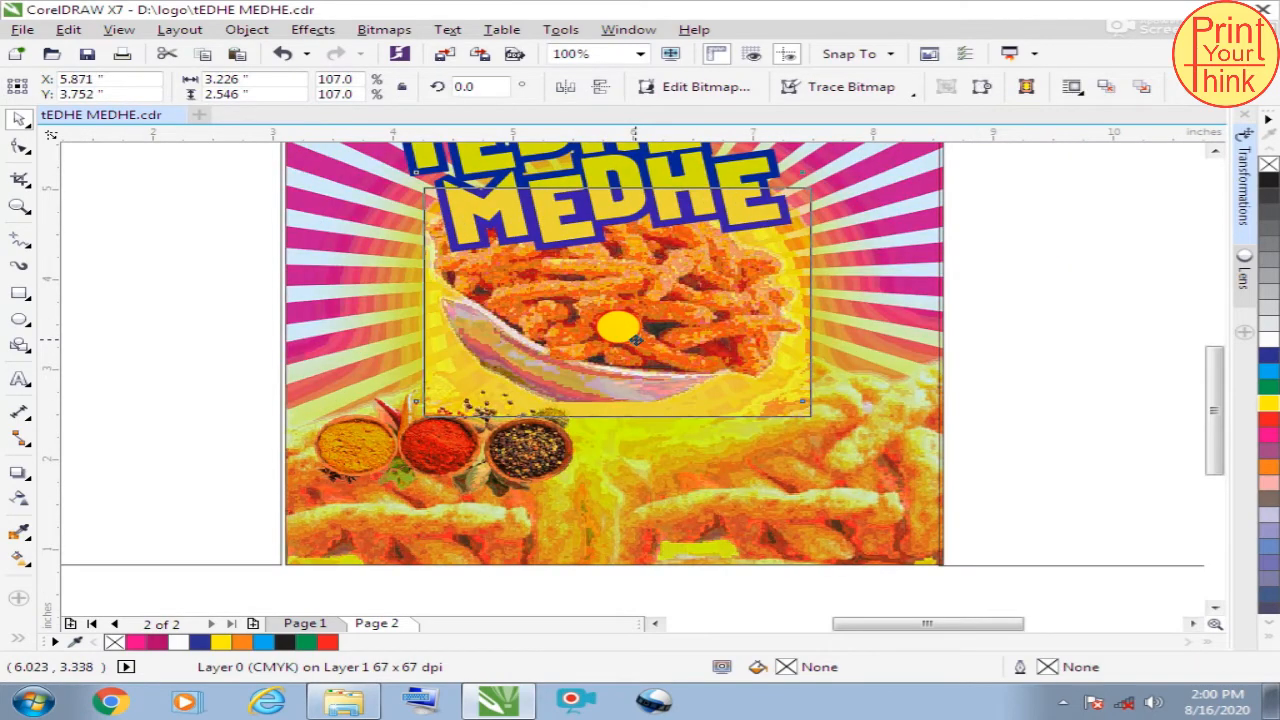
scroll(620, 320, "down", 2)
key("Escape")
scroll(953, 248, "down", 2)
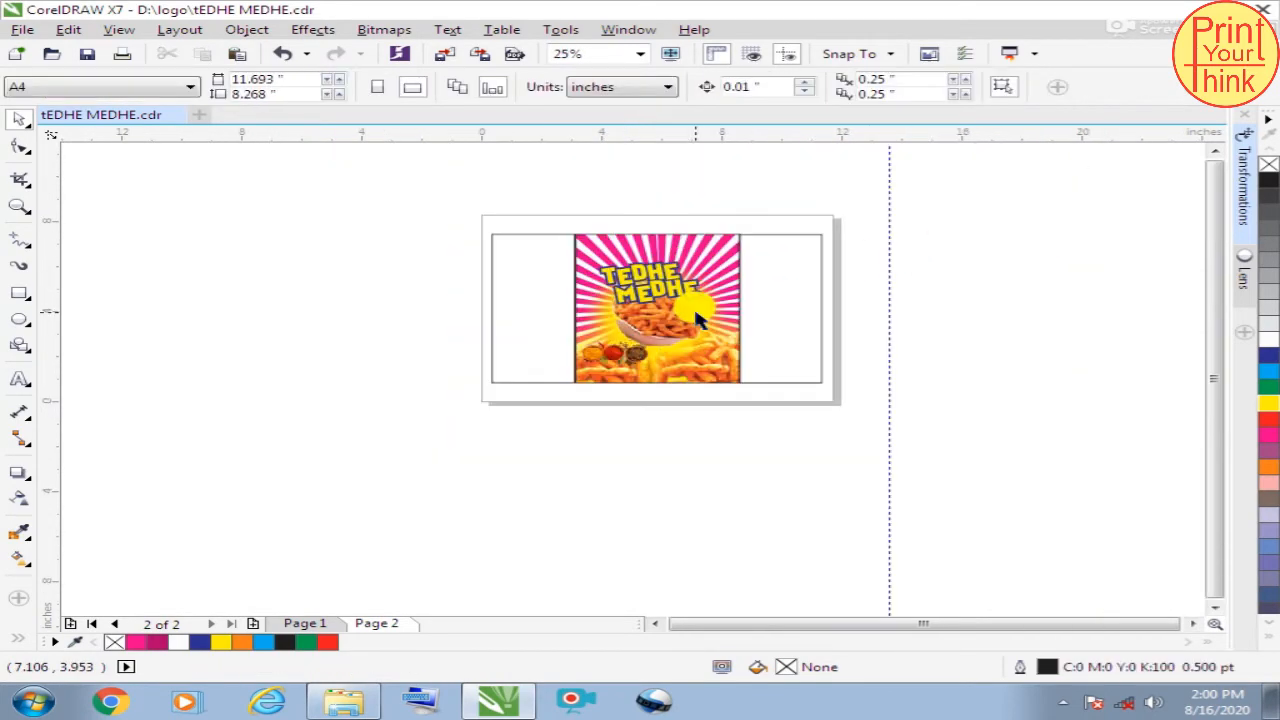
scroll(677, 234, "up", 2)
scroll(686, 234, "up", 2)
scroll(730, 220, "down", 2)
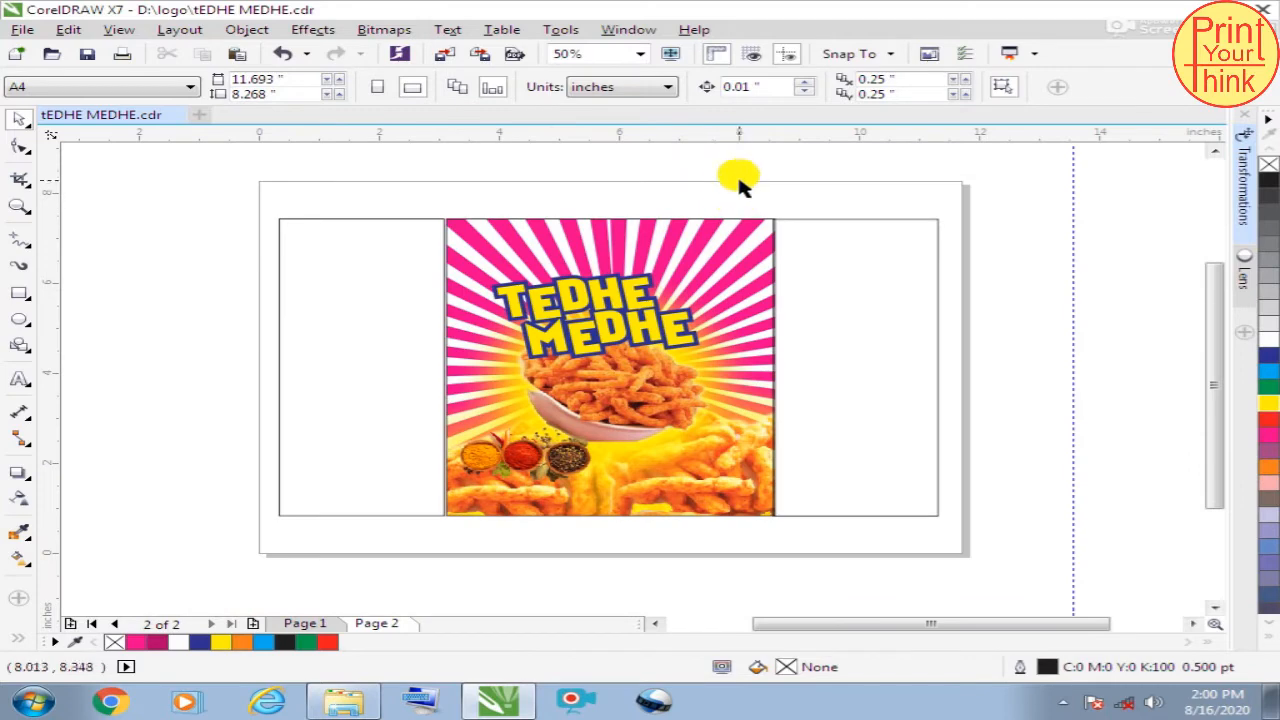
Draw a wide 50-point star about 5.74 × 4.23 inches over the packet's upper right corner, discarding the five-pointed trial star
scroll(723, 189, "up", 2)
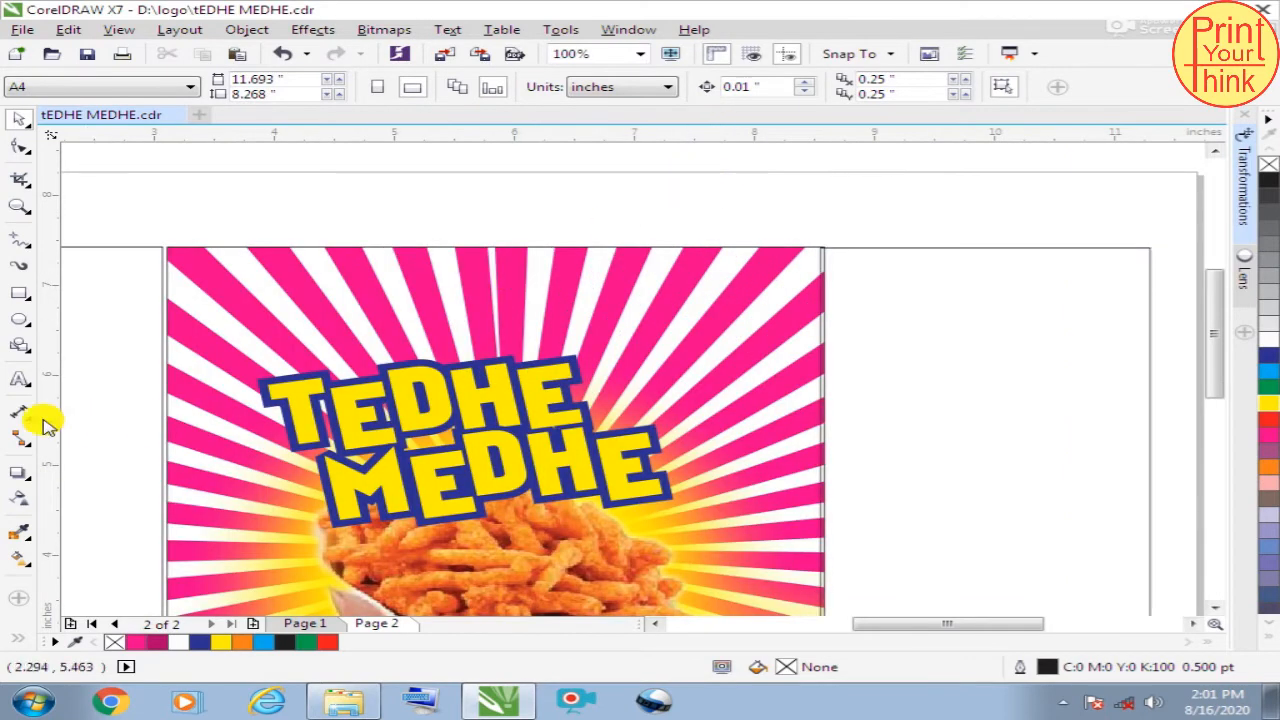
left_click(28, 352)
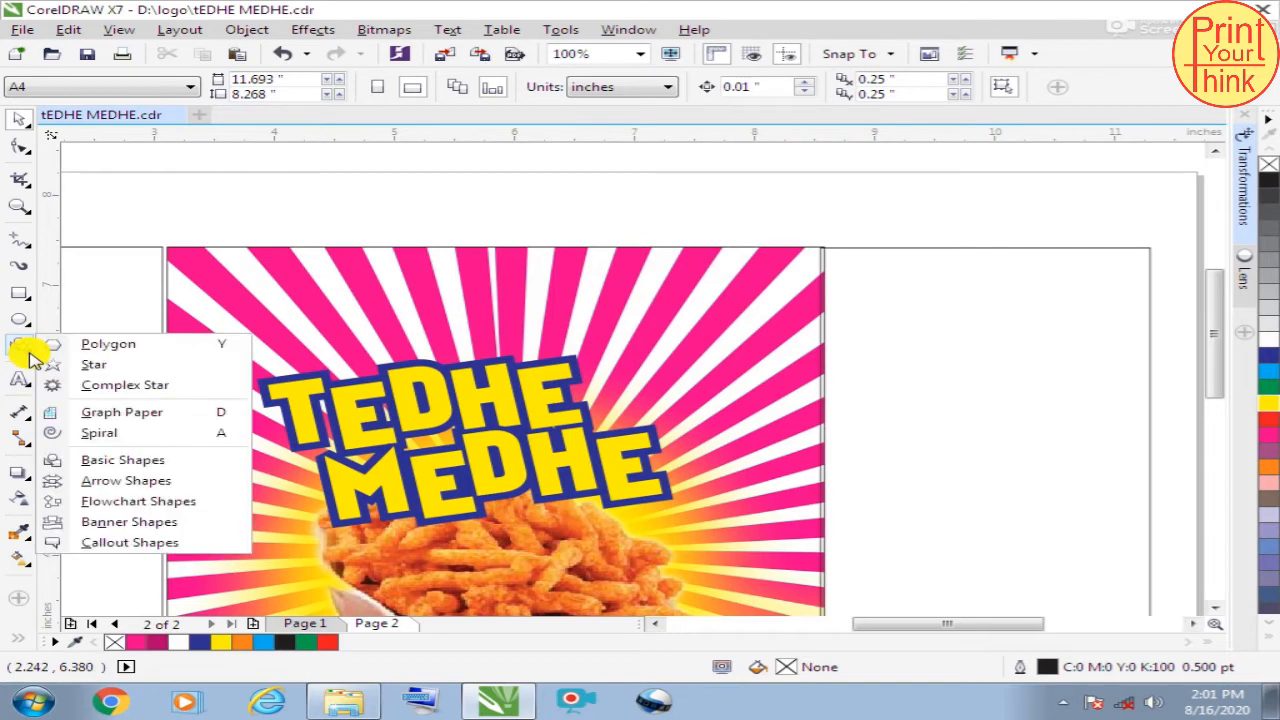
left_click(86, 370)
scroll(506, 277, "down", 2)
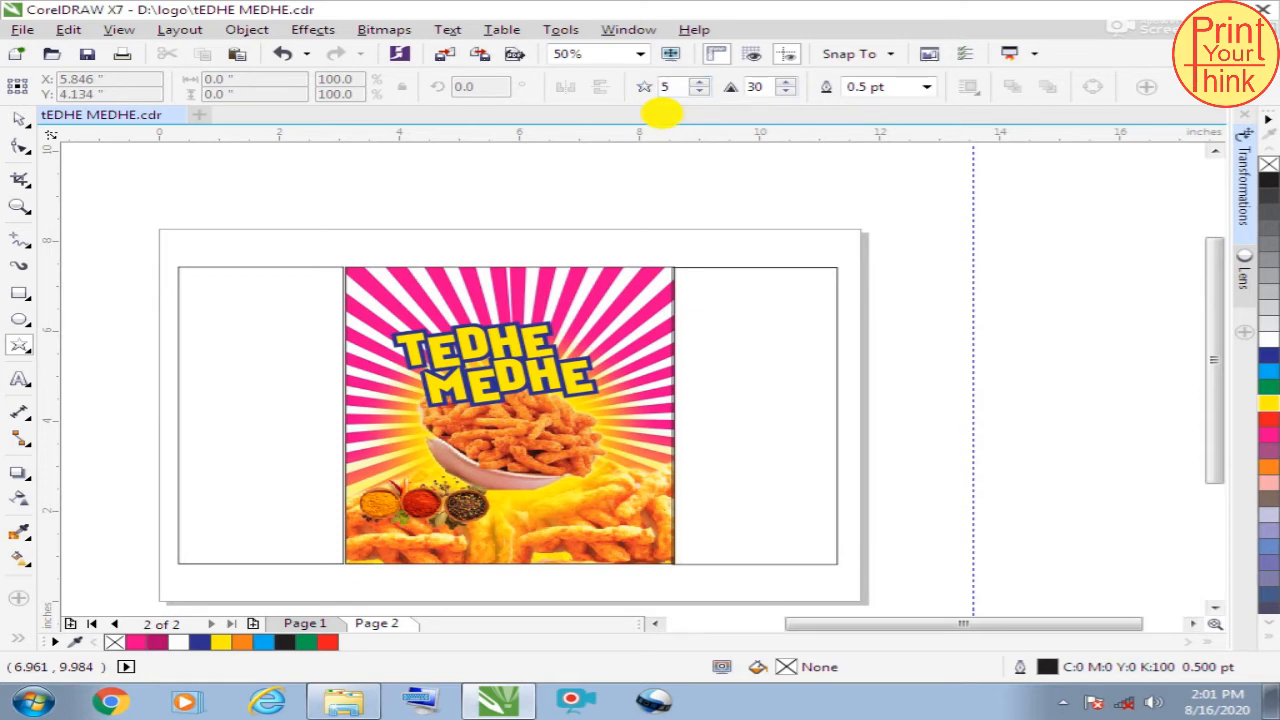
left_click_drag(846, 184, 940, 276)
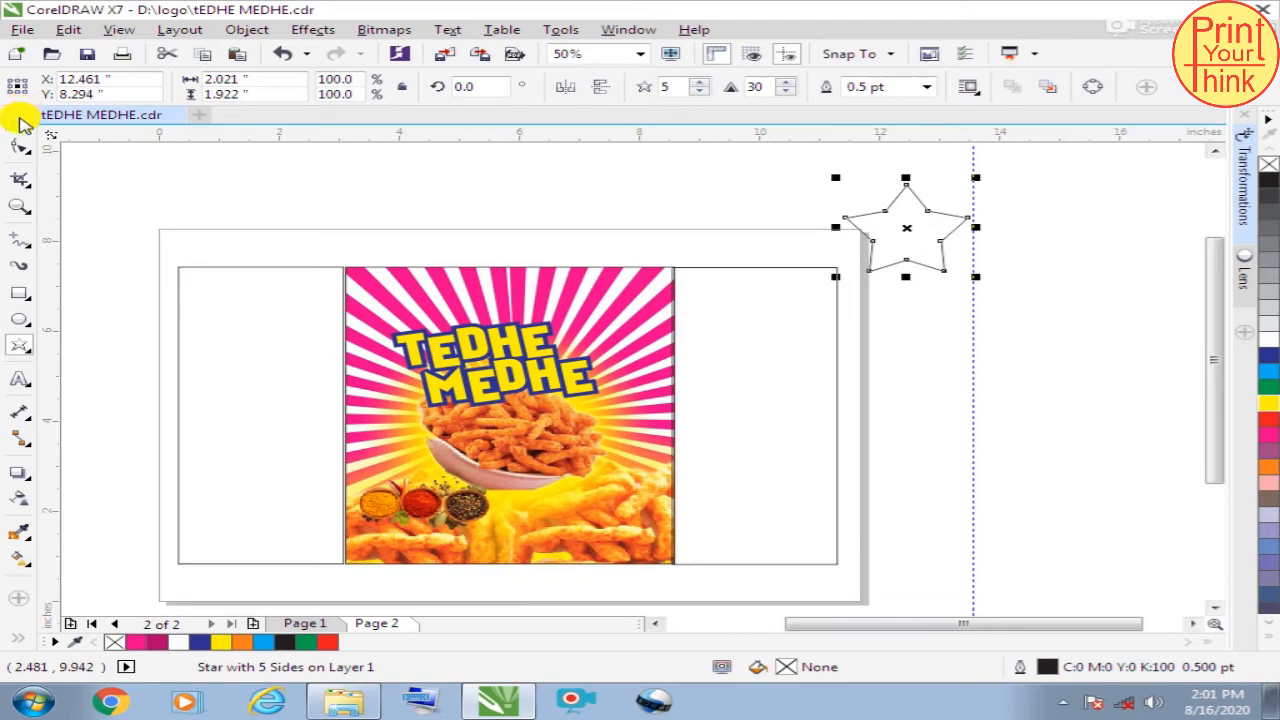
key("Delete")
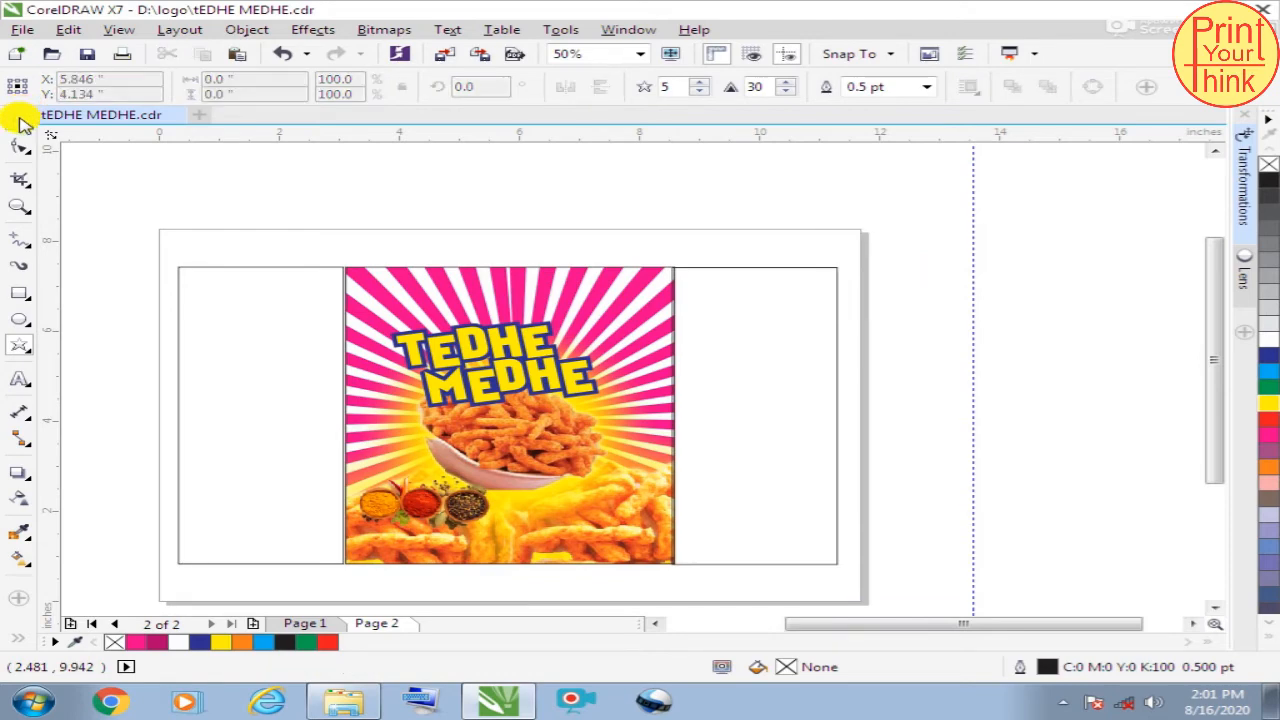
left_click(662, 86)
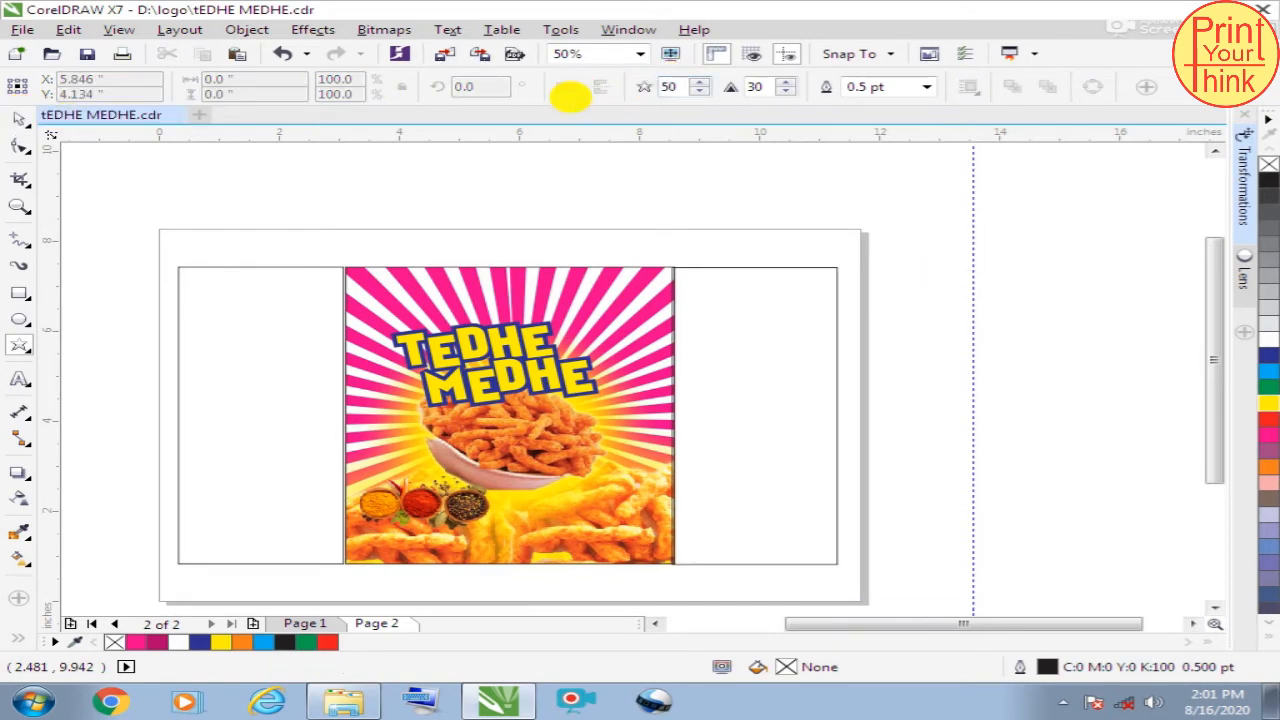
type("50")
left_click_drag(680, 110, 1014, 363)
scroll(1003, 243, "up", 1)
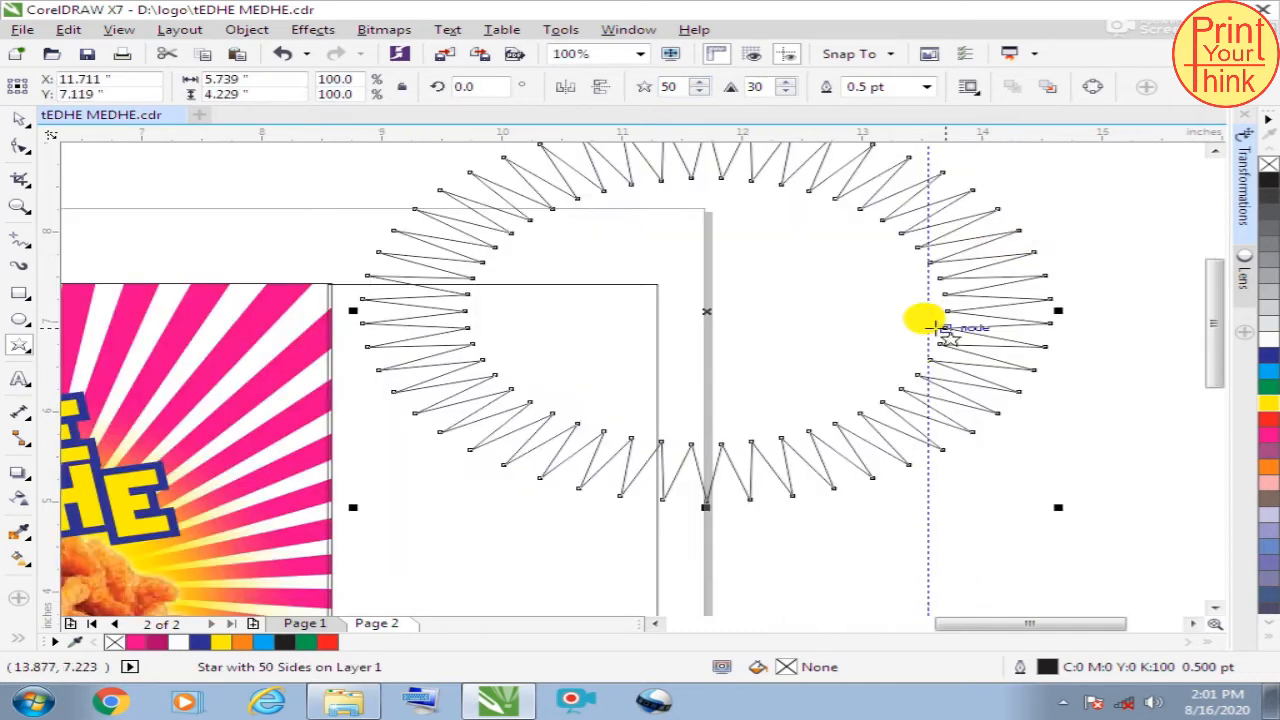
scroll(925, 320, "down", 1)
scroll(790, 315, "up", 1)
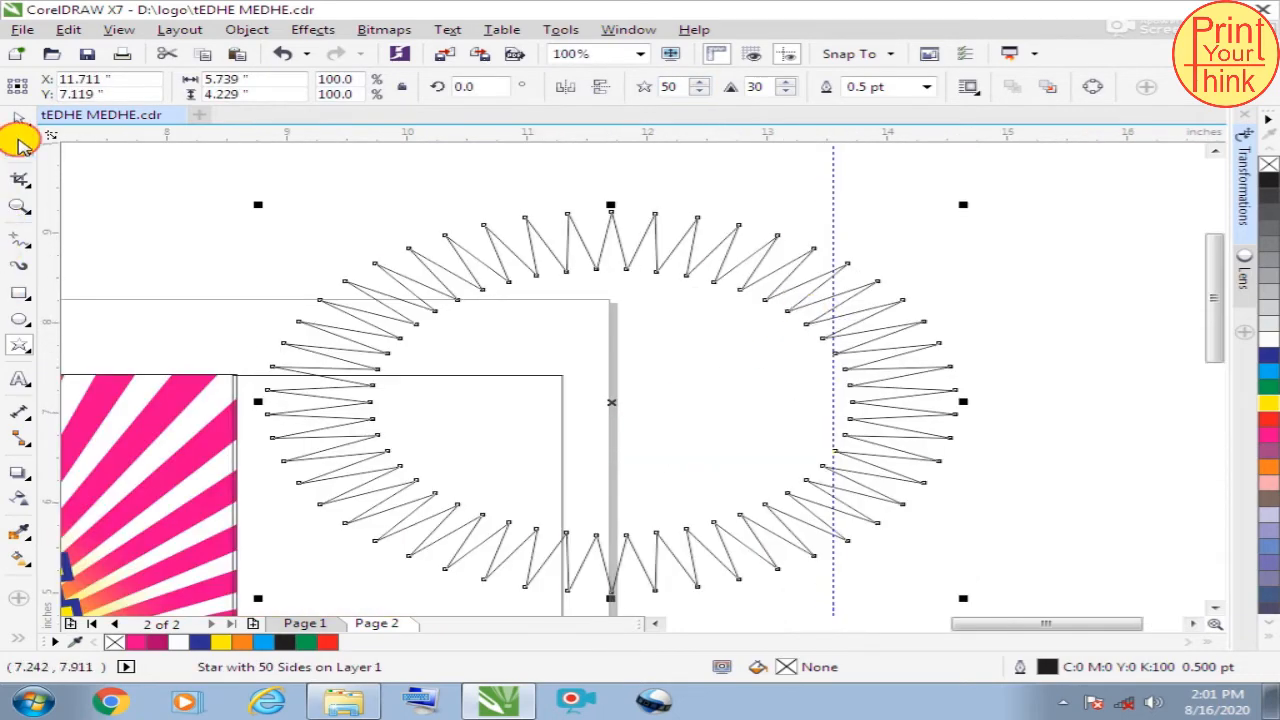
Make the star's points shallower with a sharpness of 11 and curve them with a Push and Pull distortion of amplitude 11
left_click(21, 146)
left_click_drag(627, 267, 631, 233)
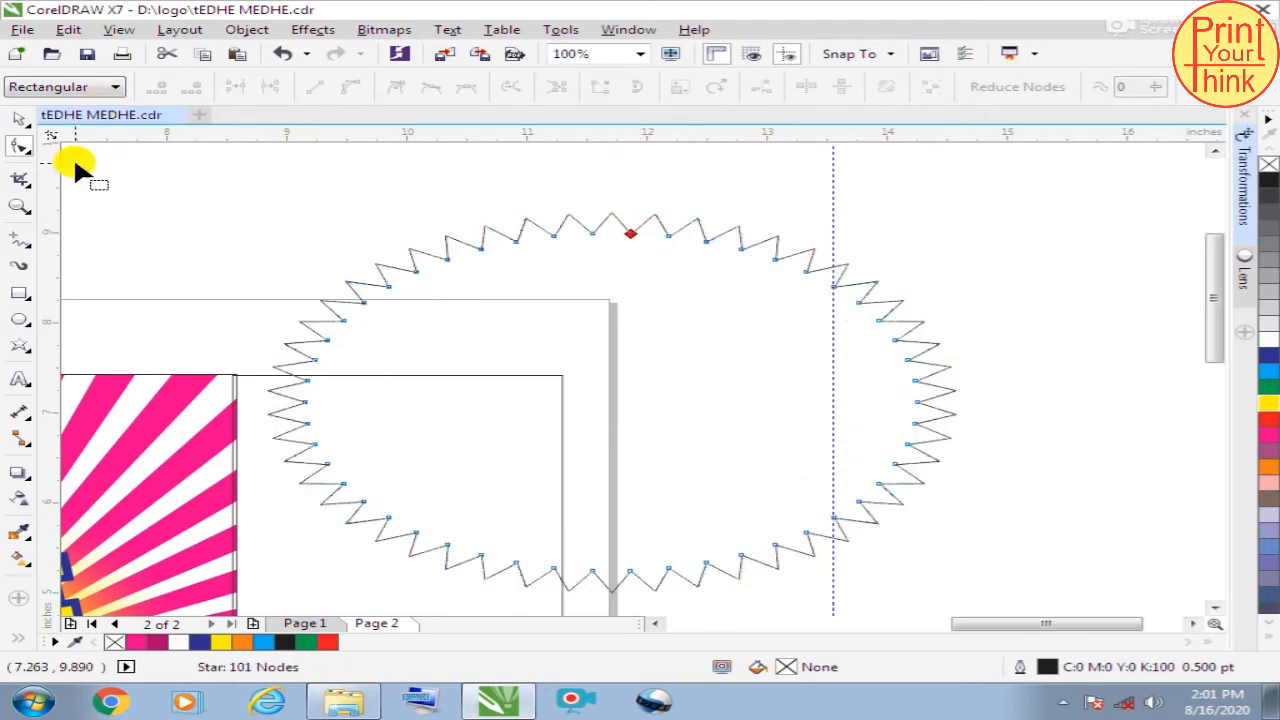
left_click(31, 479)
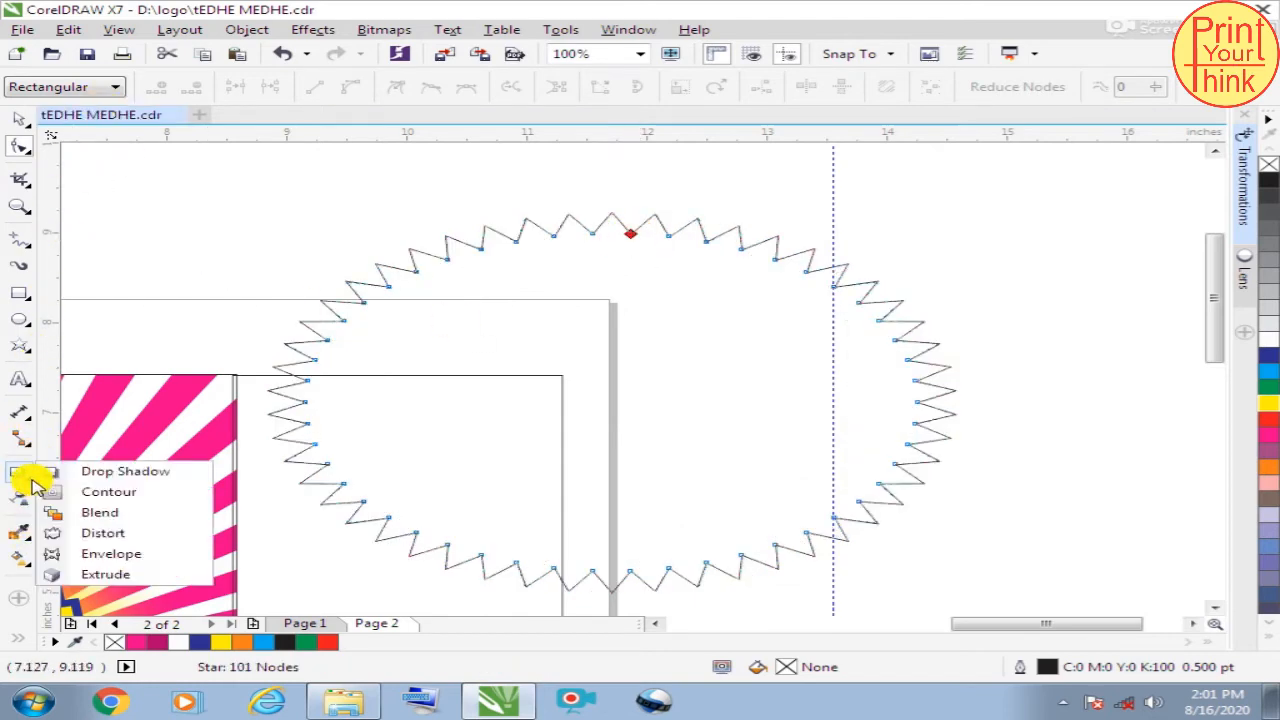
left_click(105, 553)
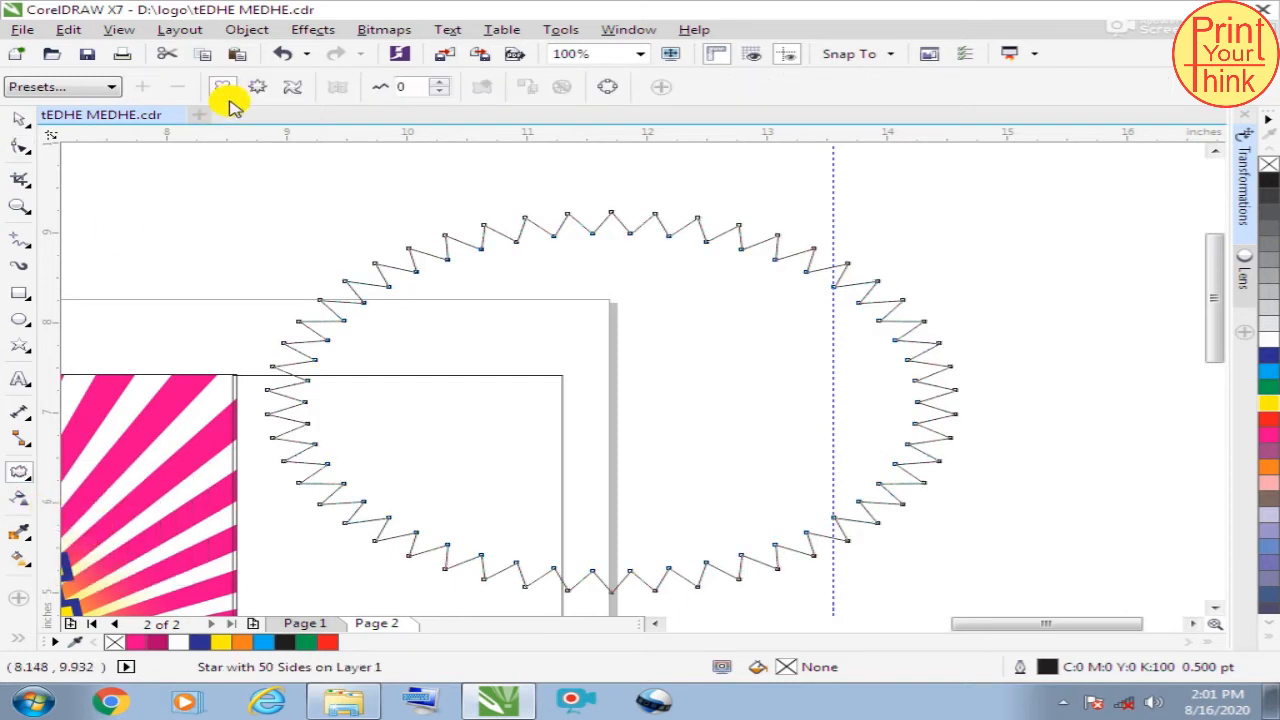
left_click_drag(600, 267, 630, 280)
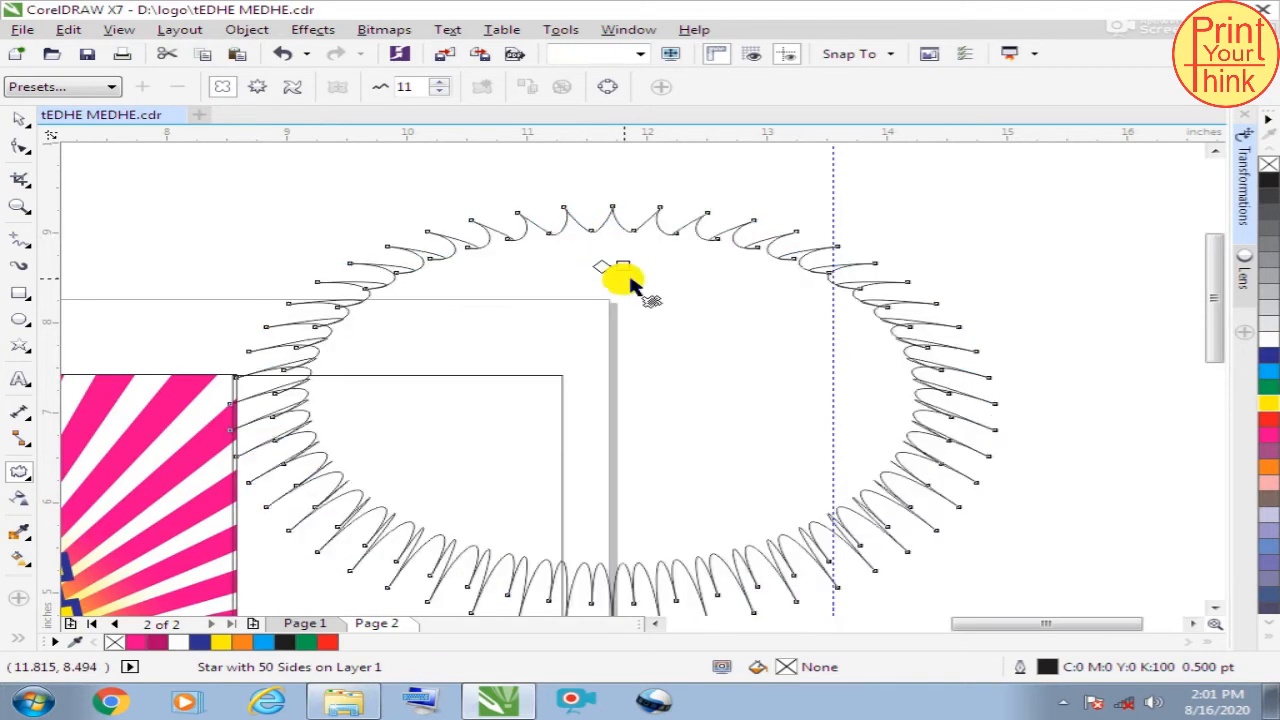
left_click(20, 118)
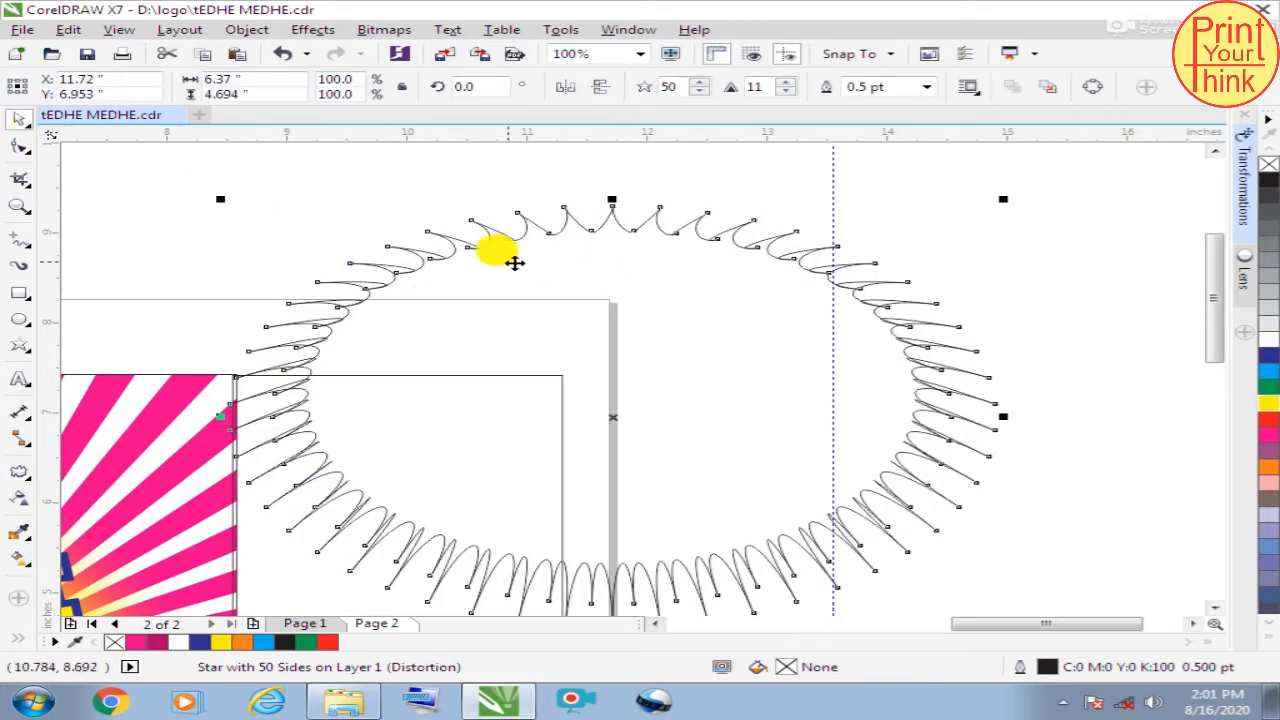
Fill the distorted star burst with black and remove its outline
scroll(530, 262, "down", 1)
left_click(1145, 262)
left_click(733, 330)
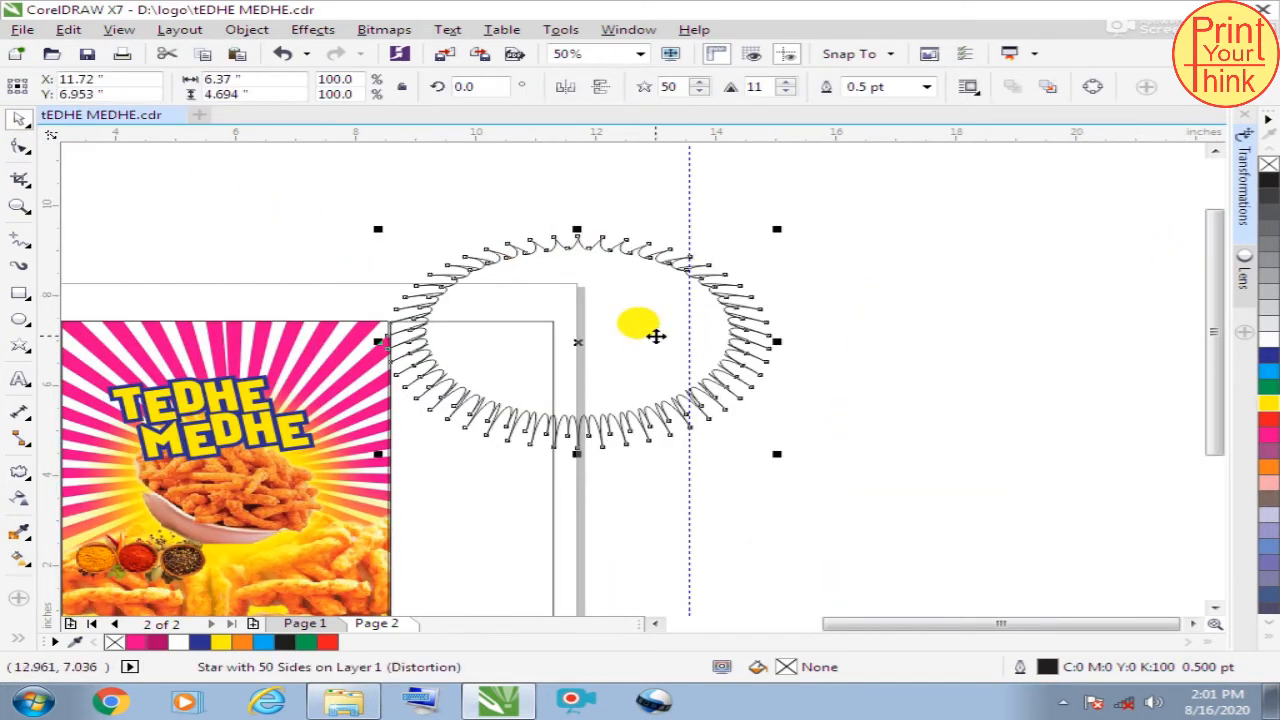
left_click(1267, 180)
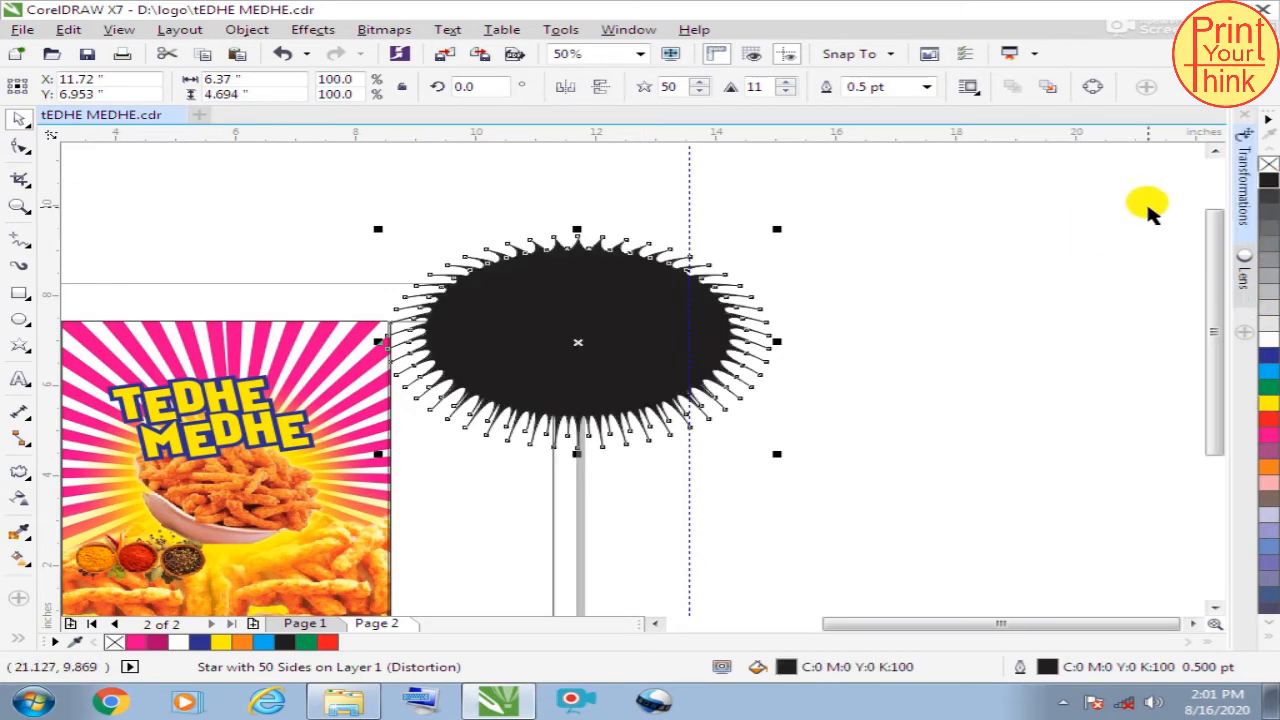
right_click(1266, 164)
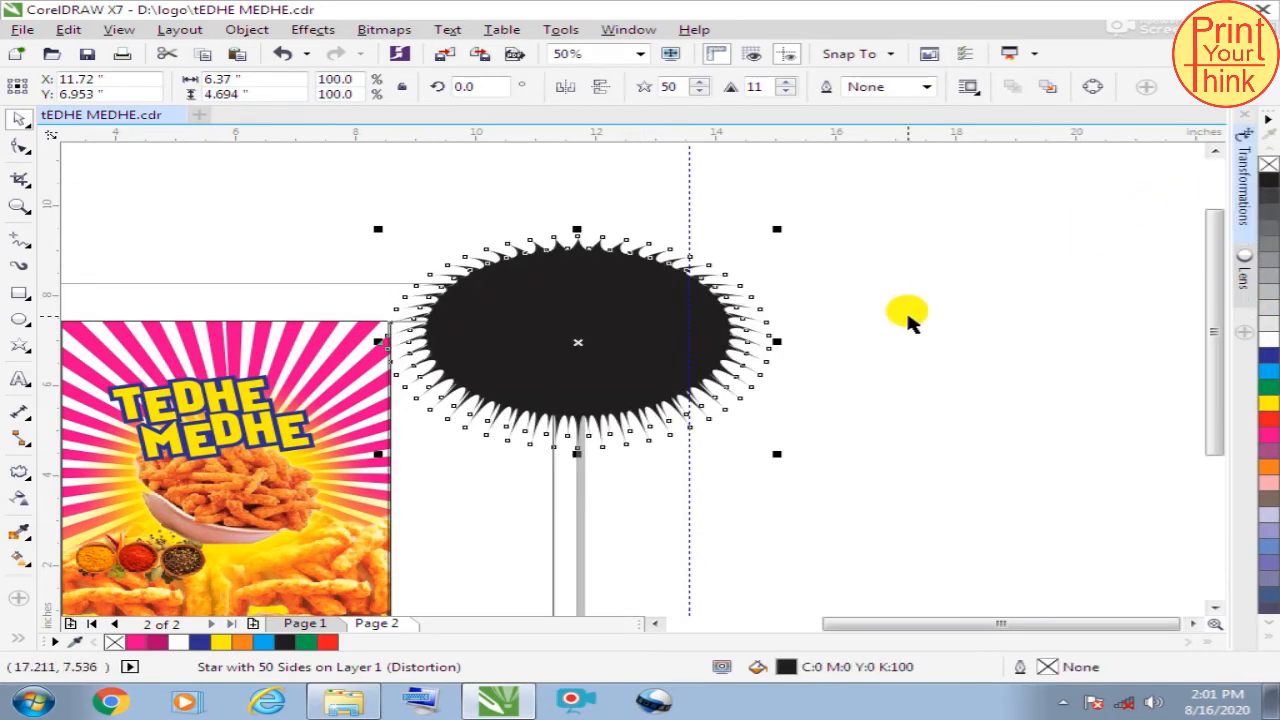
Duplicate the black burst, fill the copy yellow and offset it slightly above the black one as a shadow effect
key("ctrl+d")
left_click(1268, 404)
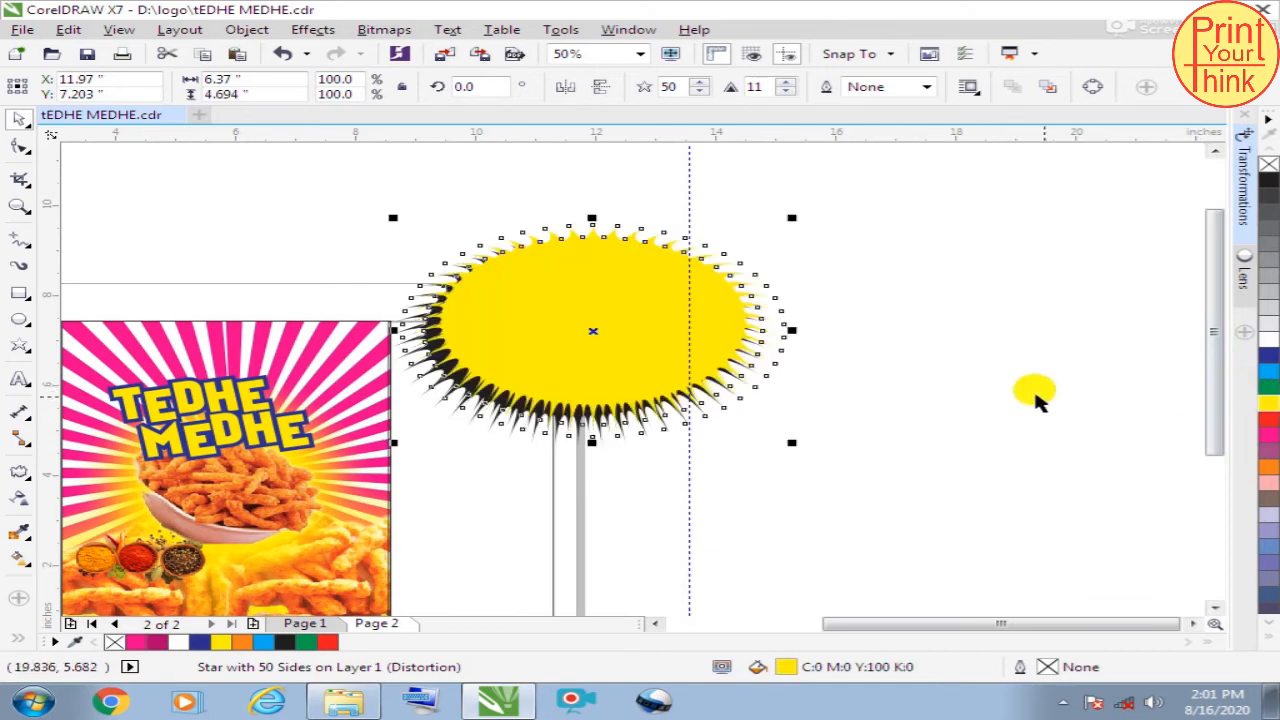
left_click(1035, 392)
left_click_drag(619, 335, 600, 334)
left_click(885, 298)
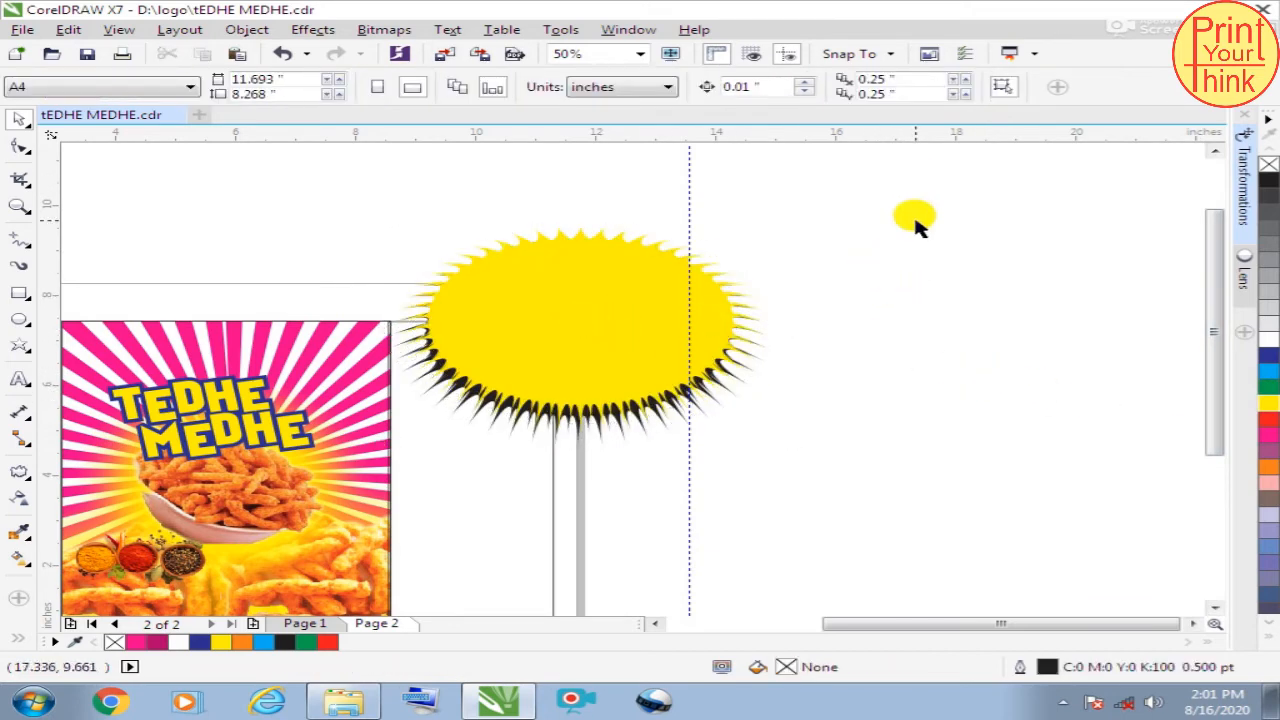
Group the yellow burst with the black burst behind it
left_click_drag(918, 228, 382, 482)
key("ctrl+g")
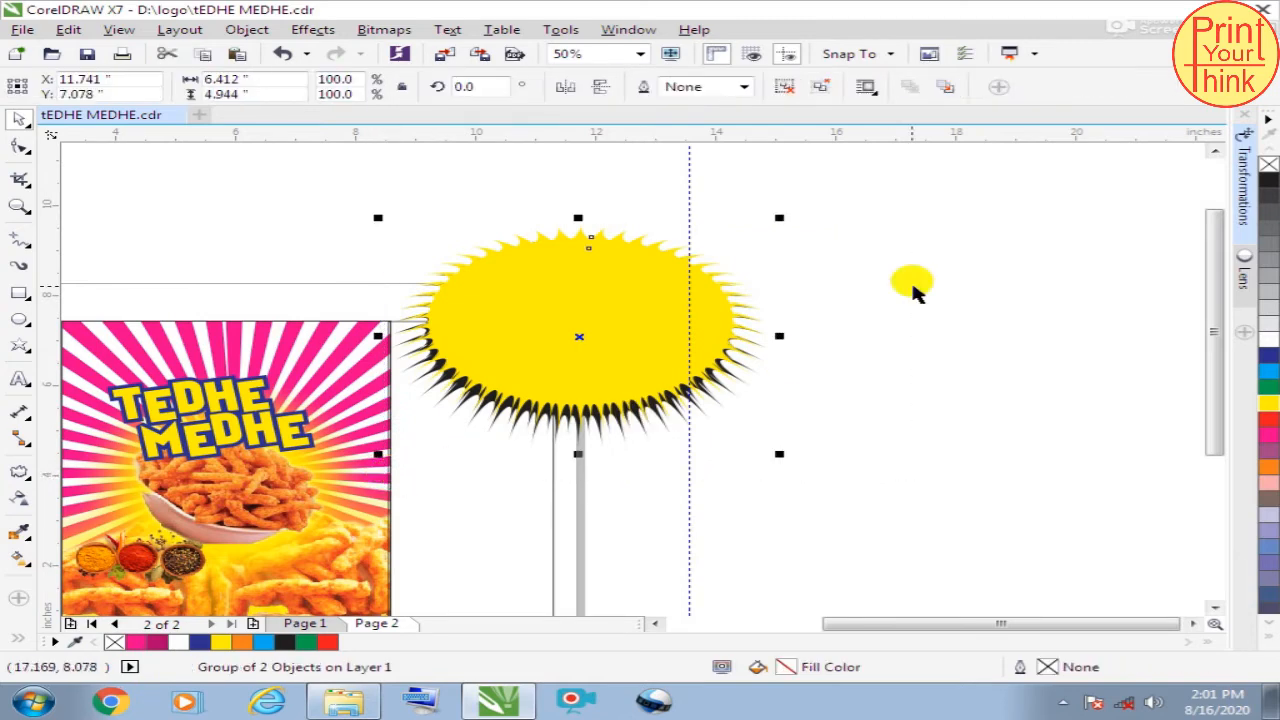
left_click(914, 280)
Add the two-line artistic text "20% EXTRA" in 24 pt Arial to the right of the burst, with every letter capitalised
left_click(20, 380)
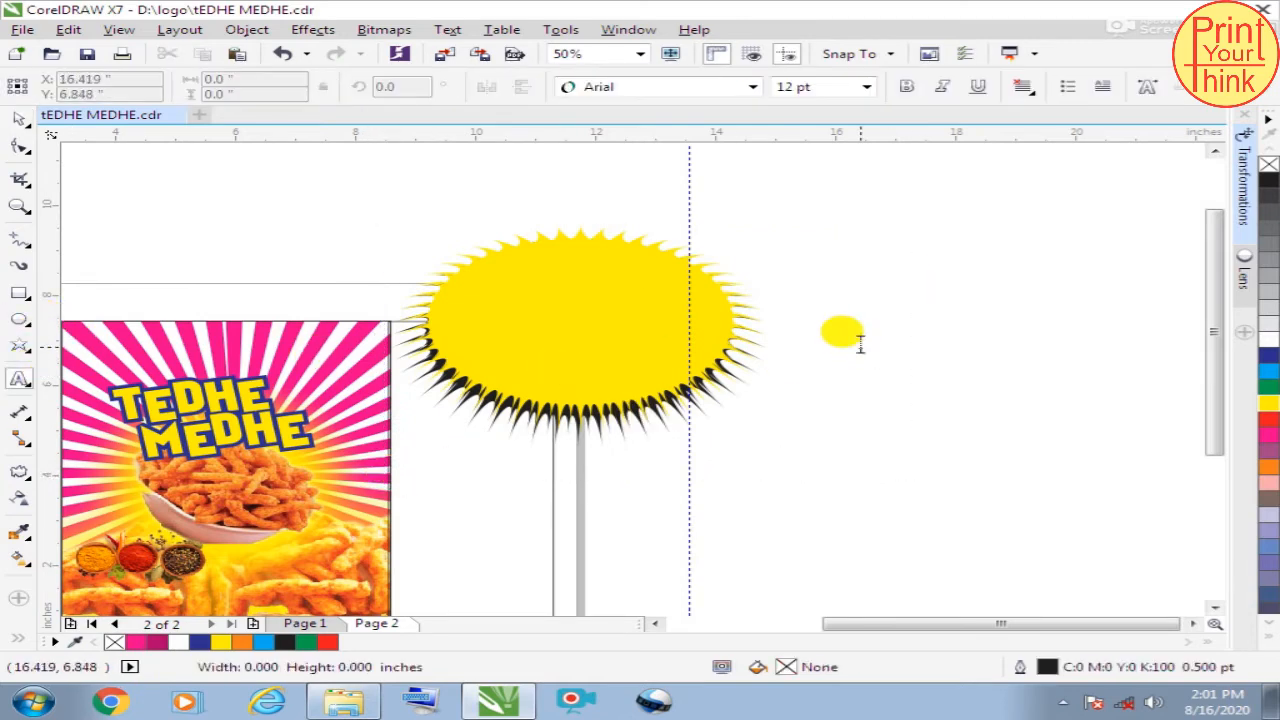
left_click(858, 340)
type("20")
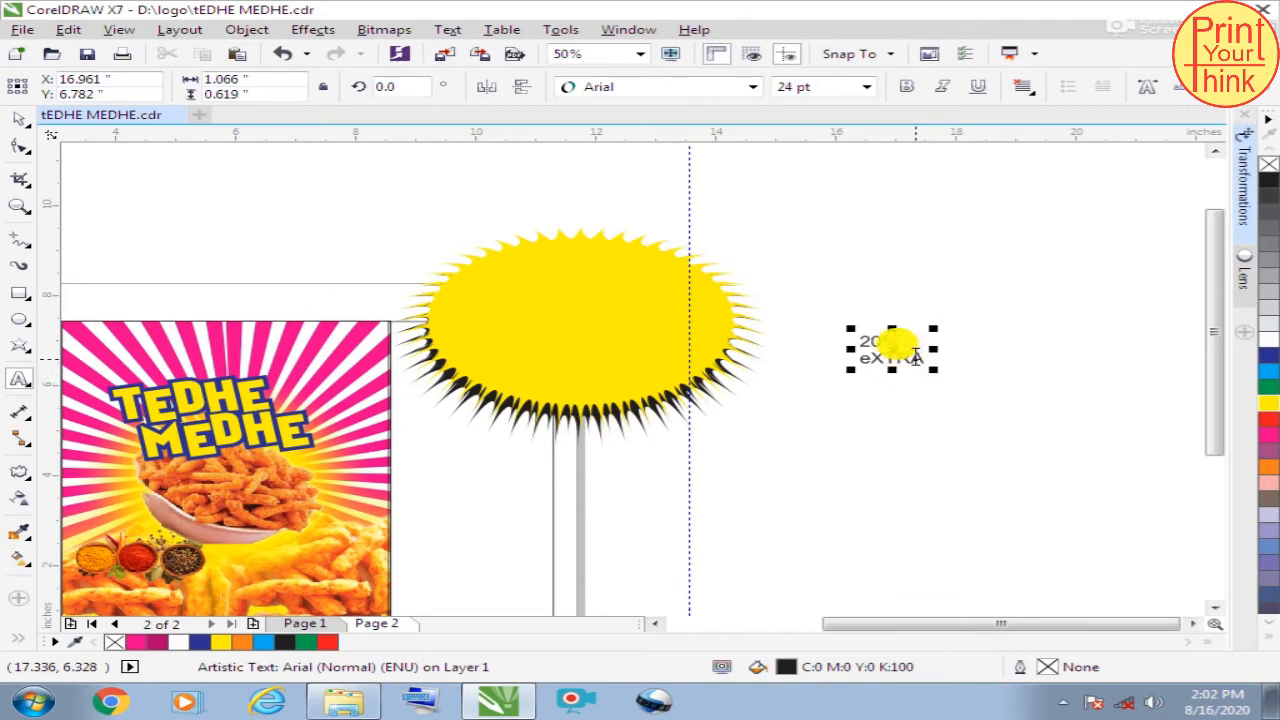
scroll(932, 355, "up", 2)
left_click_drag(808, 360, 770, 365)
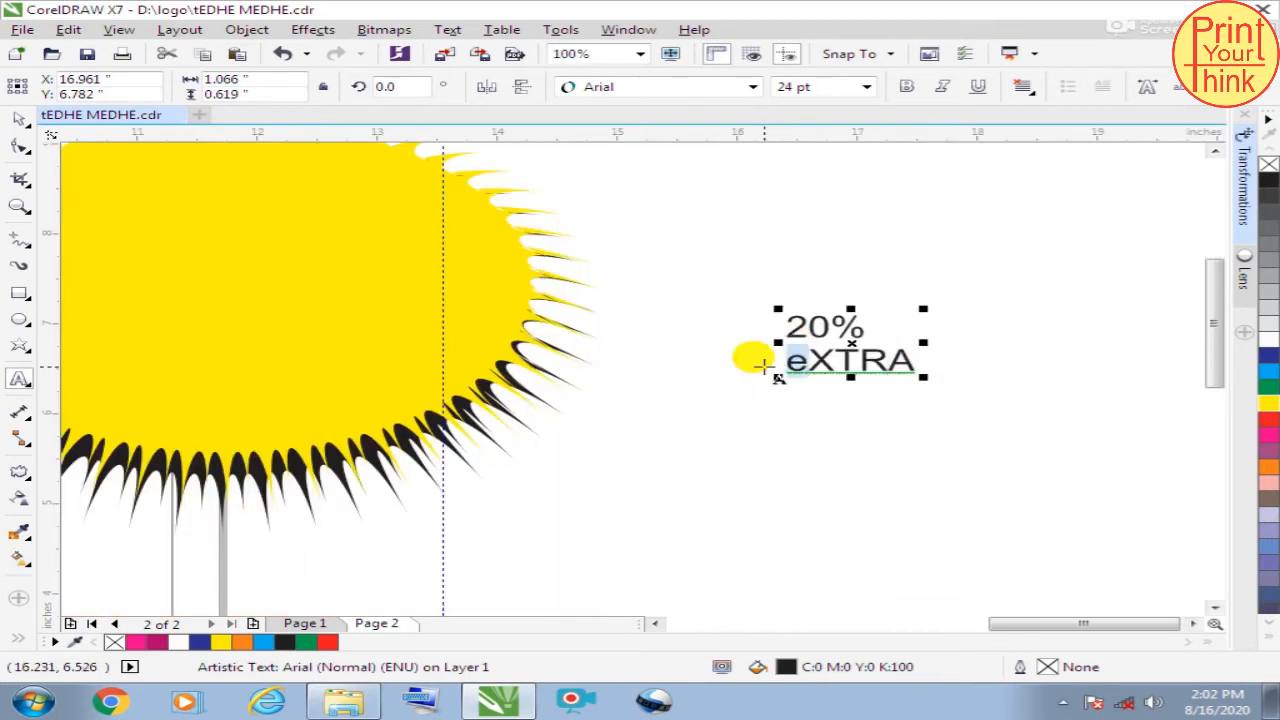
type("E")
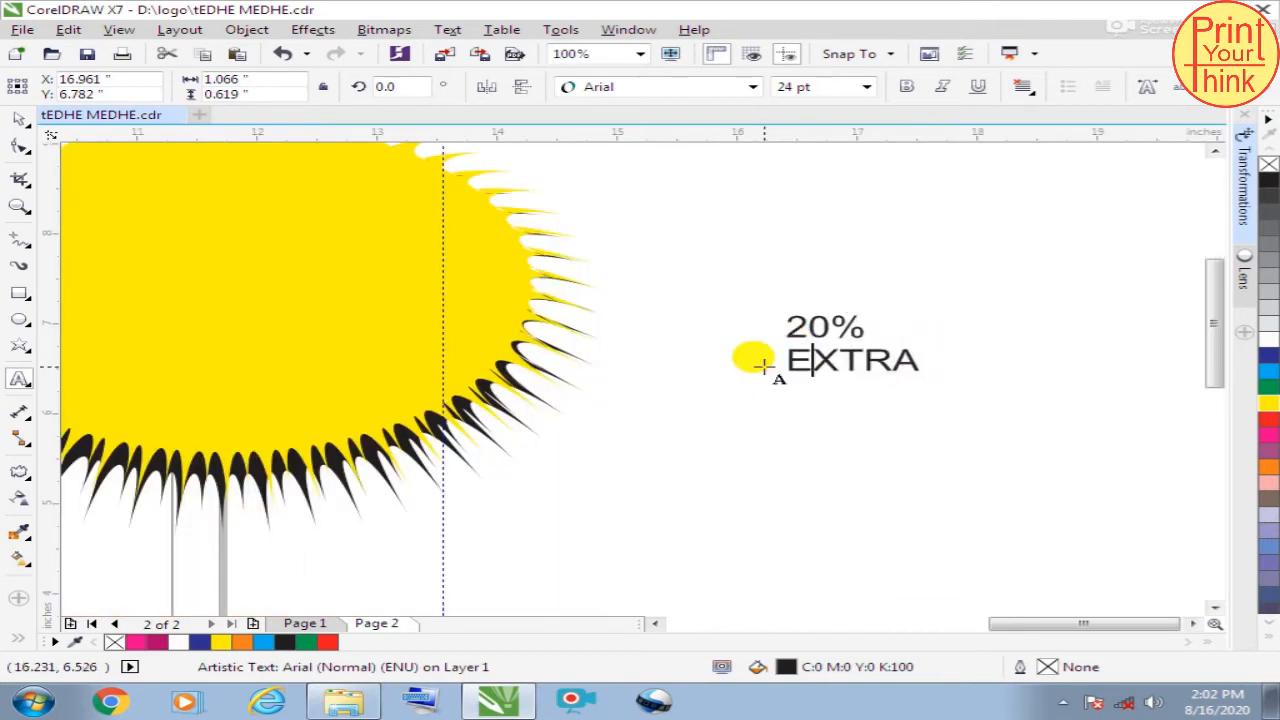
key("Escape")
left_click(21, 118)
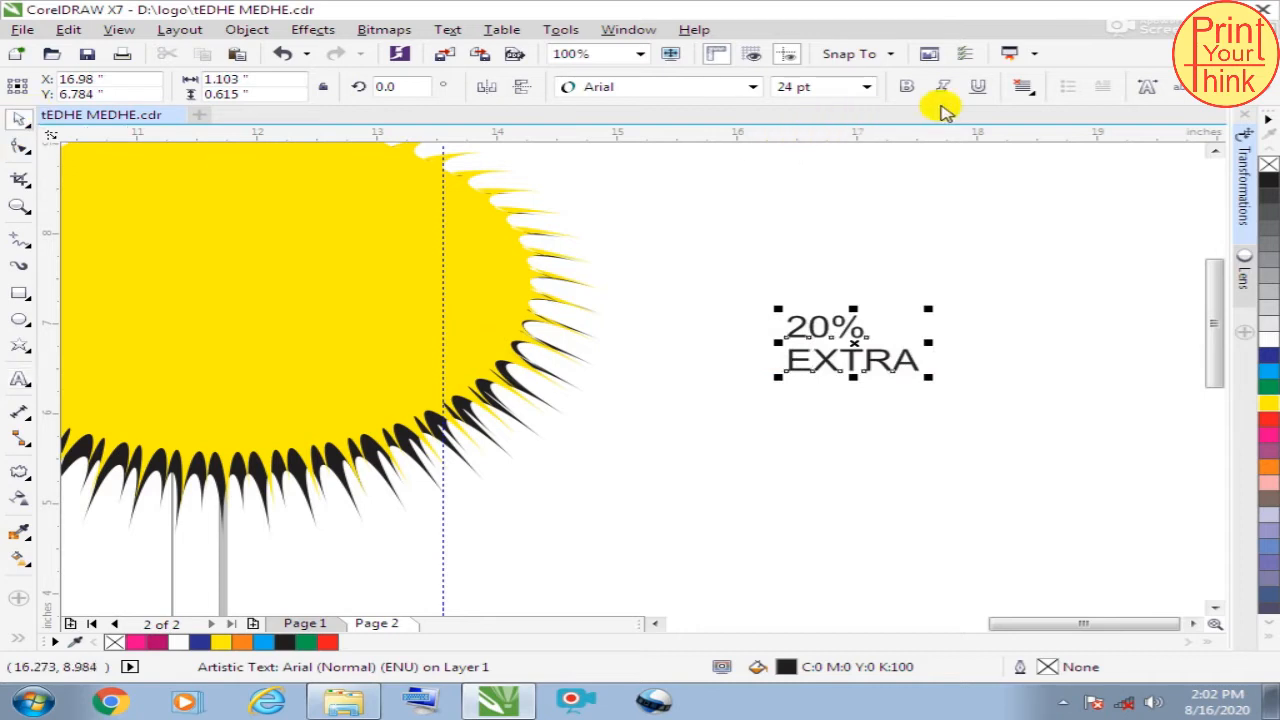
Centre-align the two lines of the "20% EXTRA" text
left_click(1040, 90)
left_click(1070, 146)
left_click(1057, 237)
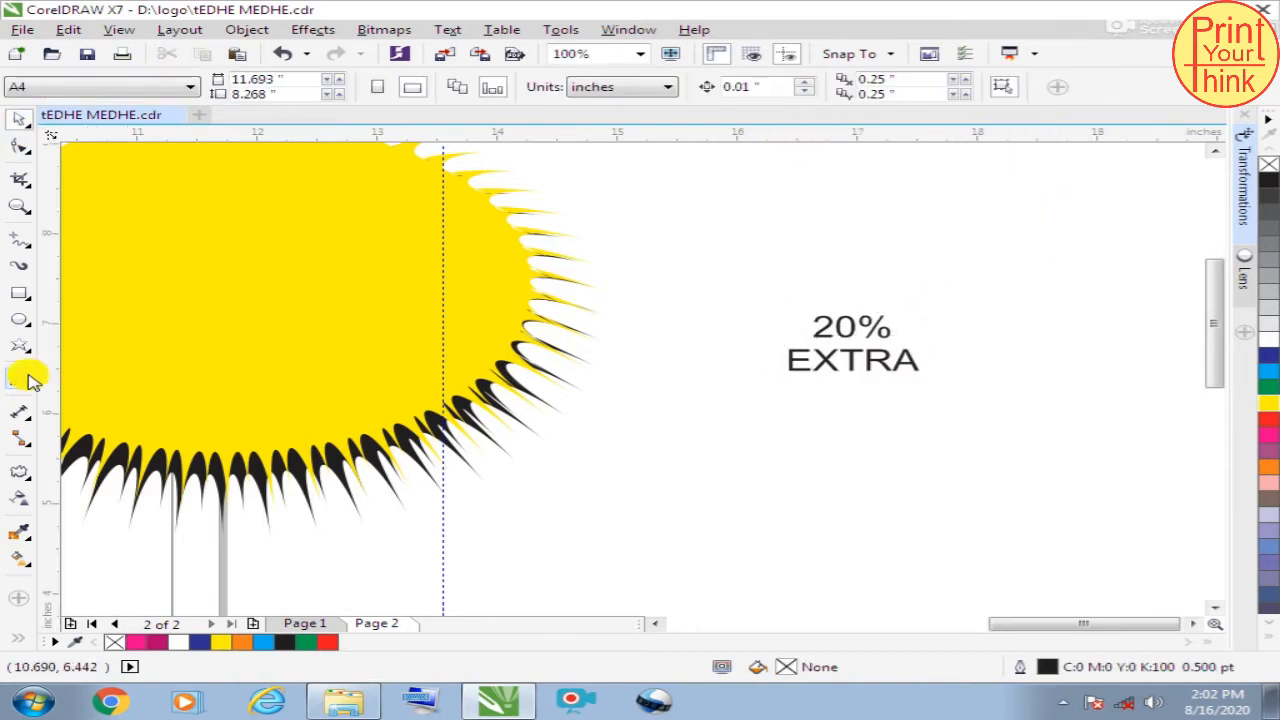
Set only the "20%" line of the text to 30 pt and make it bold
left_click(27, 375)
left_click(840, 318)
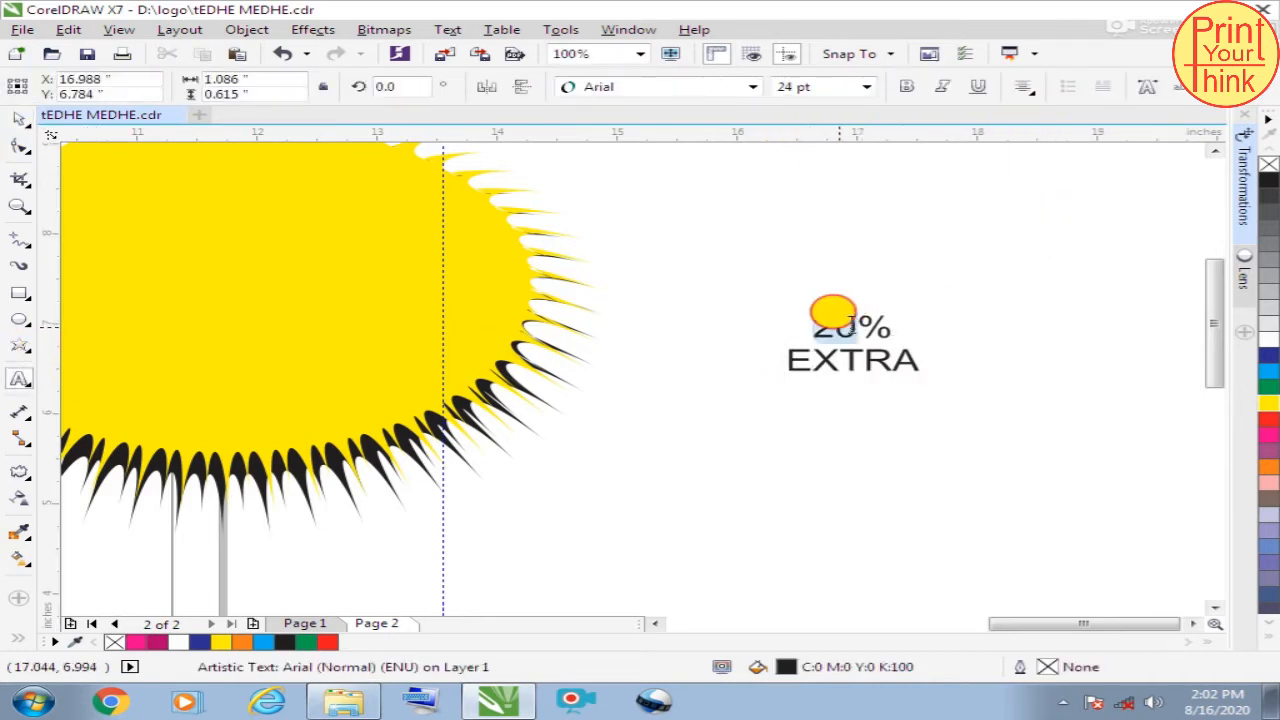
double_click(840, 318)
left_click(787, 87)
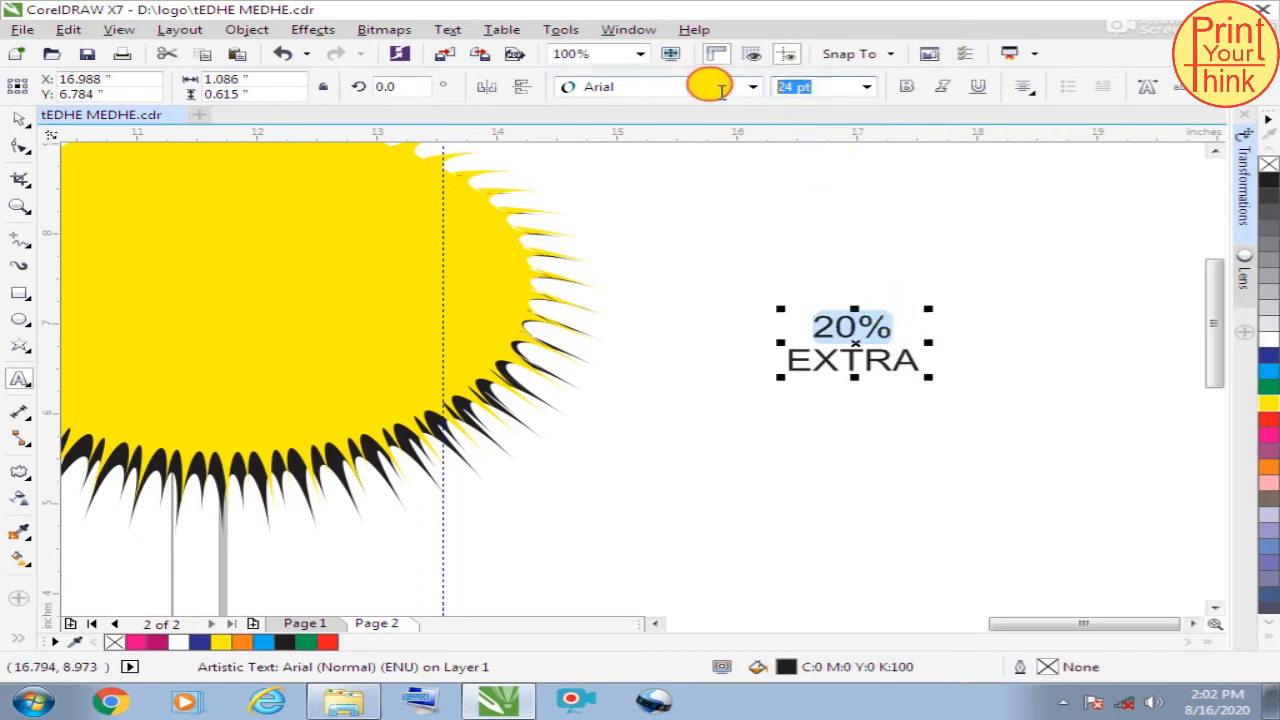
type("30")
key("Return")
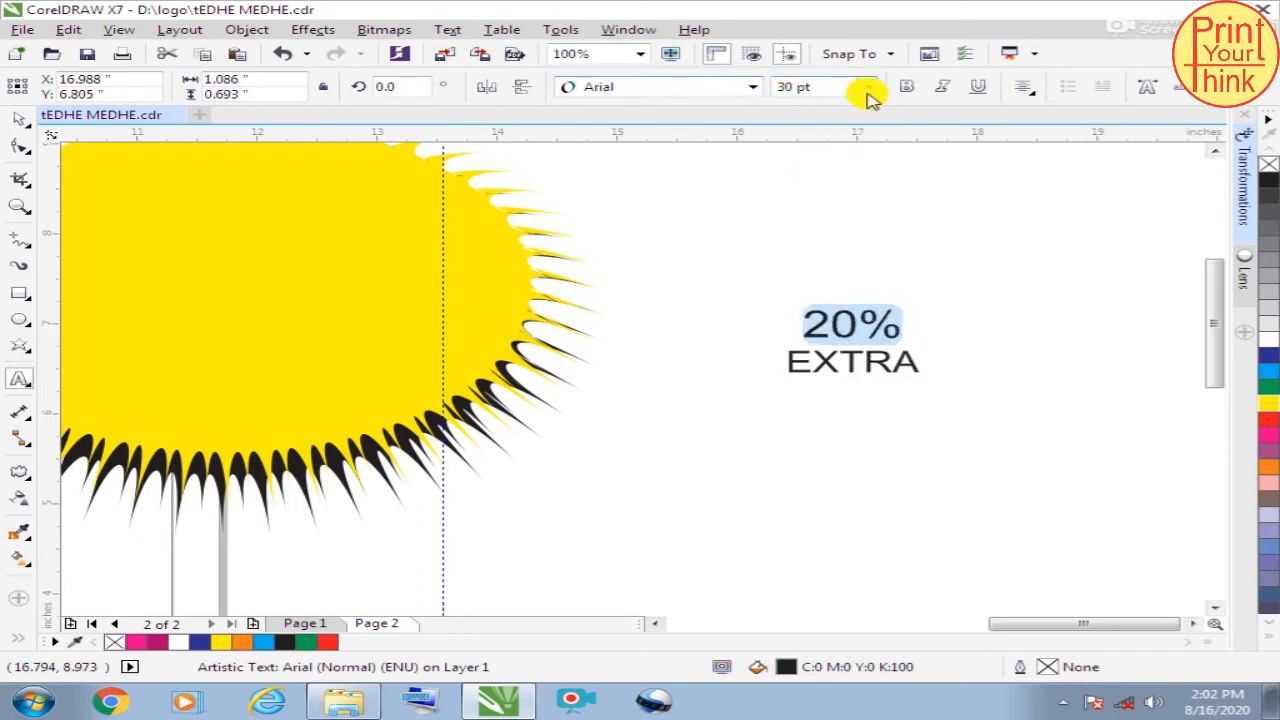
left_click(18, 122)
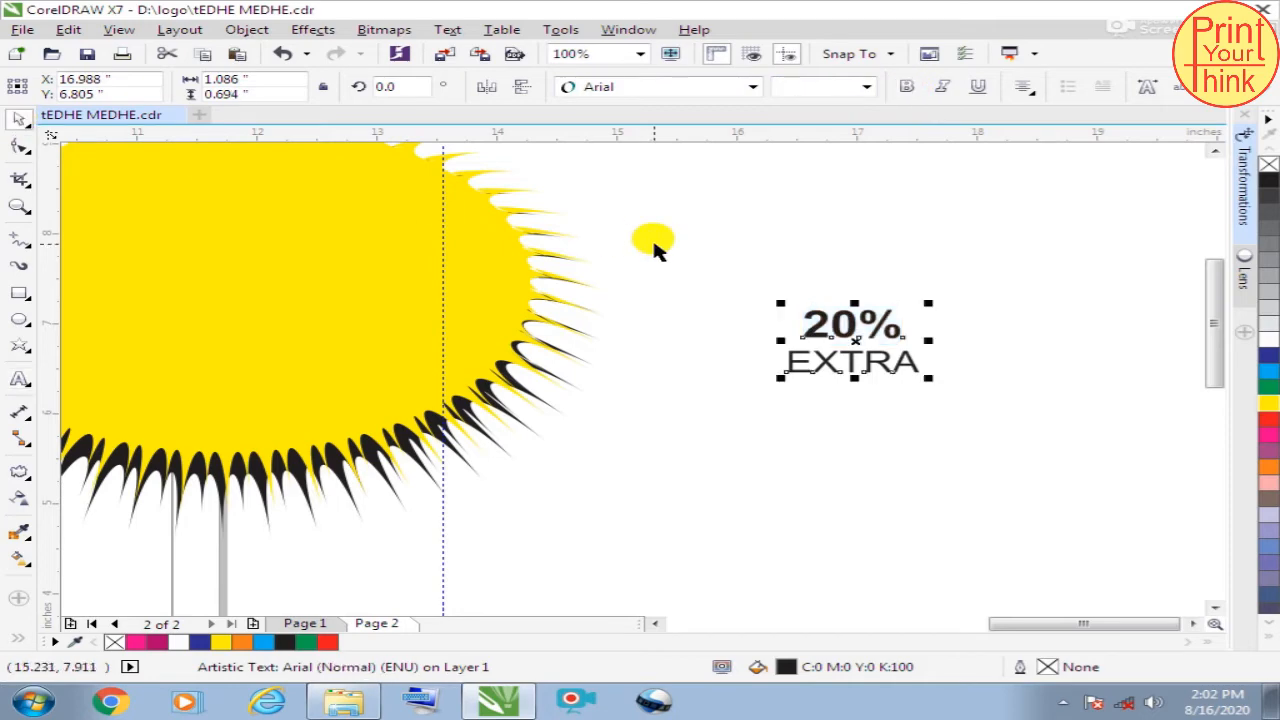
left_click(651, 249)
Move the "20% EXTRA" text onto the yellow burst and enlarge it to about 3.31 by 2.12 inches
left_click_drag(880, 333, 257, 251)
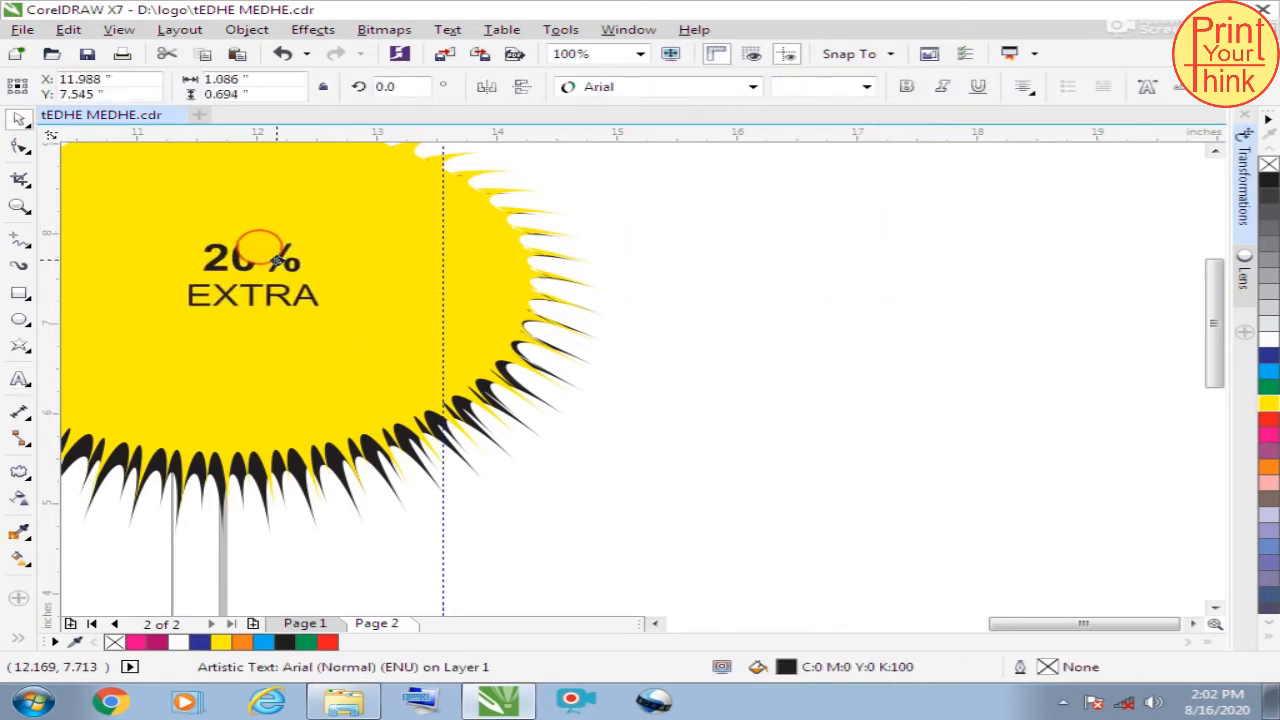
scroll(375, 283, "down", 2)
scroll(243, 272, "up", 2)
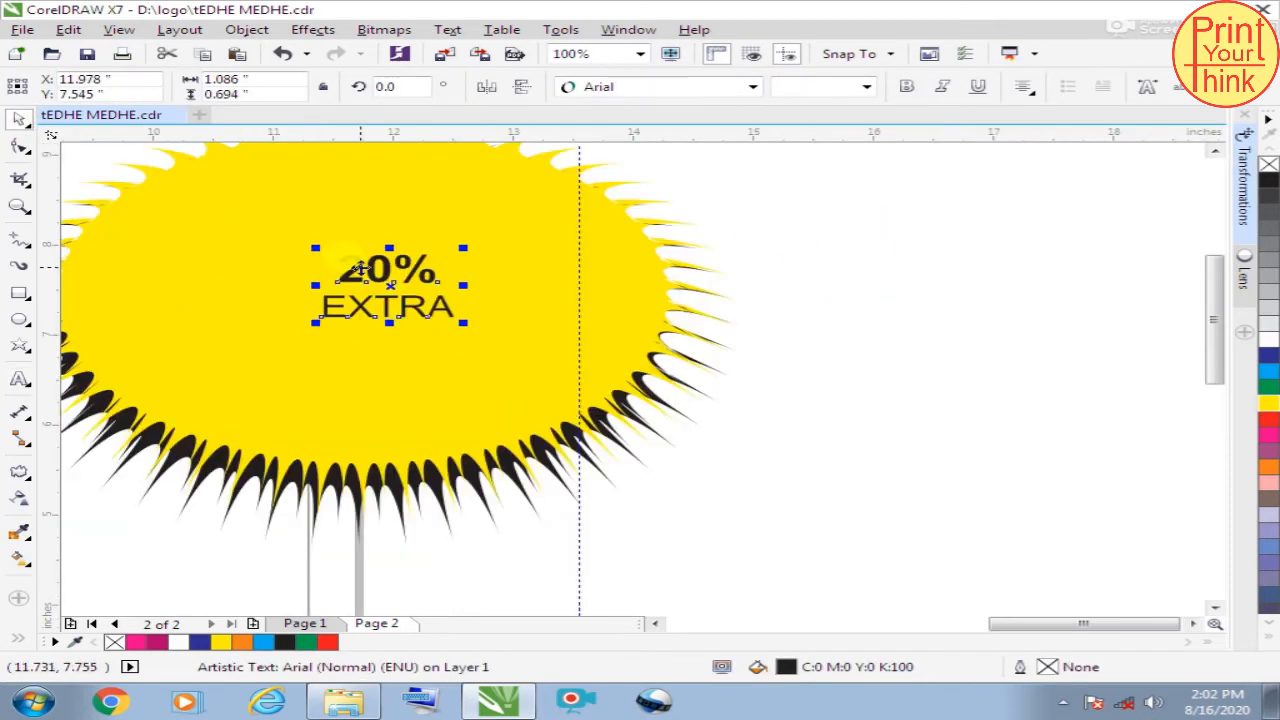
left_click_drag(360, 268, 179, 226)
left_click_drag(283, 282, 550, 407)
left_click_drag(398, 268, 422, 244)
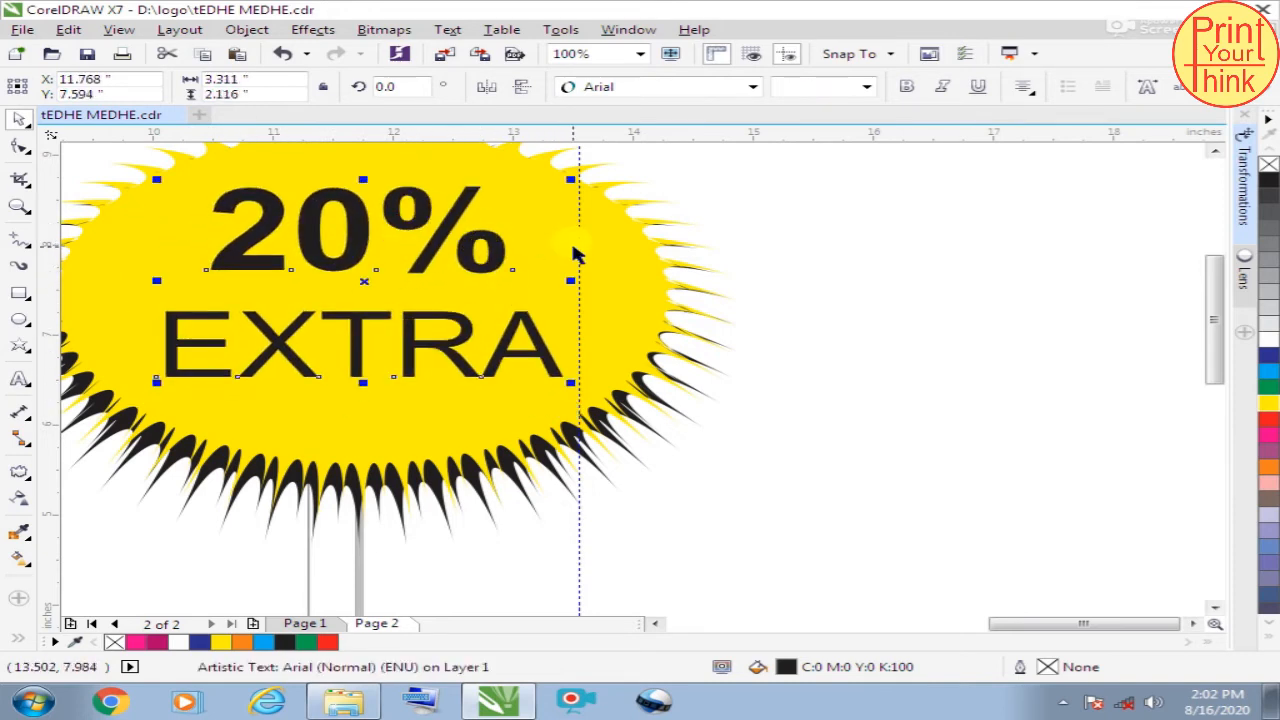
scroll(575, 255, "down", 2)
scroll(493, 247, "up", 1)
left_click(844, 192)
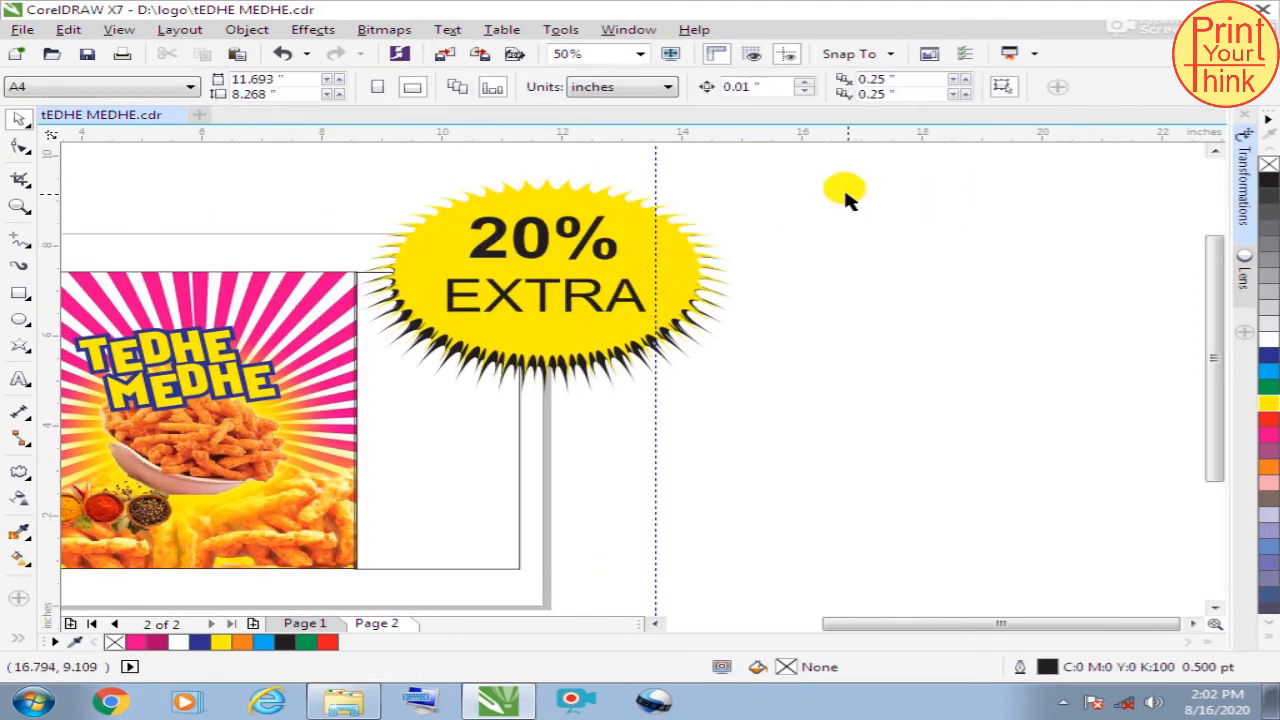
Change the "20% EXTRA" font to Faktos and enlarge the text slightly within the burst
left_click(577, 217)
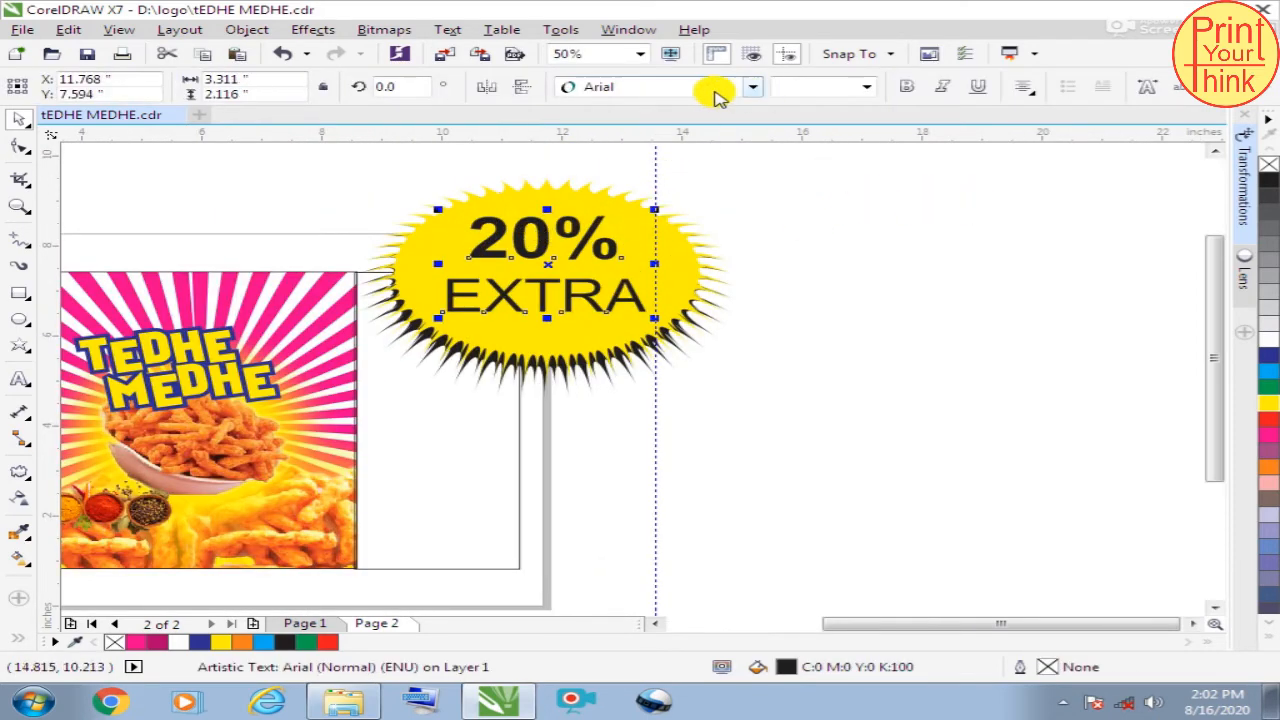
left_click(695, 87)
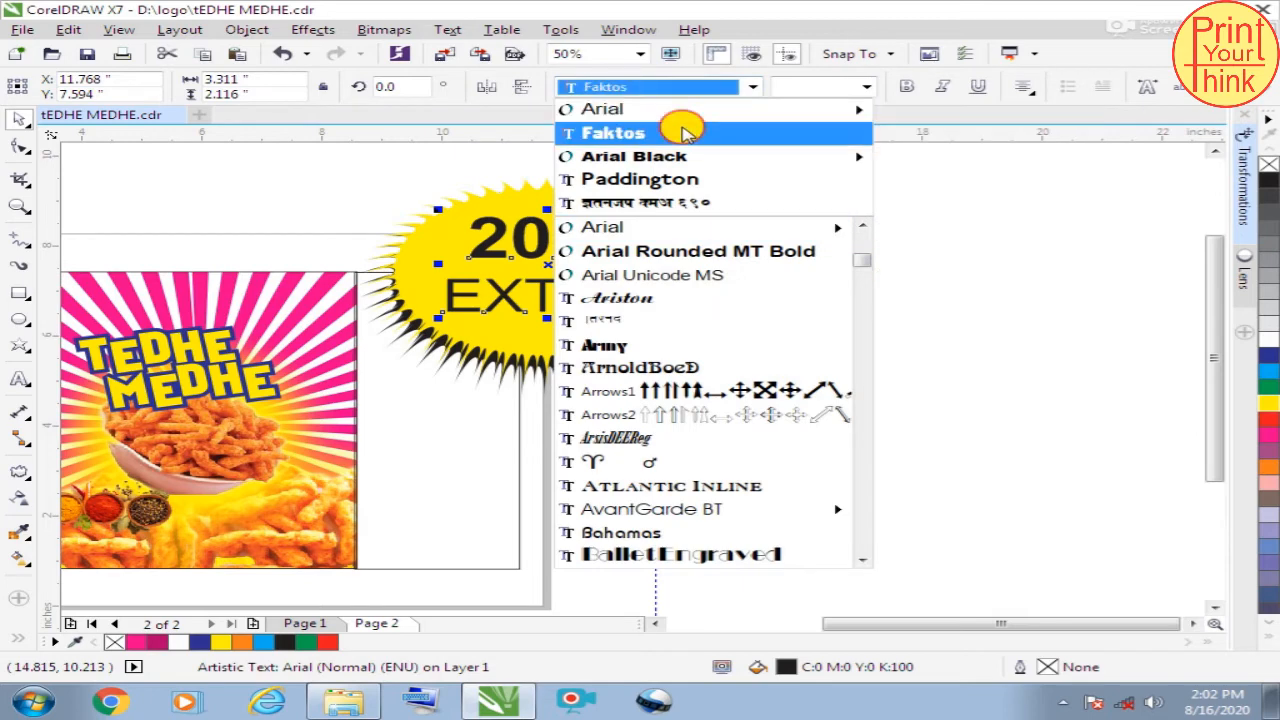
left_click(682, 126)
left_click(767, 191)
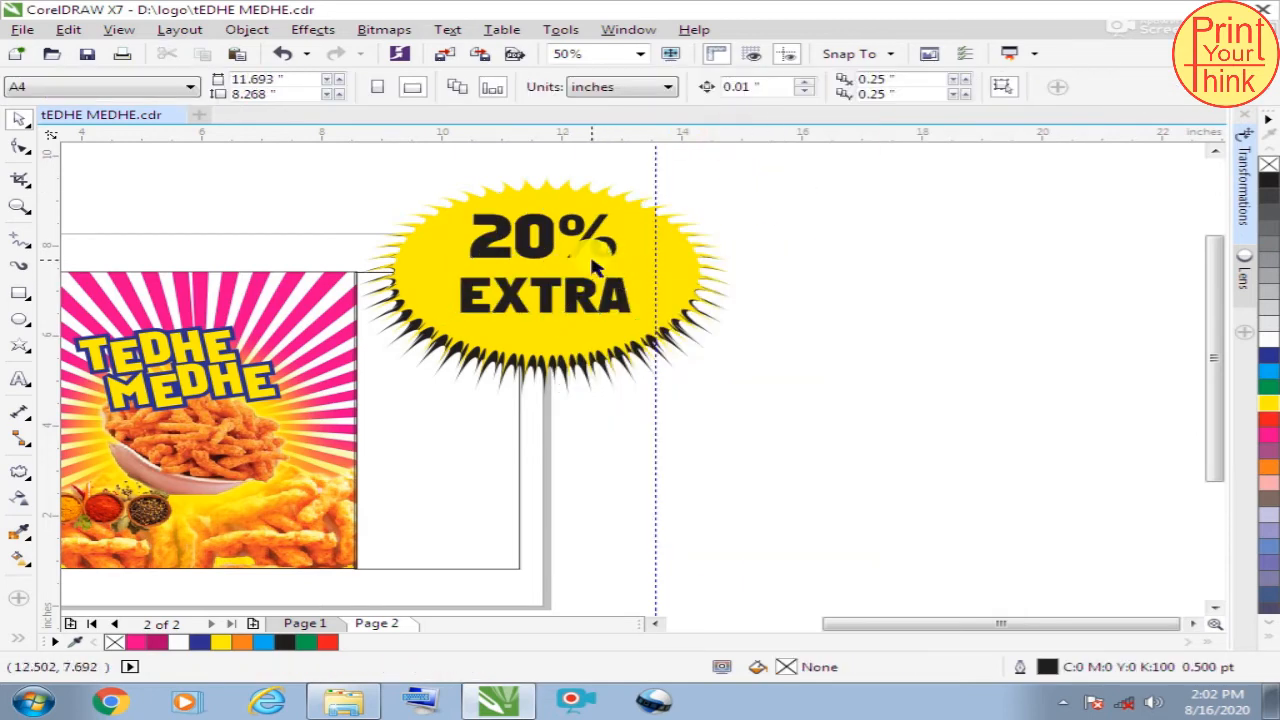
left_click_drag(587, 241, 659, 264)
left_click(910, 238)
Group the "20% EXTRA" text with the burst behind it
scroll(748, 265, "down", 1)
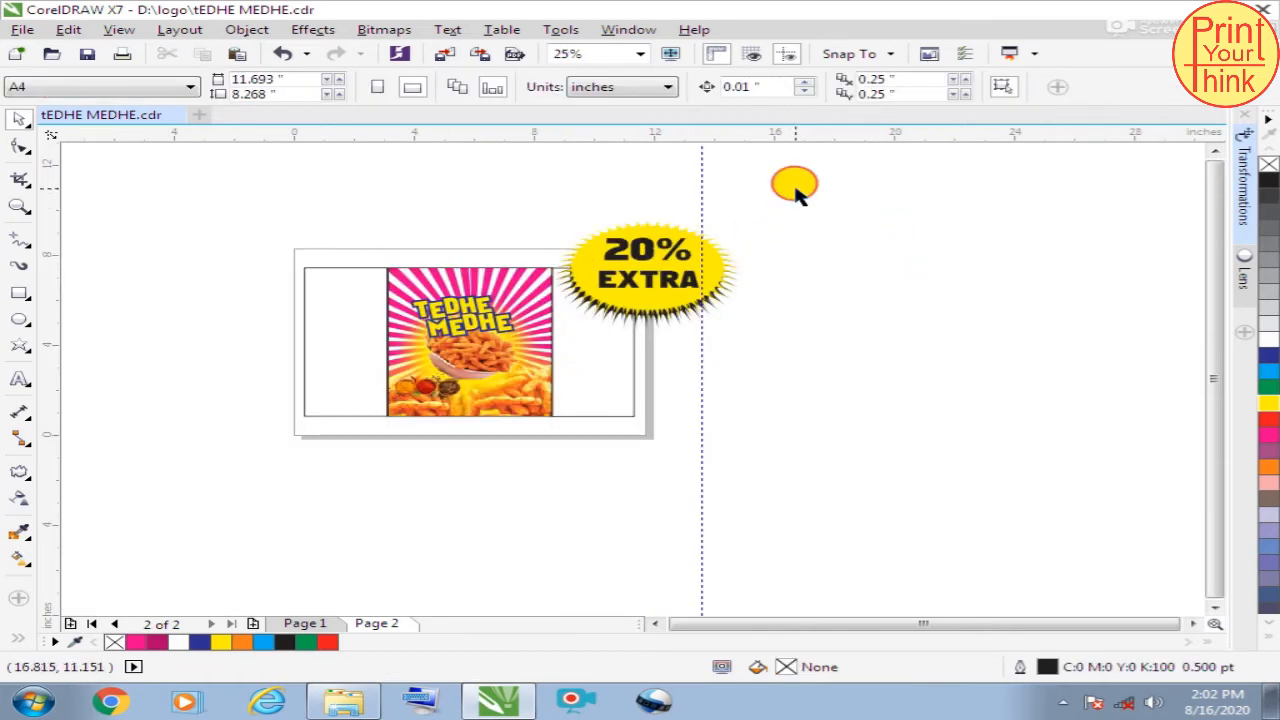
left_click_drag(796, 193, 525, 354)
key("ctrl+g")
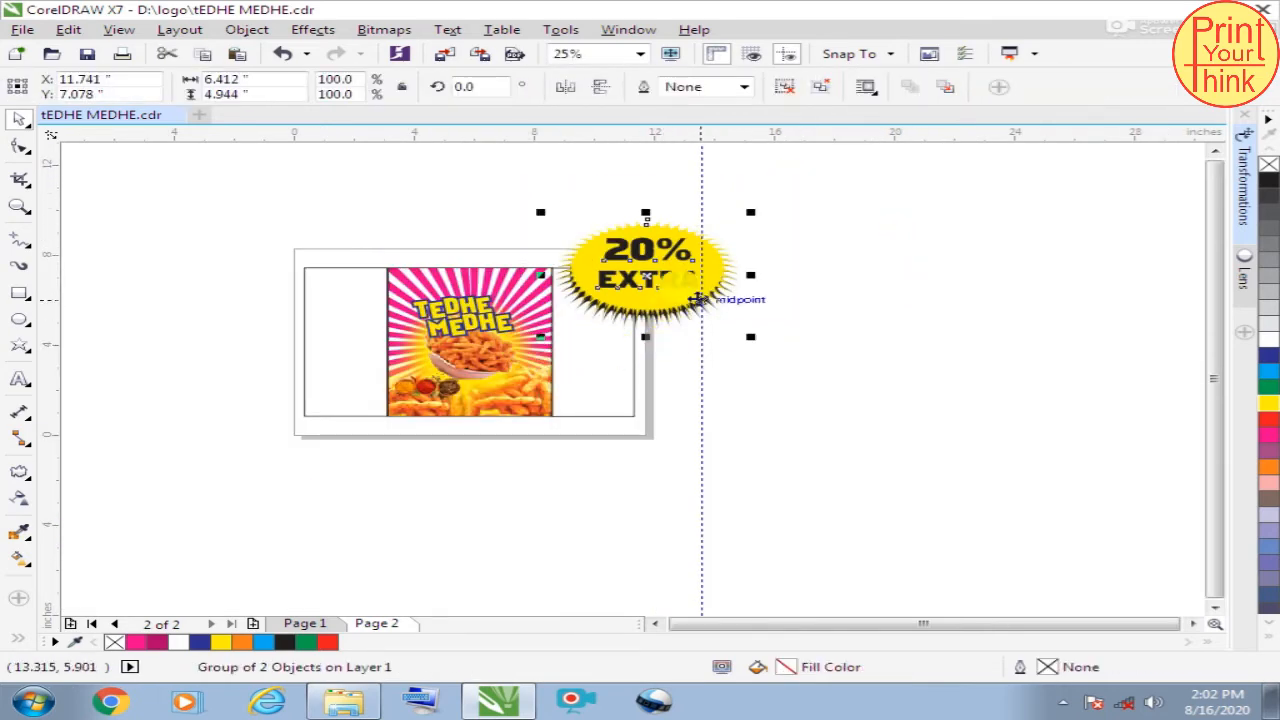
Shrink the badge to about 1.87 by 1.45 inches and place it in the upper-right corner of the front panel
left_click_drag(750, 212, 666, 266)
scroll(548, 283, "up", 2)
scroll(765, 333, "down", 2)
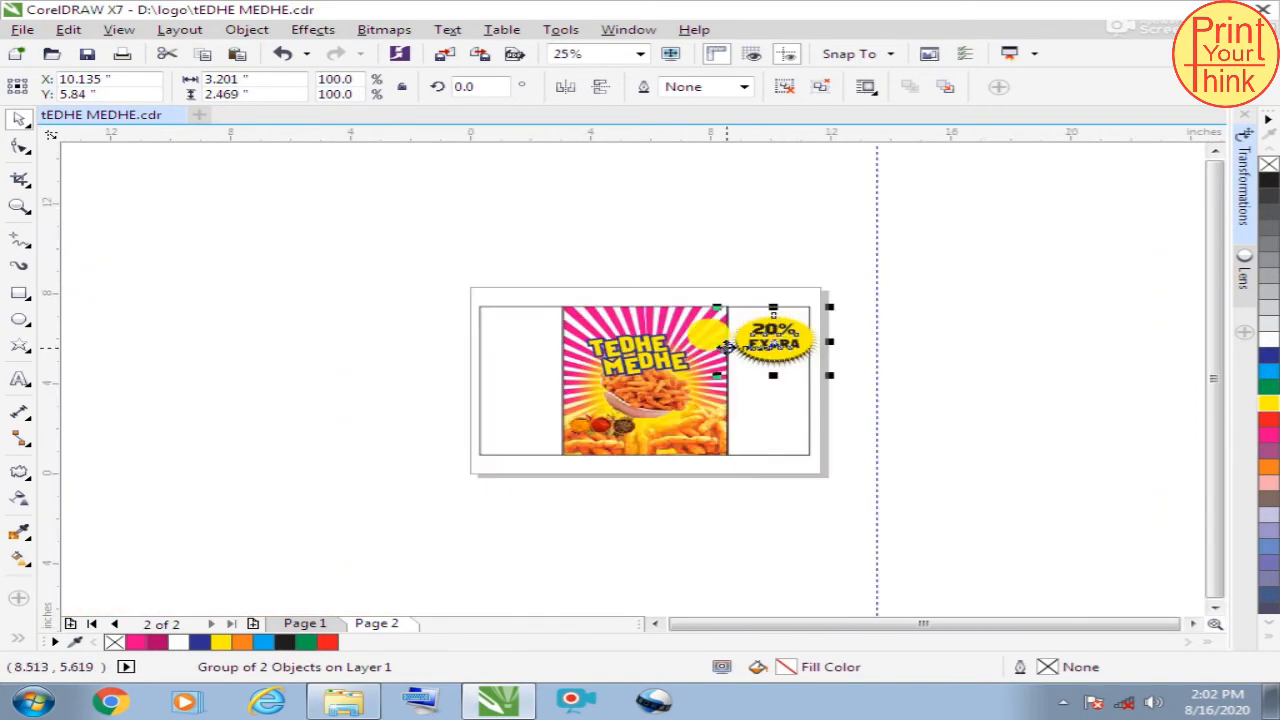
scroll(761, 341, "up", 1)
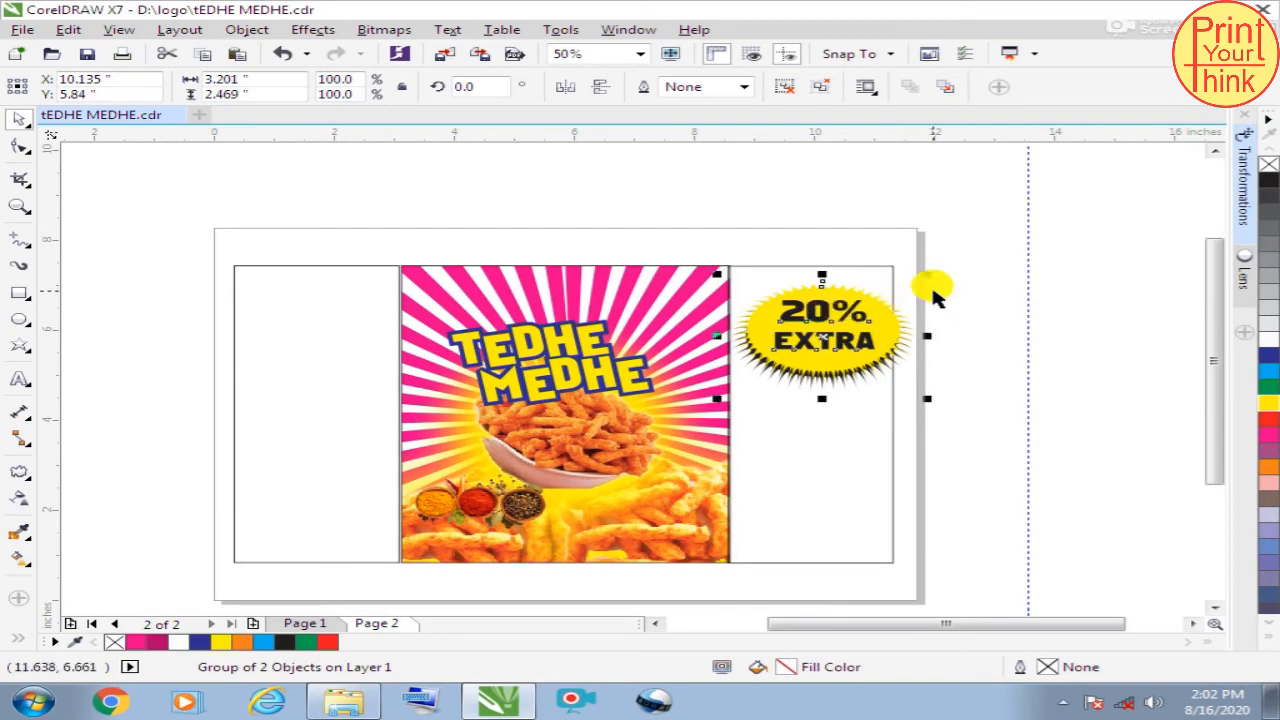
left_click_drag(930, 278, 903, 282)
left_click_drag(802, 361, 671, 317)
scroll(671, 317, "up", 2)
left_click_drag(975, 175, 757, 329)
scroll(757, 329, "down", 2)
left_click_drag(655, 380, 706, 331)
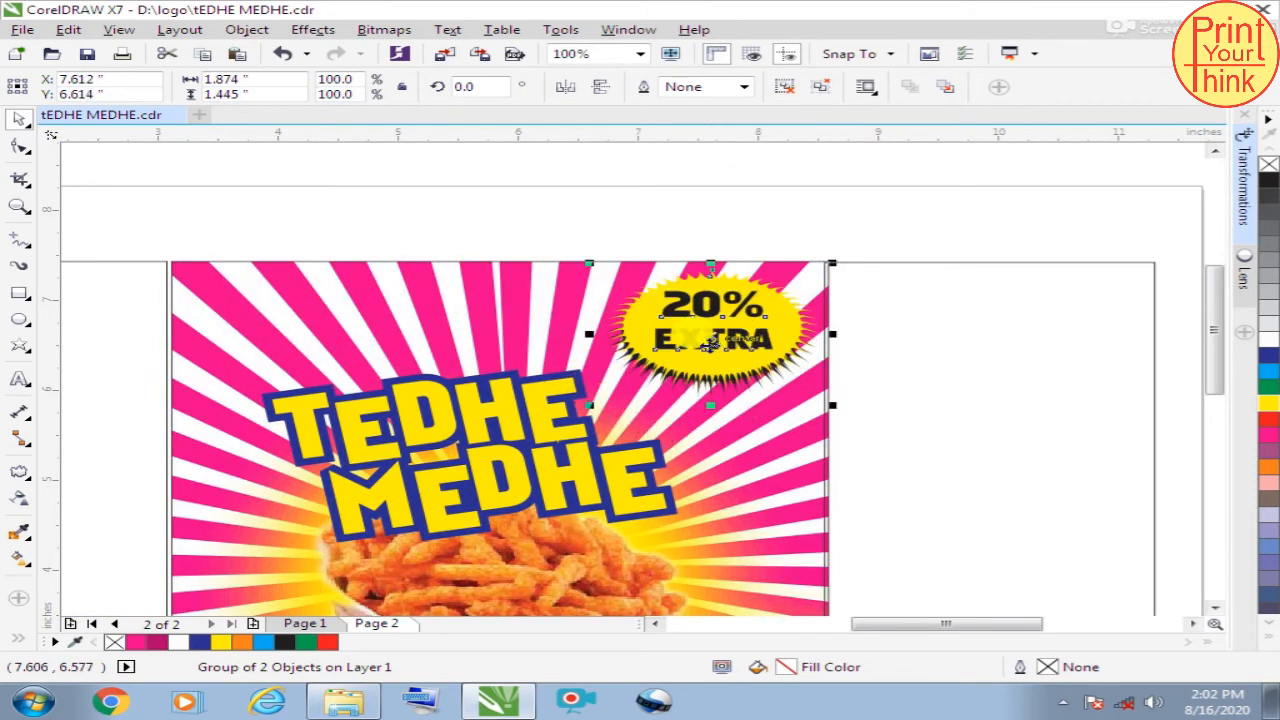
Tilt the "20% EXTRA" badge slightly clockwise and fine-tune its position in the front panel's upper-right corner
left_click(776, 297)
left_click_drag(829, 262, 871, 307)
left_click(869, 307)
mouse_move(756, 328)
left_mouse_down()
mouse_move(763, 344)
mouse_move(751, 349)
left_mouse_up()
left_click(857, 201)
scroll(853, 220, "down", 2)
scroll(851, 250, "up", 1)
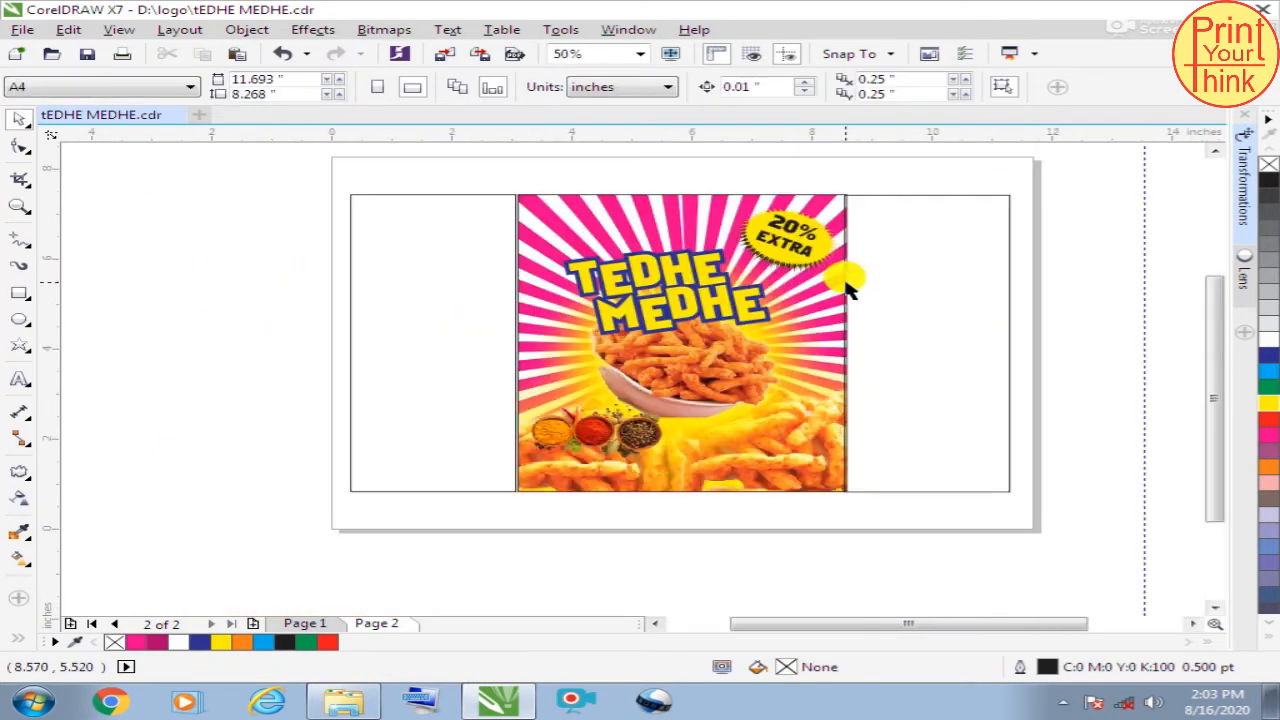
Fill the front panel's PowerClip rectangle with dark magenta, C0 M100 Y0 K40
left_click(553, 220)
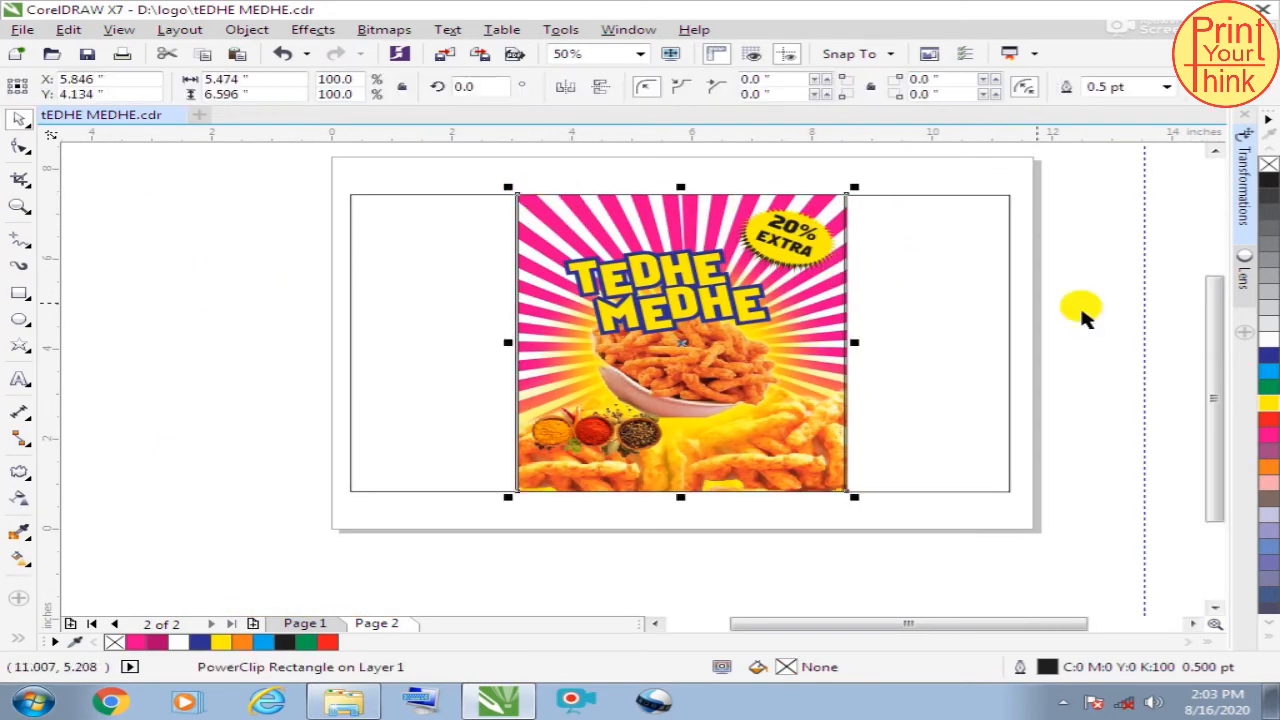
left_click(140, 643)
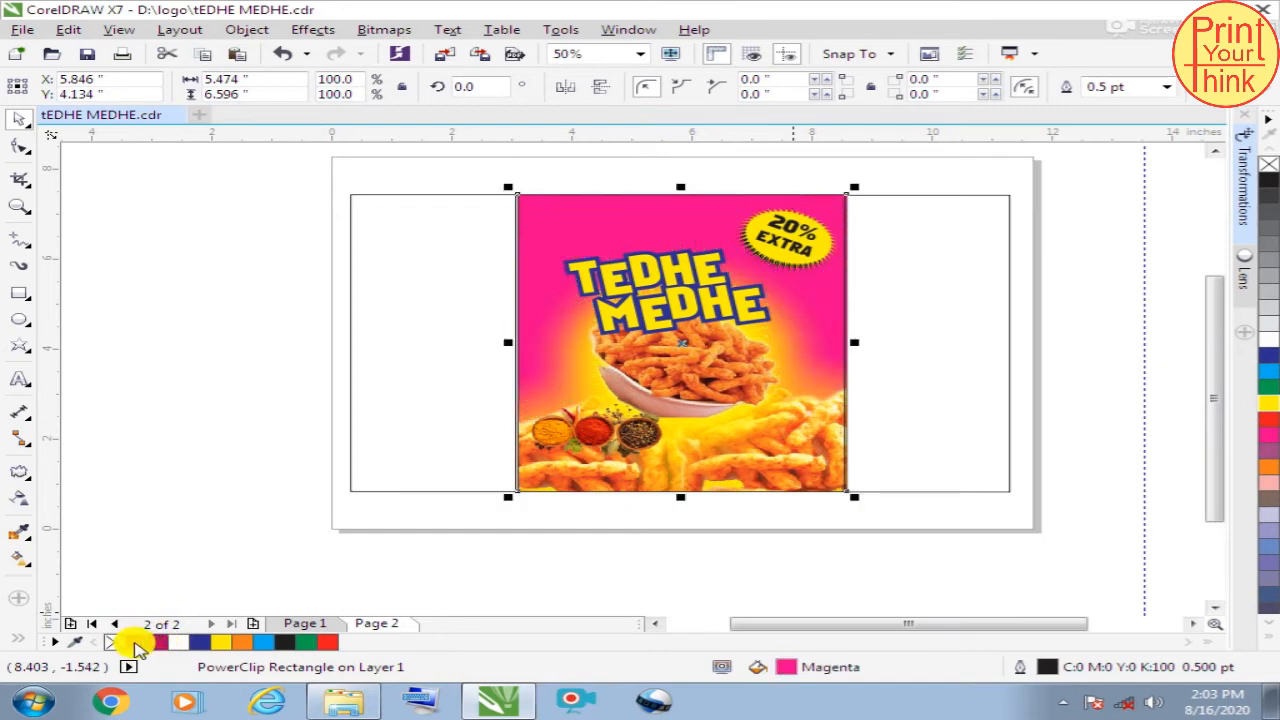
double_click(785, 670)
double_click(868, 364)
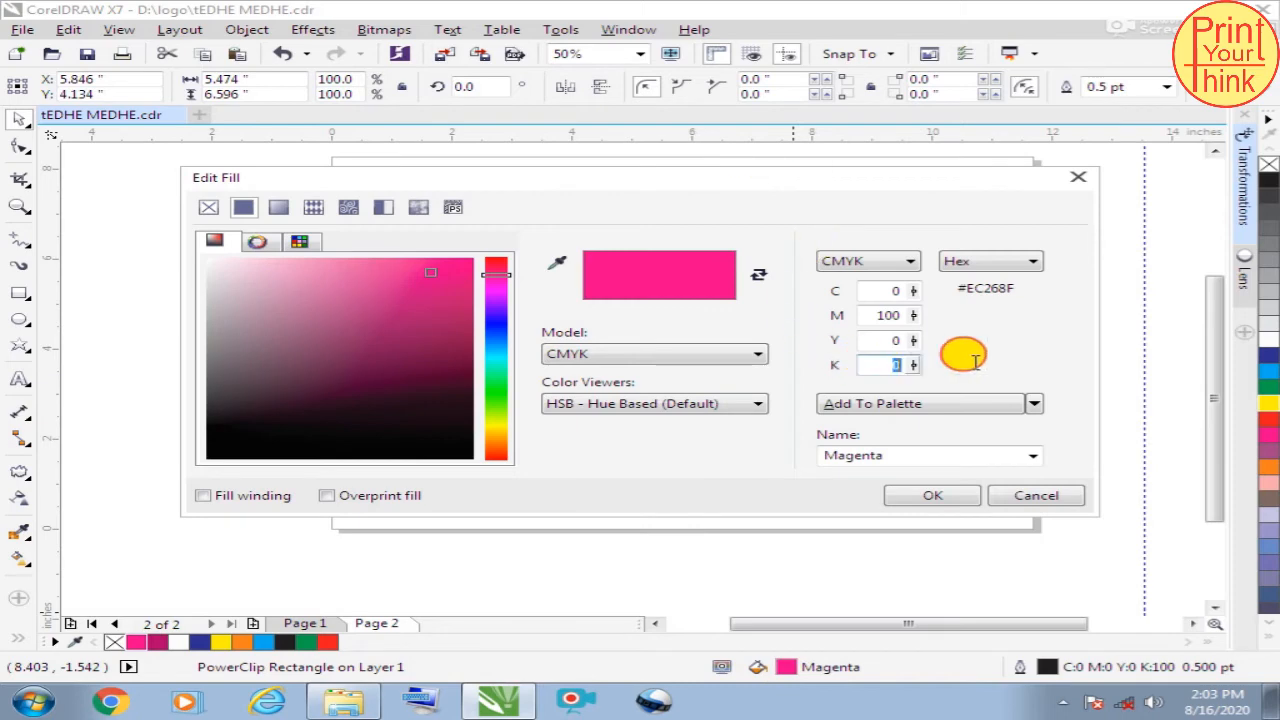
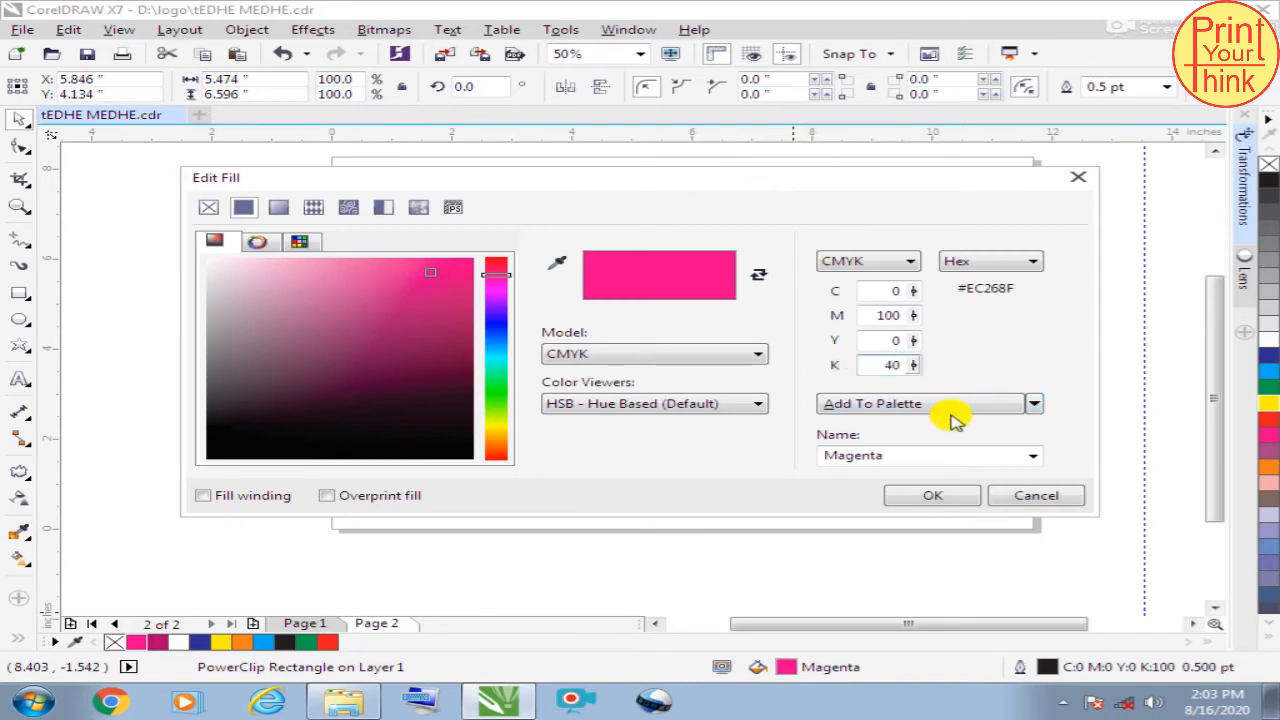
key("shift+Tab")
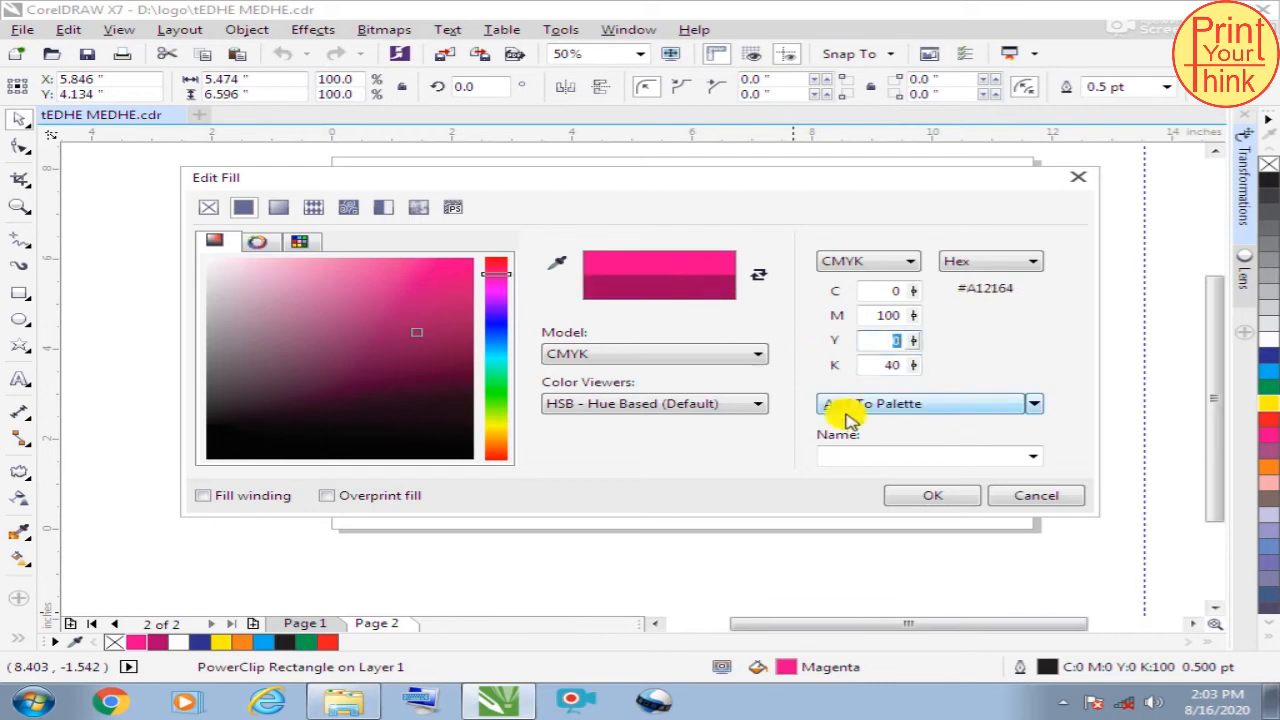
left_click(938, 500)
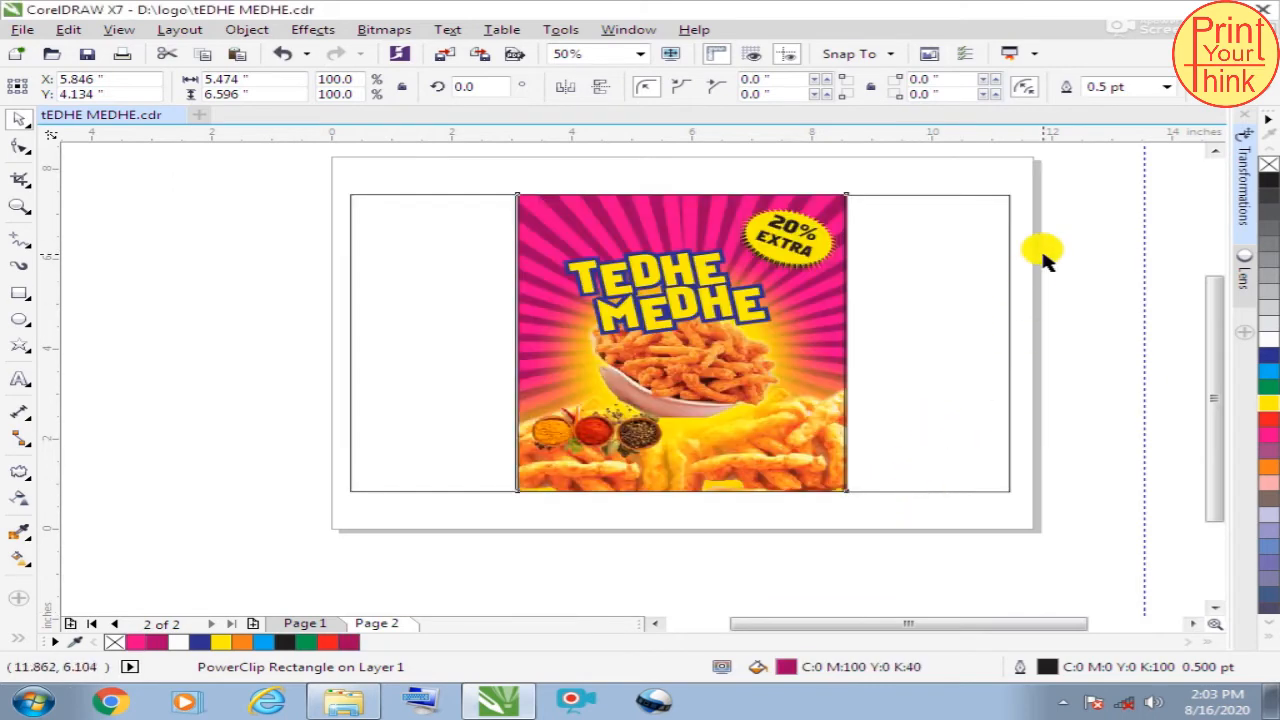
Lighten the front panel's magenta background by setting its black (K) value to 20
scroll(715, 200, "up", 1)
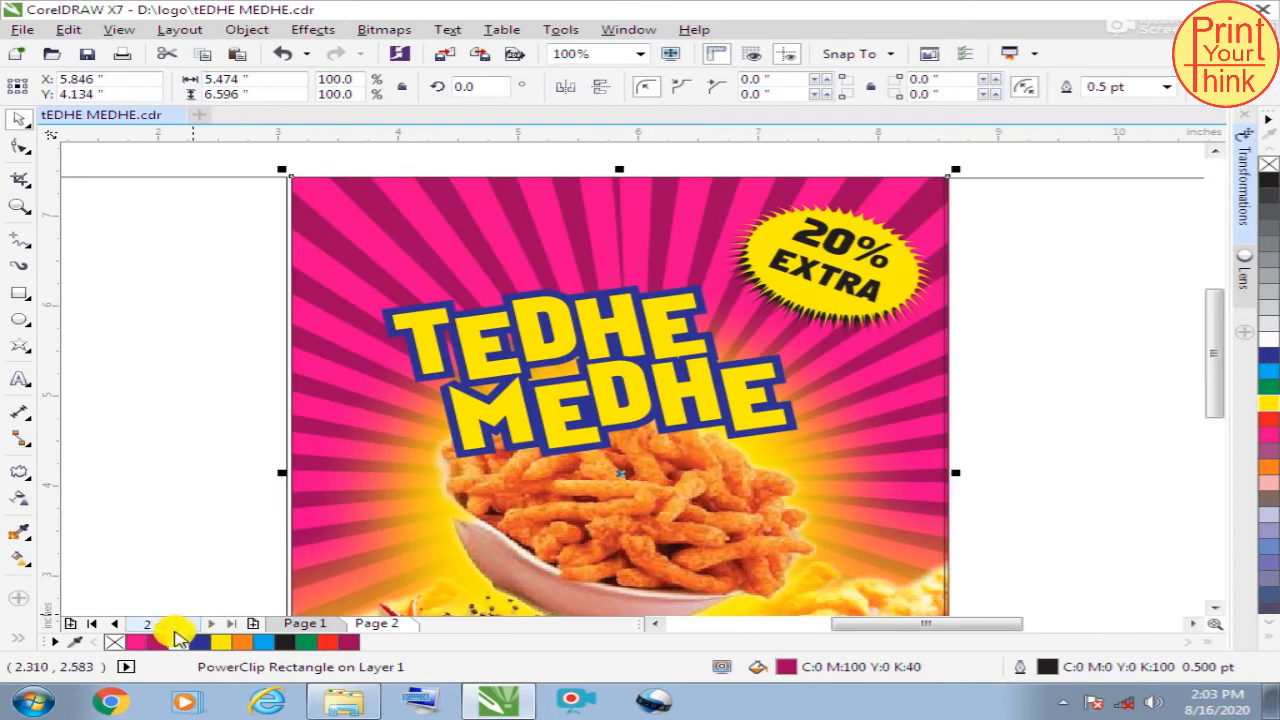
double_click(788, 667)
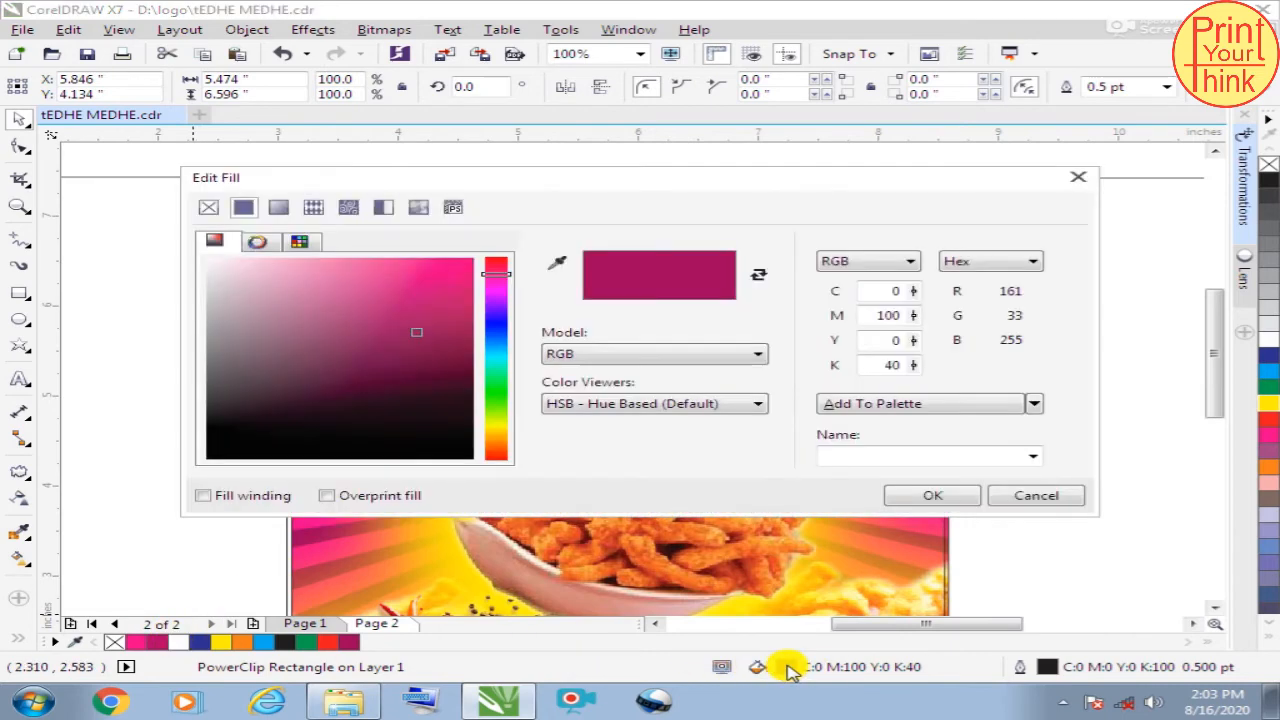
double_click(880, 364)
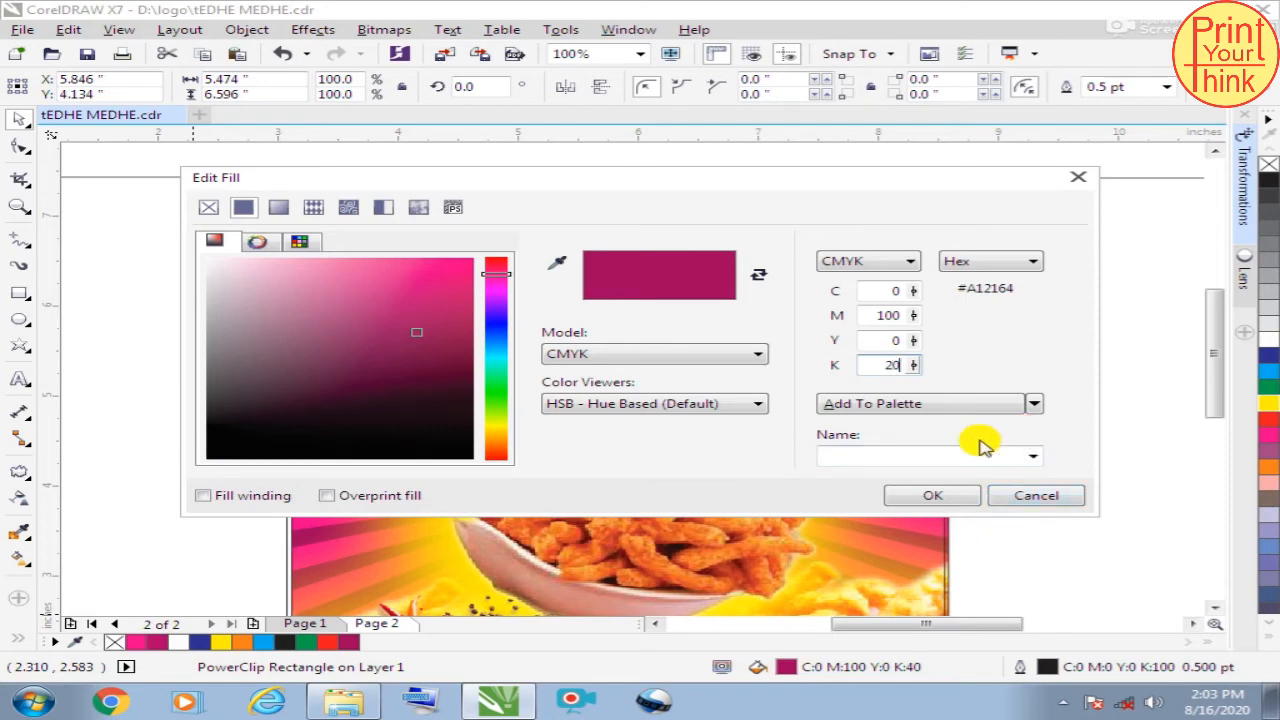
key("shift+Tab")
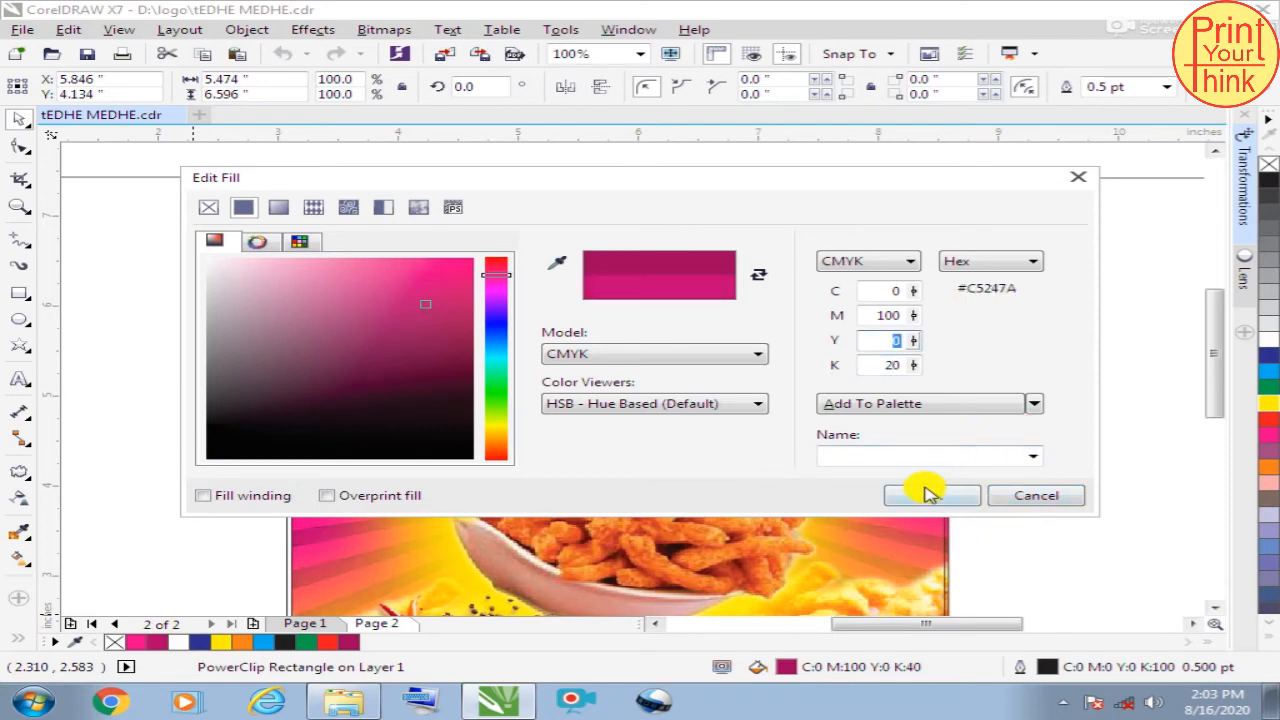
left_click(925, 492)
scroll(694, 300, "down", 2)
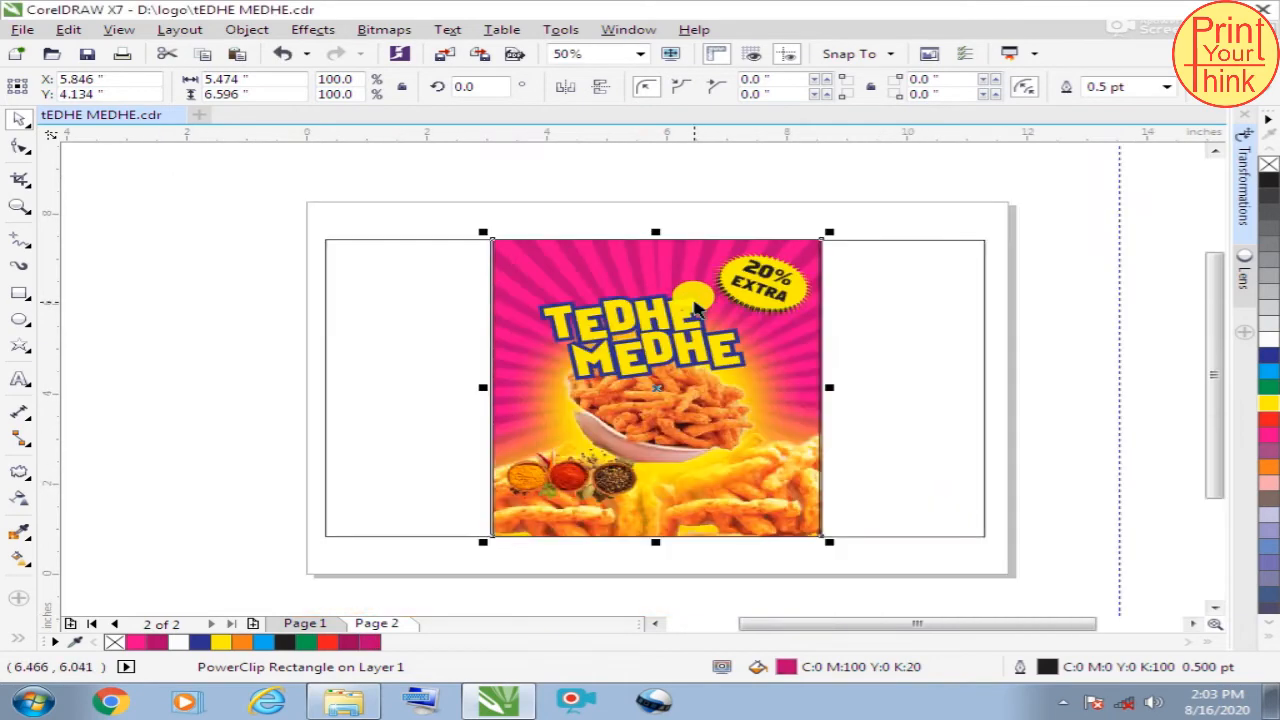
left_click(957, 228)
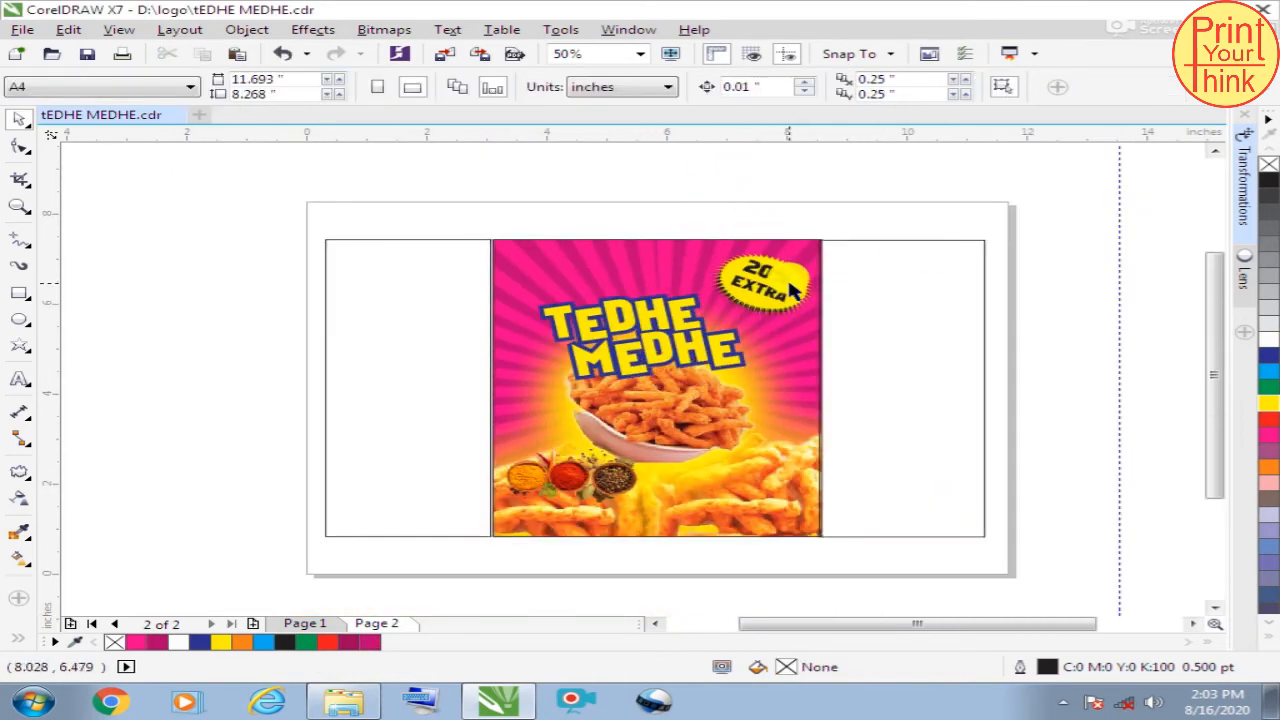
scroll(690, 392, "down", 1)
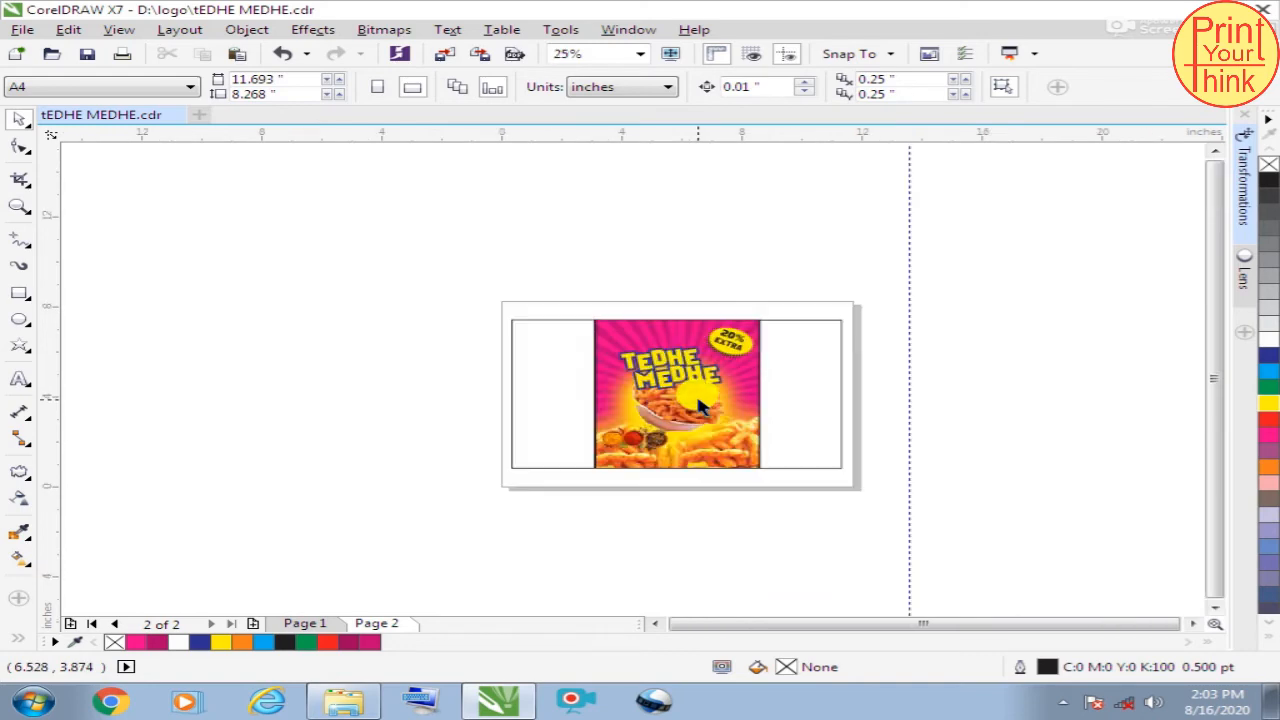
scroll(686, 389, "up", 1)
scroll(683, 241, "down", 1)
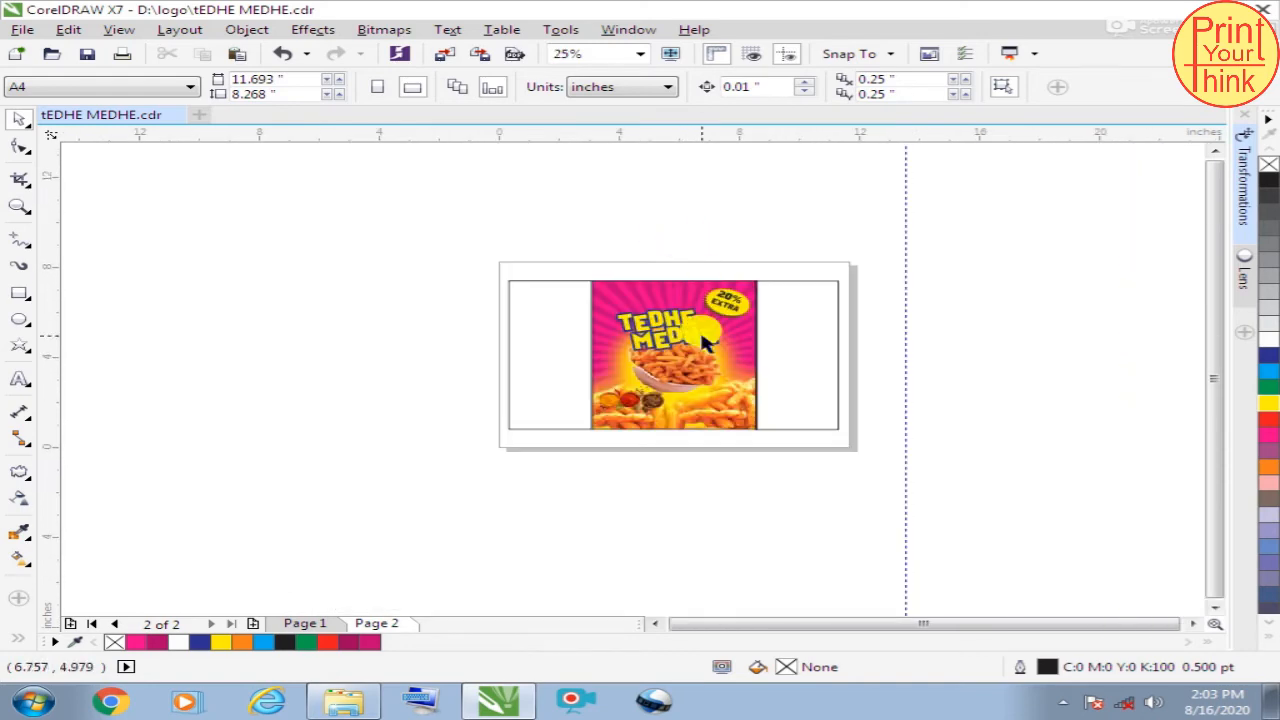
scroll(700, 338, "up", 2)
left_click(666, 322)
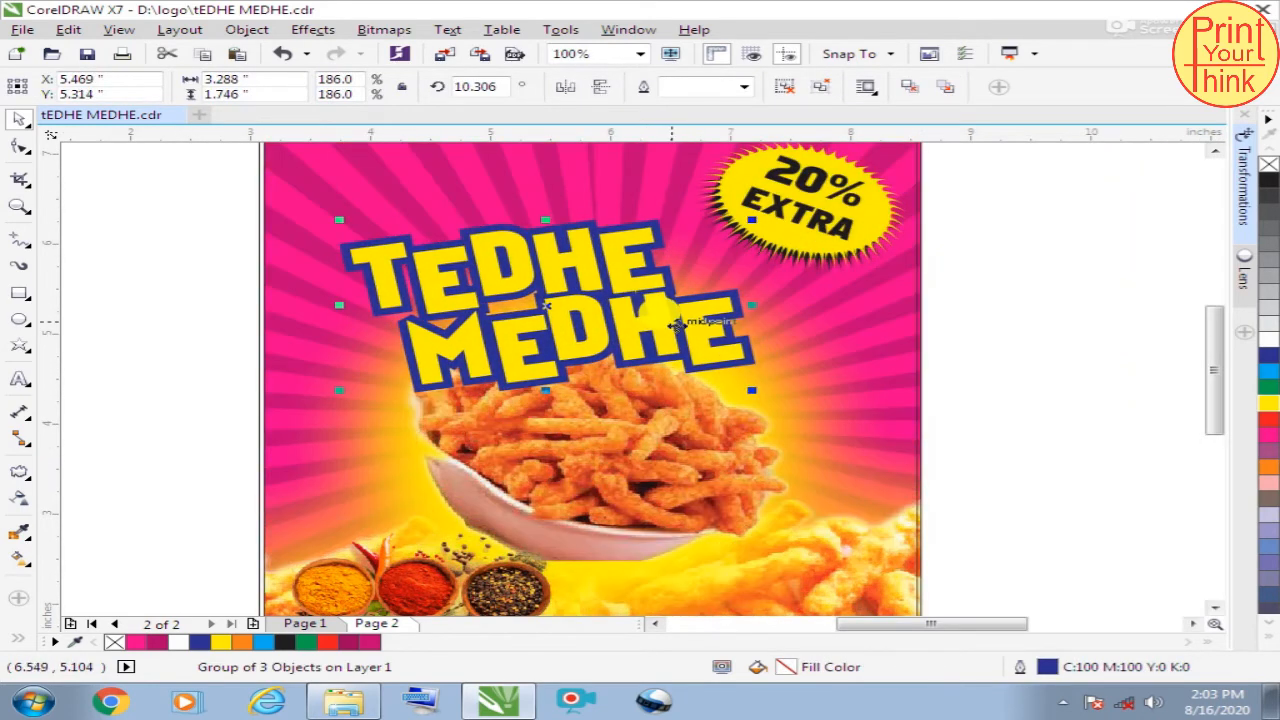
scroll(666, 320, "down", 1)
left_click(877, 180)
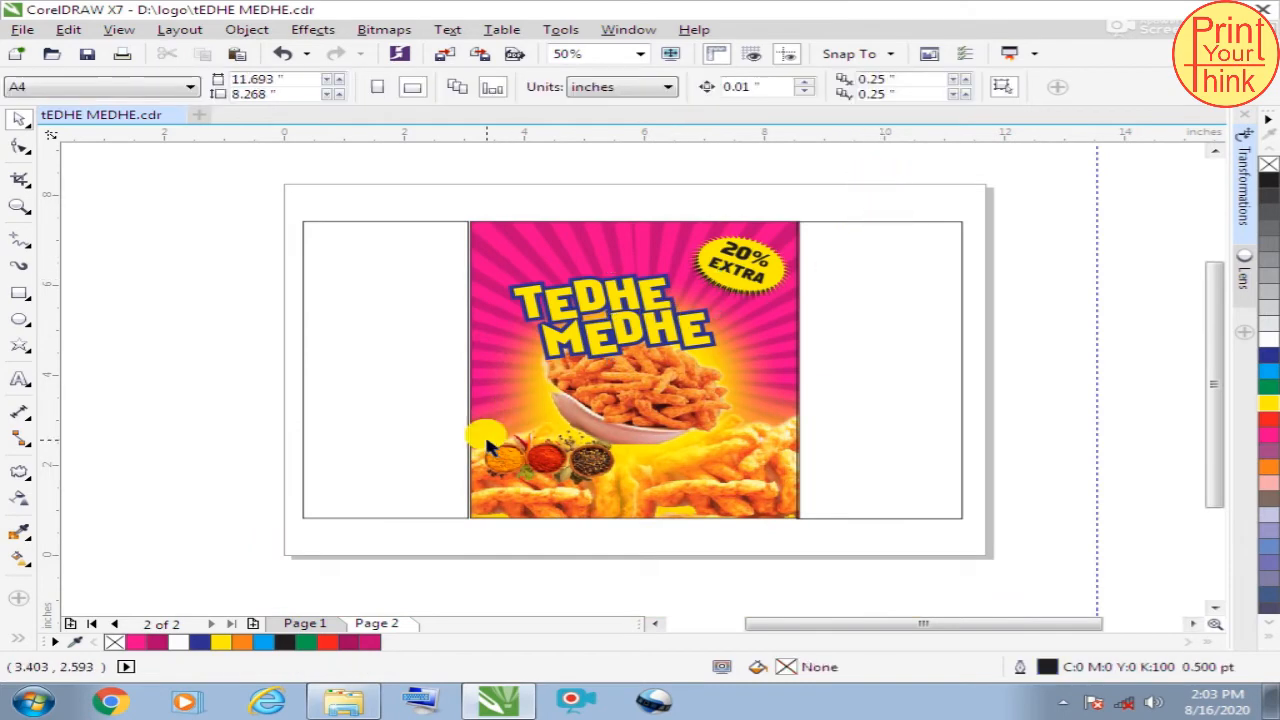
Open the contents of the front panel's PowerClip for editing
left_click(633, 232)
double_click(633, 232)
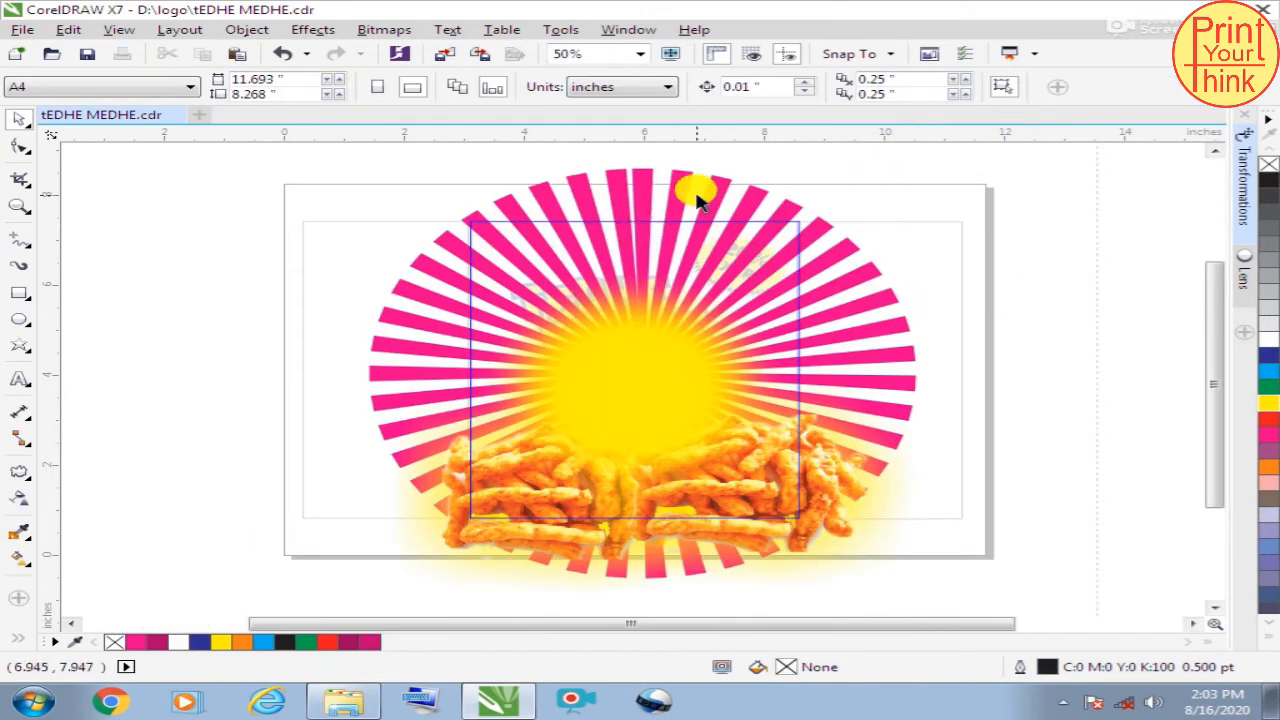
Copy all of the front panel's PowerClip contents, the sunburst and both snack images, and finish editing the PowerClip
left_click(690, 190)
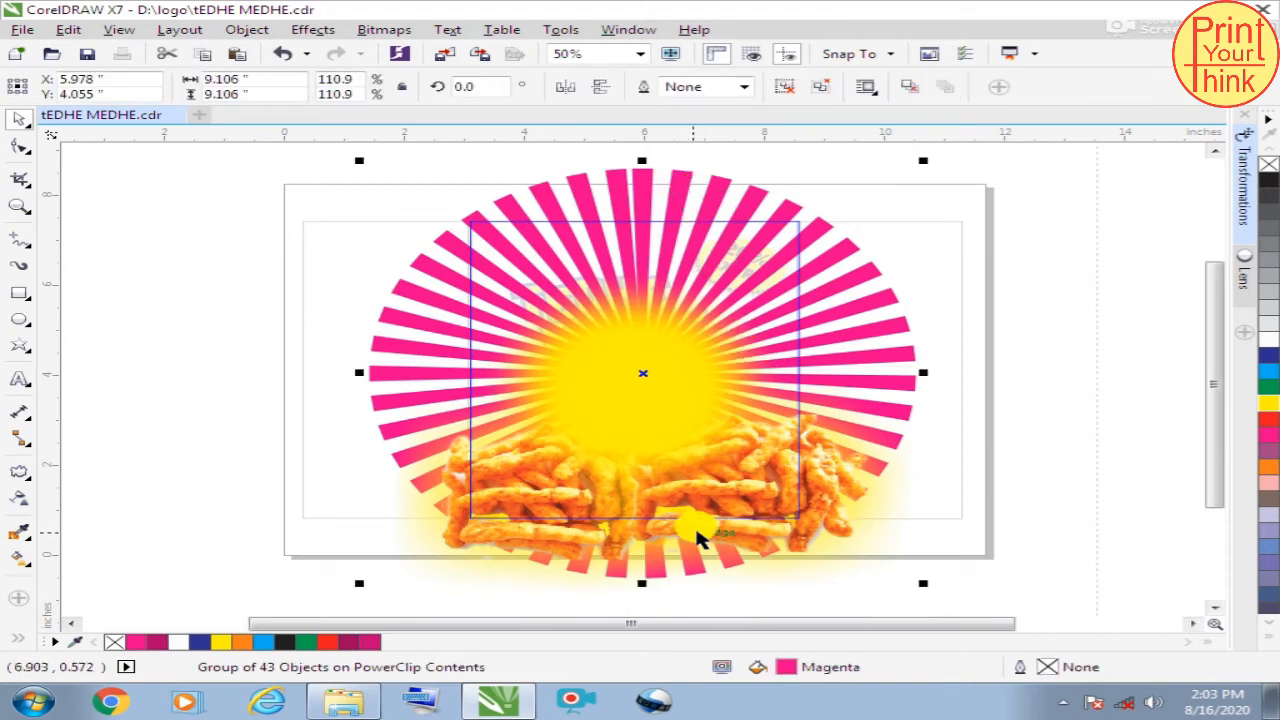
key("Escape")
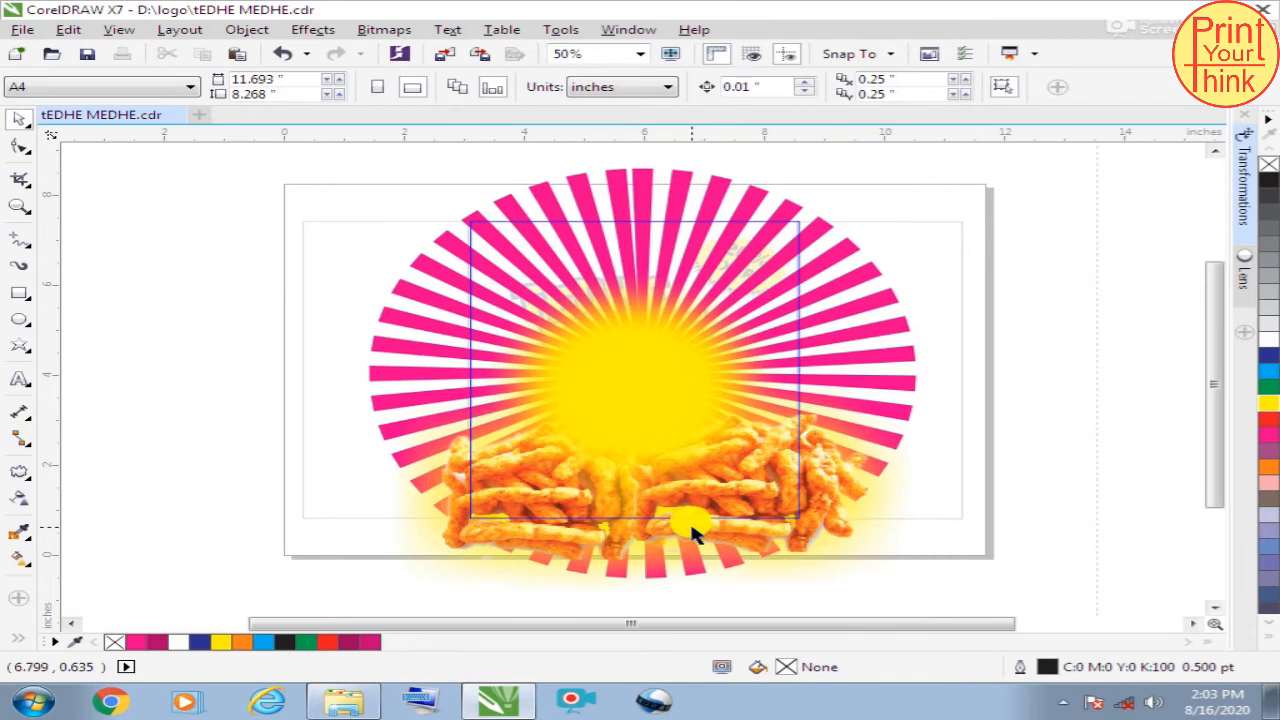
left_click(690, 528)
left_click(563, 530)
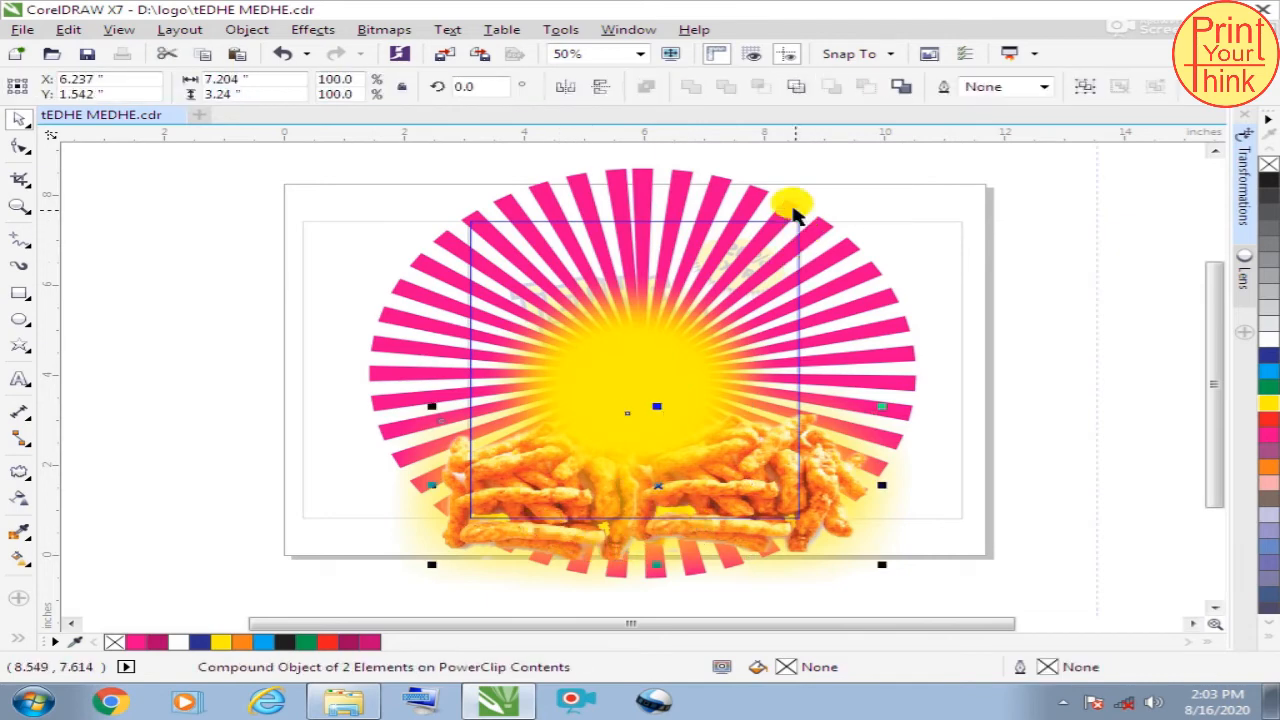
key("ctrl+a")
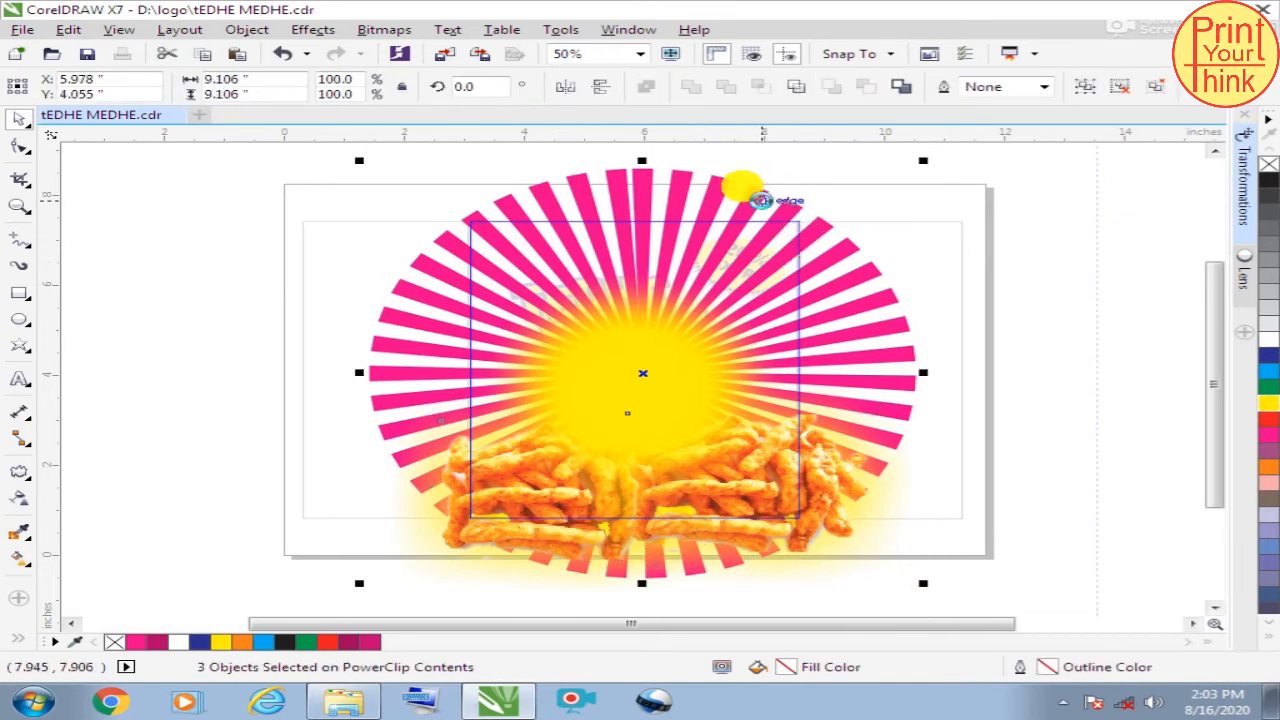
left_click(1030, 263, "ctrl")
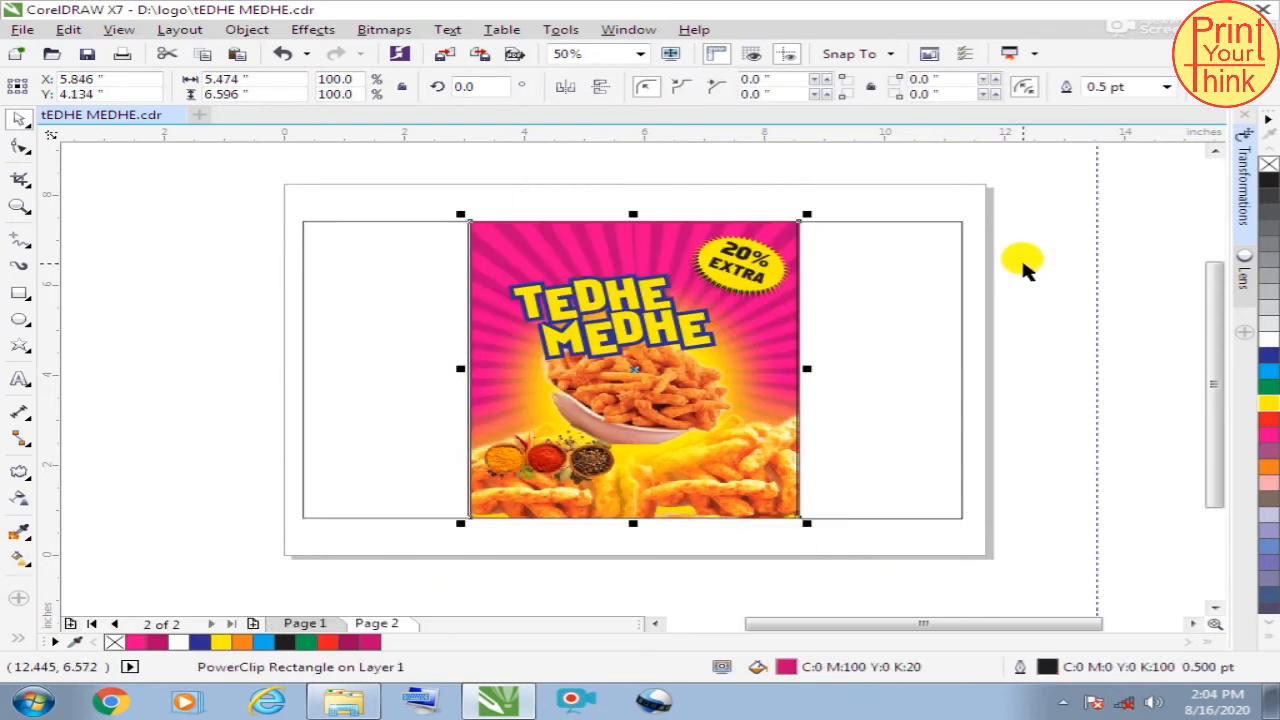
Paste the copied sunburst and snack images and move them clear of the page, to its right
left_click(911, 272)
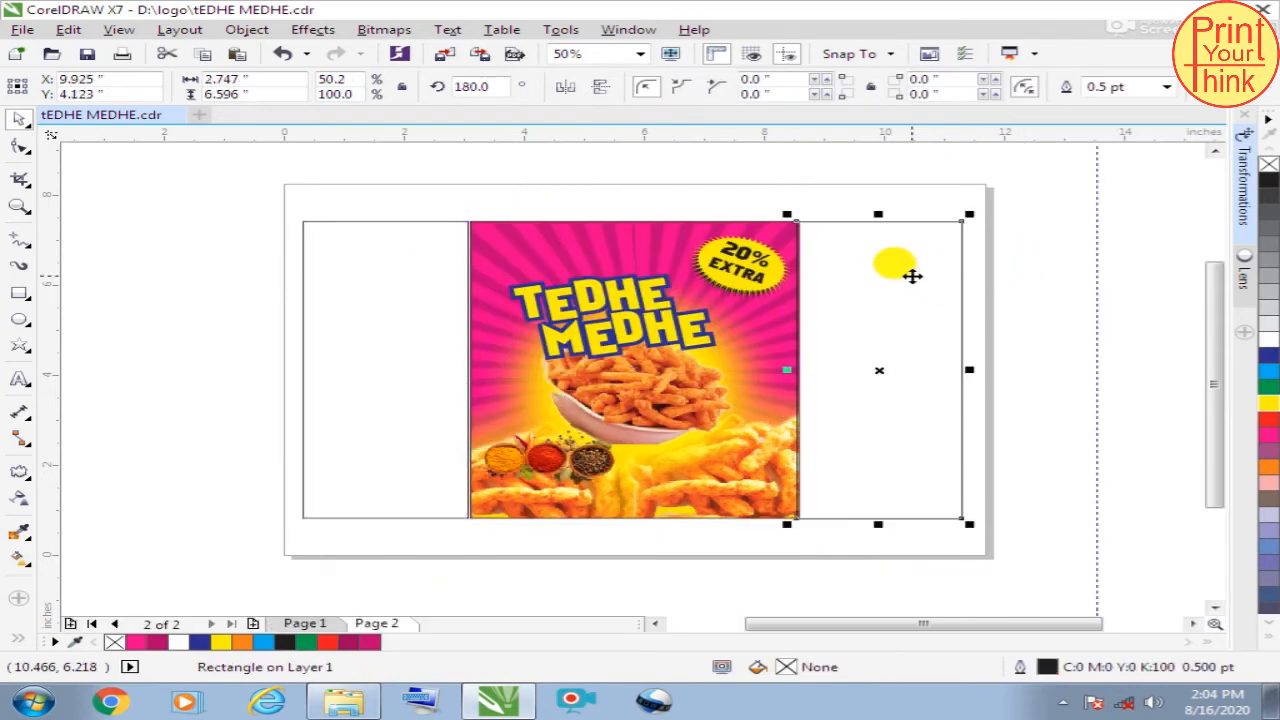
key("ctrl+z")
key("F3")
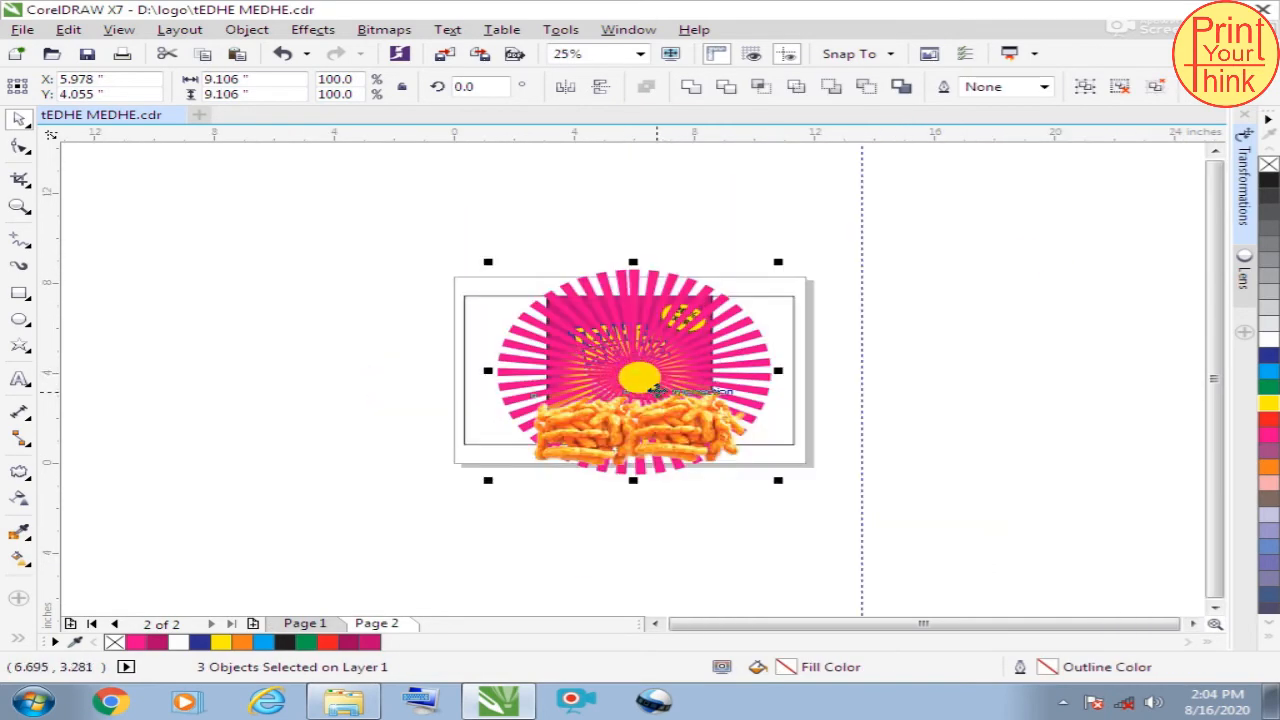
left_click_drag(640, 372, 974, 378)
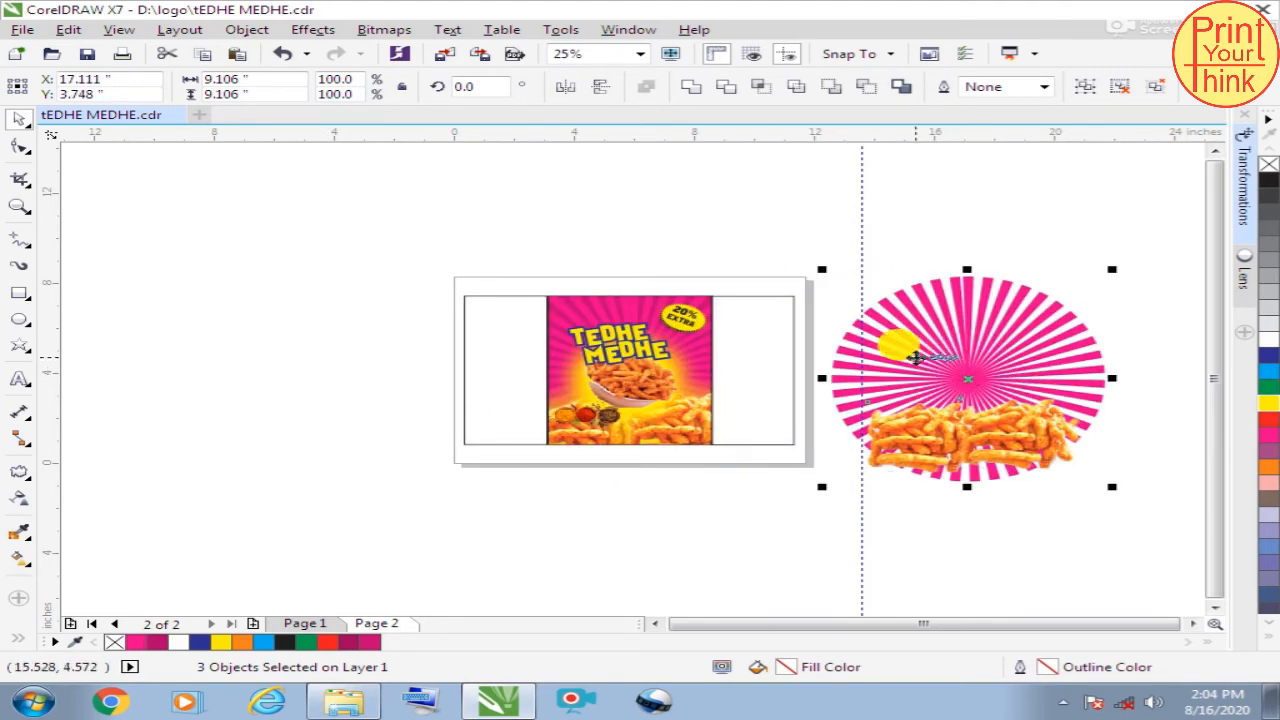
PowerClip the copied sunburst and snack images inside the blank right side panel
left_click(246, 29)
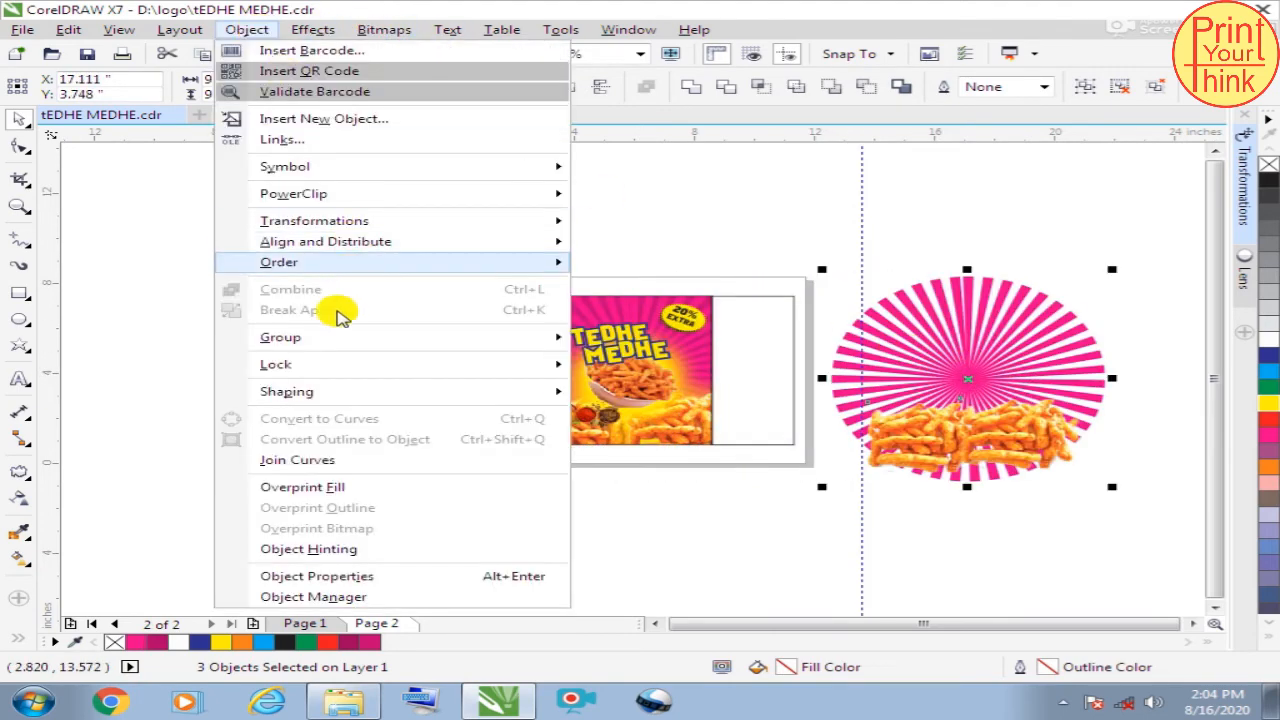
mouse_move(300, 194)
left_click(614, 194)
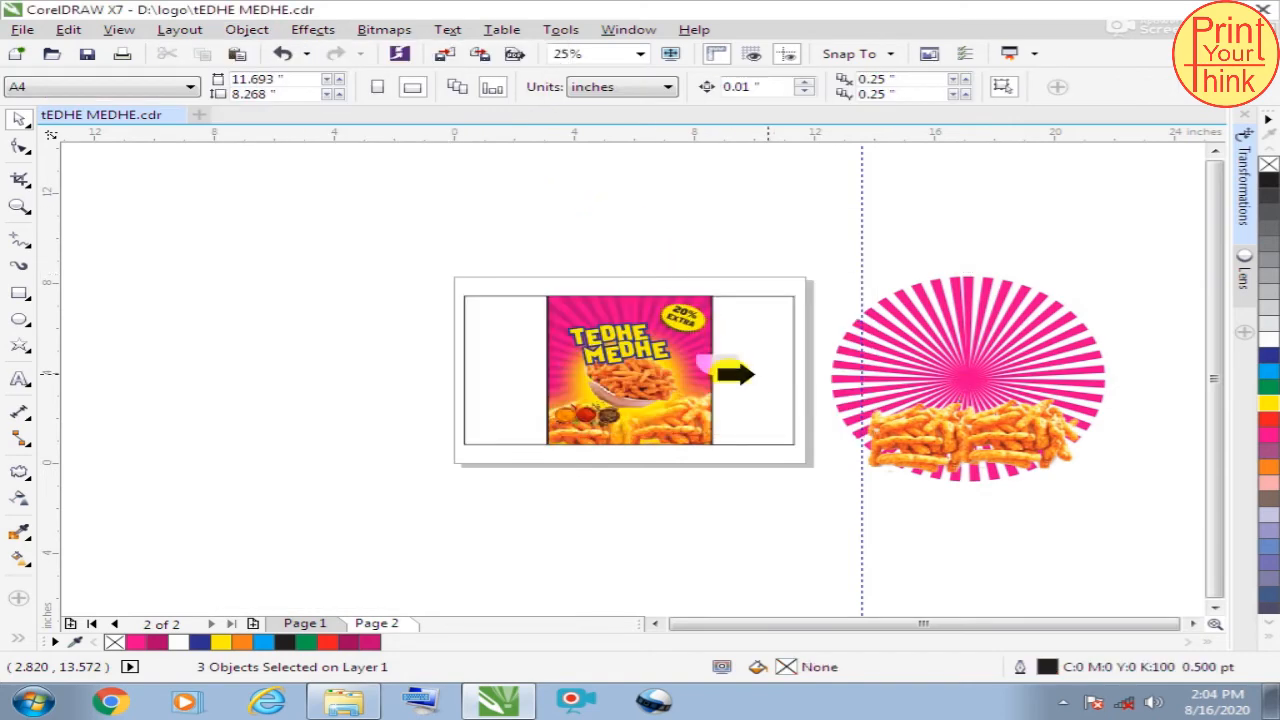
left_click(763, 378)
scroll(763, 378, "up", 1)
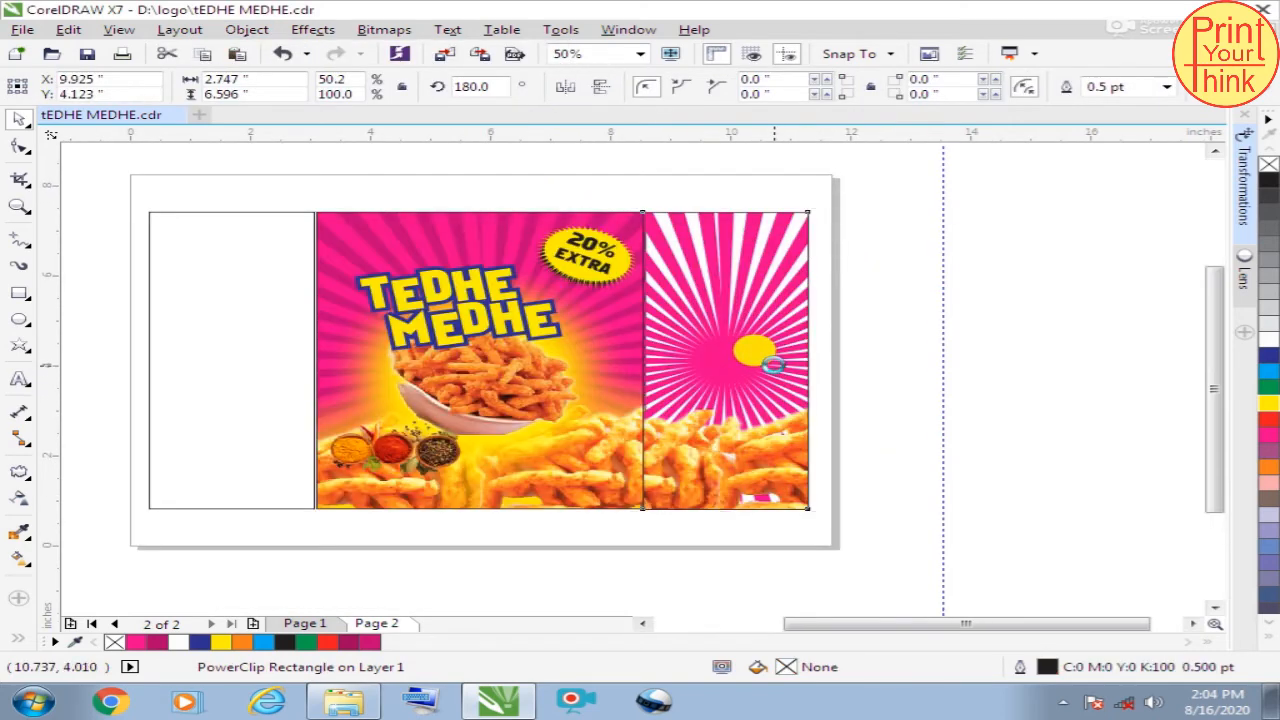
Open the right side panel's PowerClip contents and delete the right-hand snack image
left_click(775, 371, "ctrl")
scroll(737, 341, "down", 1)
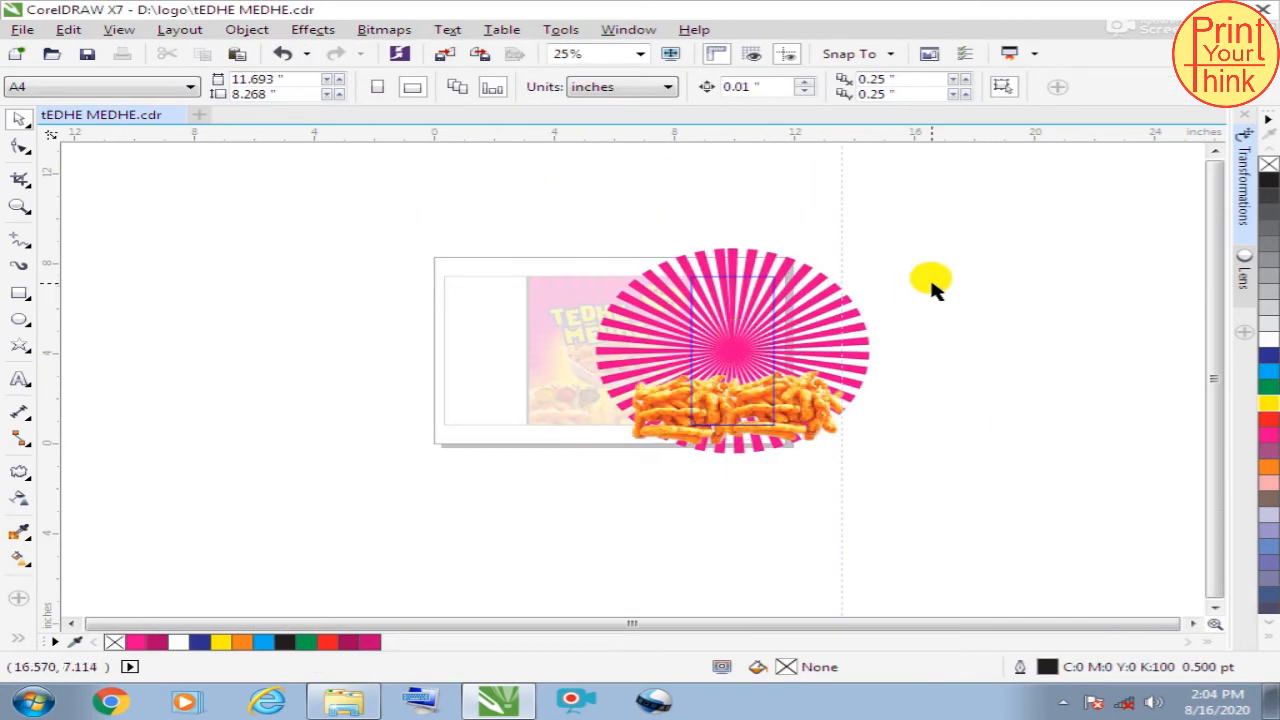
left_click(778, 410)
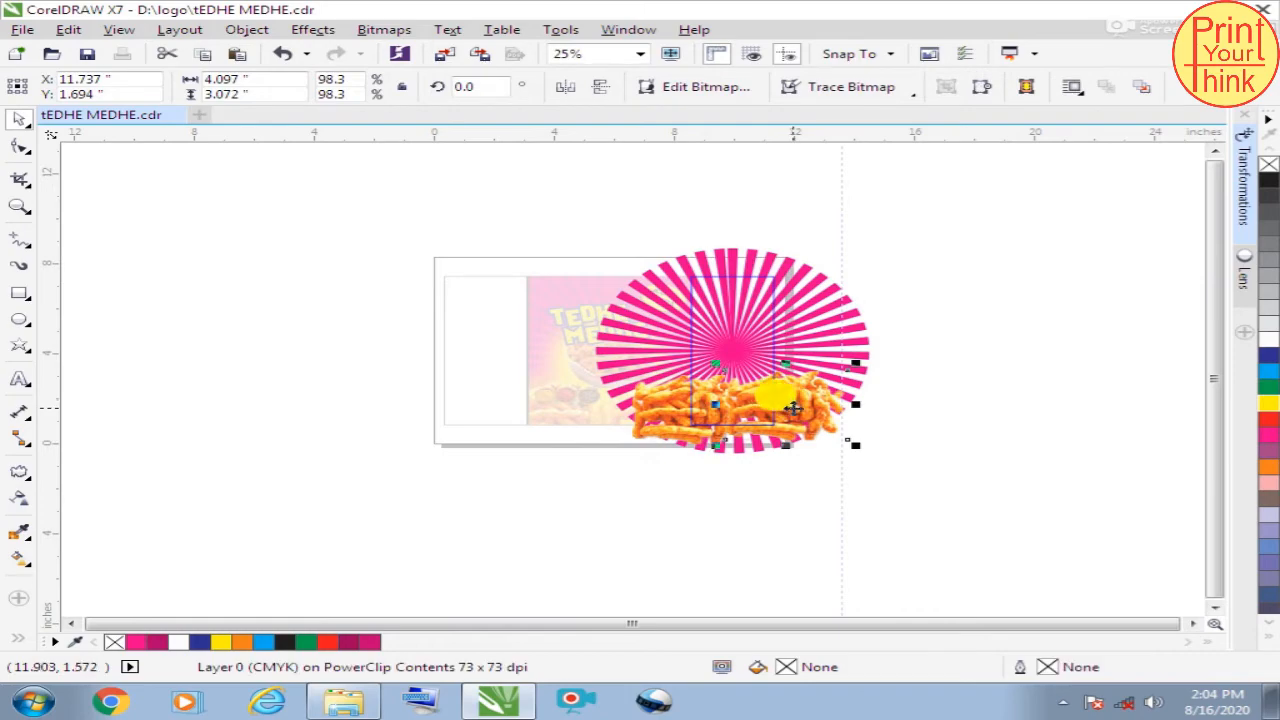
left_click(975, 405)
scroll(857, 378, "up", 1)
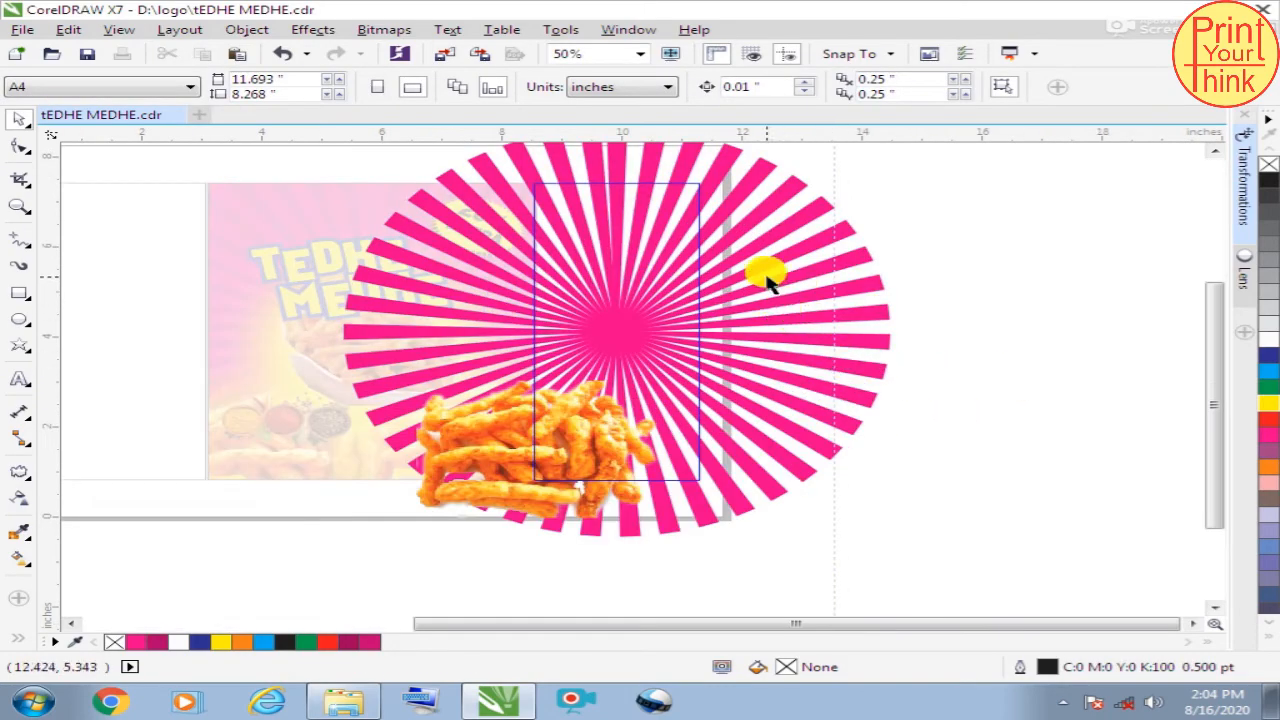
Shift the sunburst left so its centre sits near the right panel's left edge, and enlarge it to about 10.12 inches
left_click(760, 275)
left_click_drag(774, 256, 663, 232)
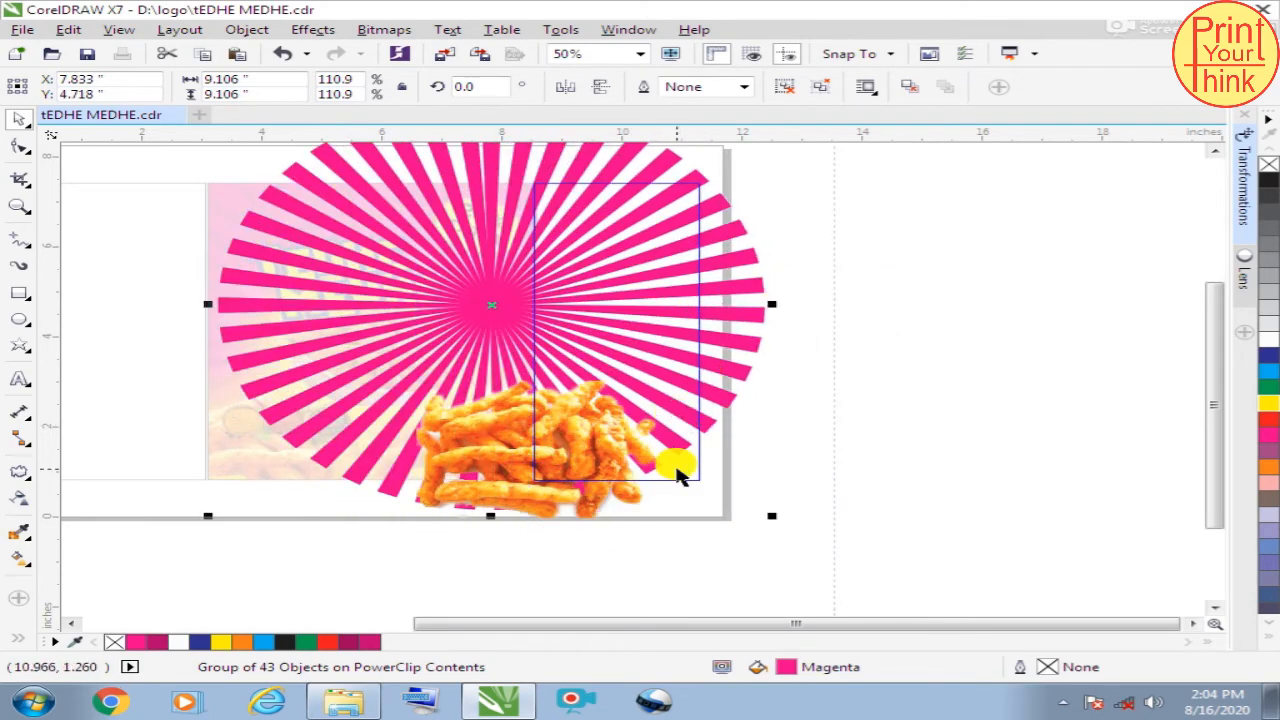
left_click_drag(771, 516, 830, 562)
left_click(914, 449)
Move the remaining snack image down and right to span the right panel's base, and finish editing the PowerClip
left_click(646, 429, "ctrl")
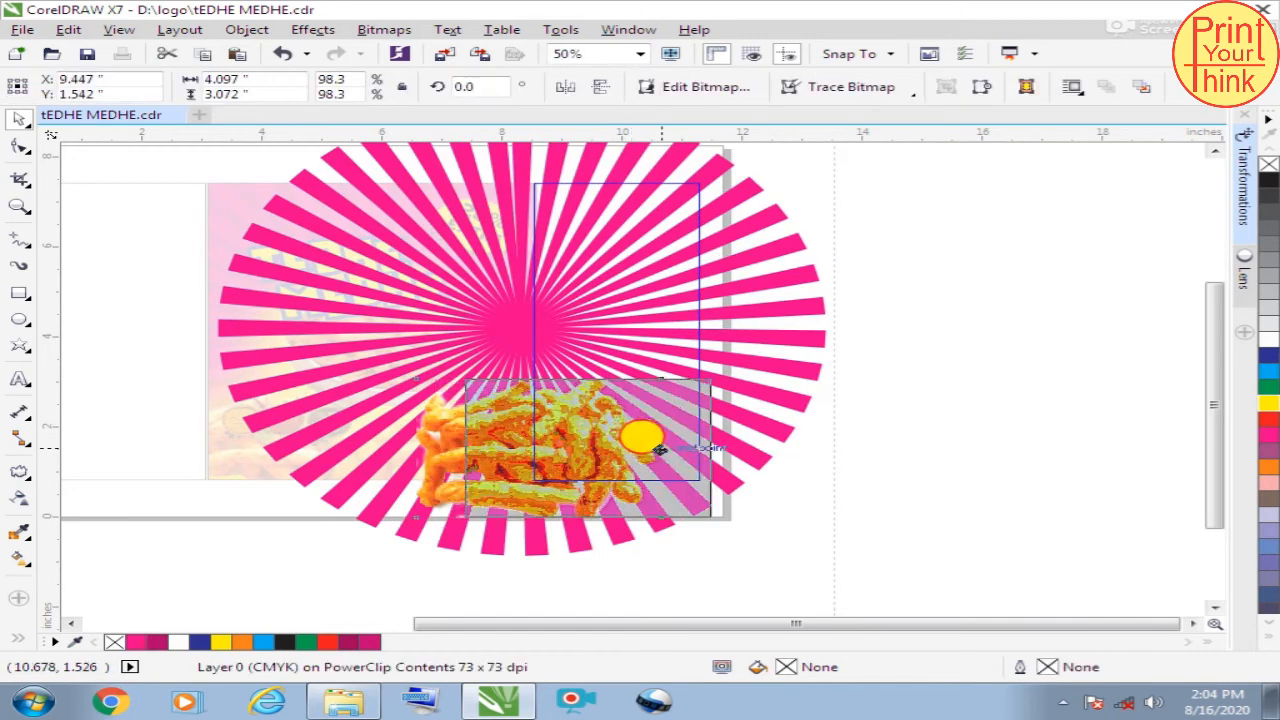
left_click_drag(646, 429, 646, 466)
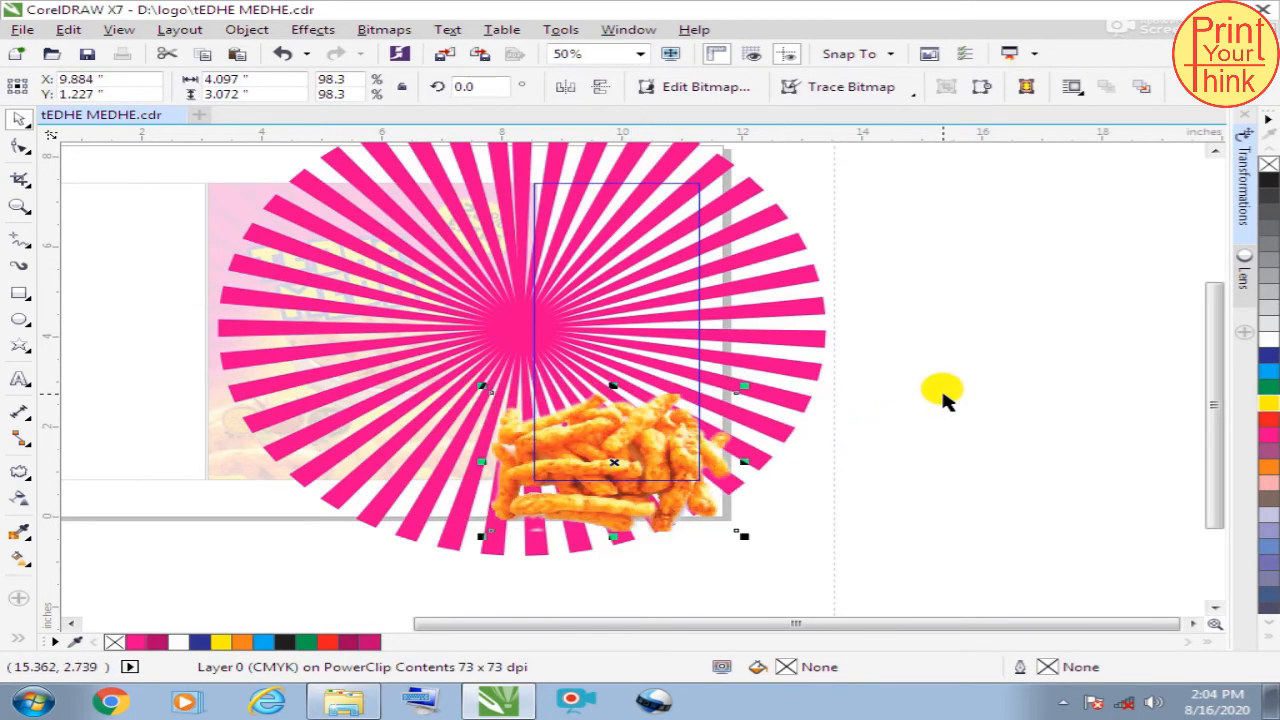
left_click(797, 310, "shift")
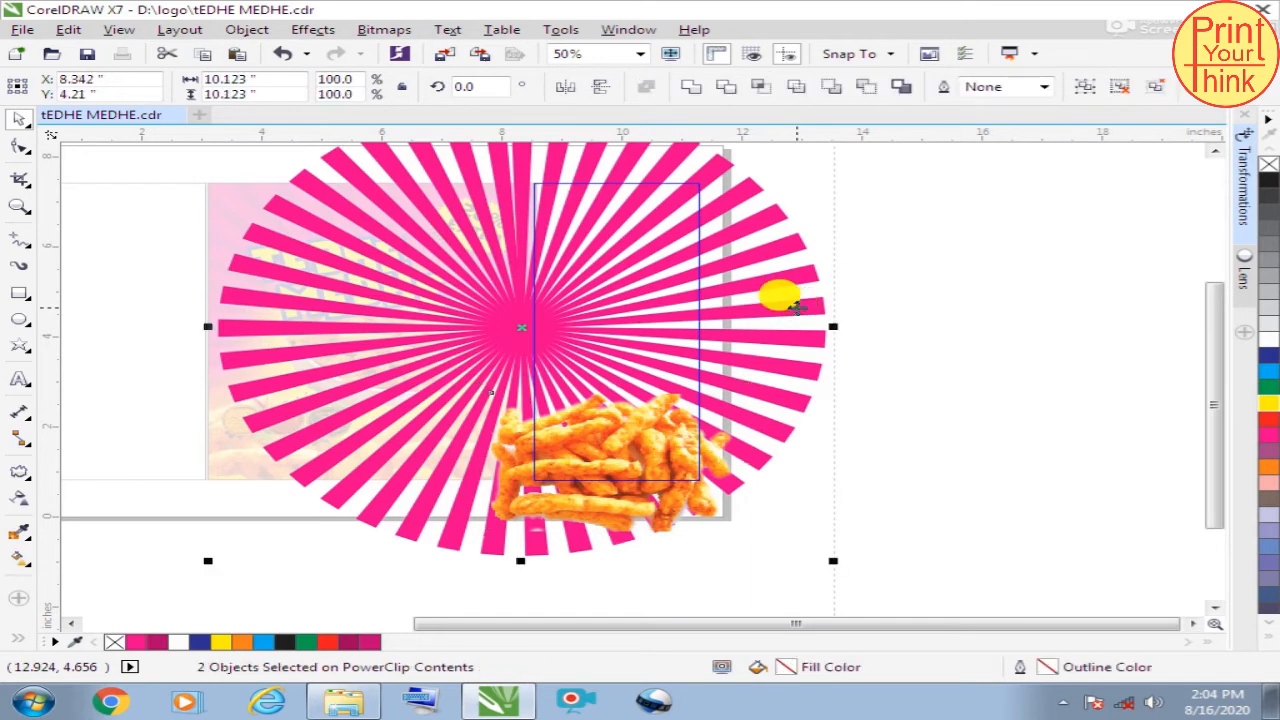
left_click(960, 289, "ctrl")
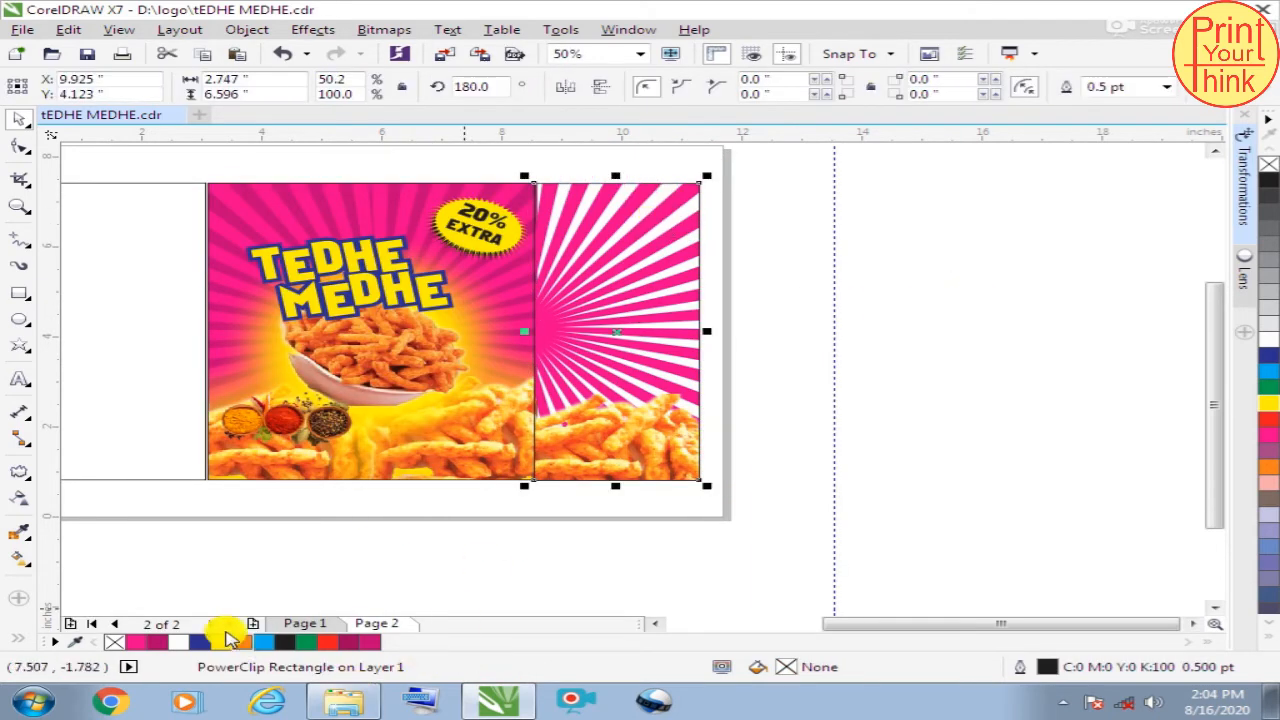
Fill the right side panel's PowerClip rectangle with dark magenta, C0 M100 Y0 K30
left_click(834, 300)
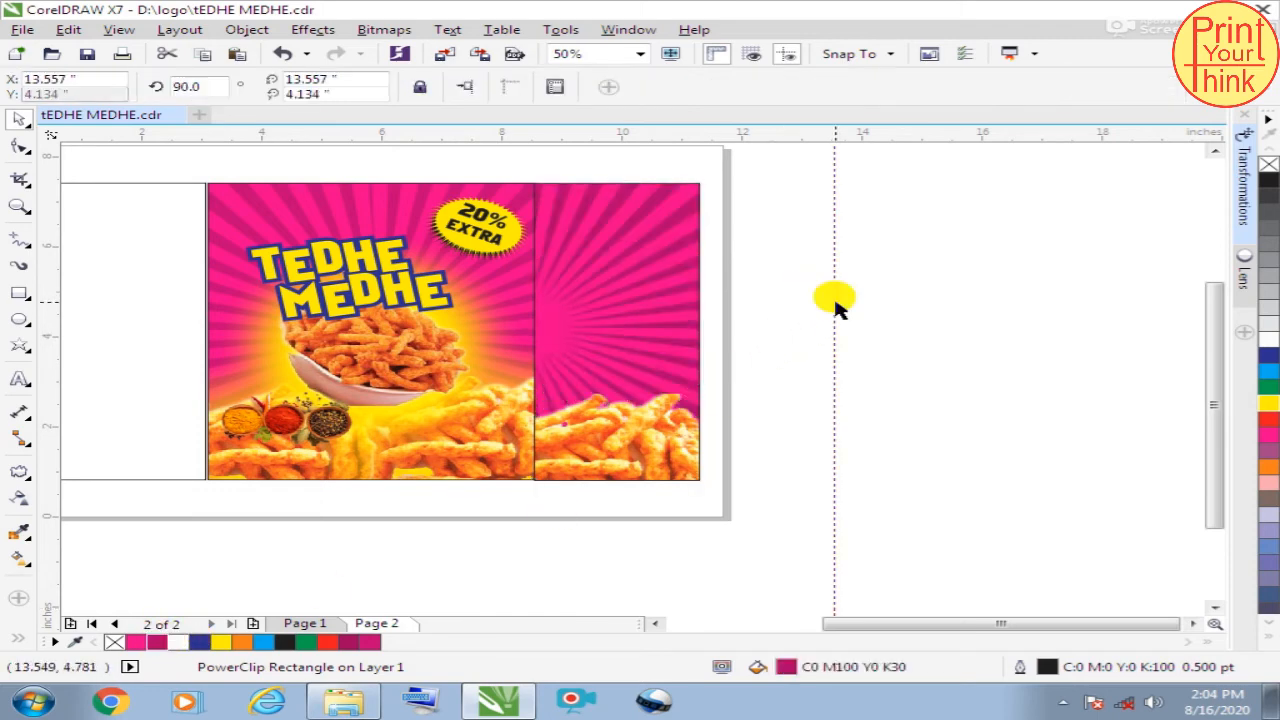
left_click(180, 305)
scroll(880, 320, "down", 1)
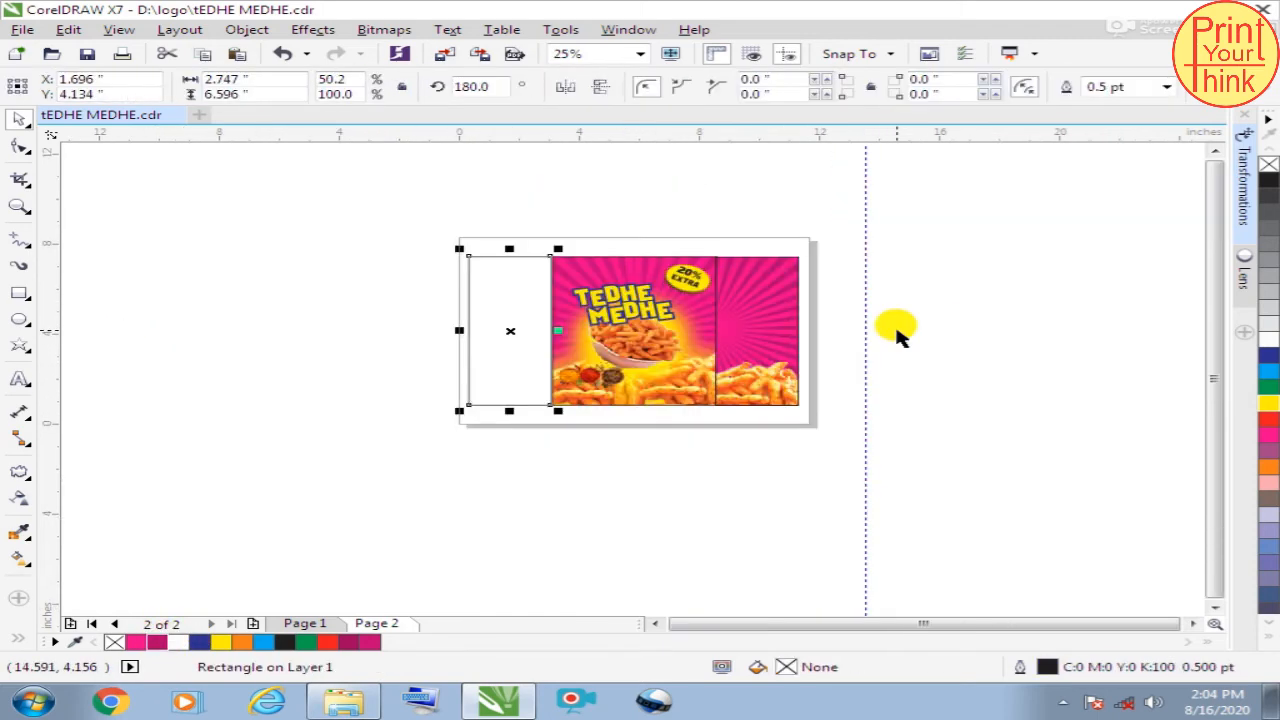
scroll(585, 300, "up", 1)
left_click(1062, 222)
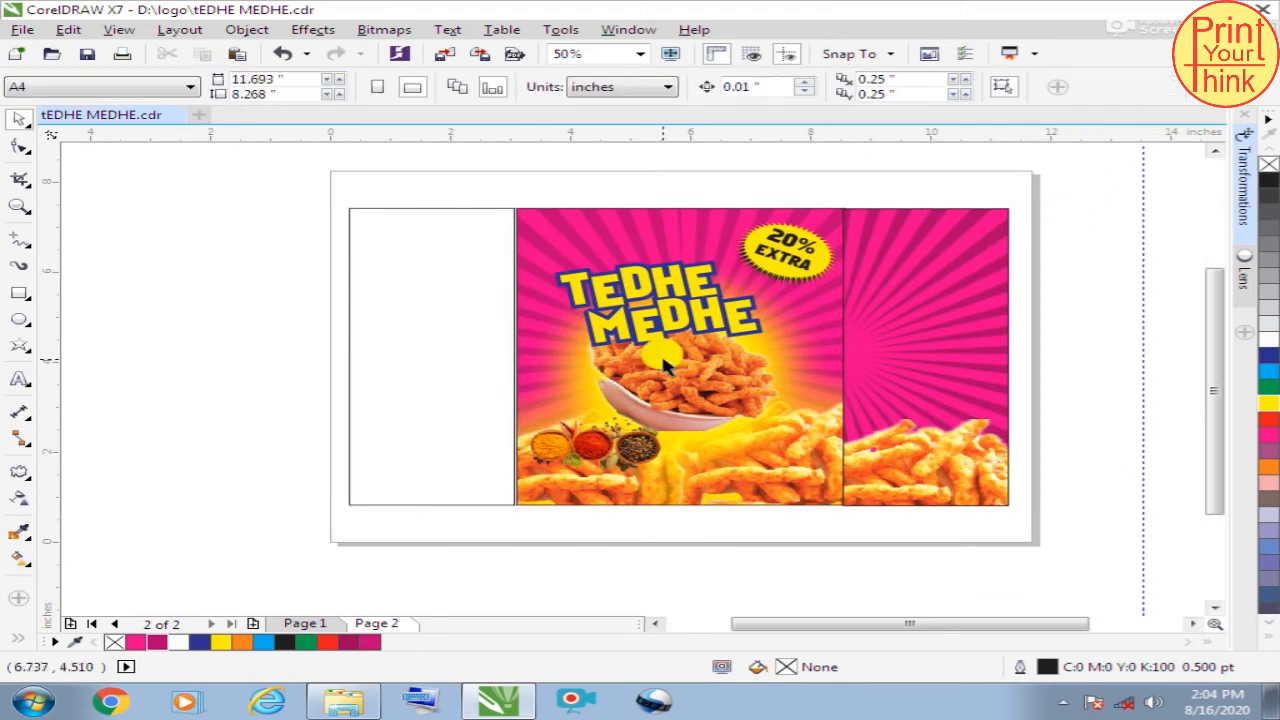
Remove the blank left side panel rectangle
left_click(436, 345)
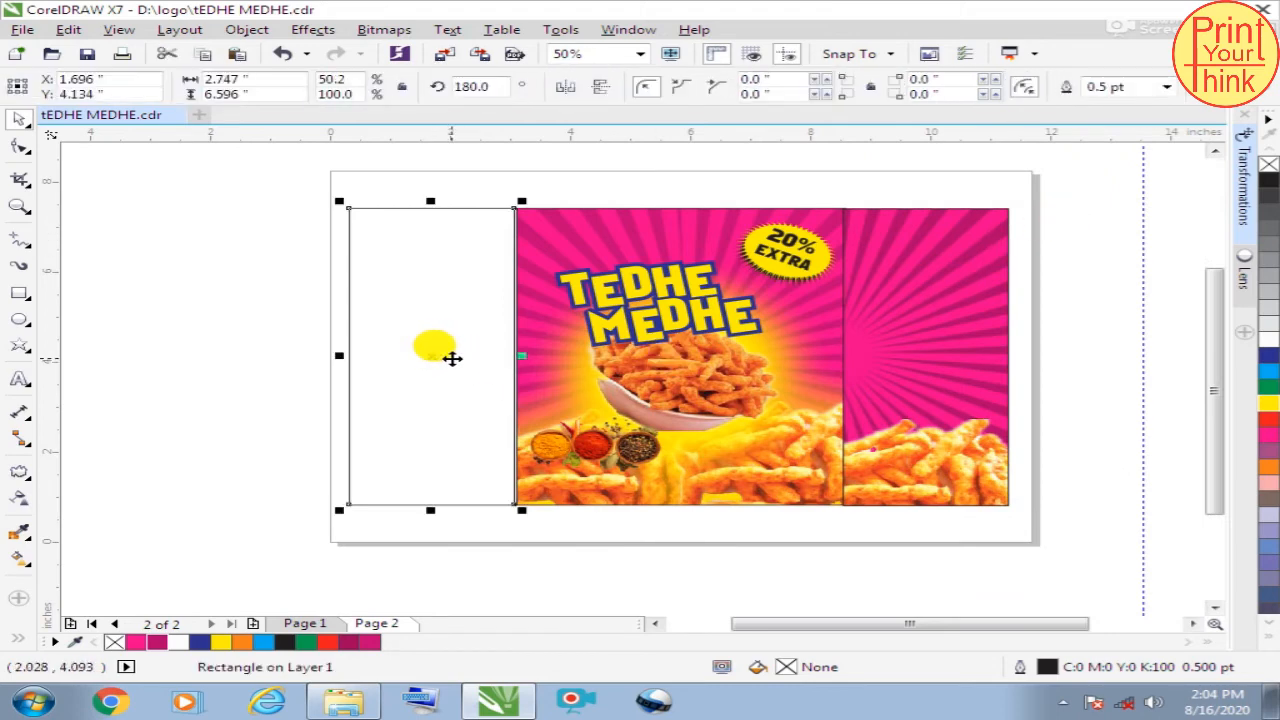
left_click_drag(452, 358, 835, 362)
Inside the right panel's PowerClip, shift the sunburst further left and enlarge it to about 10.25 inches, then finish editing
double_click(957, 338)
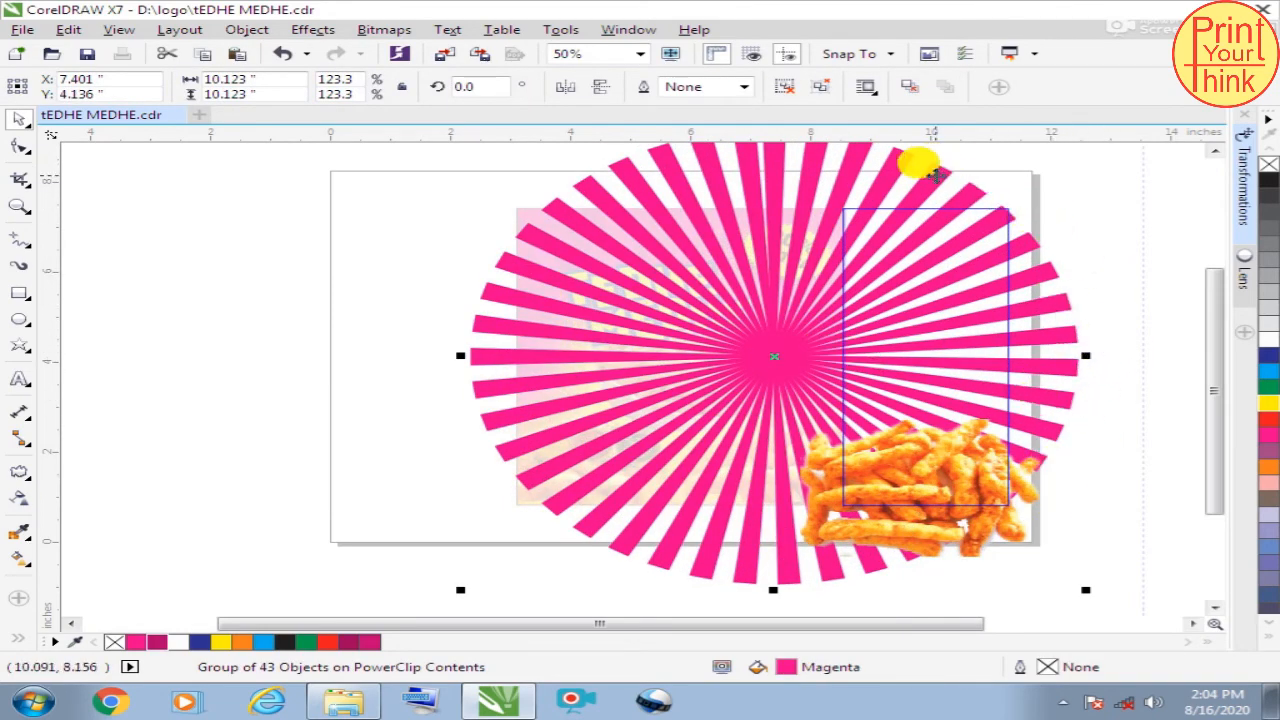
scroll(1023, 246, "down", 1)
scroll(900, 206, "up", 1)
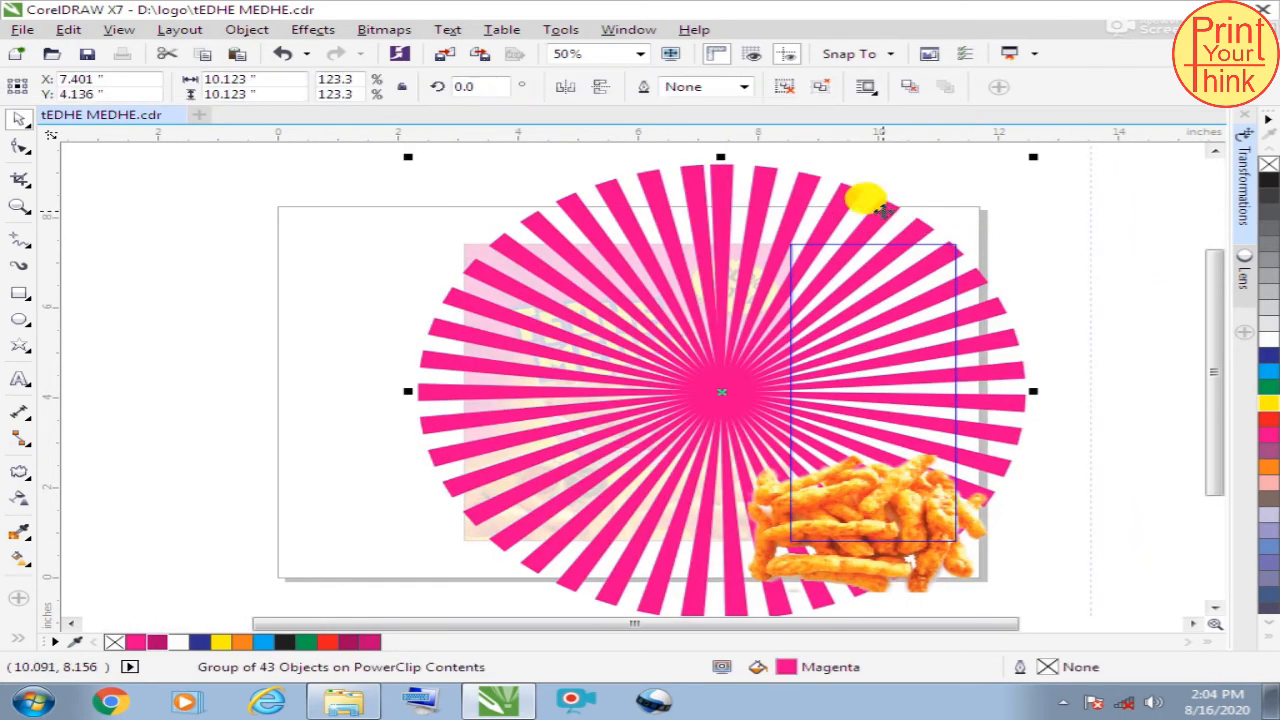
left_click_drag(1030, 157, 1043, 194)
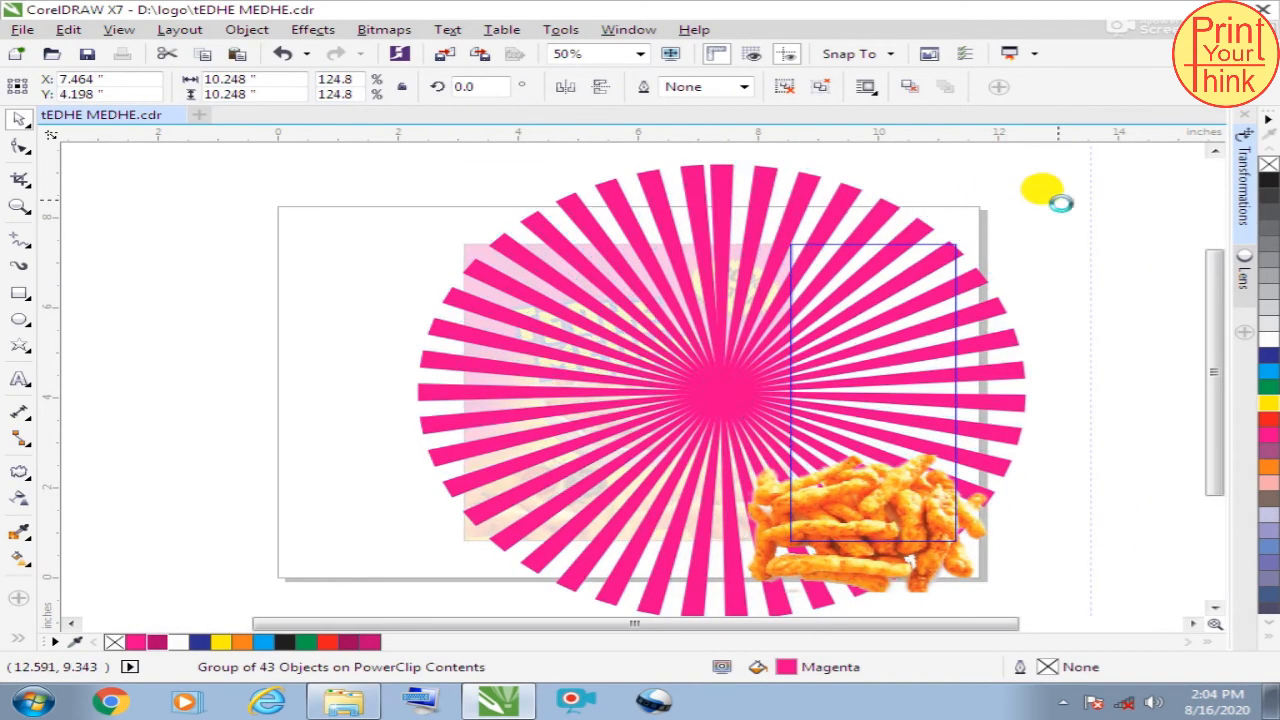
left_click(1066, 206, "ctrl")
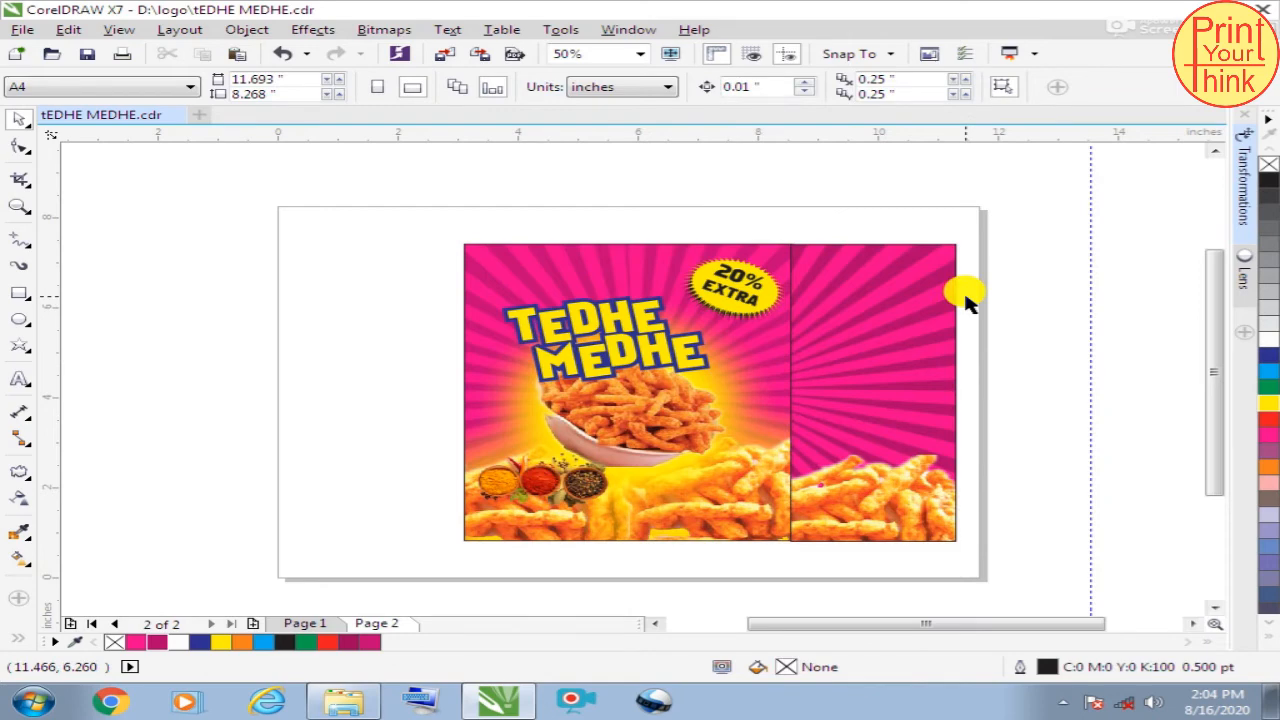
Duplicate the right side panel to the left of the front panel and mirror the copy horizontally
left_click(906, 288)
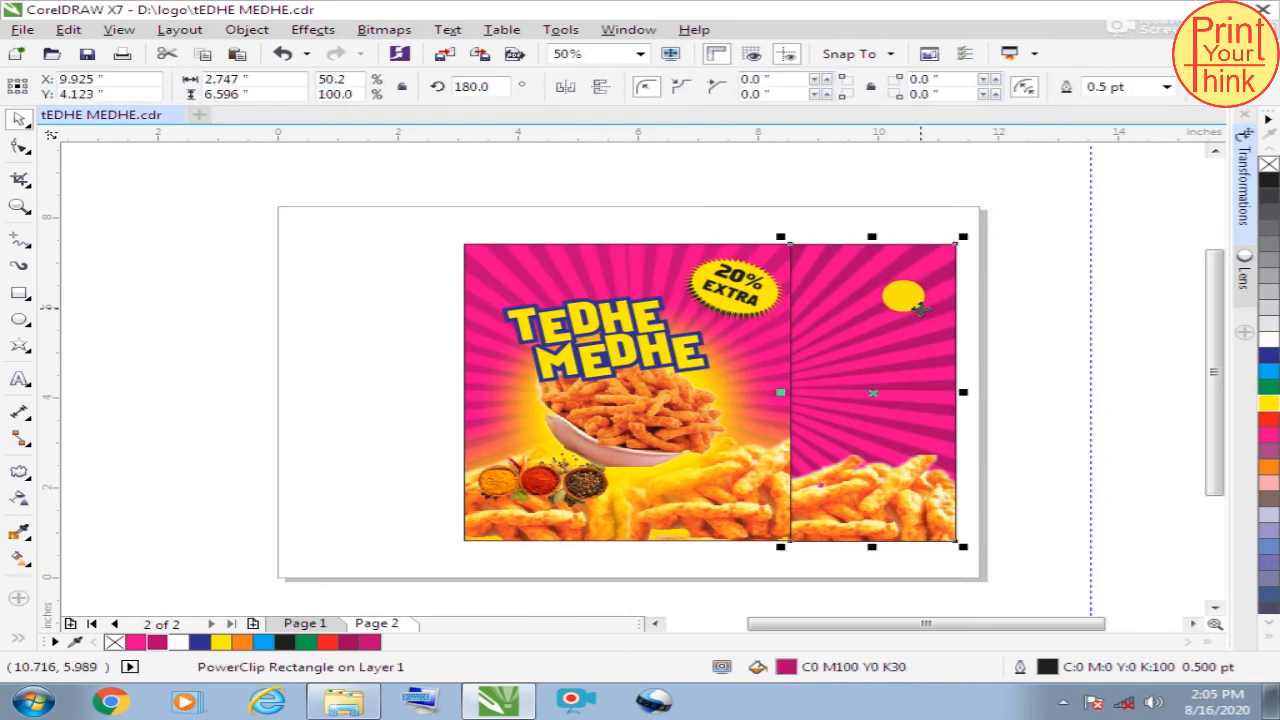
left_click_drag(913, 340, 422, 352)
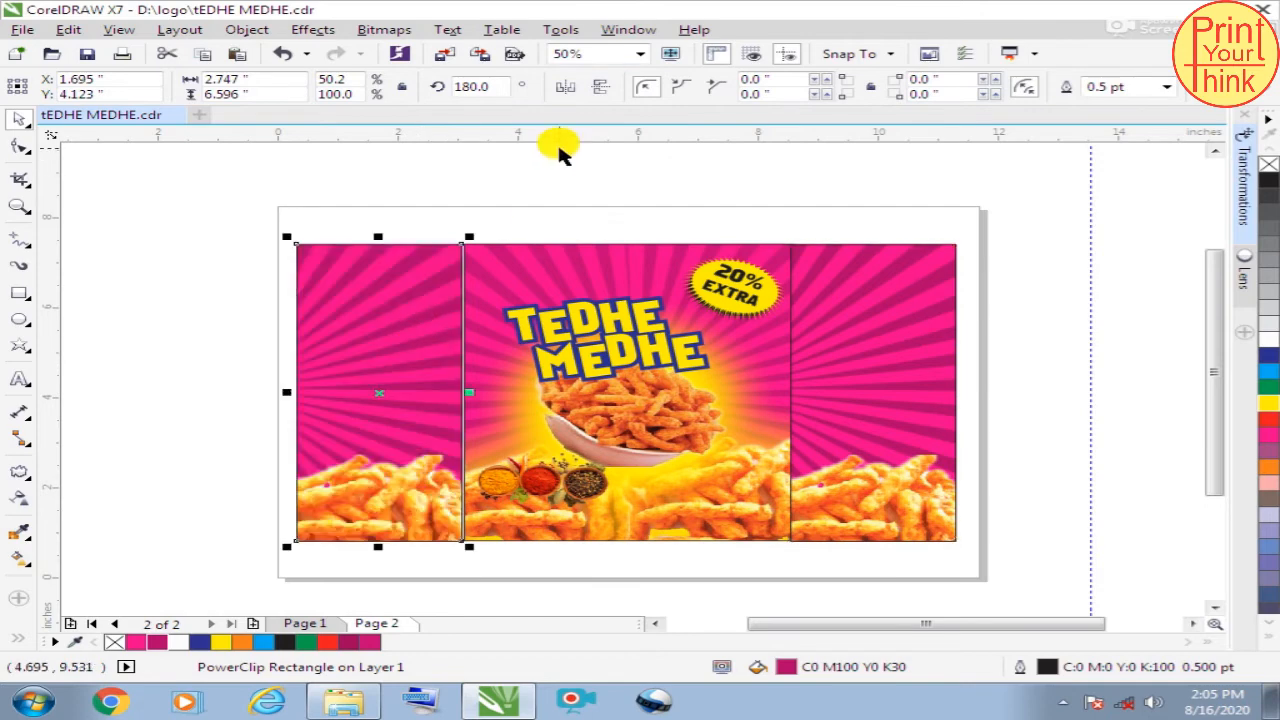
left_click(556, 88)
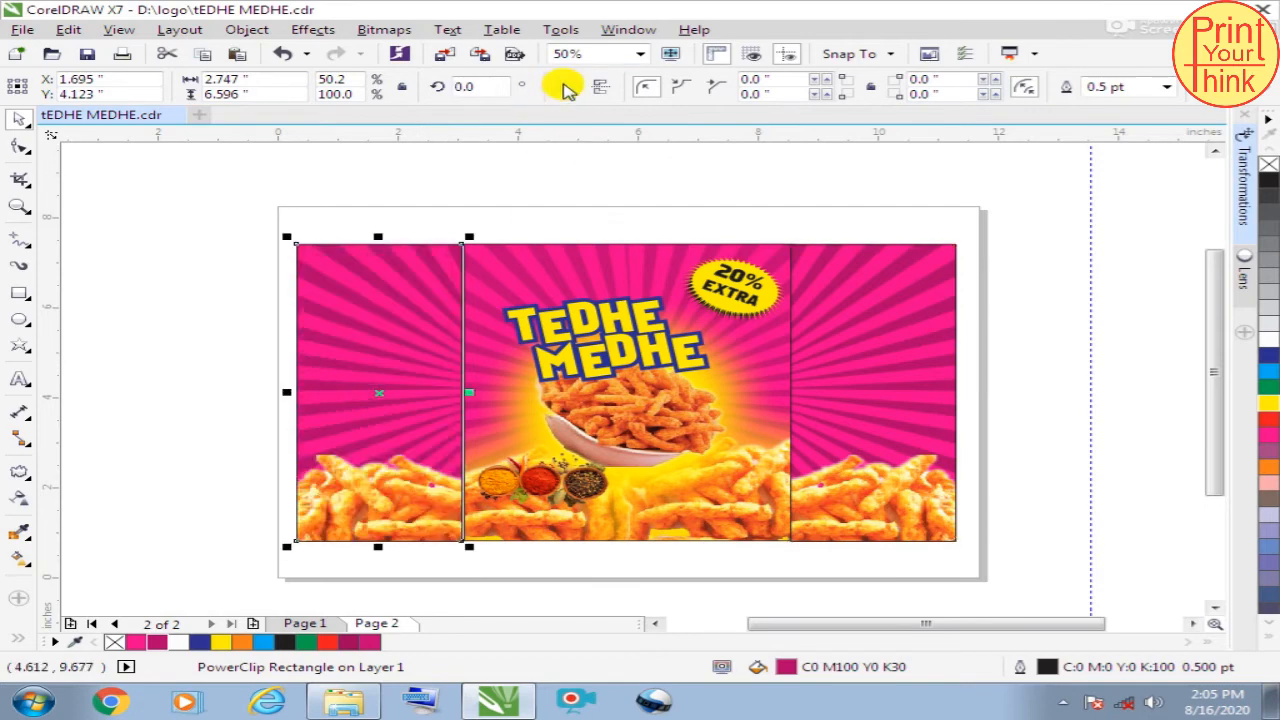
Nudge the left side panel right to close the gap with the front panel's edge
left_click(1027, 278)
scroll(442, 306, "up", 2)
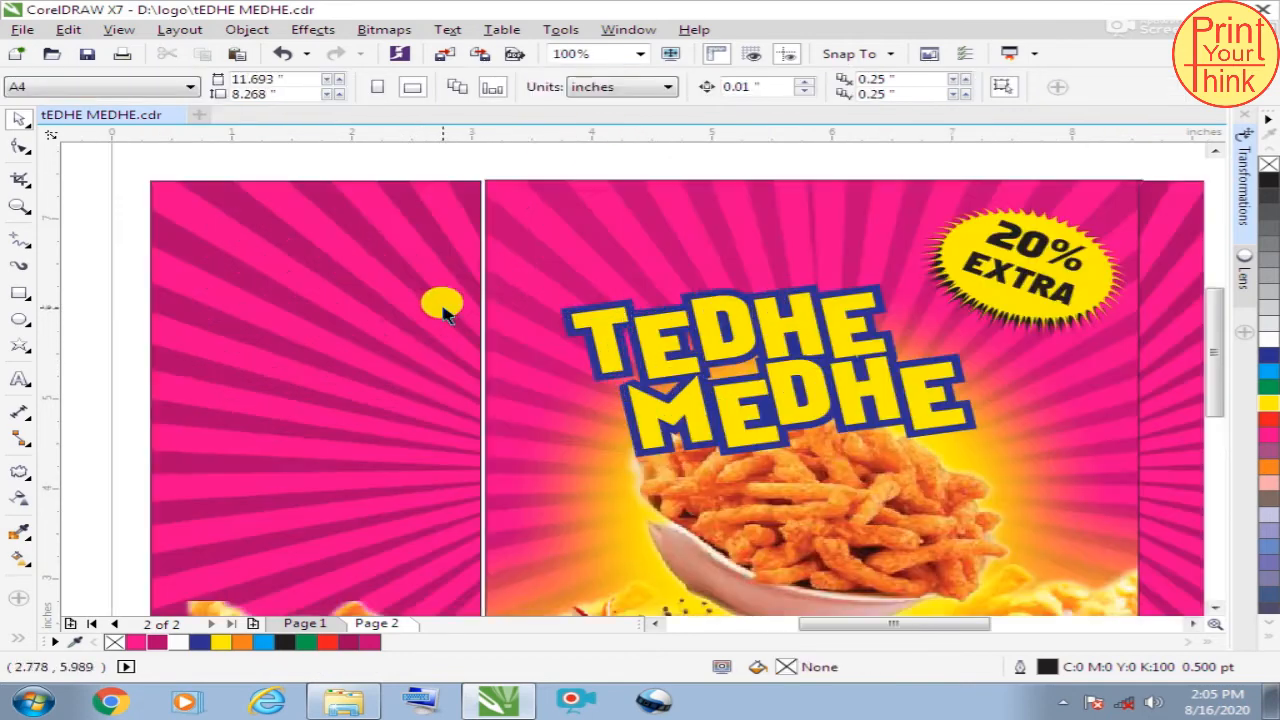
left_click(388, 308)
scroll(380, 300, "down", 2)
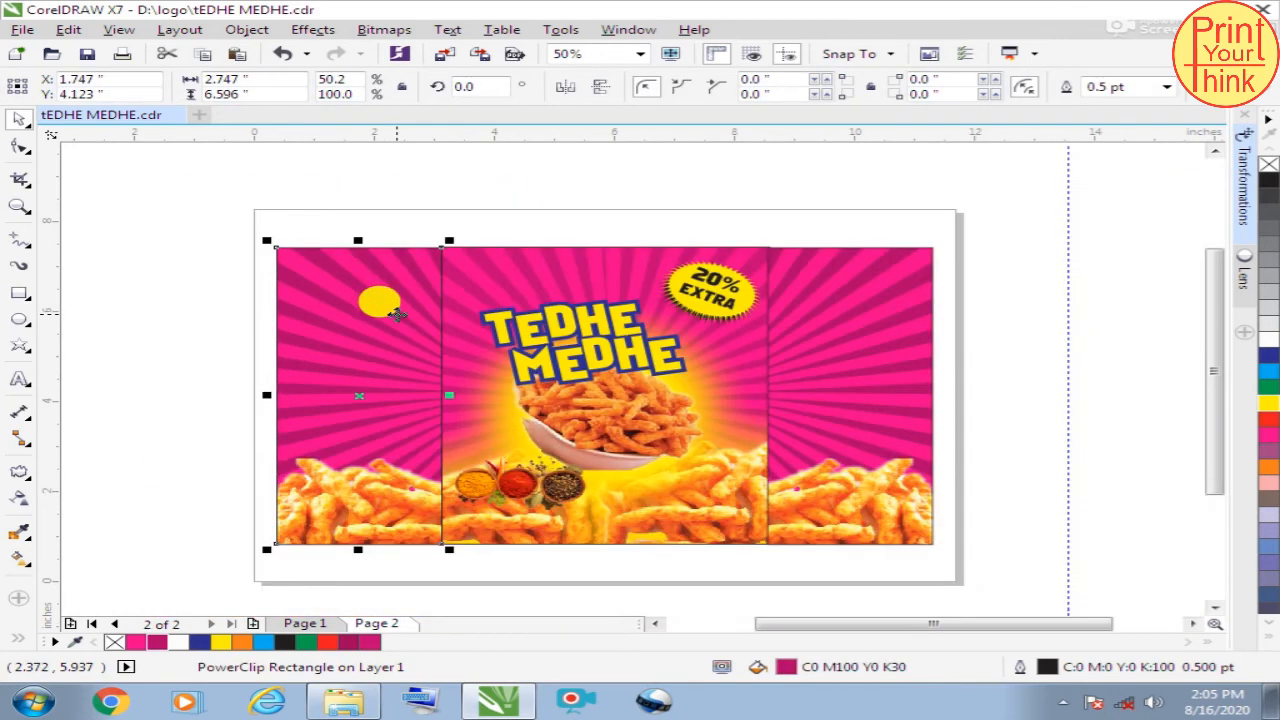
left_click(1100, 230)
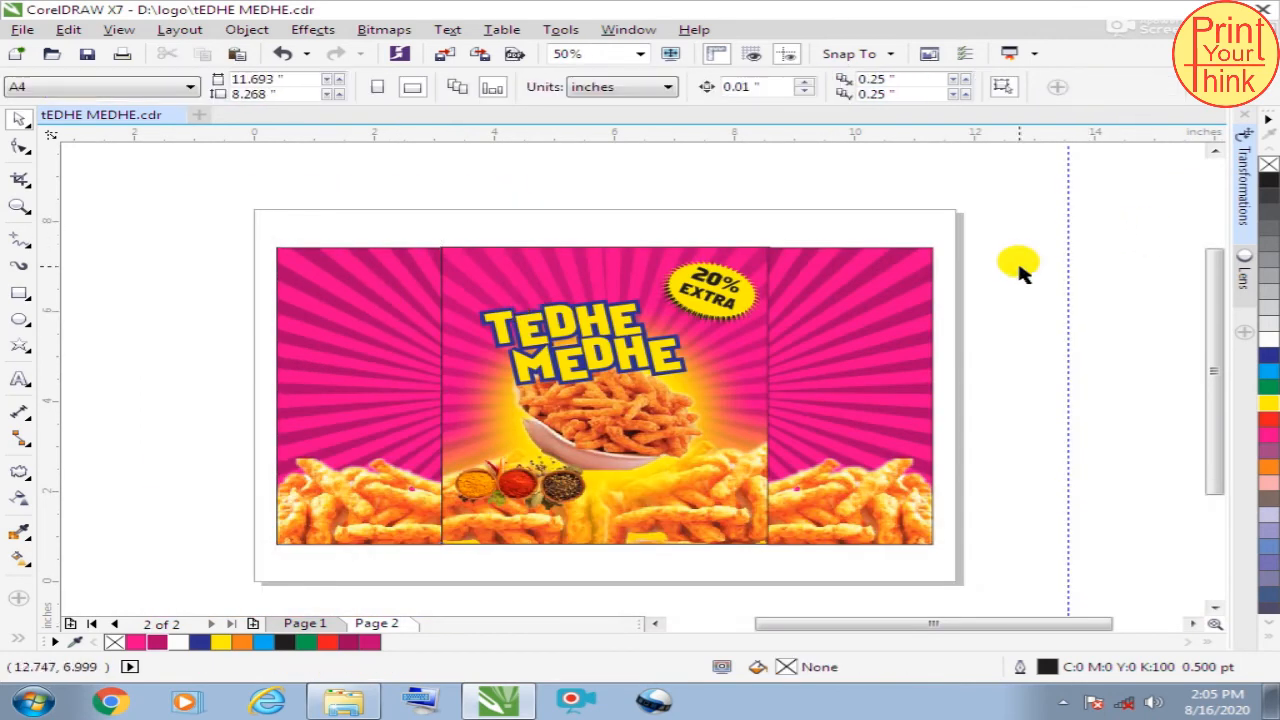
Draw a rectangle about 1.53 by 1.23 inches over the lower right area of the right side panel
left_click(20, 293)
scroll(920, 429, "up", 2)
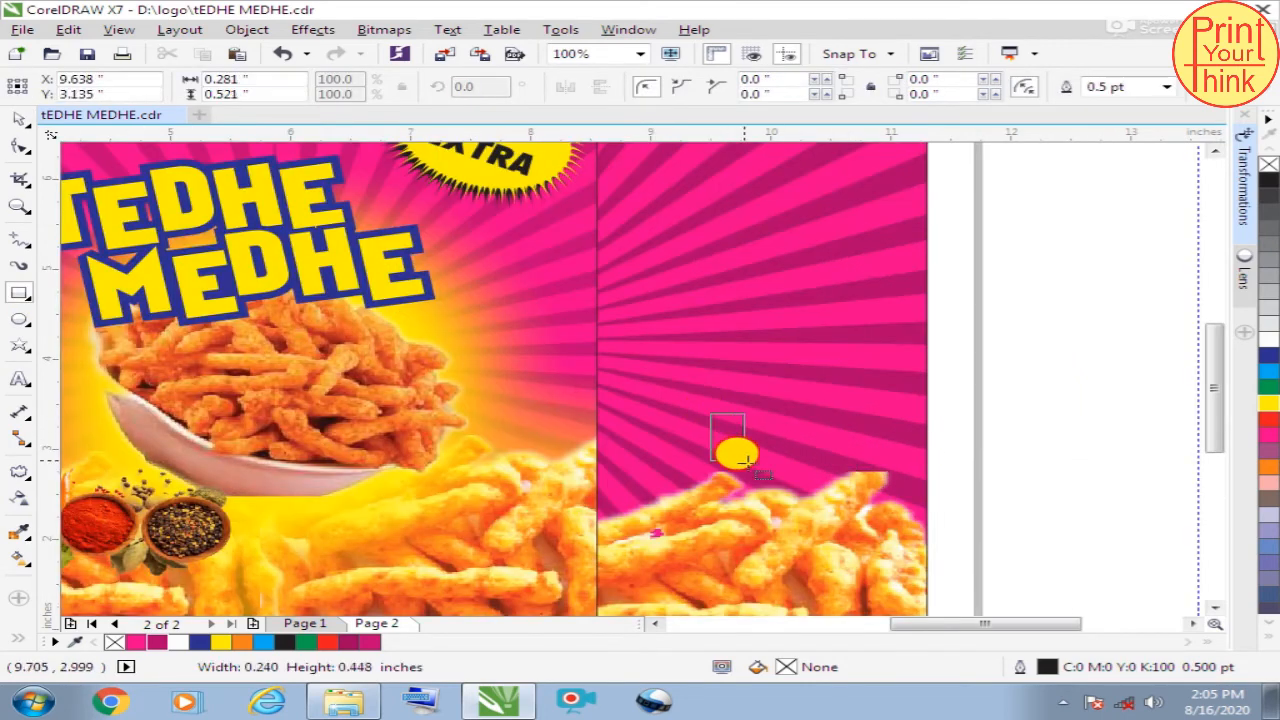
left_click_drag(710, 413, 895, 523)
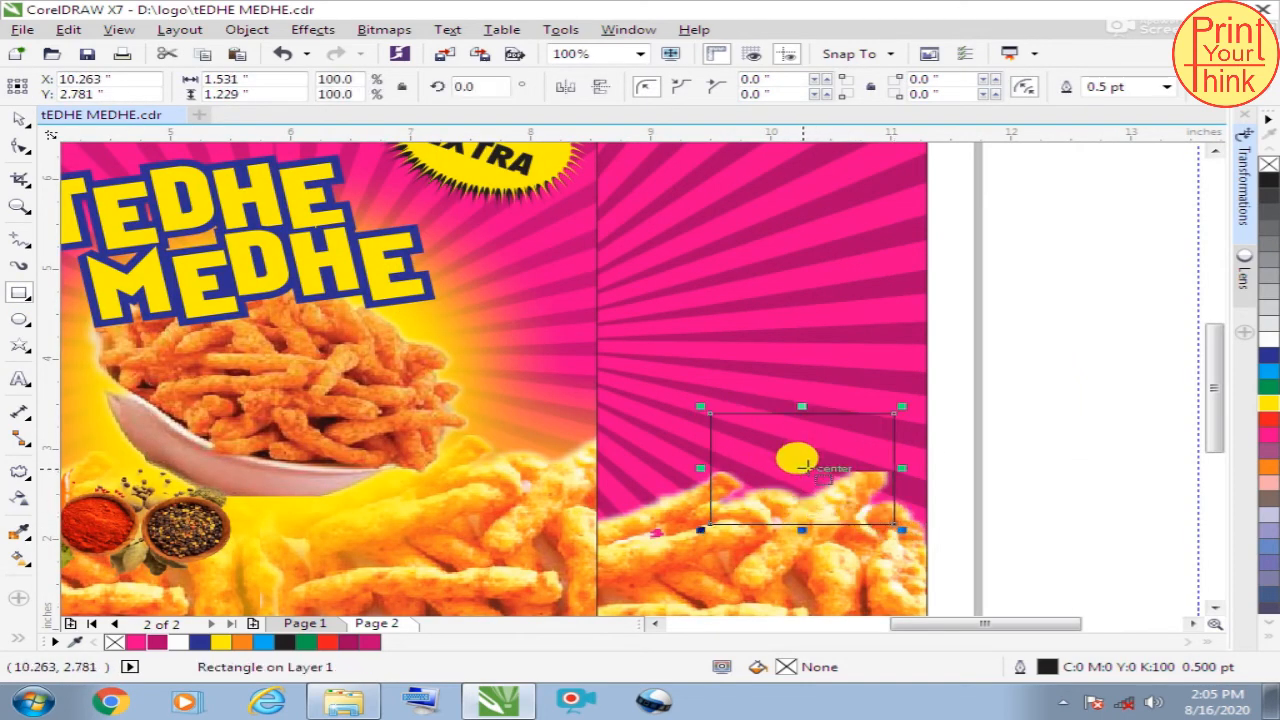
Center the rectangle low on the right side panel, widen it to about 1.83 inches, fill it white and remove its outline
left_click_drag(802, 465, 725, 495)
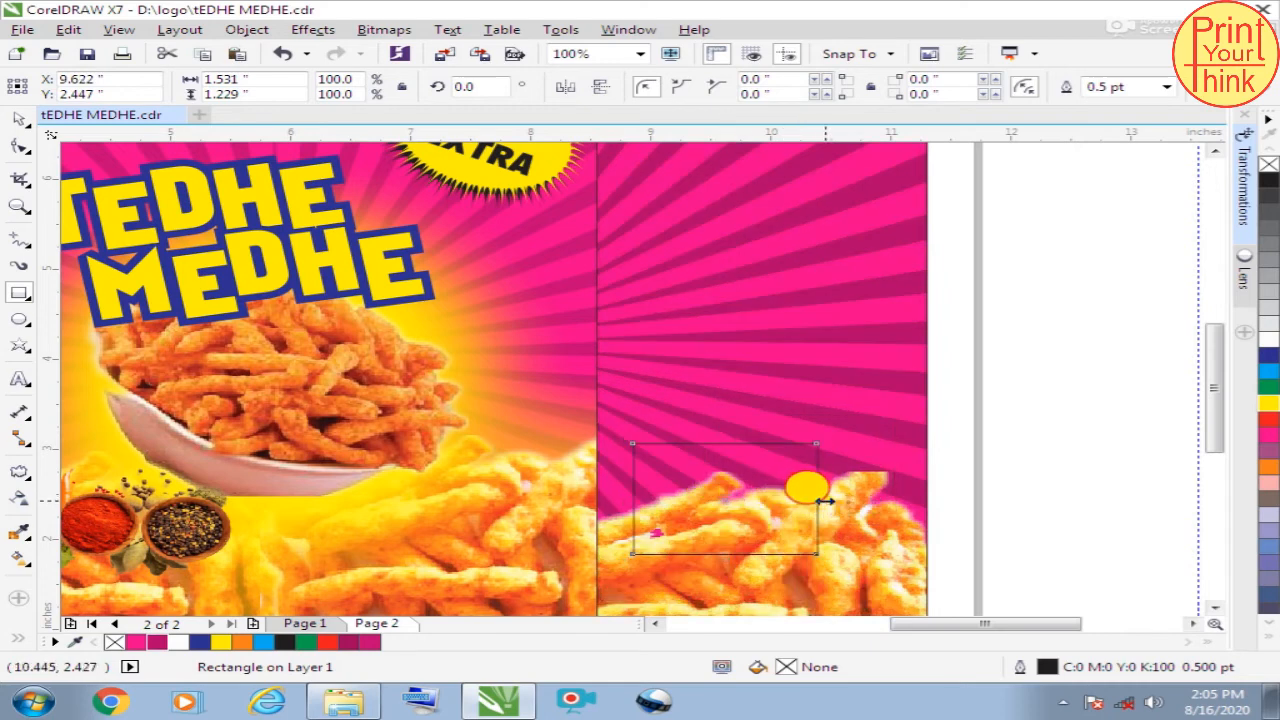
left_click_drag(824, 500, 852, 500)
left_click_drag(745, 500, 766, 492)
left_click(1270, 342)
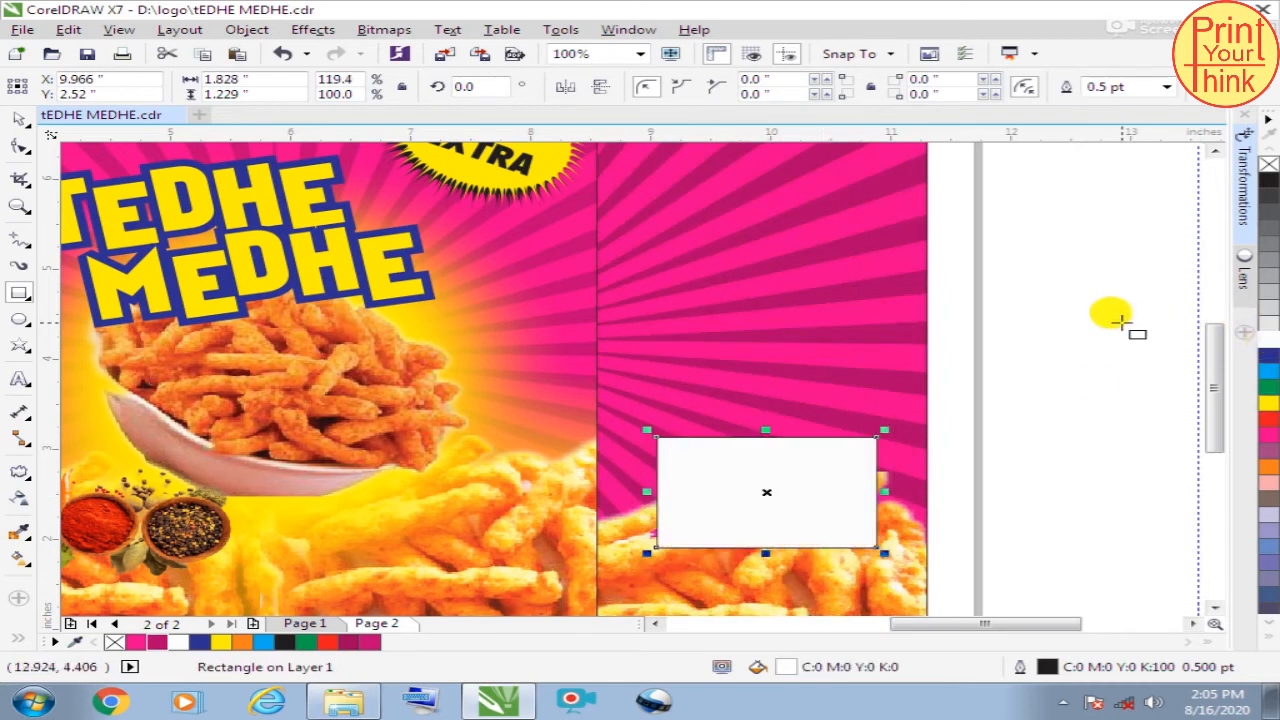
right_click(1266, 166)
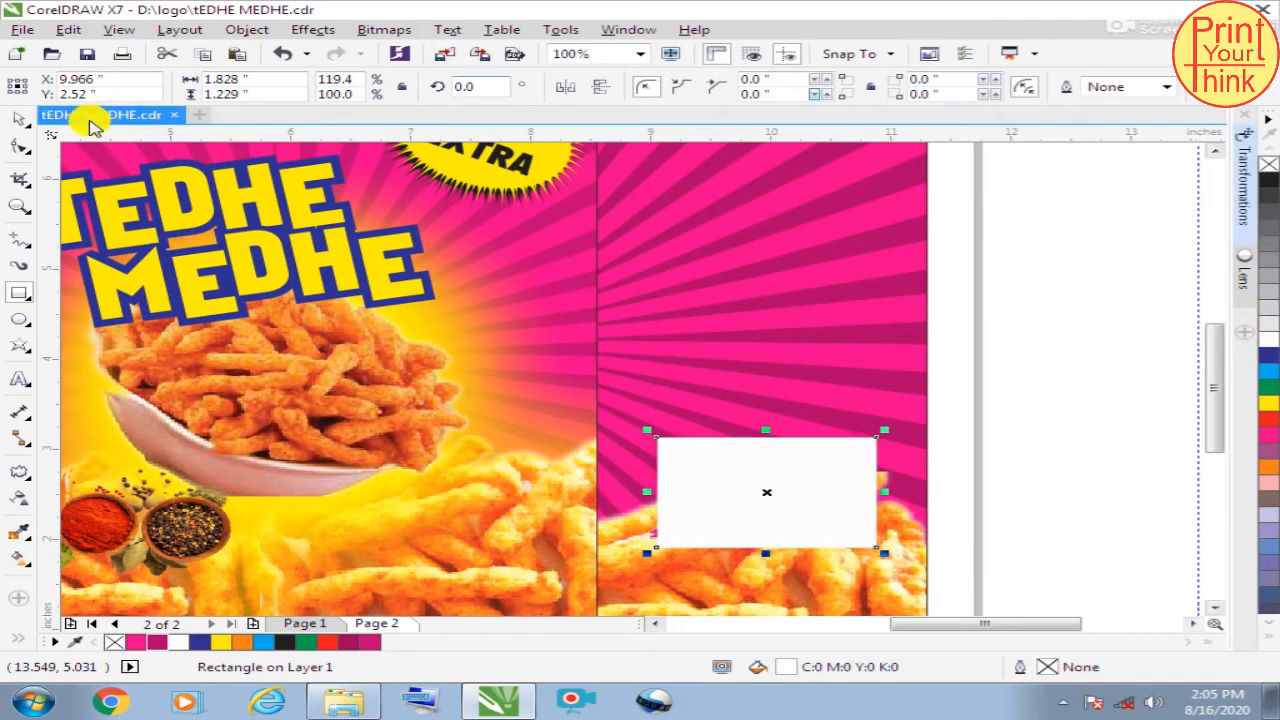
Above the white box, create four evenly spaced white strips about 1.83 by 0.34 inches on the right side panel
scroll(835, 440, "down", 1)
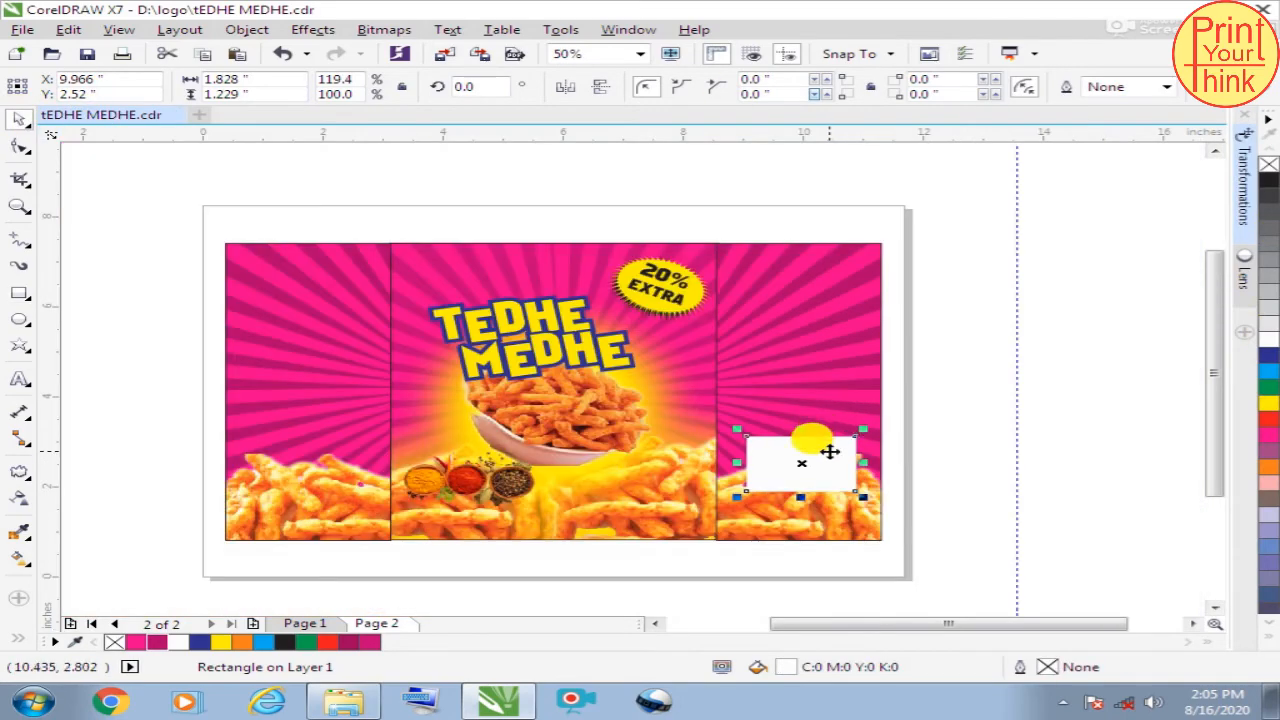
left_click_drag(822, 459, 821, 428)
scroll(815, 285, "up", 1)
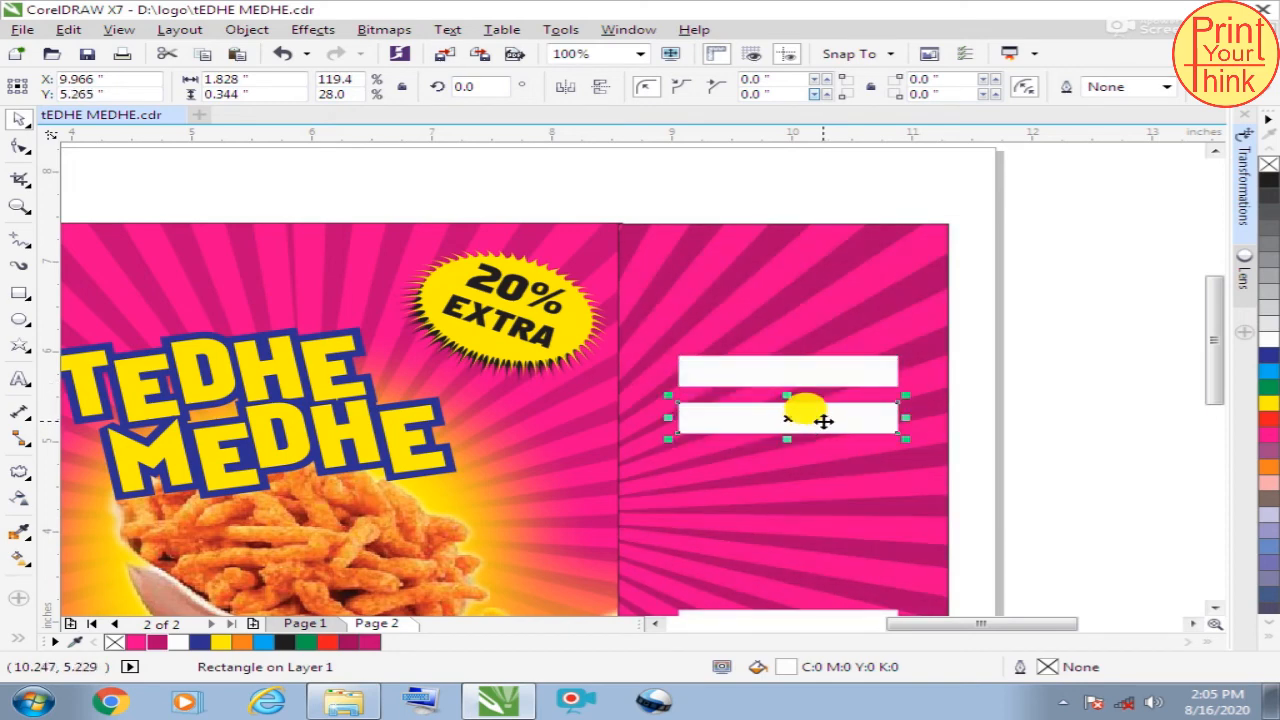
key("ctrl+d")
key("ctrl+d")
scroll(823, 427, "down", 2)
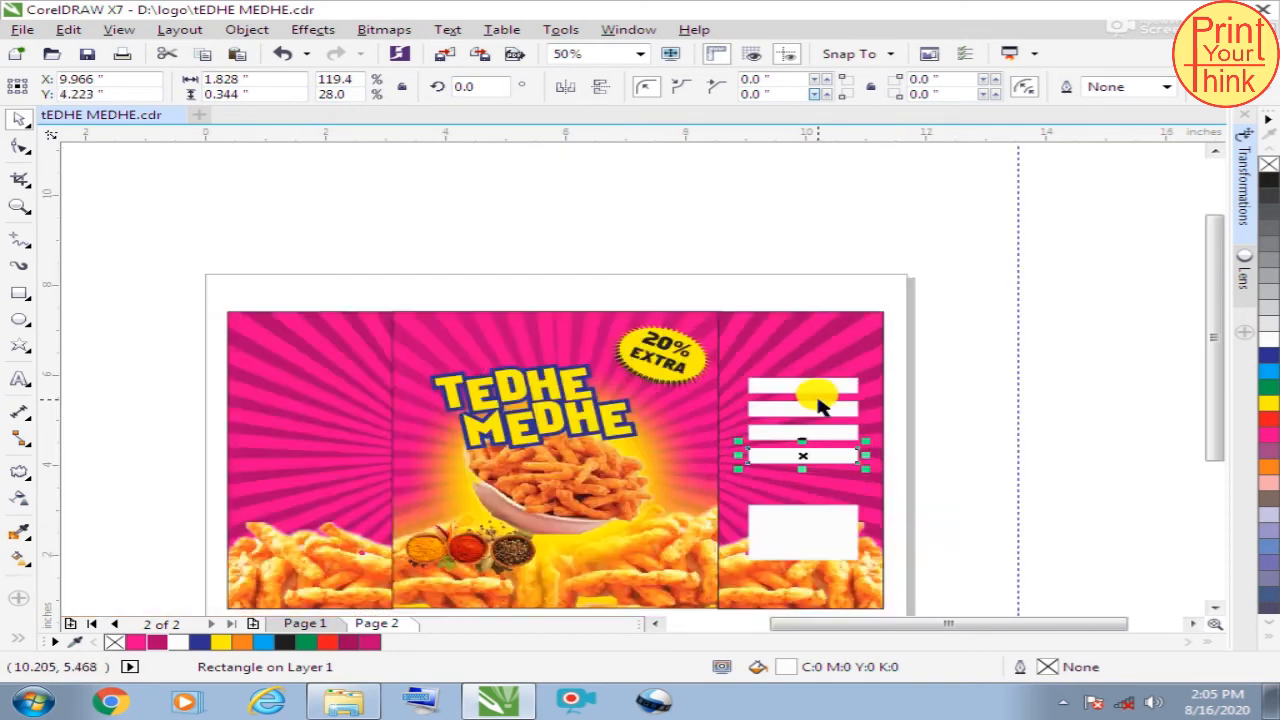
Move the four white strips together slightly higher on the right side panel
left_click_drag(943, 337, 749, 466)
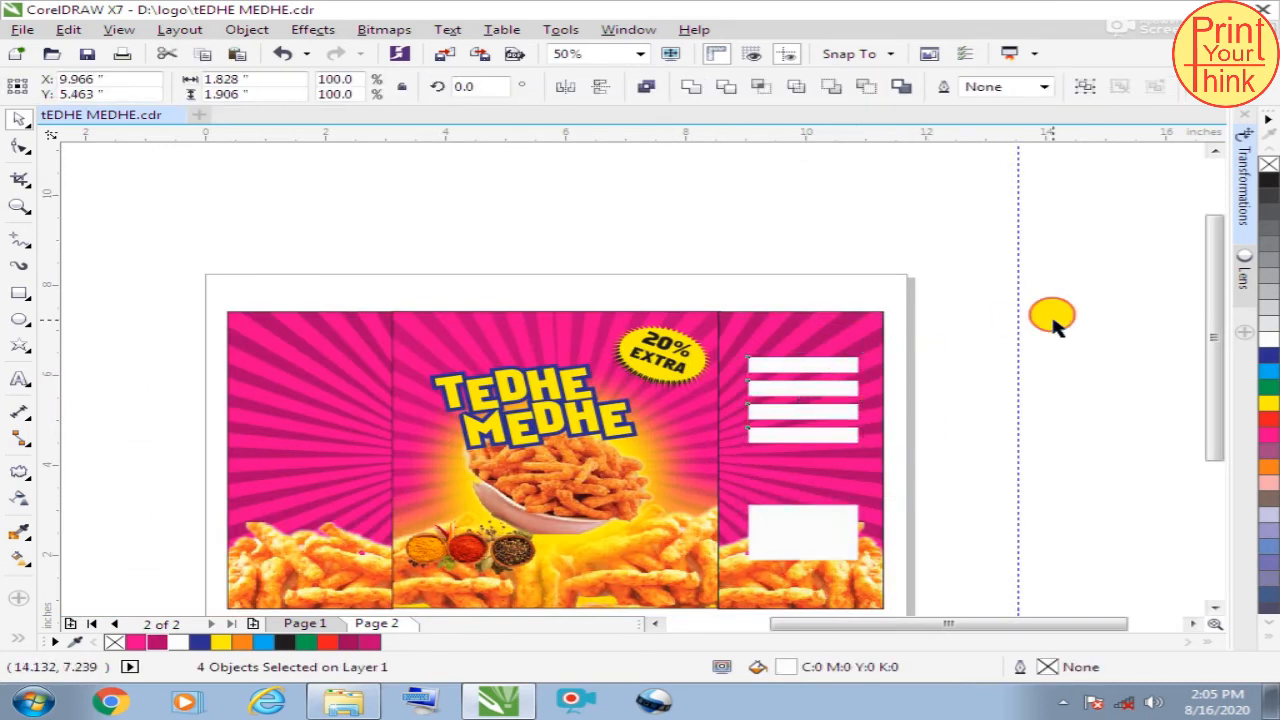
left_click(1051, 314)
scroll(991, 314, "down", 2)
scroll(852, 375, "up", 2)
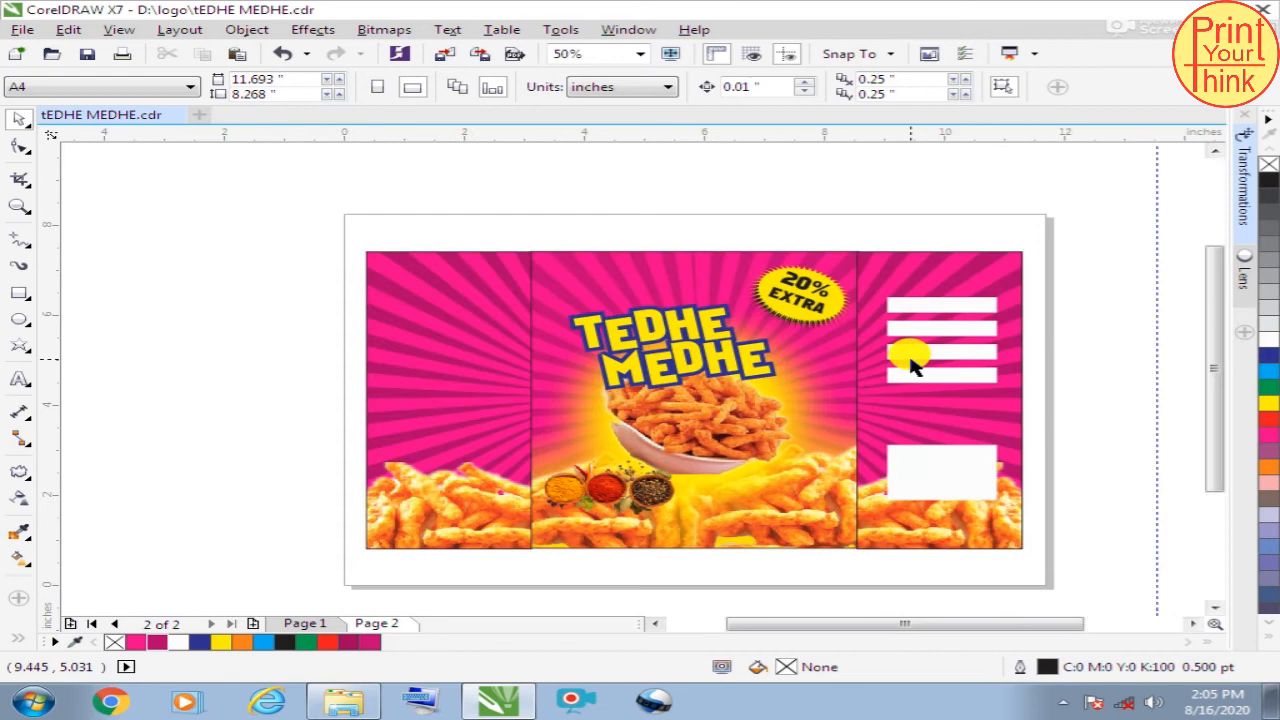
Copy the "TEDHE MEDHE" title onto the left side panel and shrink it to fit within the panel's width
left_click(655, 325)
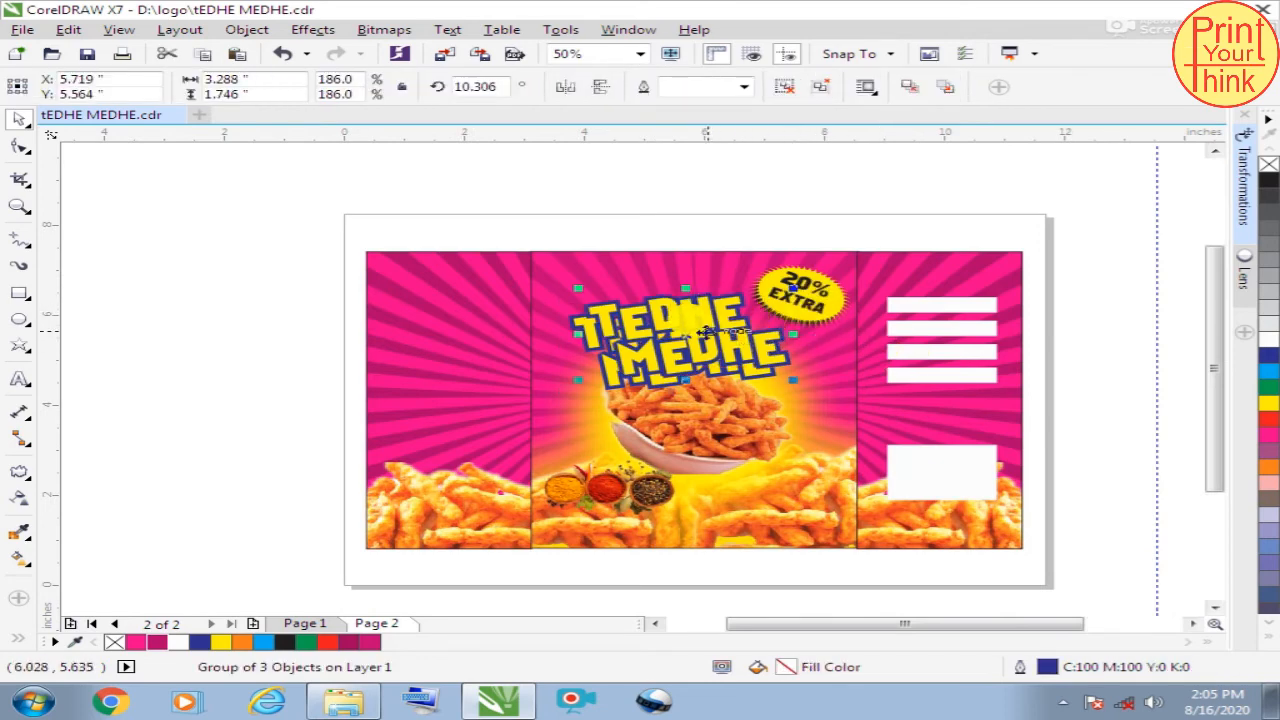
left_click_drag(700, 330, 470, 368)
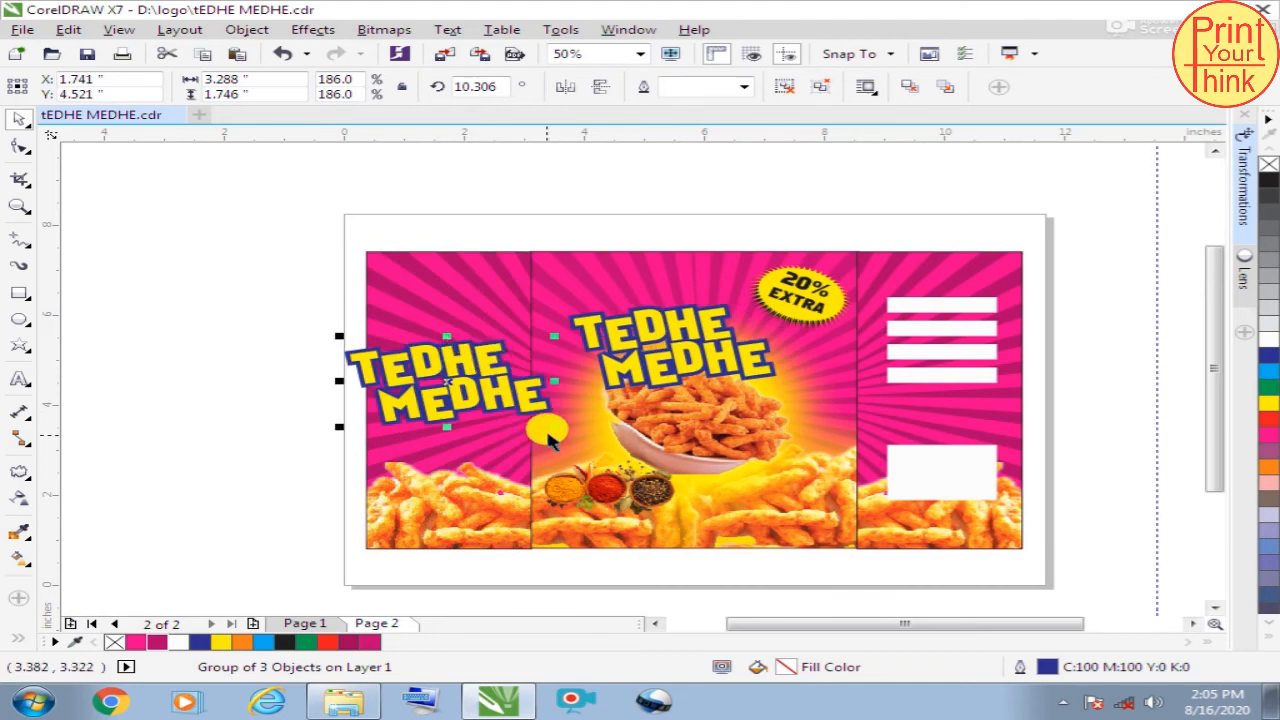
left_click_drag(555, 427, 488, 392)
left_click(337, 337)
scroll(419, 360, "up", 2)
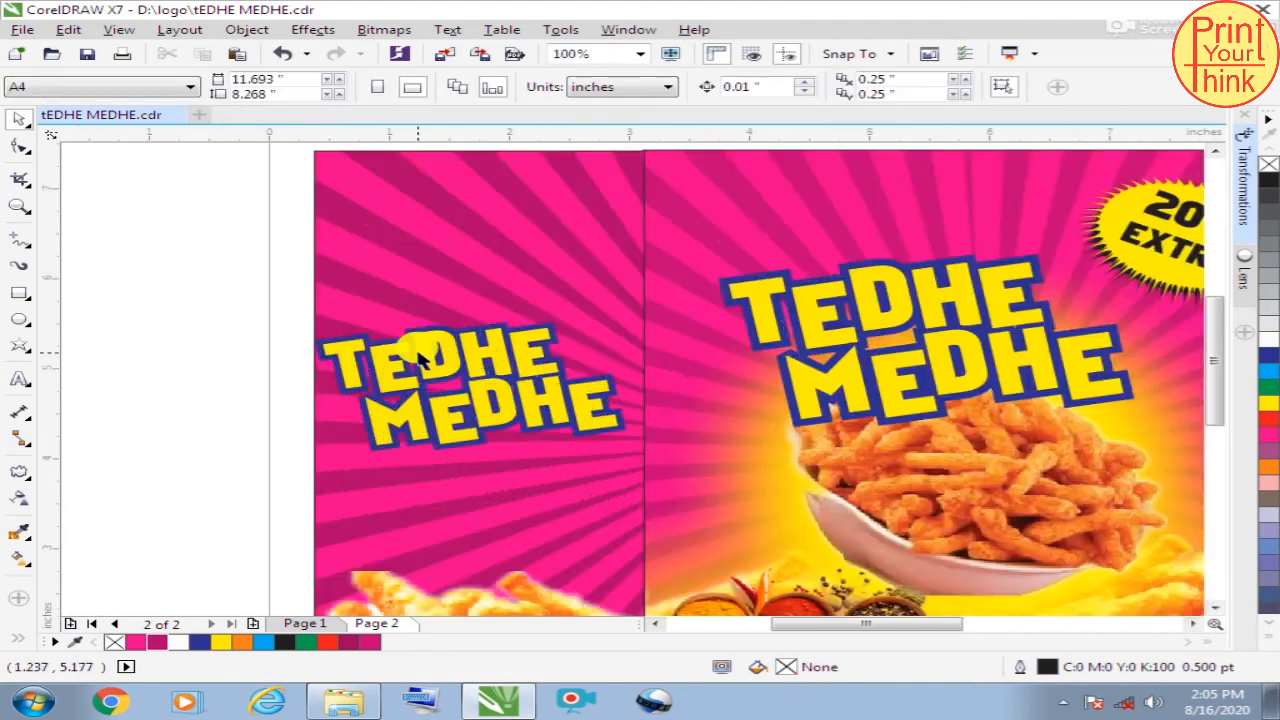
left_click(362, 355)
left_click_drag(306, 323, 348, 348)
left_click_drag(523, 392, 485, 355)
left_click(266, 334)
scroll(266, 334, "down", 2)
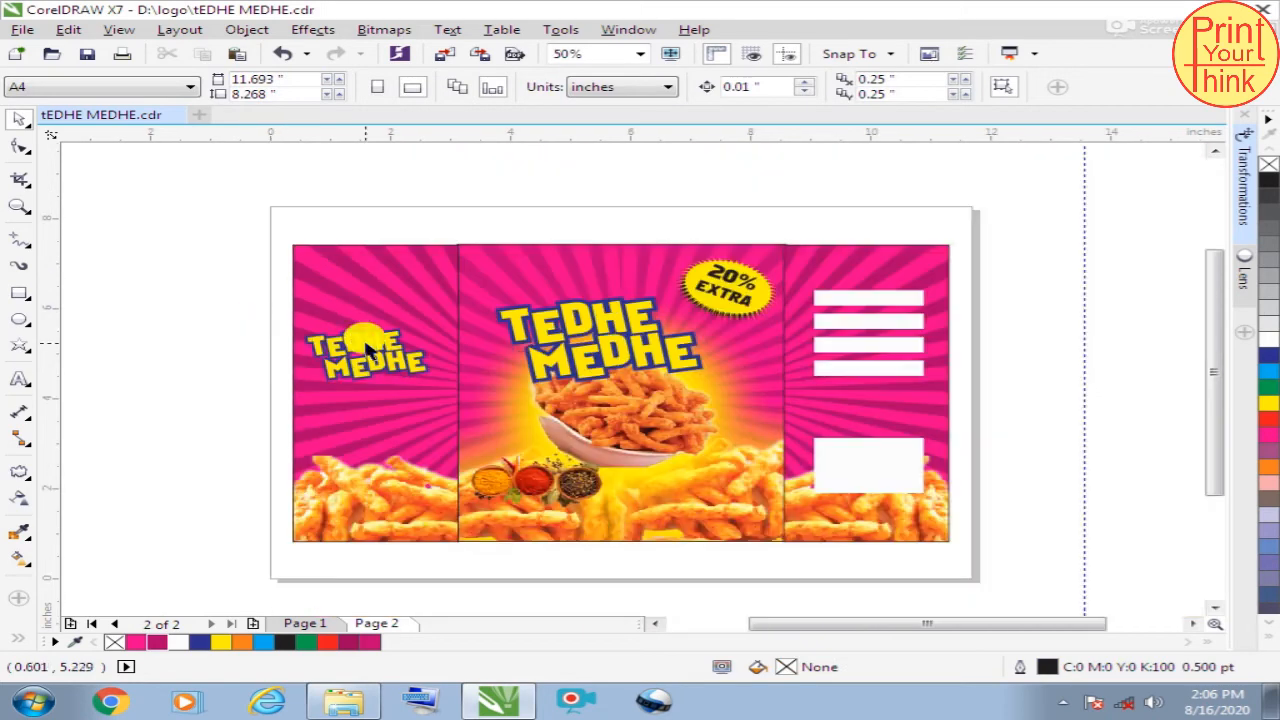
Copy the "20% EXTRA" badge to the upper part of the left side panel and make the copy slightly smaller
left_click_drag(643, 220, 797, 343)
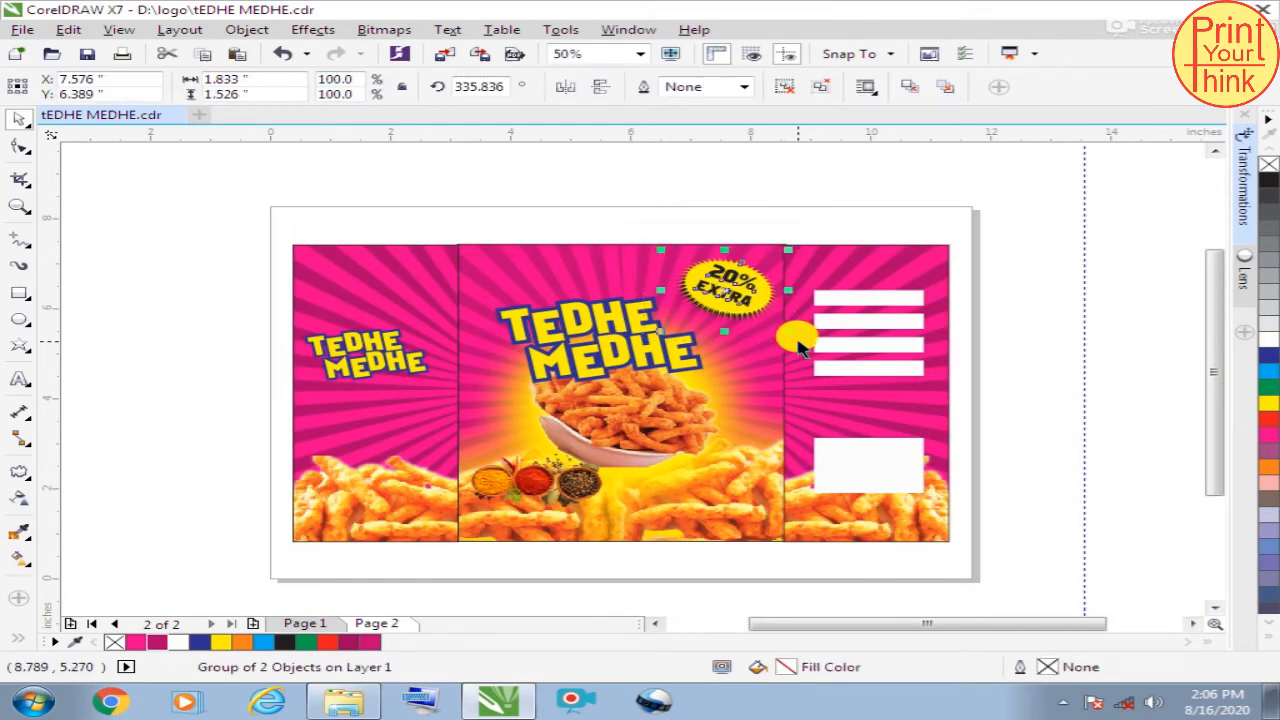
left_click_drag(727, 271, 382, 283)
left_click(490, 200)
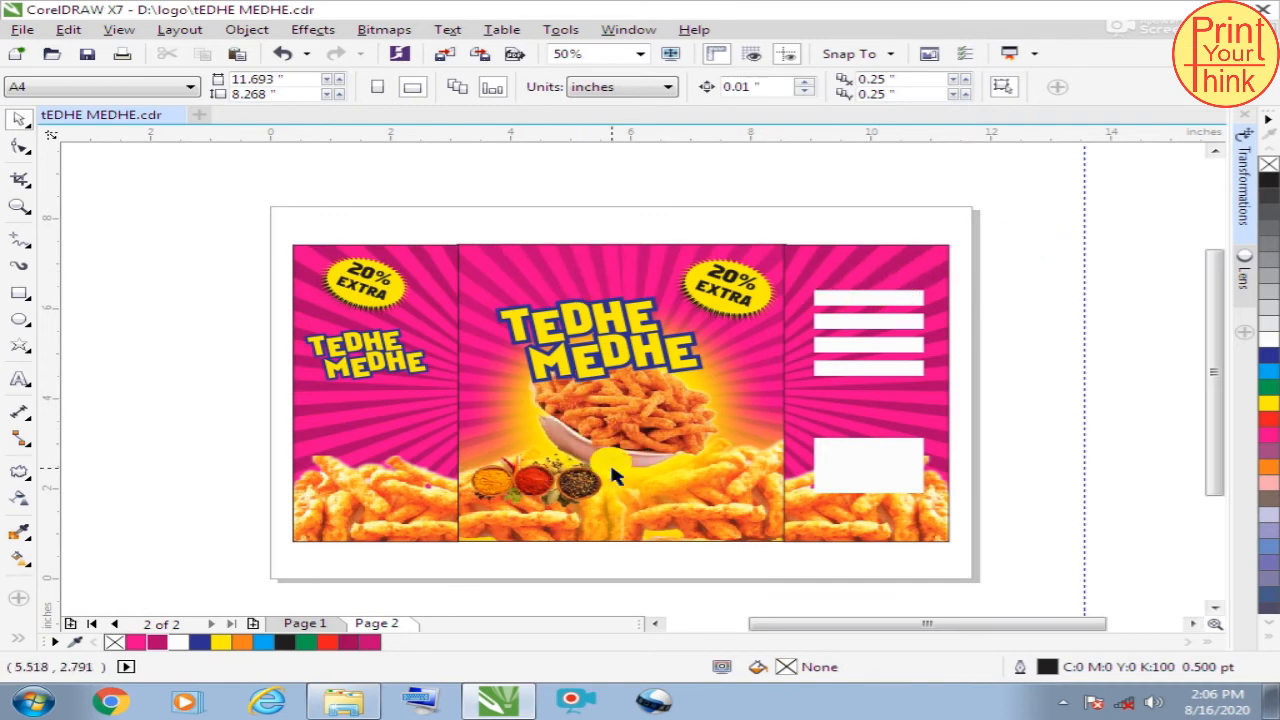
Copy the snack bowl image below the left panel's title and scale it to about 1.93 by 1.52 inches
left_click(668, 437)
left_click_drag(670, 433, 427, 406)
left_click_drag(382, 450, 394, 427)
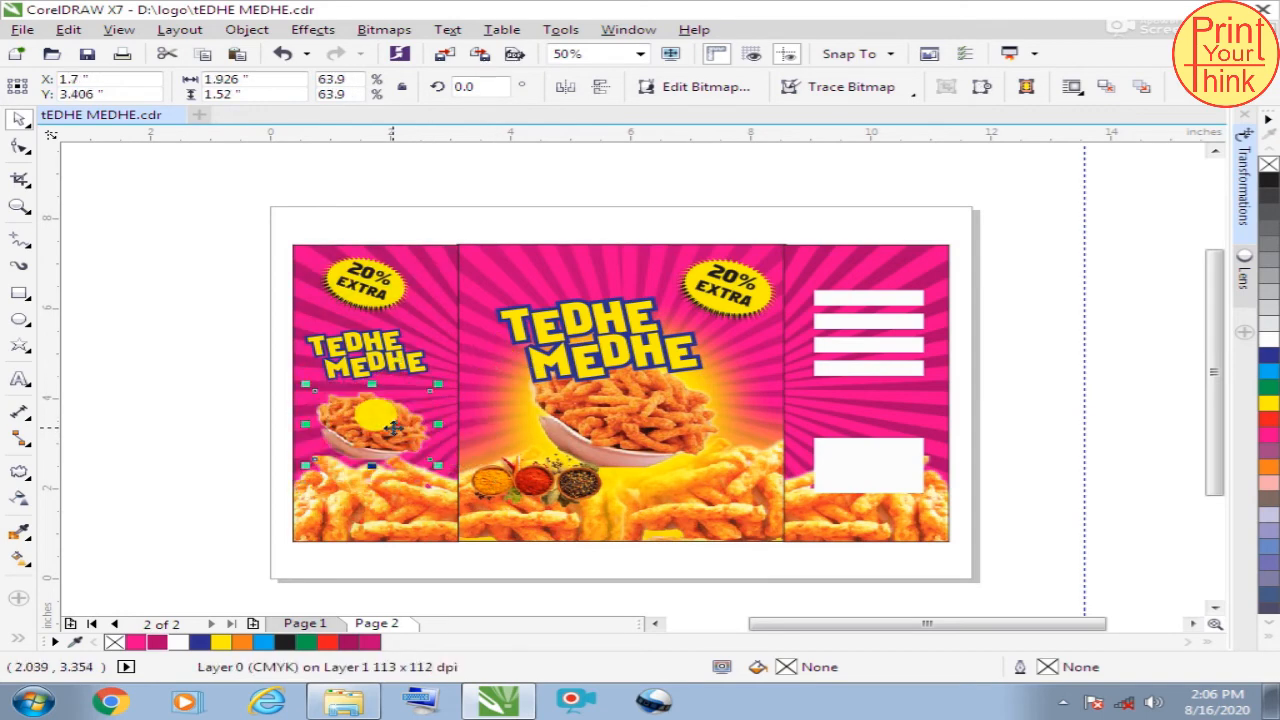
left_click(246, 409)
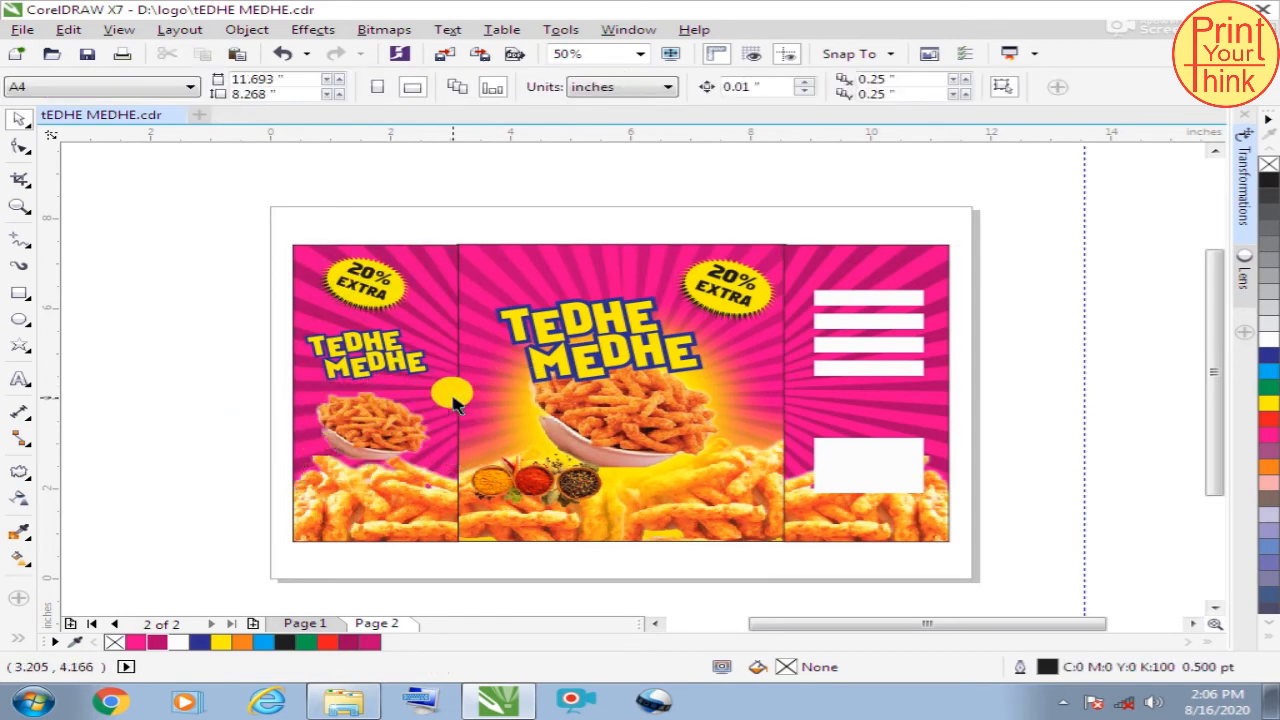
Copy the yellow glow bitmap from inside the front panel's PowerClip and finish editing that PowerClip
scroll(370, 408, "up", 2)
double_click(635, 382)
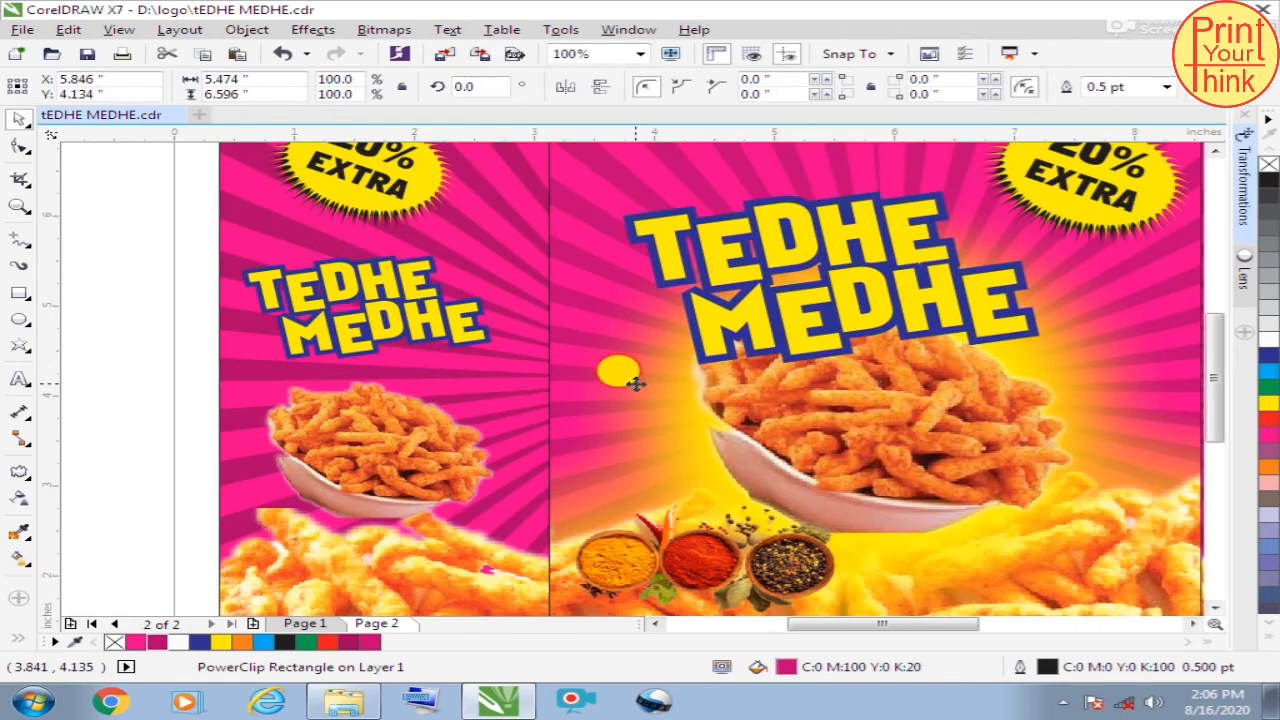
left_click(798, 403)
scroll(732, 368, "down", 1)
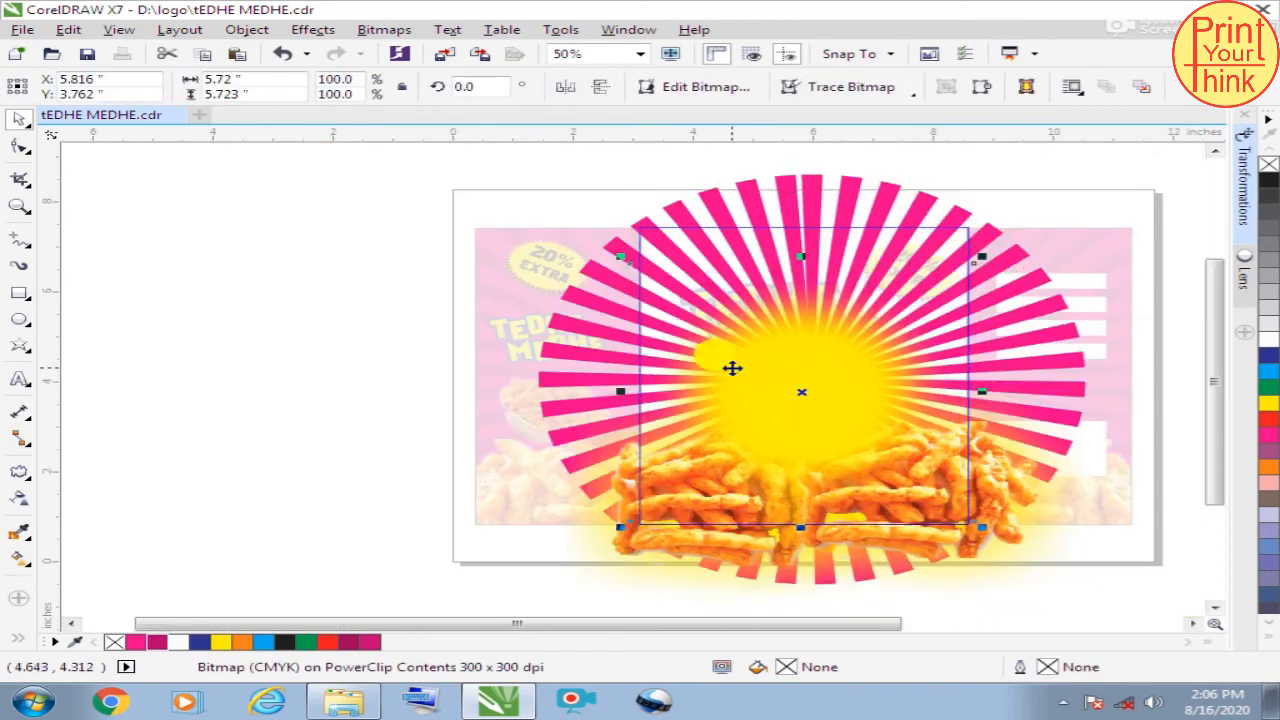
left_click(770, 468)
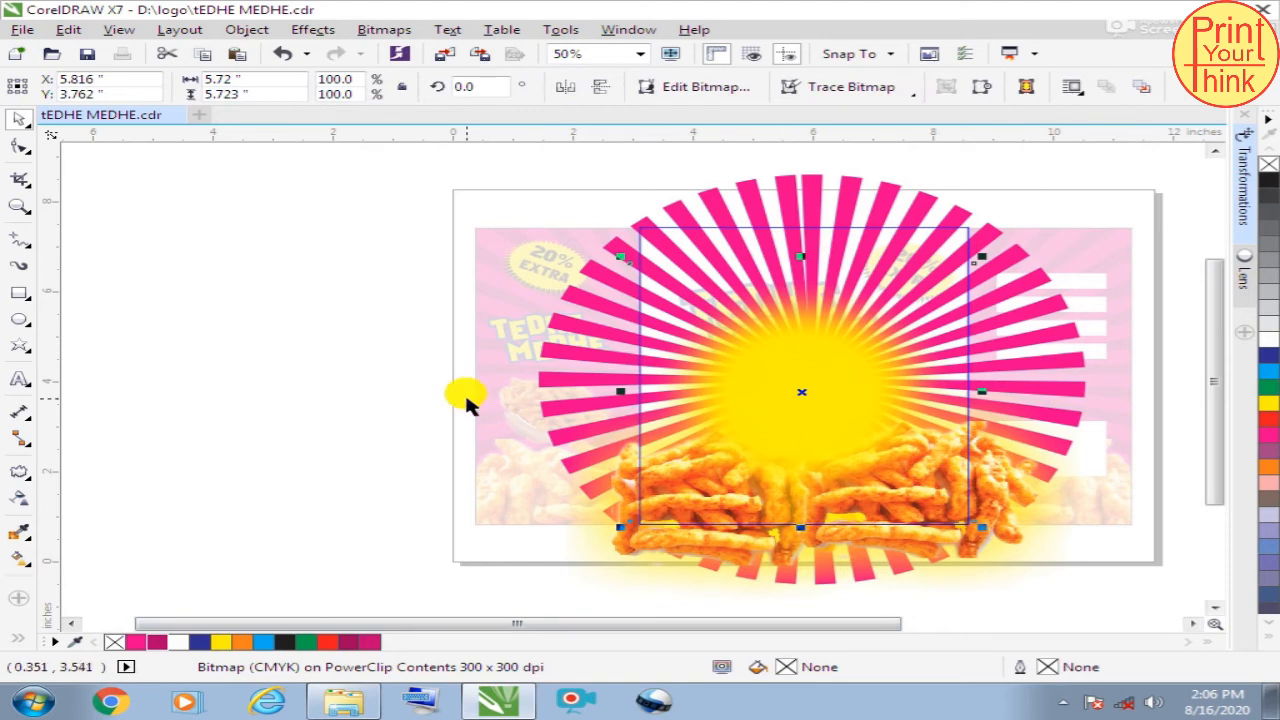
left_click(366, 371)
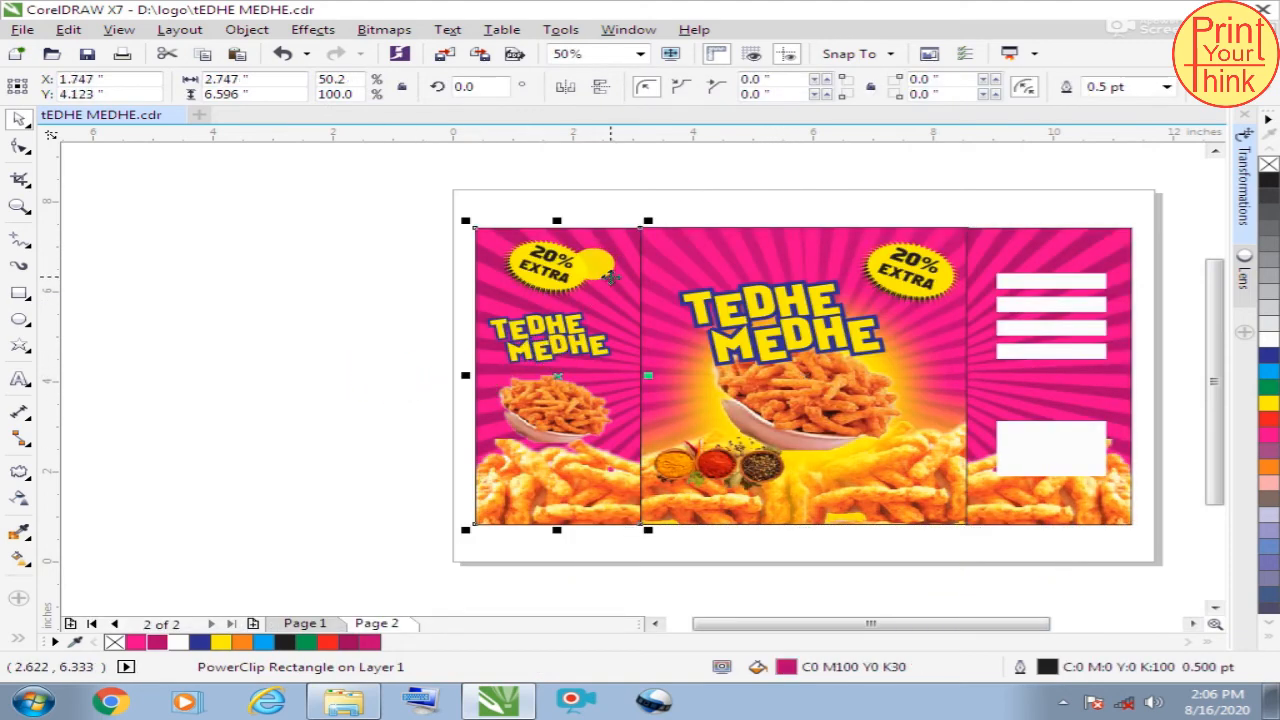
Paste the yellow glow into the left panel's PowerClip, shrink it to about 4.35 inches, center it behind the bowl and finish editing
double_click(590, 272)
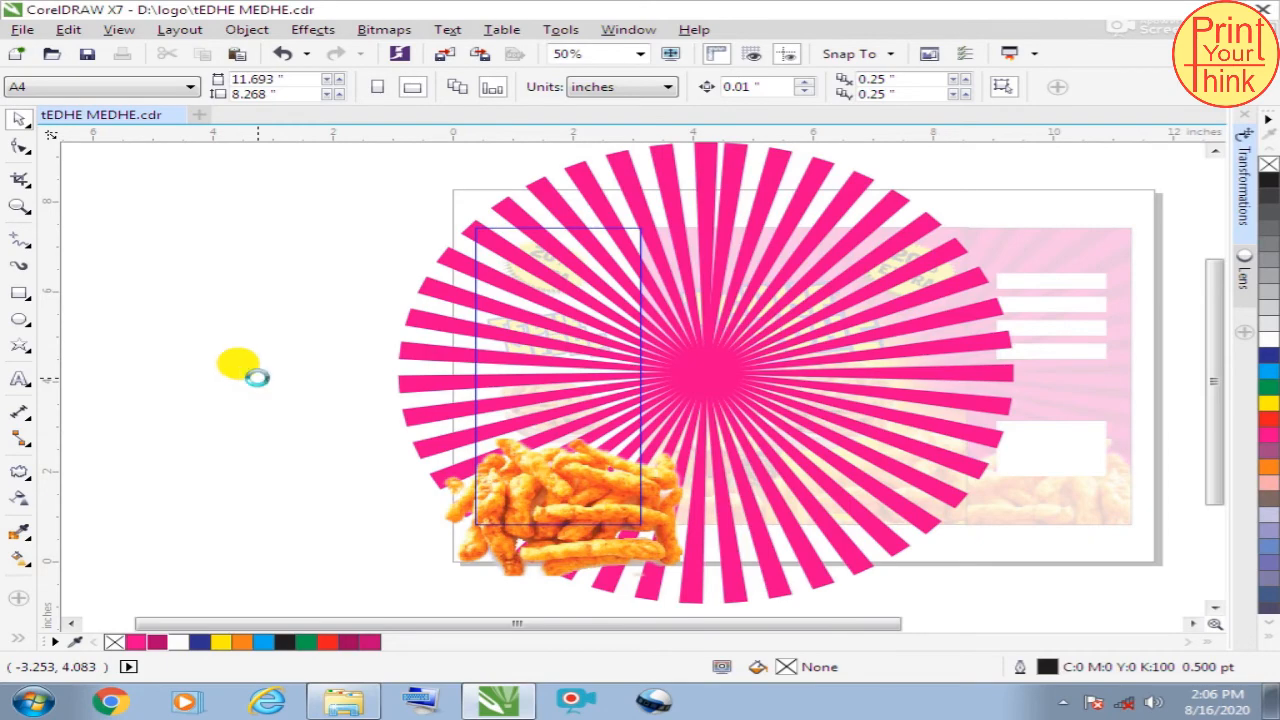
left_click(709, 403)
left_click_drag(709, 403, 567, 448)
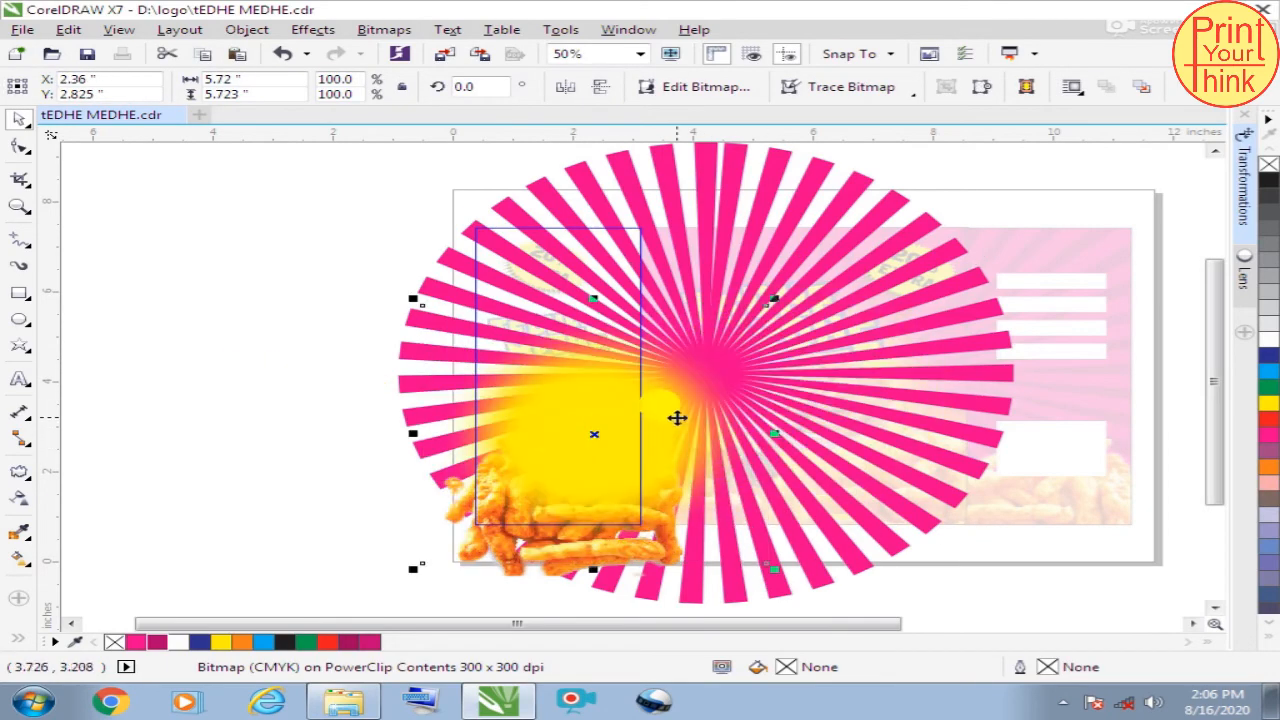
left_click_drag(776, 295, 690, 362)
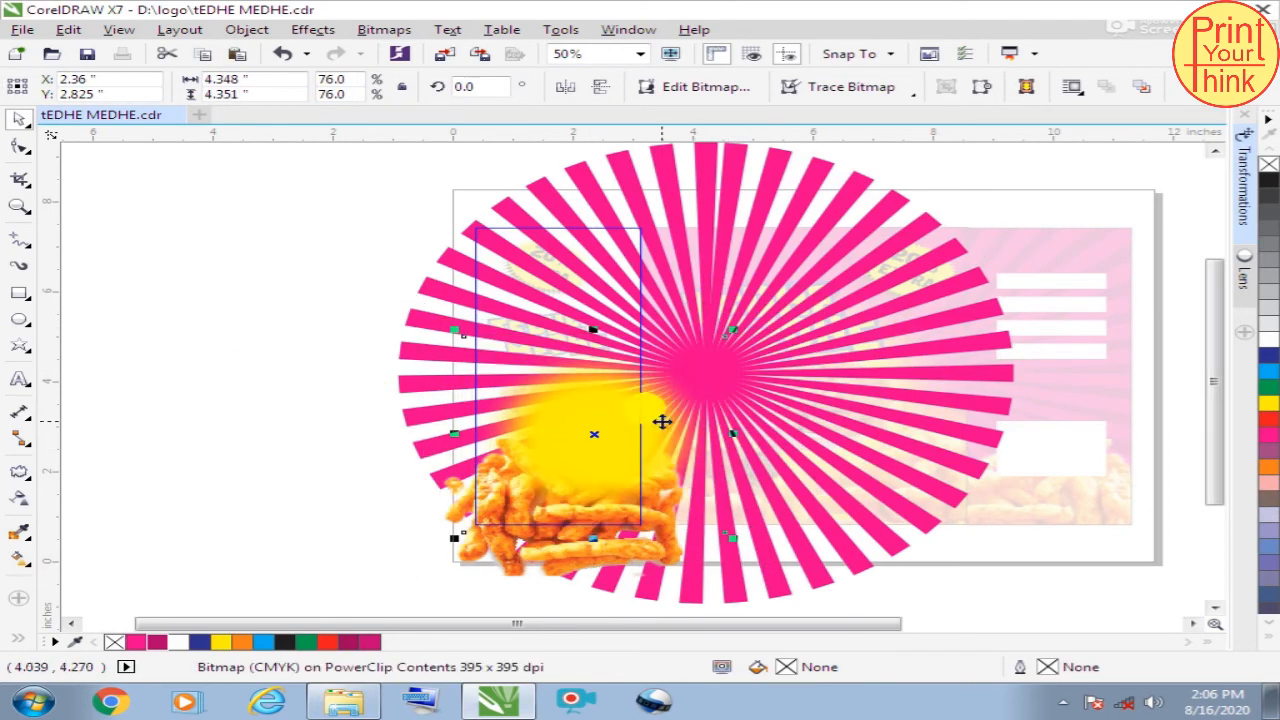
left_click_drag(663, 423, 580, 443)
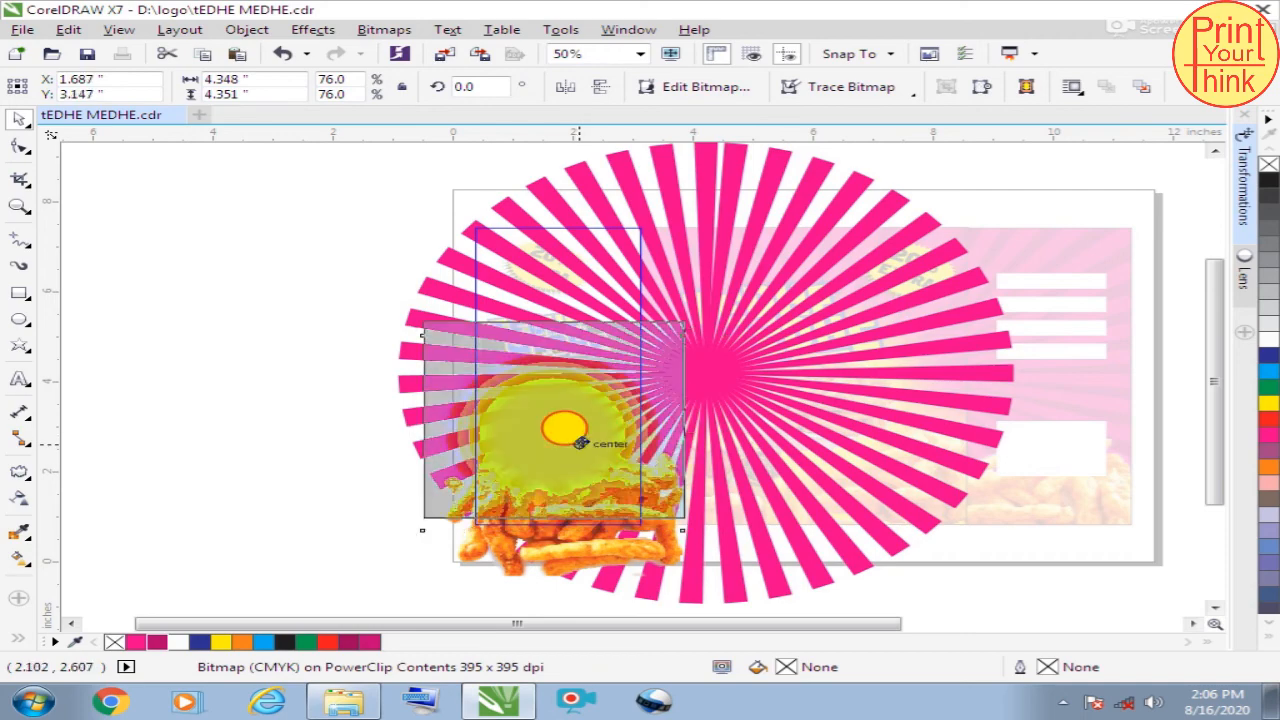
left_click(300, 437, "ctrl")
left_click(300, 437)
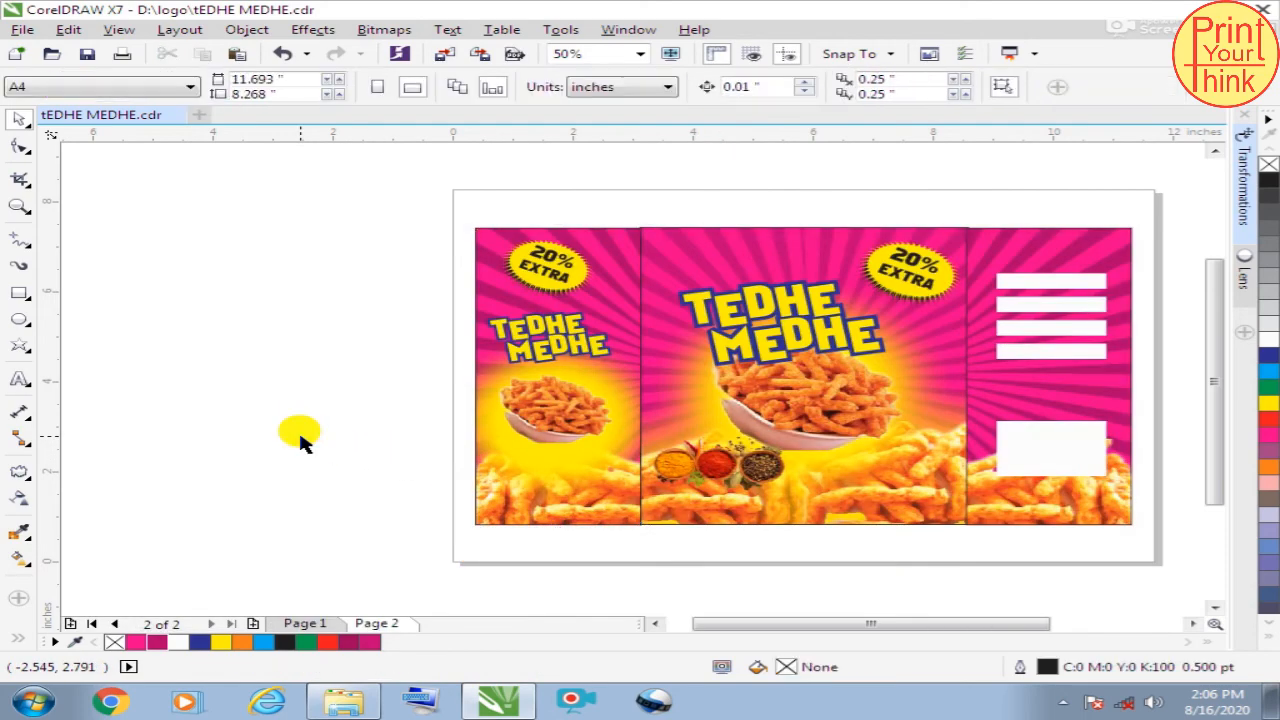
Inside the left panel's PowerClip, apply a uniform transparency of 20 to the yellow glow and finish editing
left_click(540, 397)
left_click(631, 366, "ctrl")
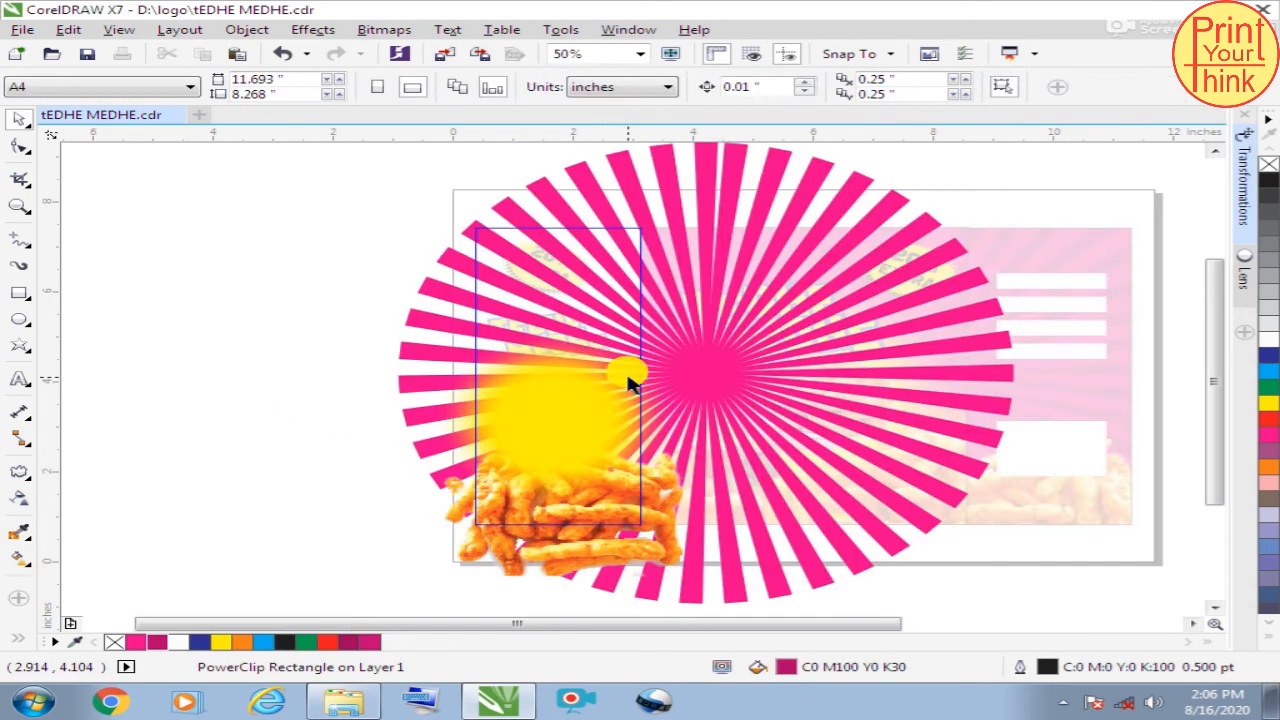
left_click(602, 419)
scroll(596, 467, "up", 2)
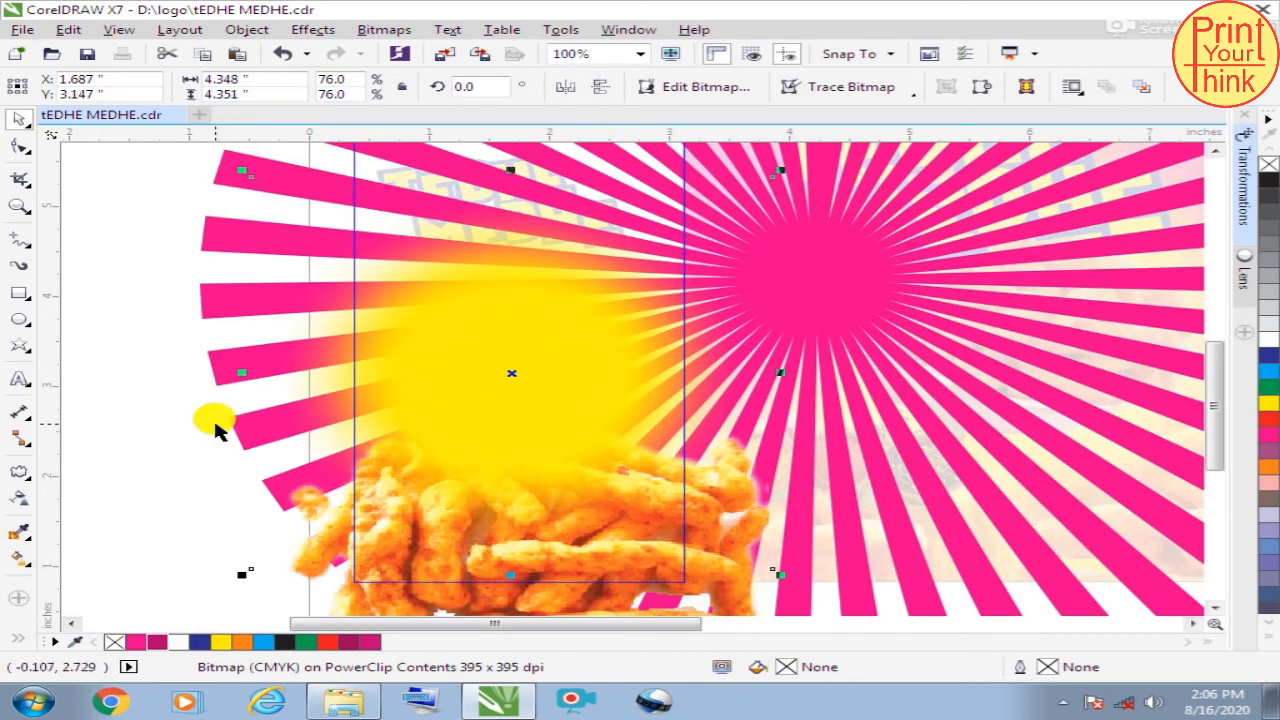
left_click(20, 499)
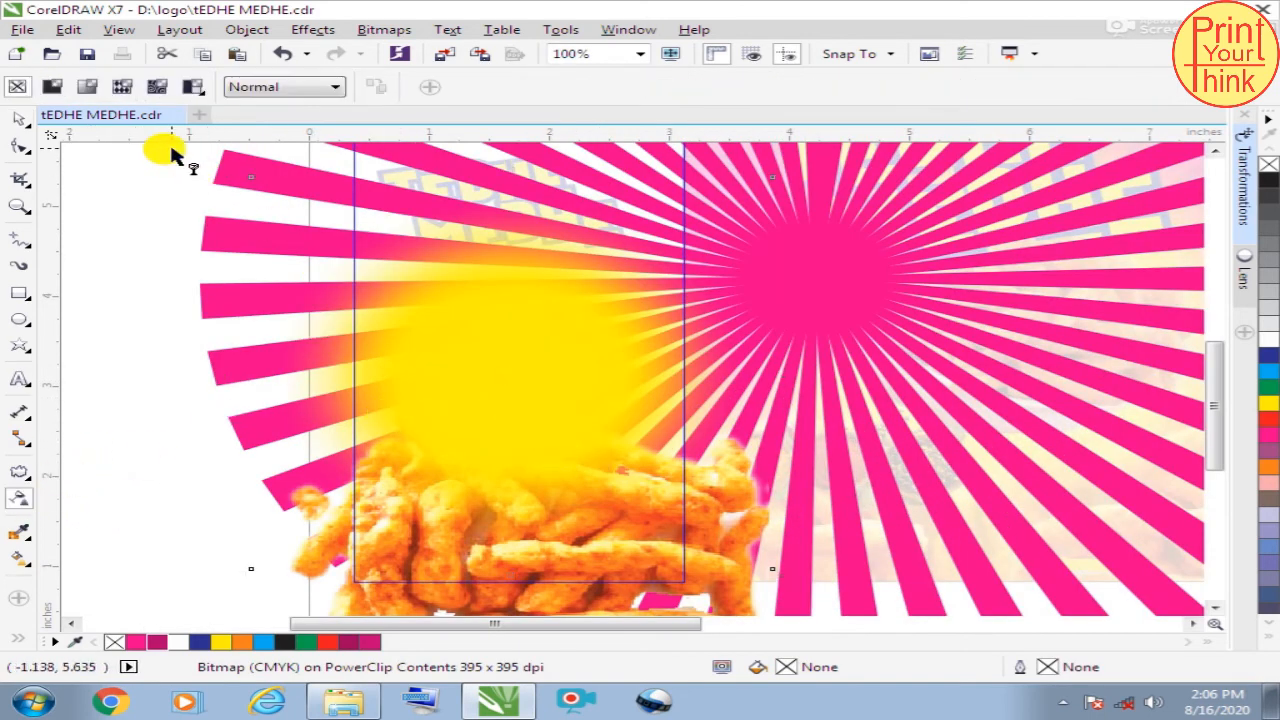
left_click(54, 86)
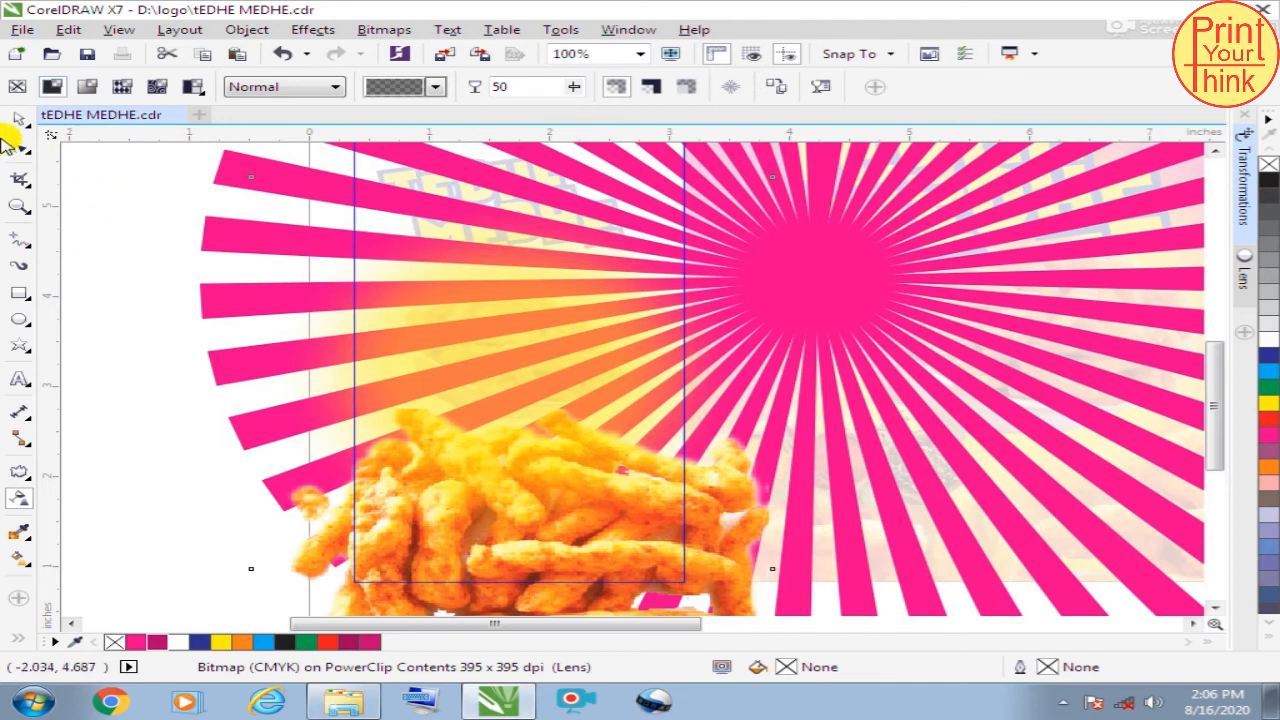
double_click(535, 83)
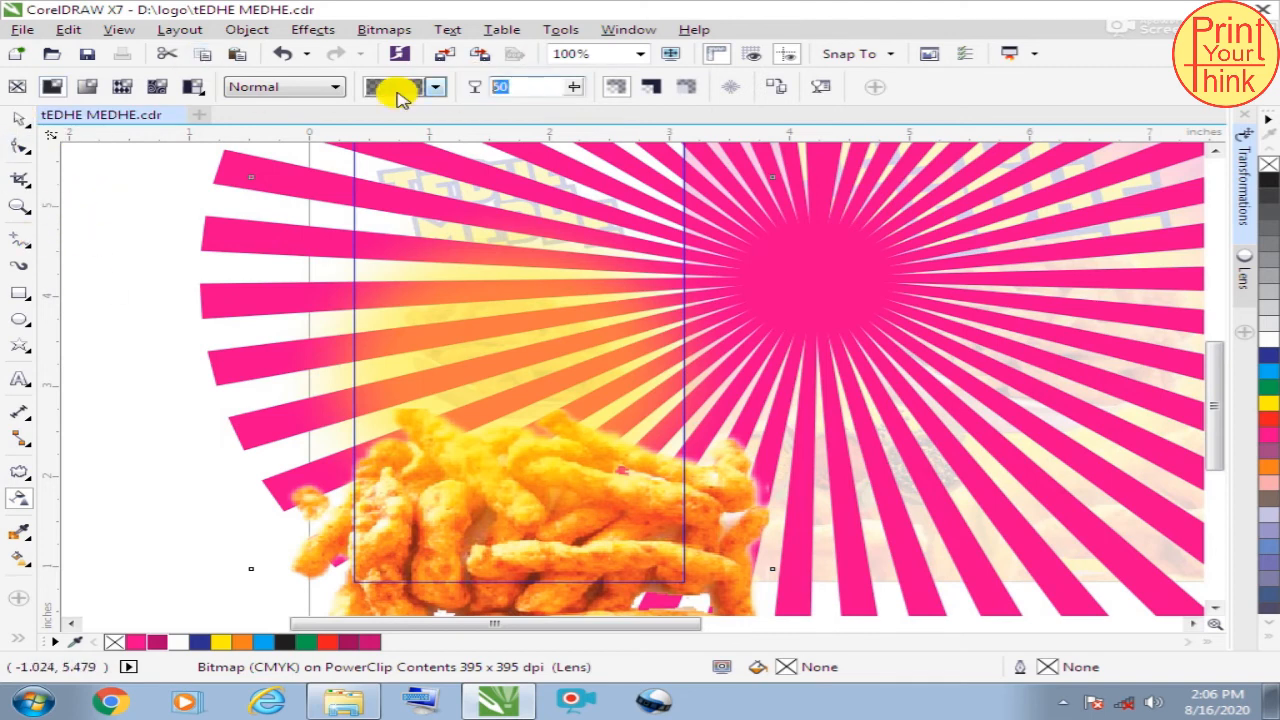
key("Return")
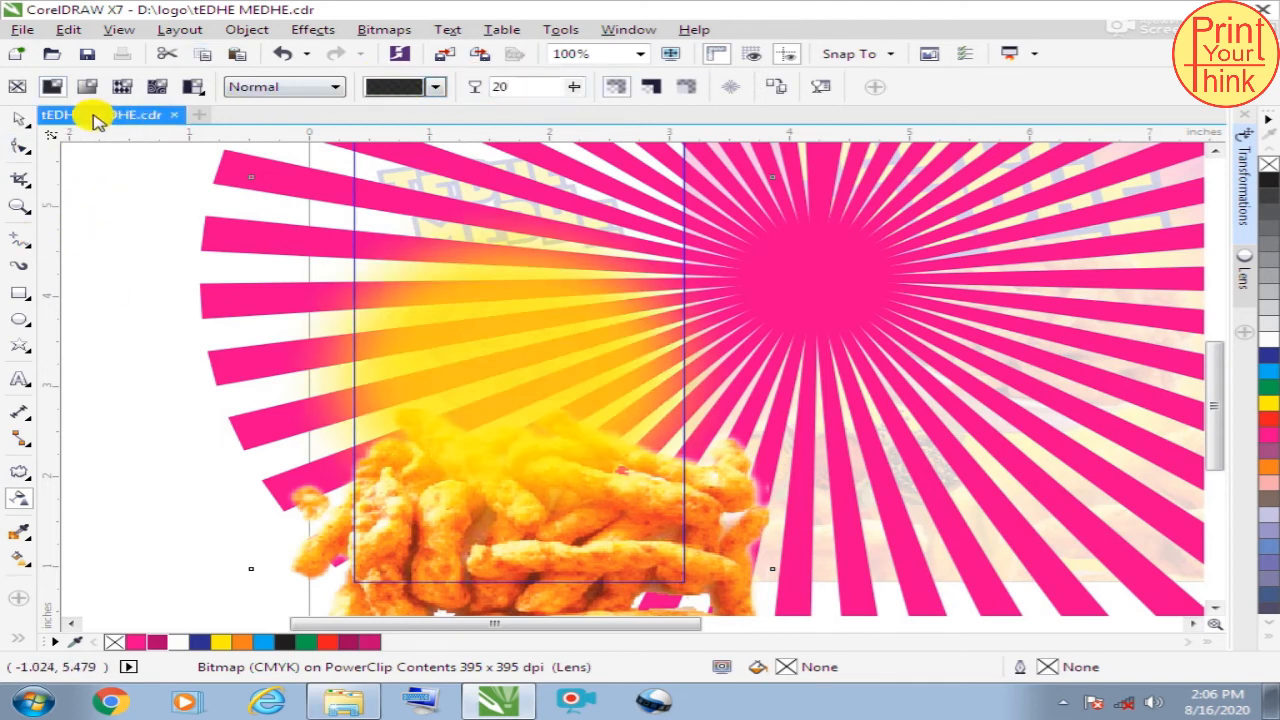
left_click(18, 119)
left_click(100, 286, "ctrl")
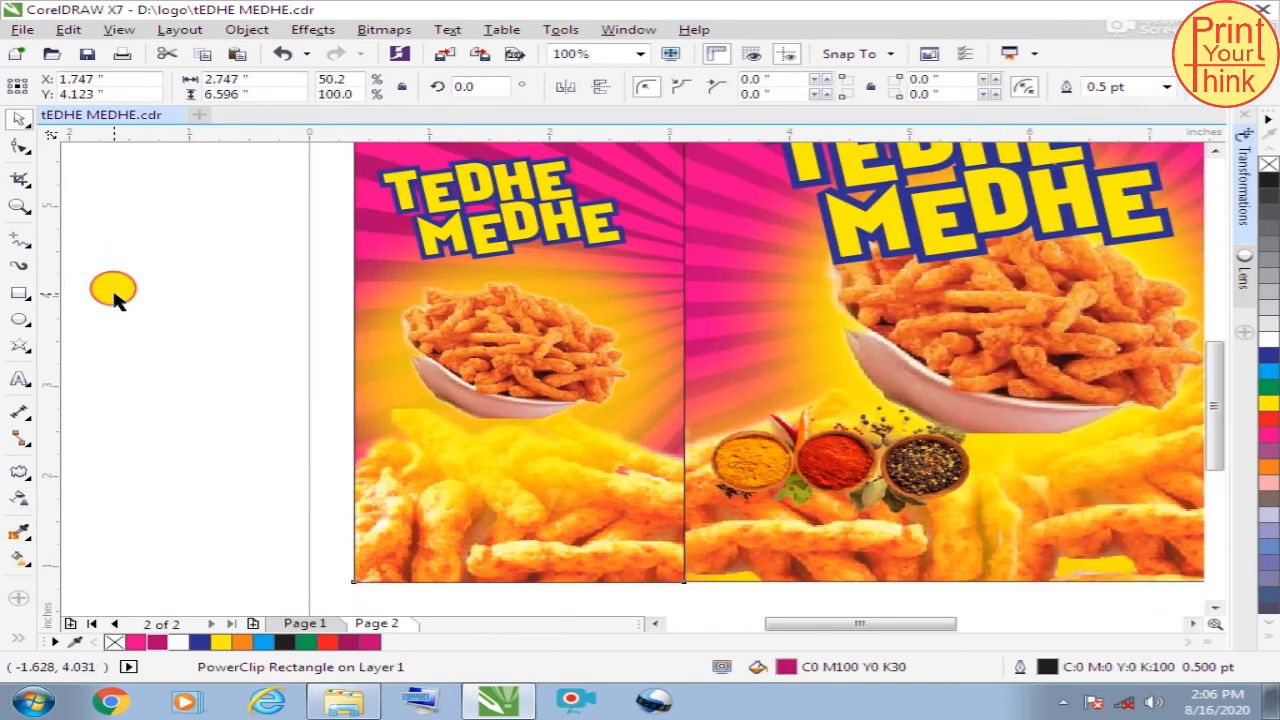
left_click(231, 380)
scroll(233, 380, "down", 3)
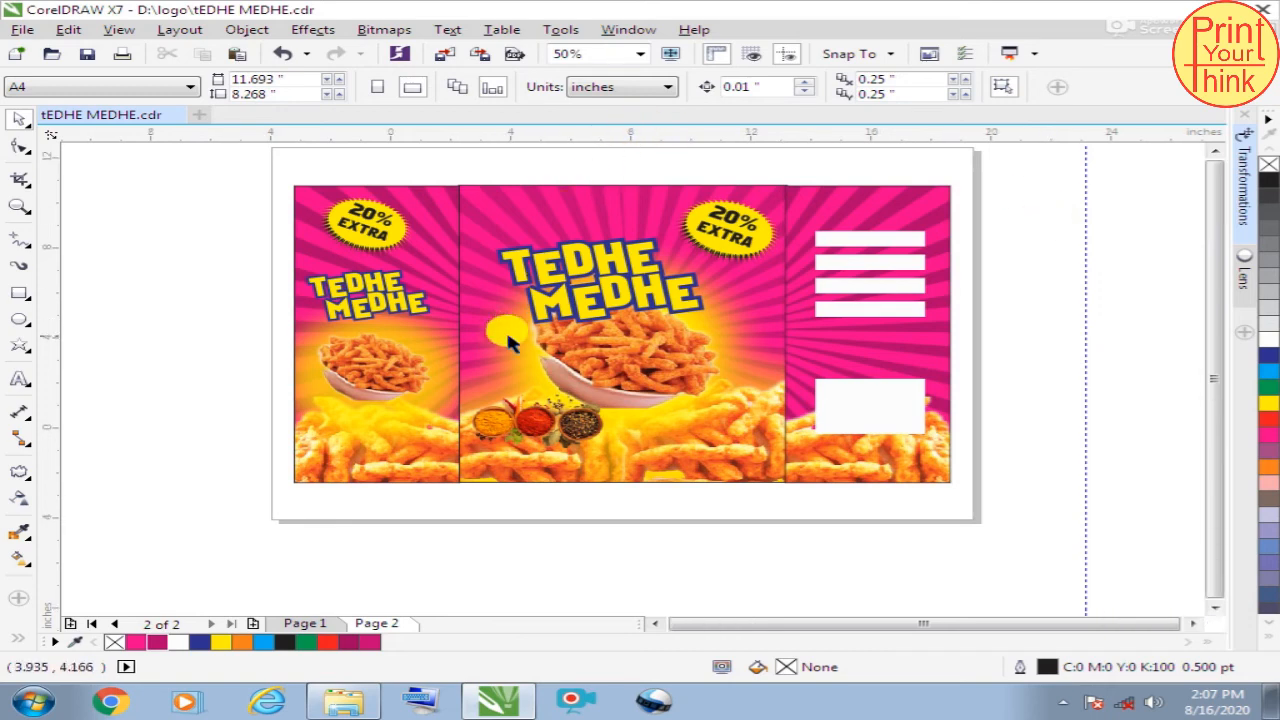
scroll(590, 240, "down", 1)
scroll(588, 225, "up", 1)
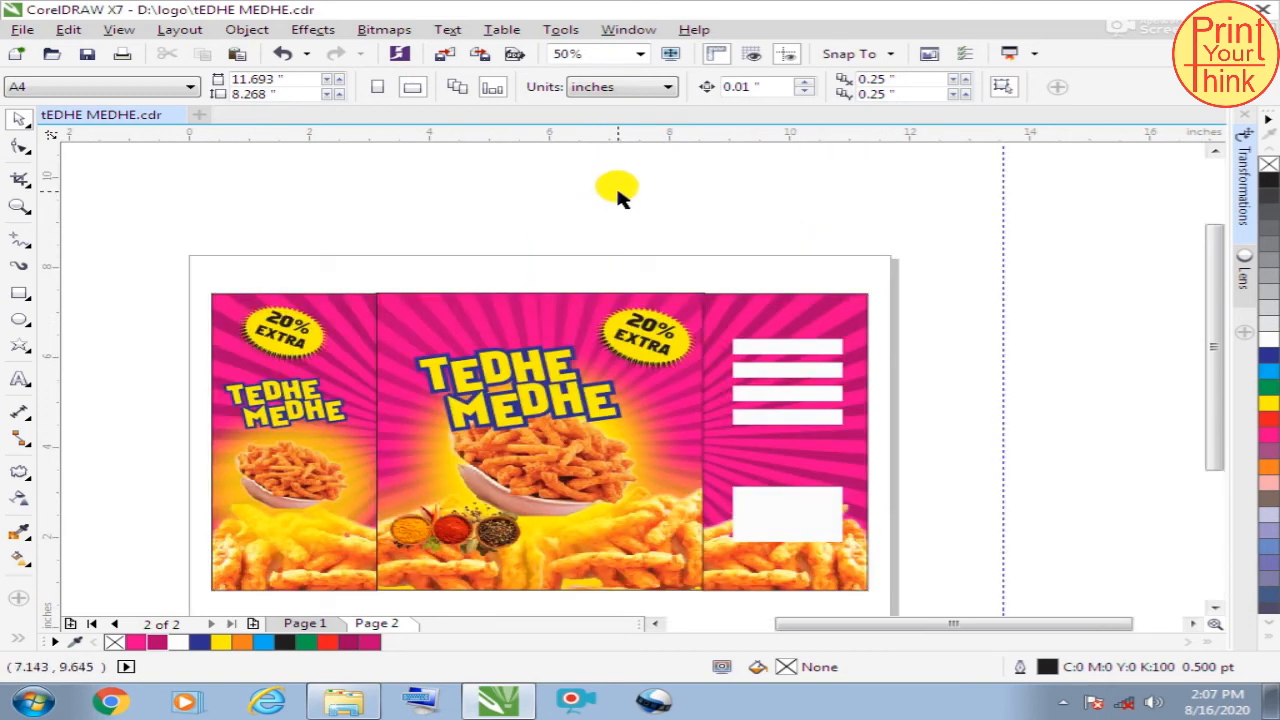
Draw a square about 0.83 inches wide above the page, over the front panel's left end
left_click(20, 294)
left_click_drag(359, 205, 408, 232)
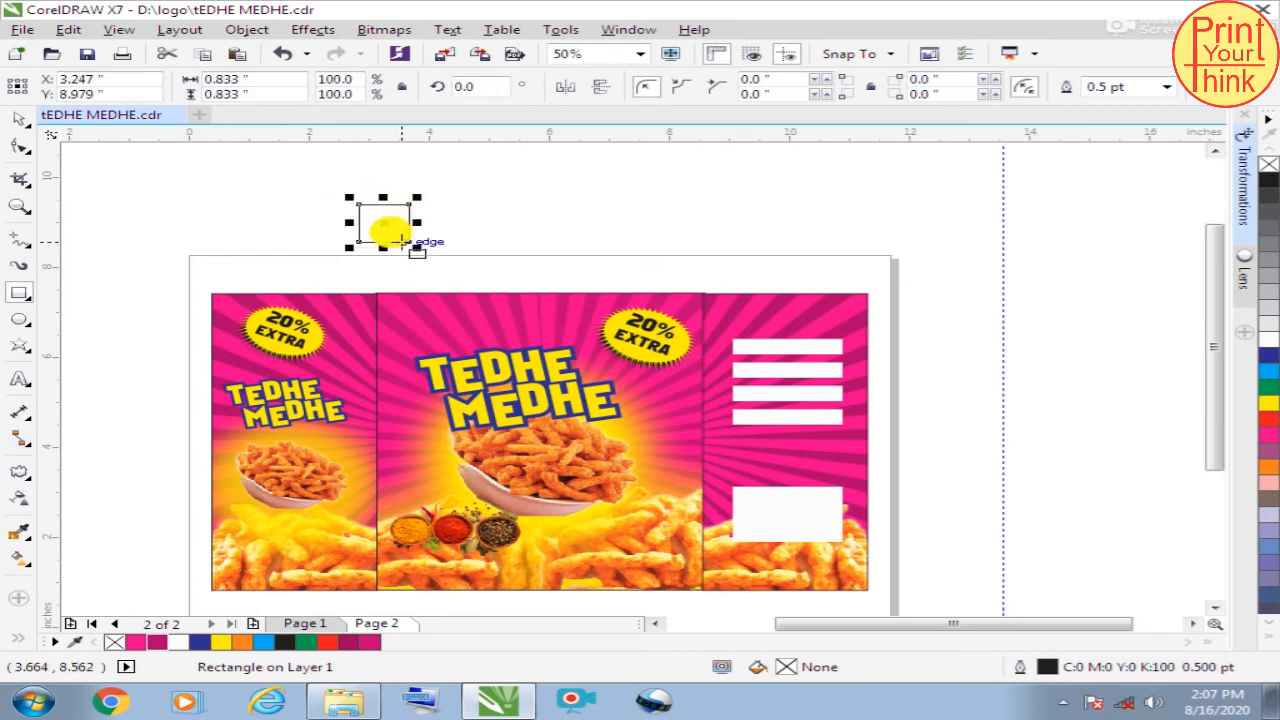
Rotate the square by 45 degrees and move the resulting diamond to the left panel's top-left corner
left_click(478, 86)
type("45")
key("Return")
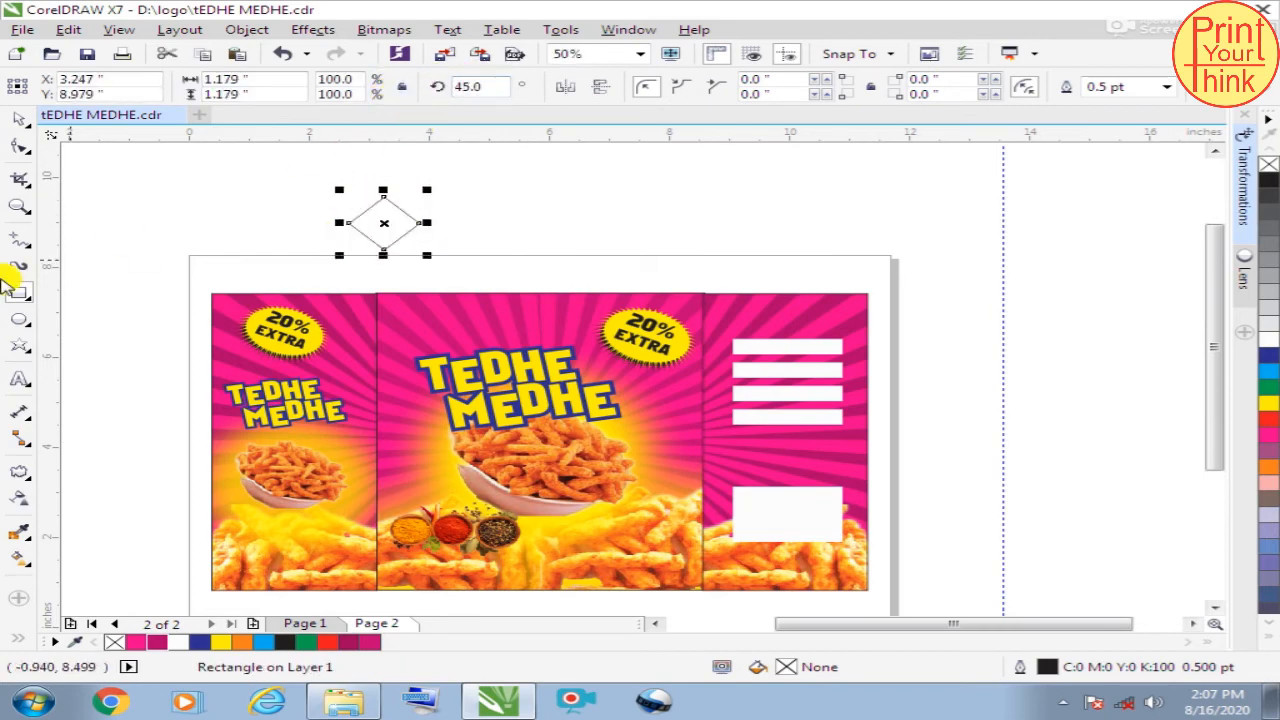
left_click_drag(340, 220, 209, 288)
scroll(209, 288, "up", 3)
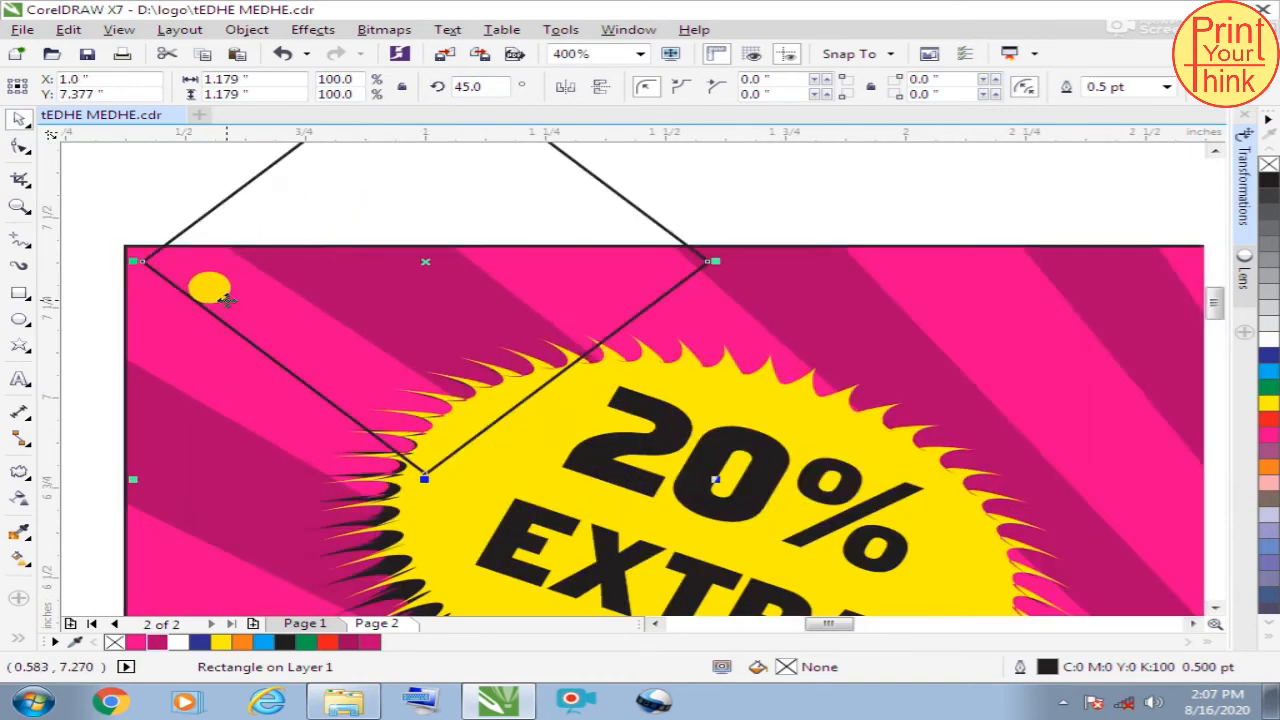
left_click(258, 245)
left_click(694, 177)
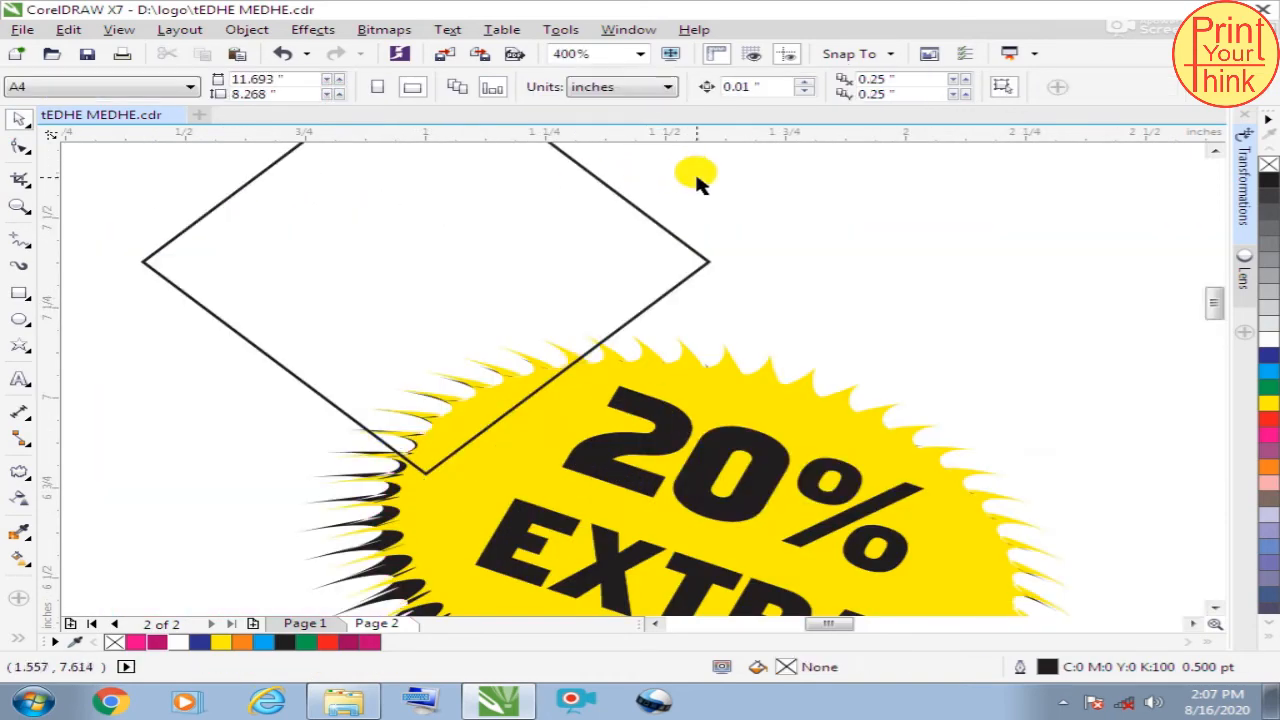
scroll(614, 206, "down", 4)
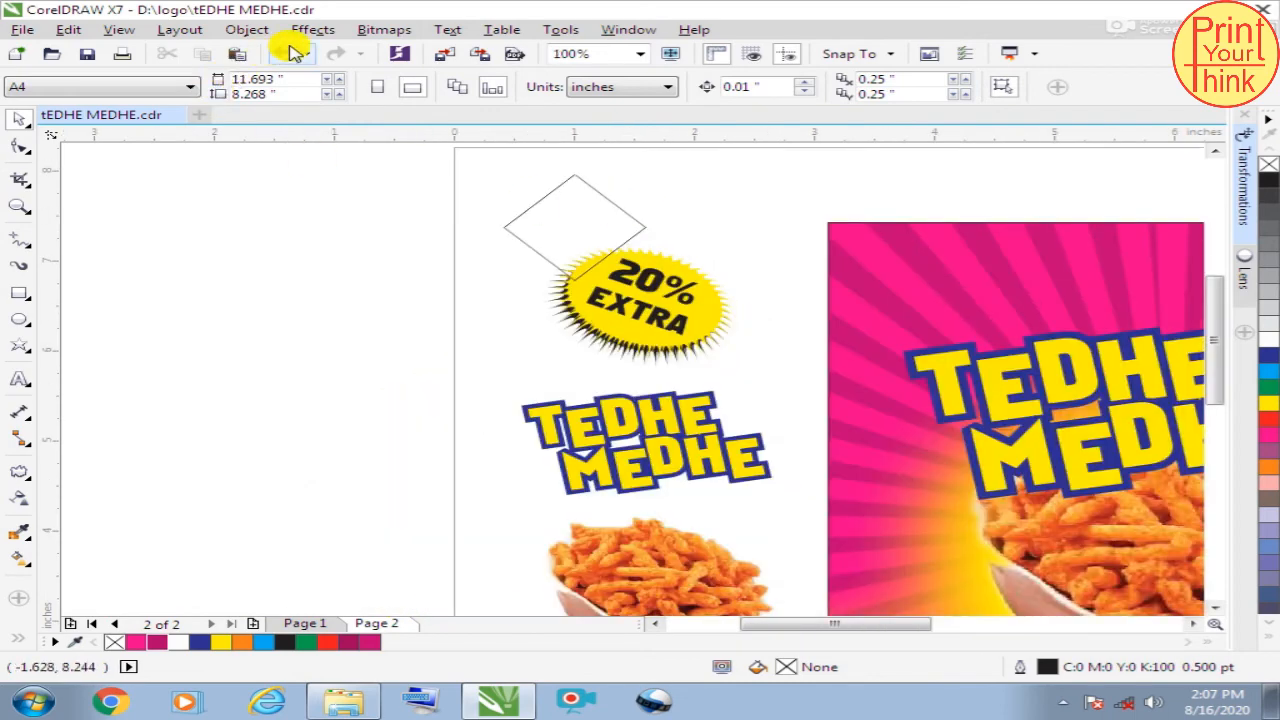
left_click(287, 51)
Align the diamond's left corner with the left panel's top-left corner and place a copy at the right panel's top-right corner
scroll(573, 180, "up", 2)
left_click(589, 194)
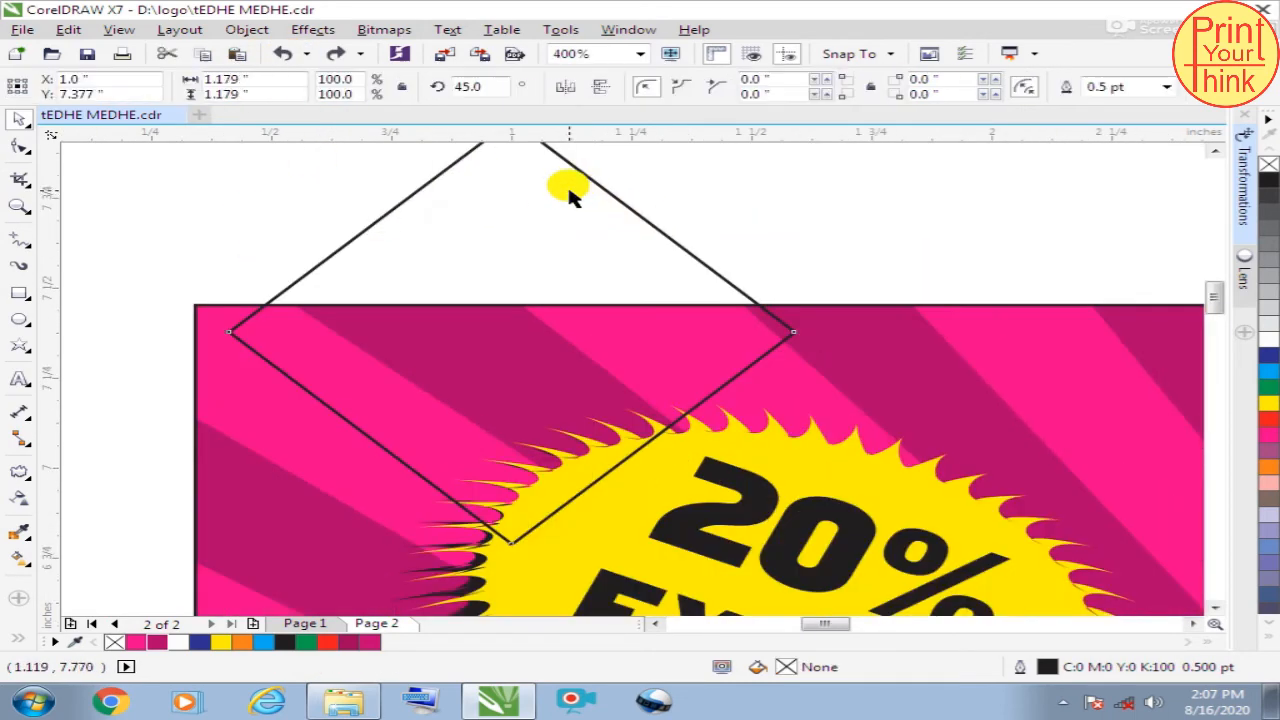
left_click_drag(586, 206, 552, 182)
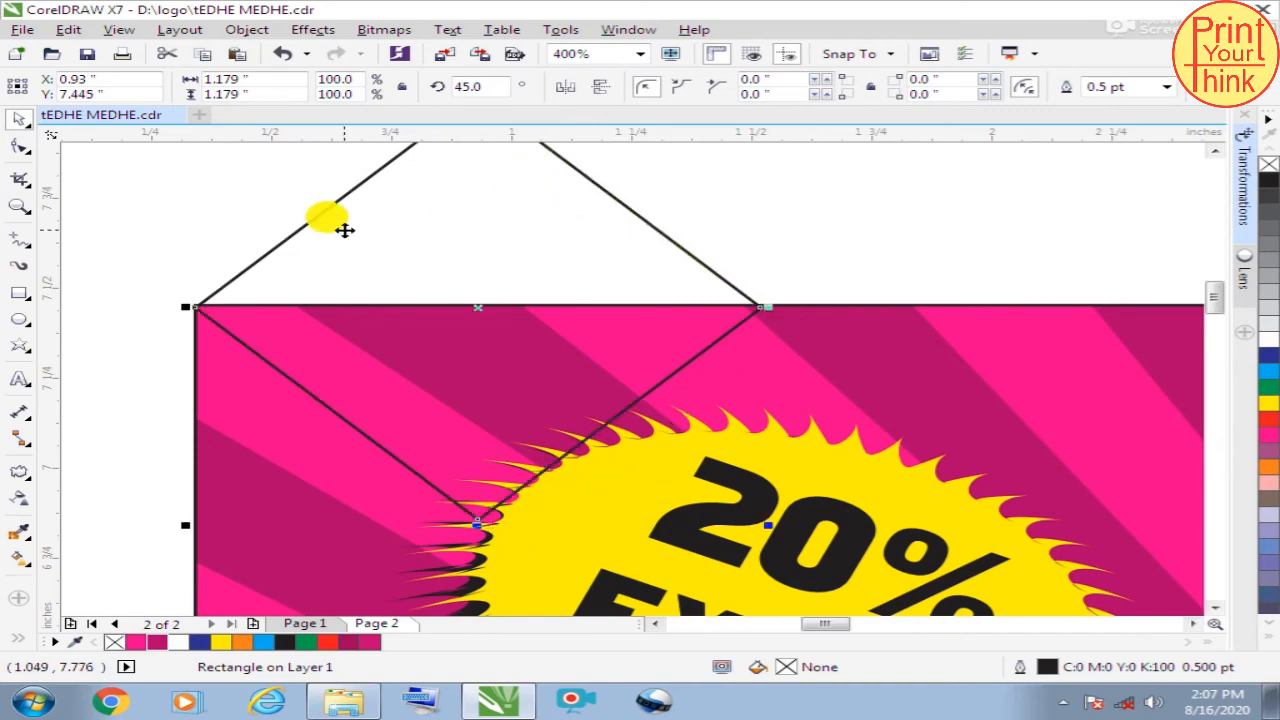
scroll(153, 257, "down", 2)
scroll(155, 258, "down", 1)
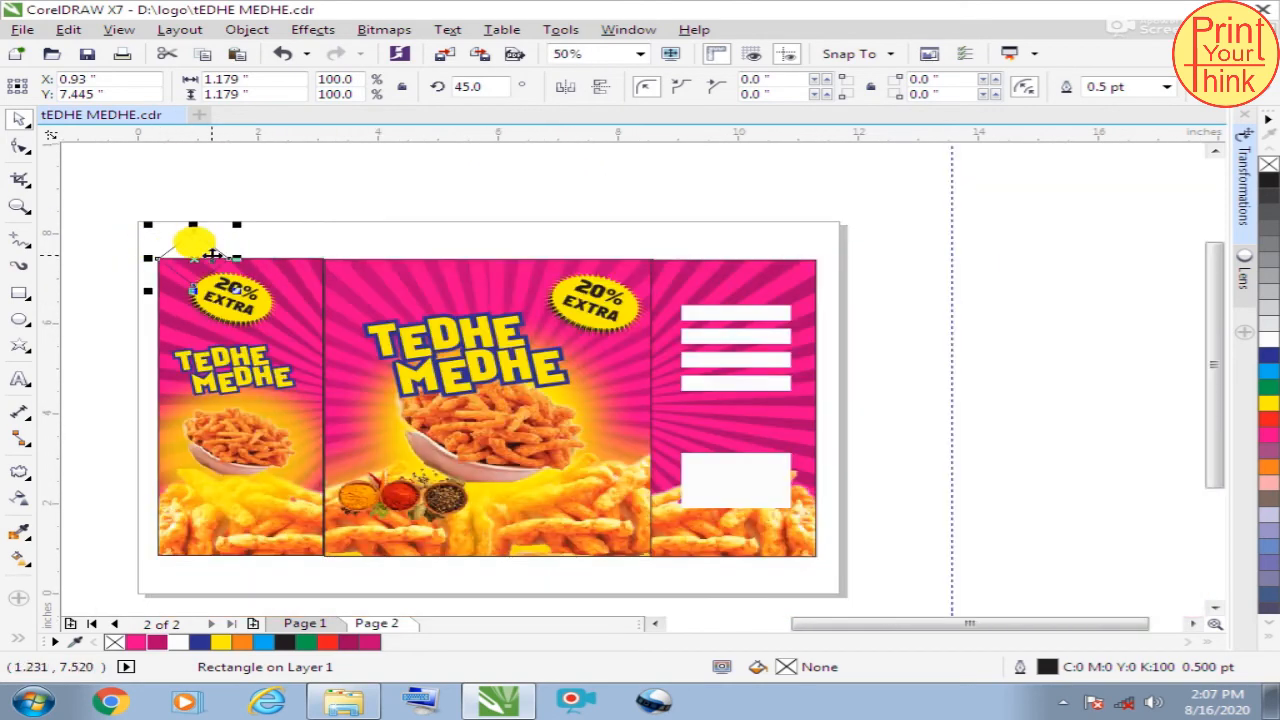
left_click_drag(212, 255, 783, 250)
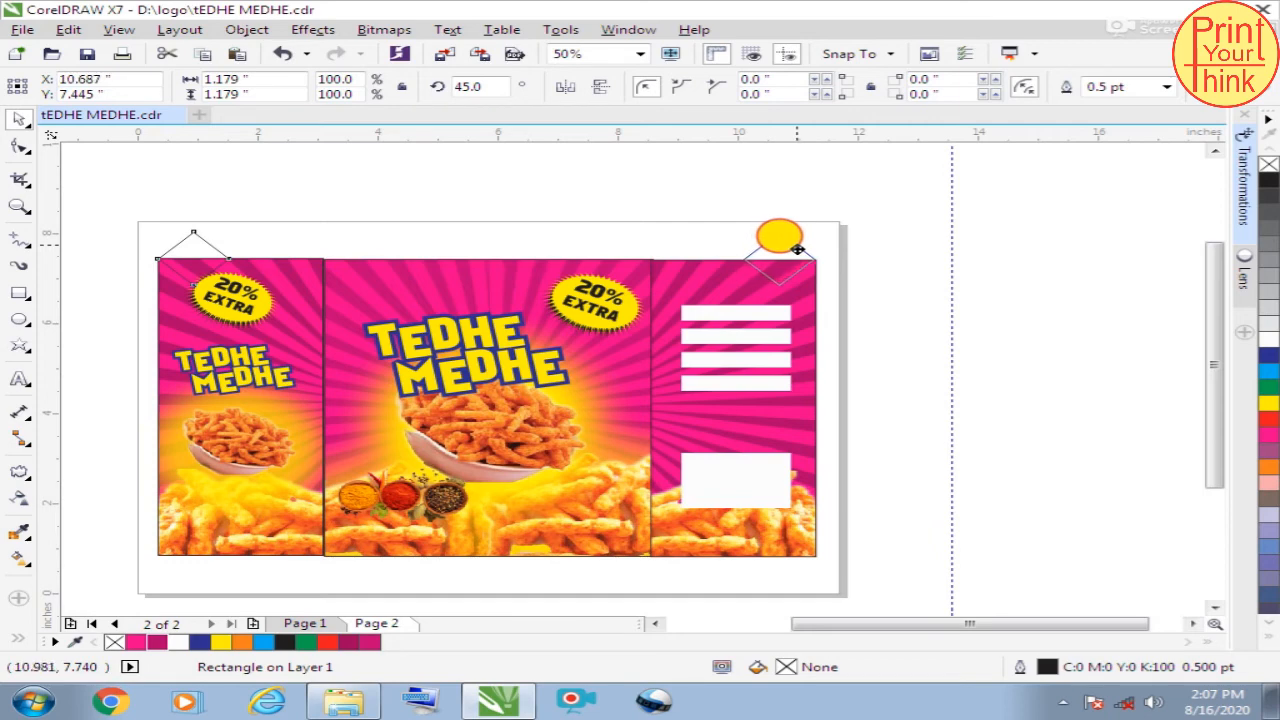
left_click_drag(797, 249, 797, 249)
left_click(868, 252)
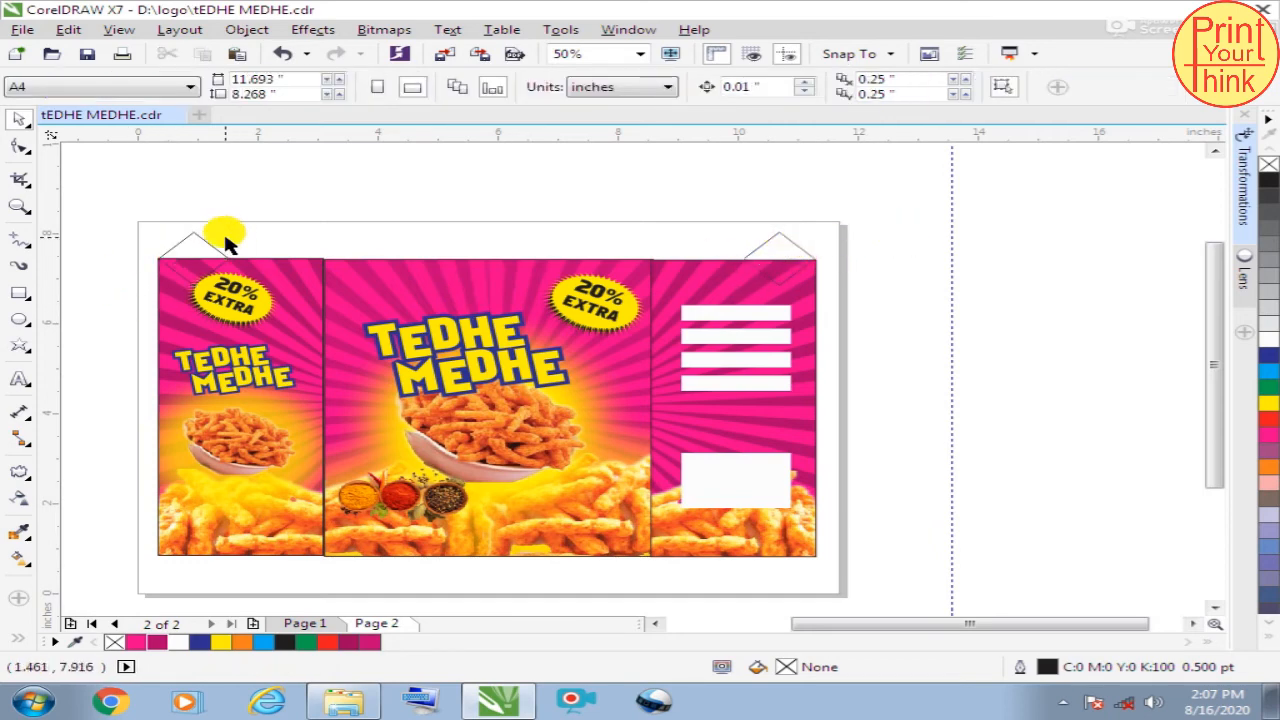
Blend the two diamonds in 20 steps to form a continuous row along the panels' top edge
left_click(193, 245)
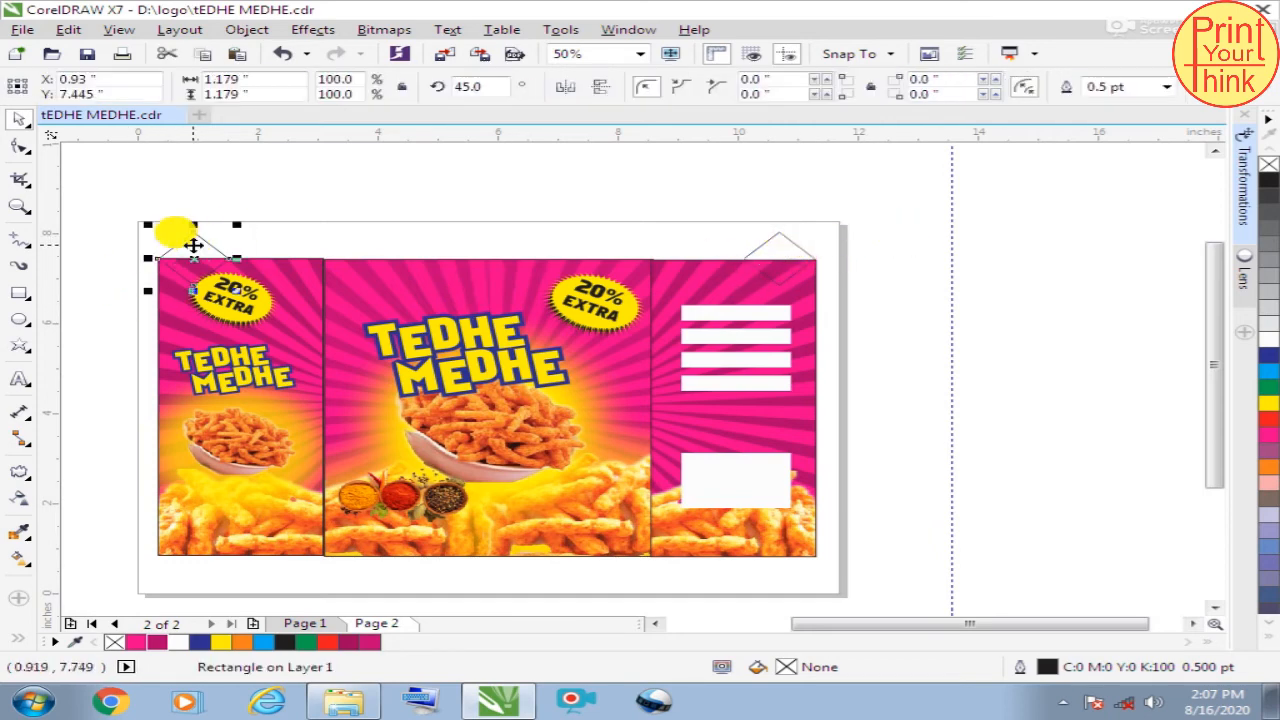
left_click(770, 244, "shift")
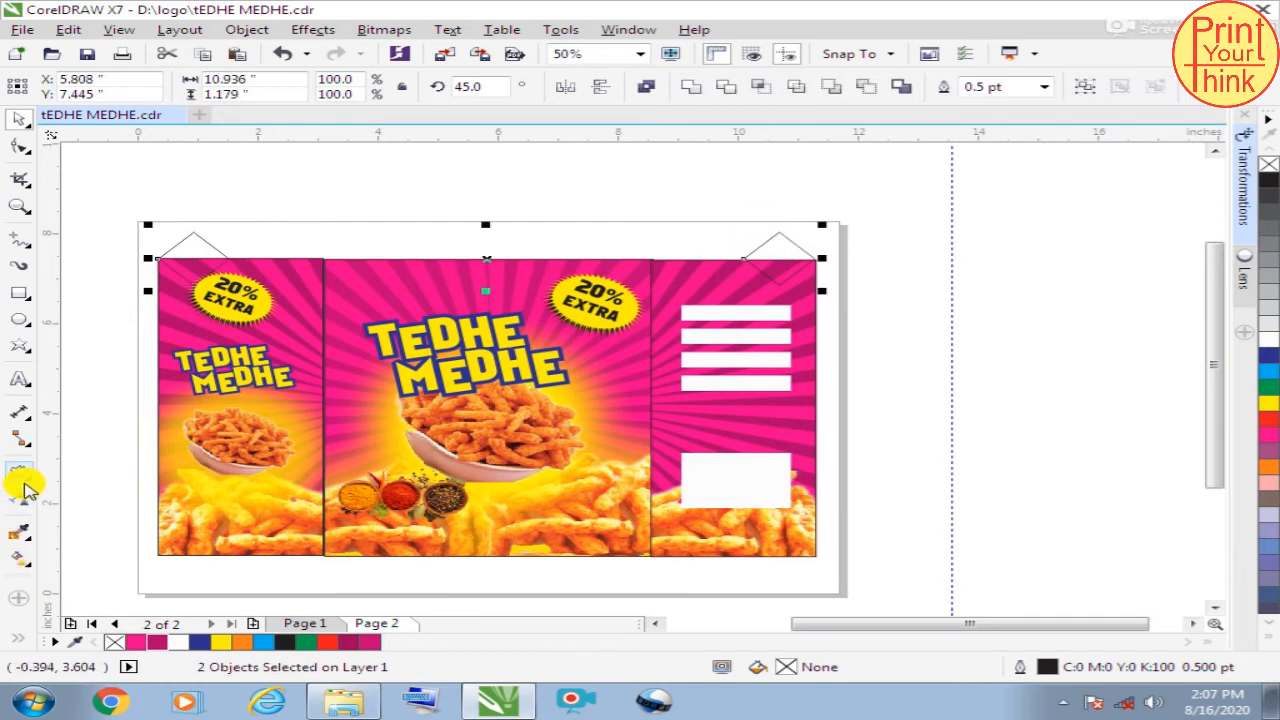
left_click(28, 482)
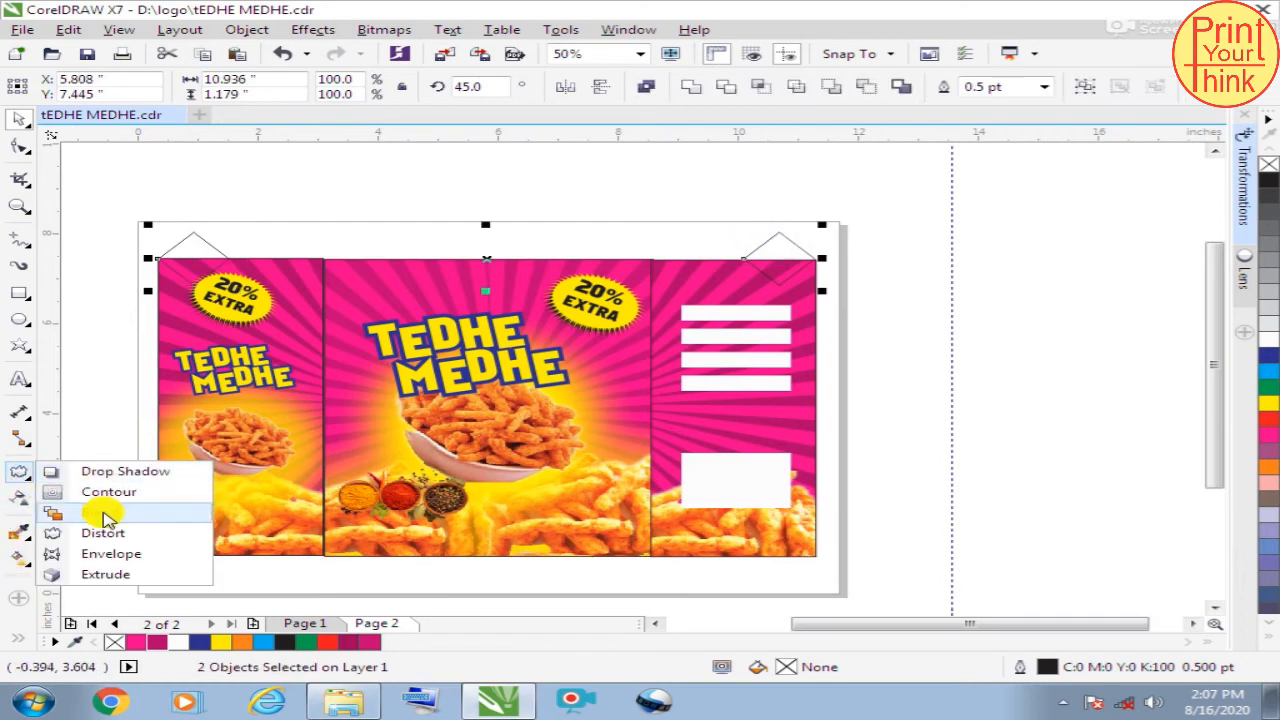
left_click(102, 512)
left_click_drag(188, 256, 800, 258)
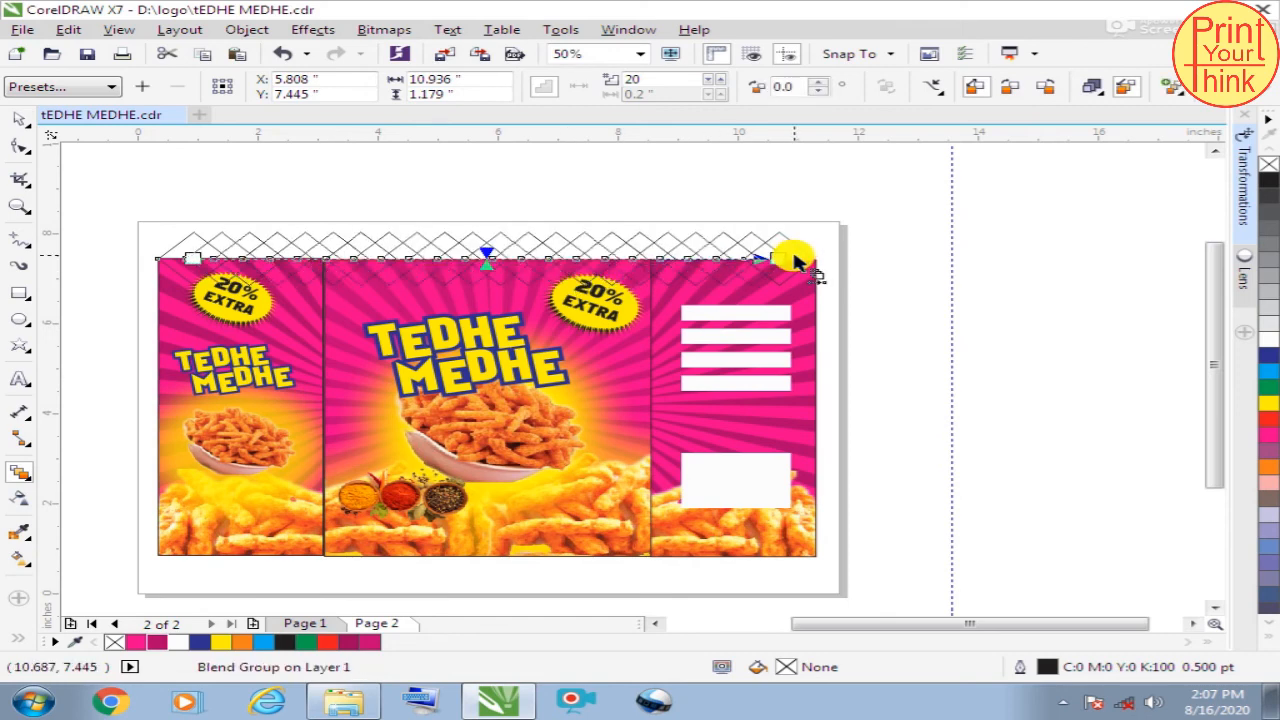
left_click(19, 119)
left_click(100, 223)
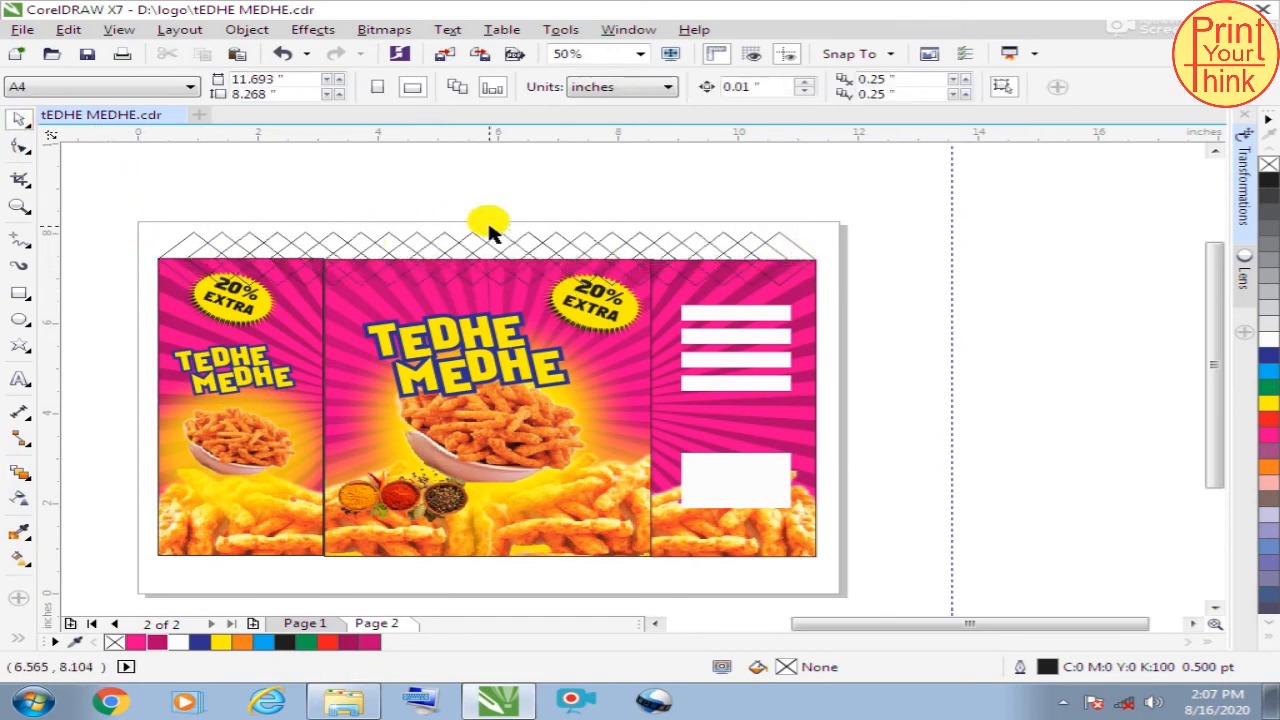
Fill the blended diamond row with dark magenta (C0 M100 Y0 K30) and remove its outline
left_click_drag(114, 191, 886, 291)
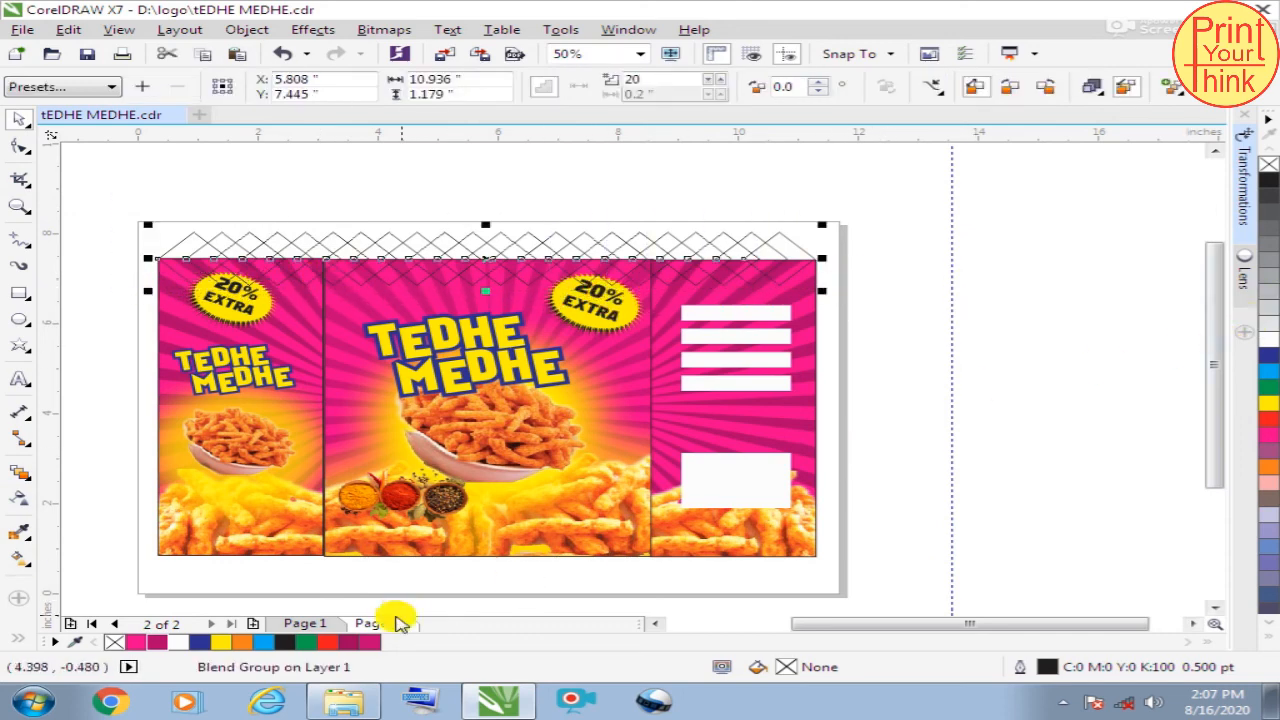
left_click(157, 643)
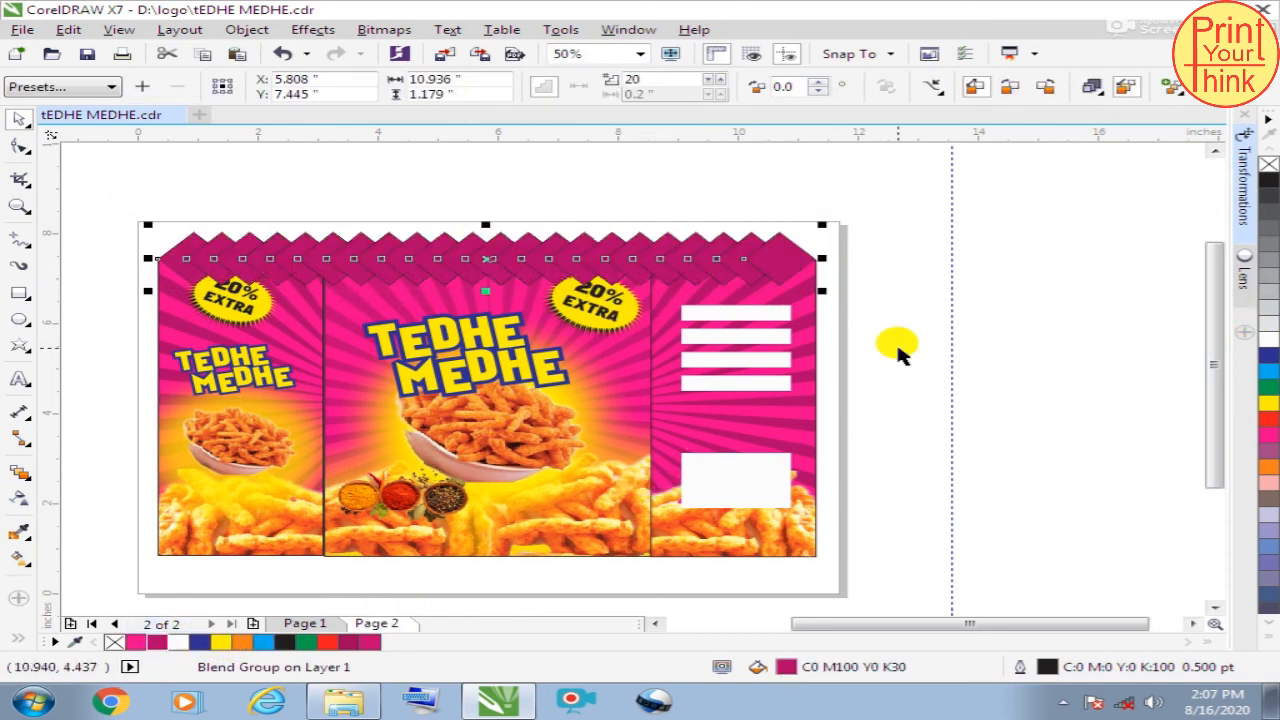
right_click(114, 642)
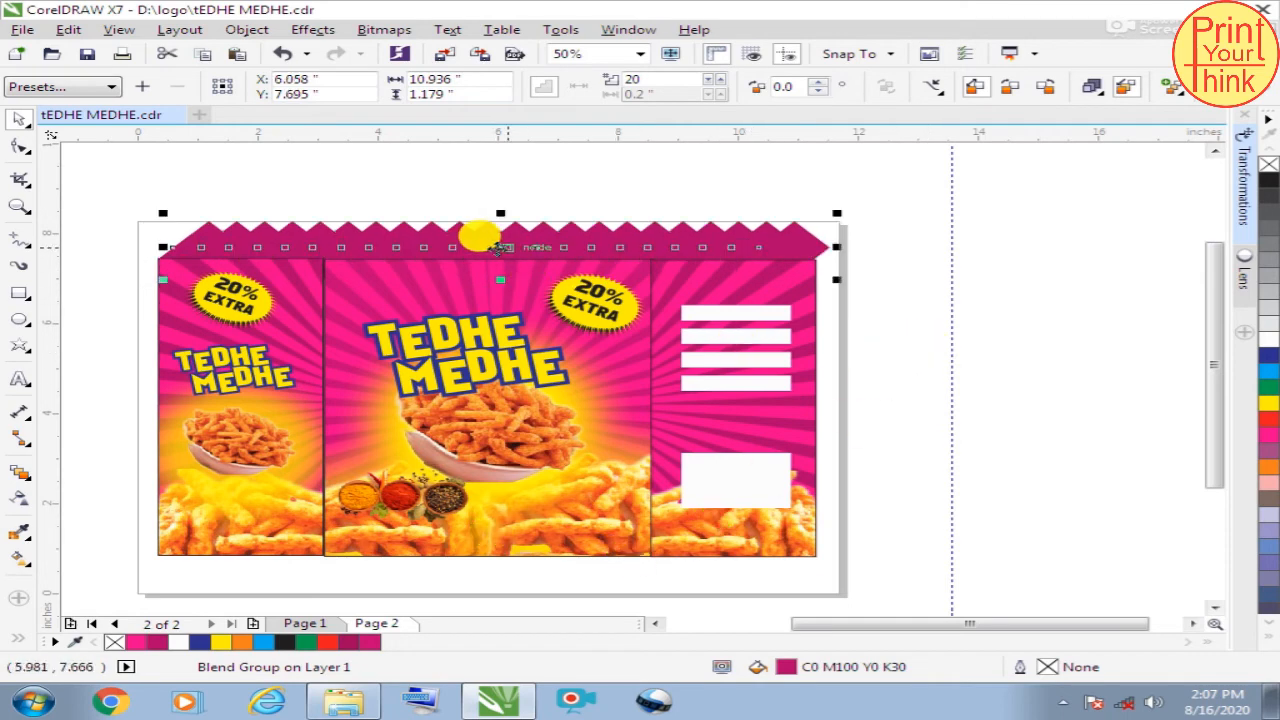
Move the duplicate zigzag strip to the panels' bottom edge and align its end with the right panel's bottom-right corner
left_click_drag(466, 230, 478, 562)
left_click(478, 562)
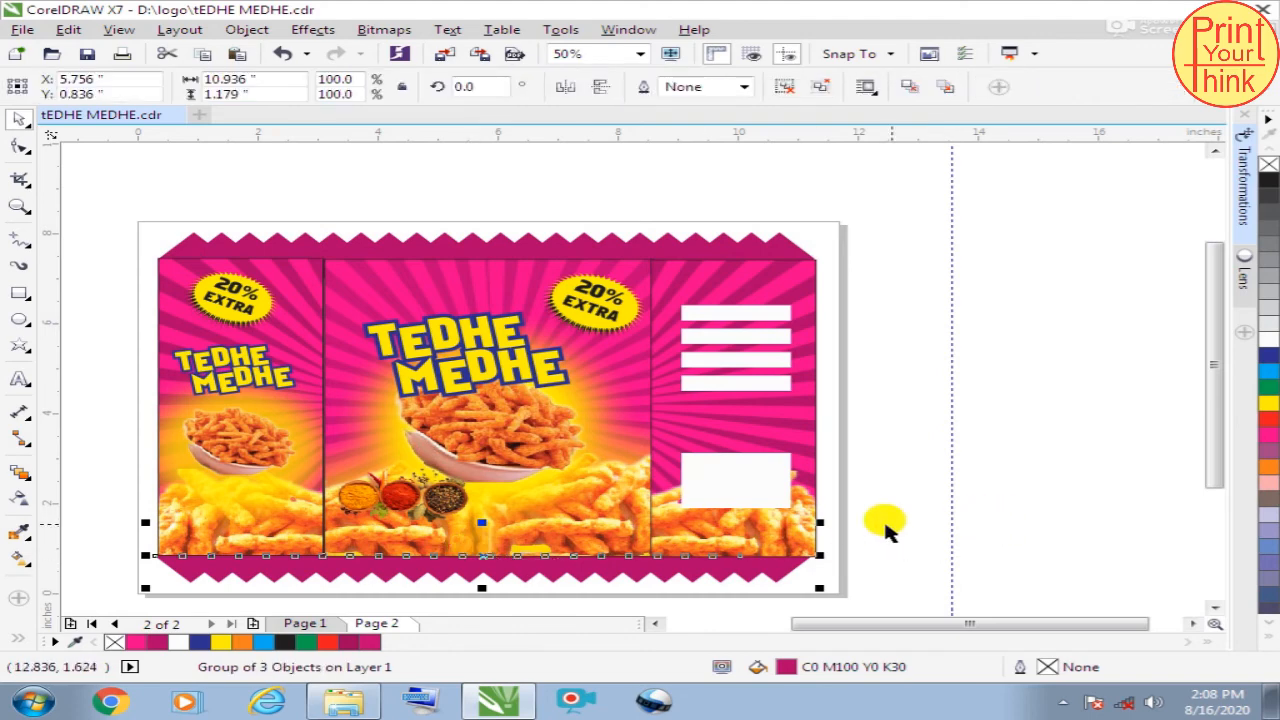
scroll(777, 543, "up", 1)
scroll(822, 597, "up", 1)
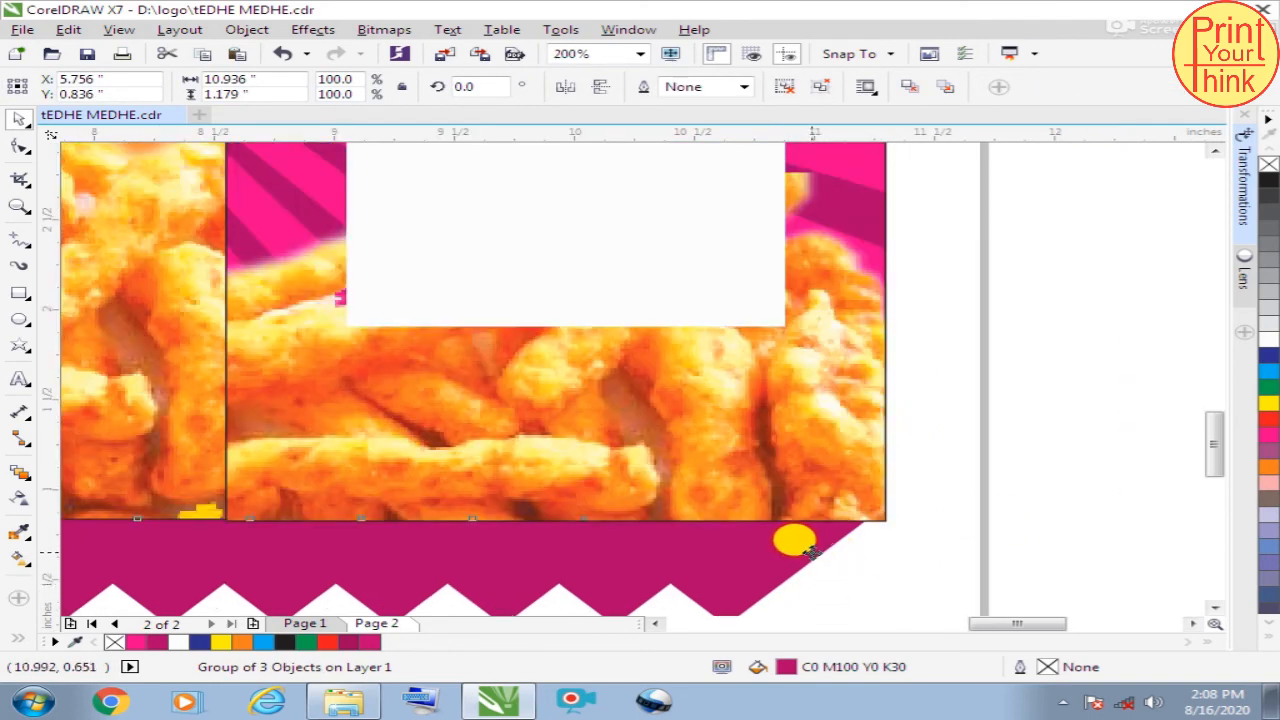
left_click_drag(814, 548, 835, 557)
left_click(992, 488)
scroll(893, 507, "down", 3)
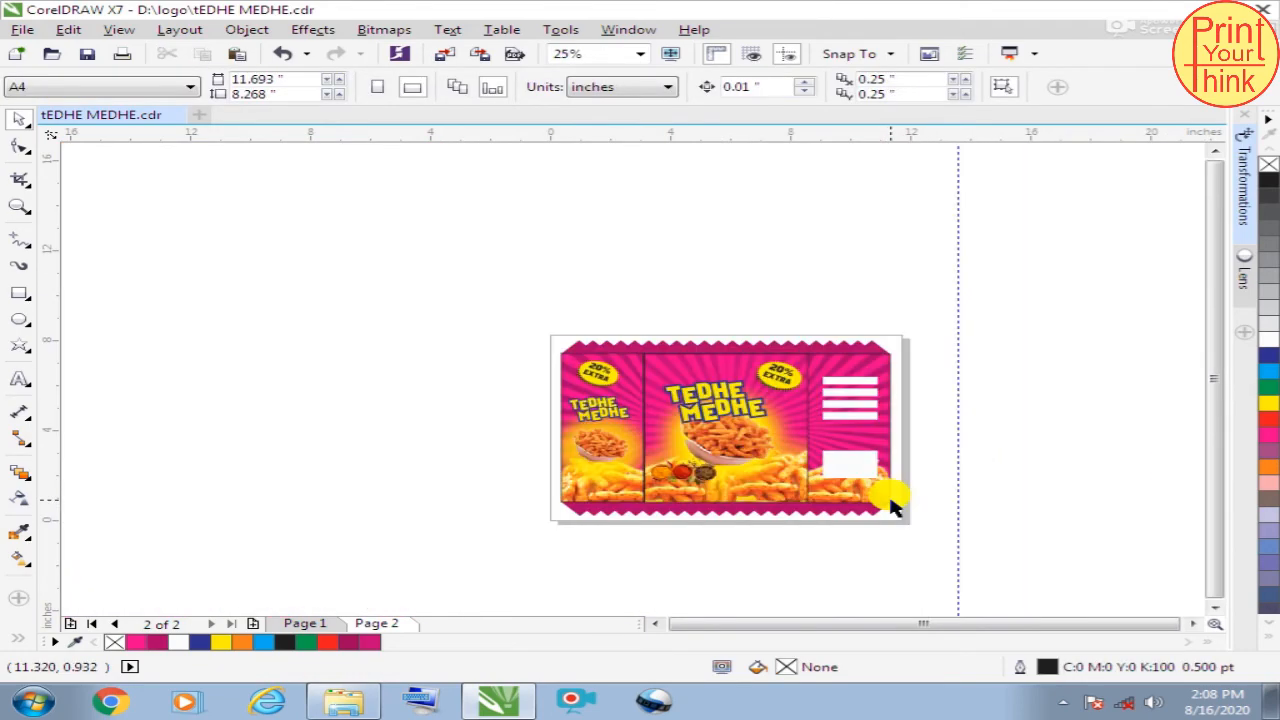
Remove the outlines from the left, front and right panels together
scroll(893, 507, "up", 1)
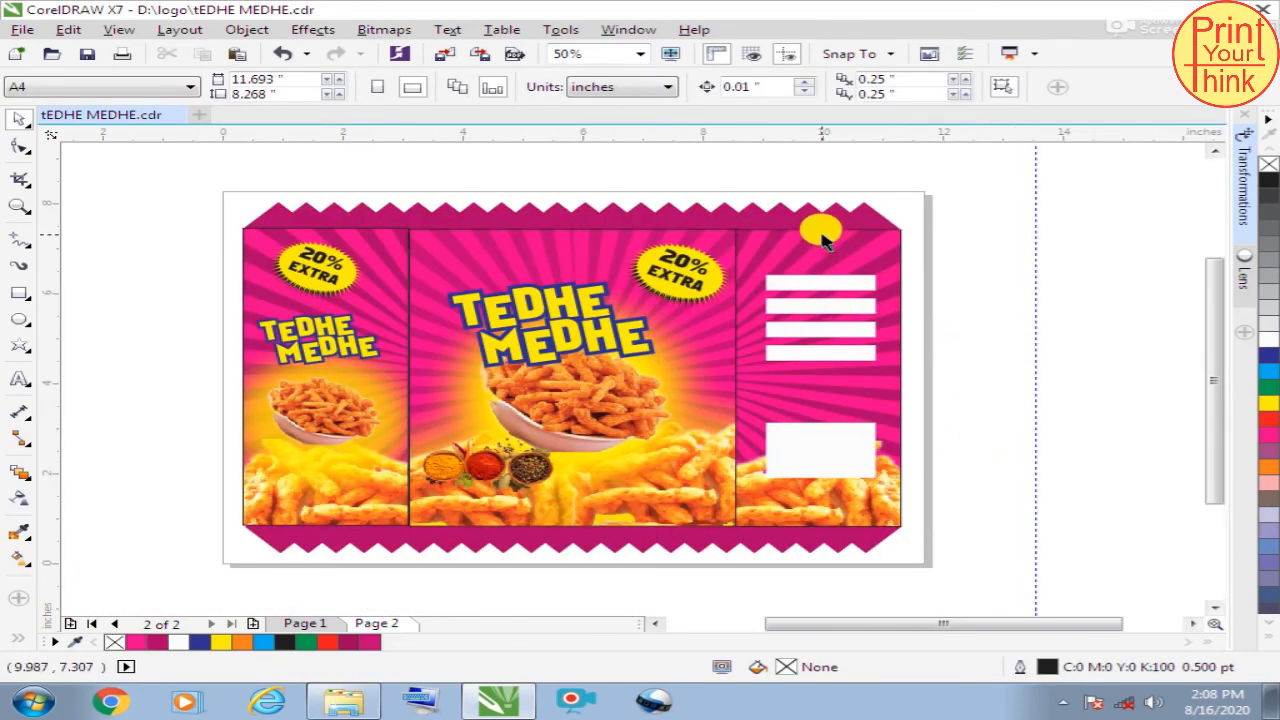
left_click(822, 240)
left_click(568, 224, "shift")
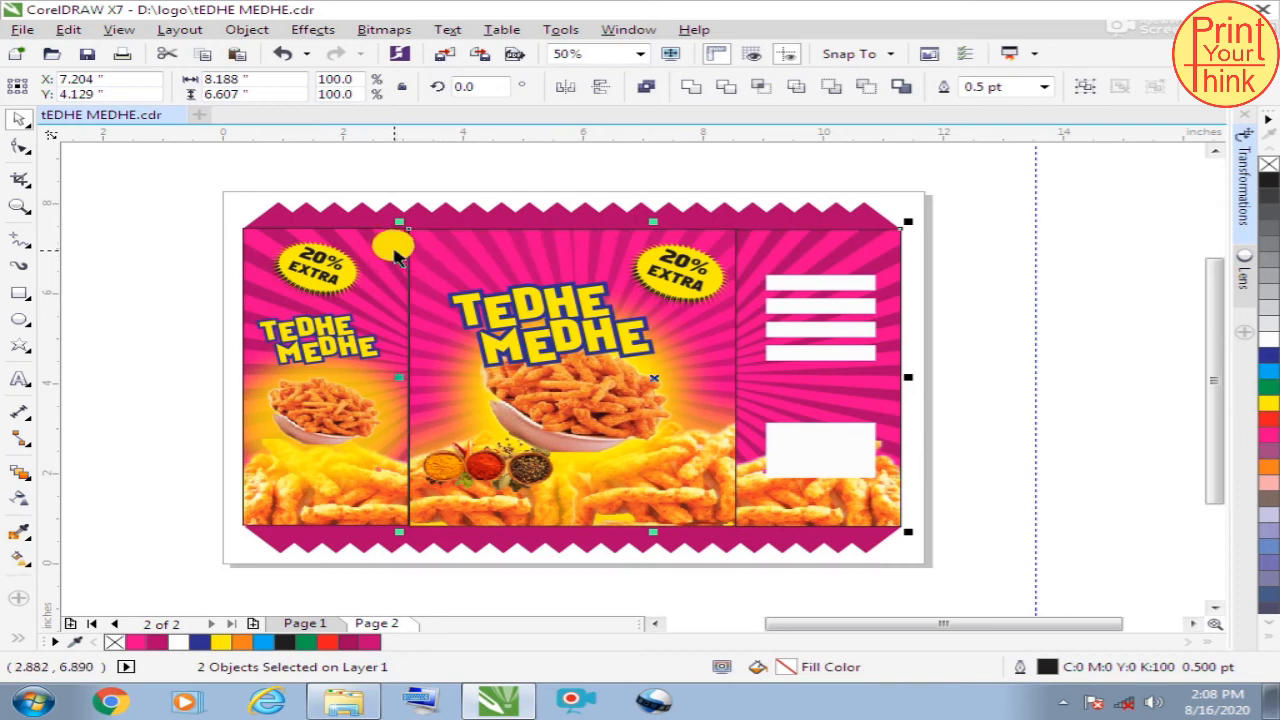
left_click(390, 248, "shift")
right_click(114, 642)
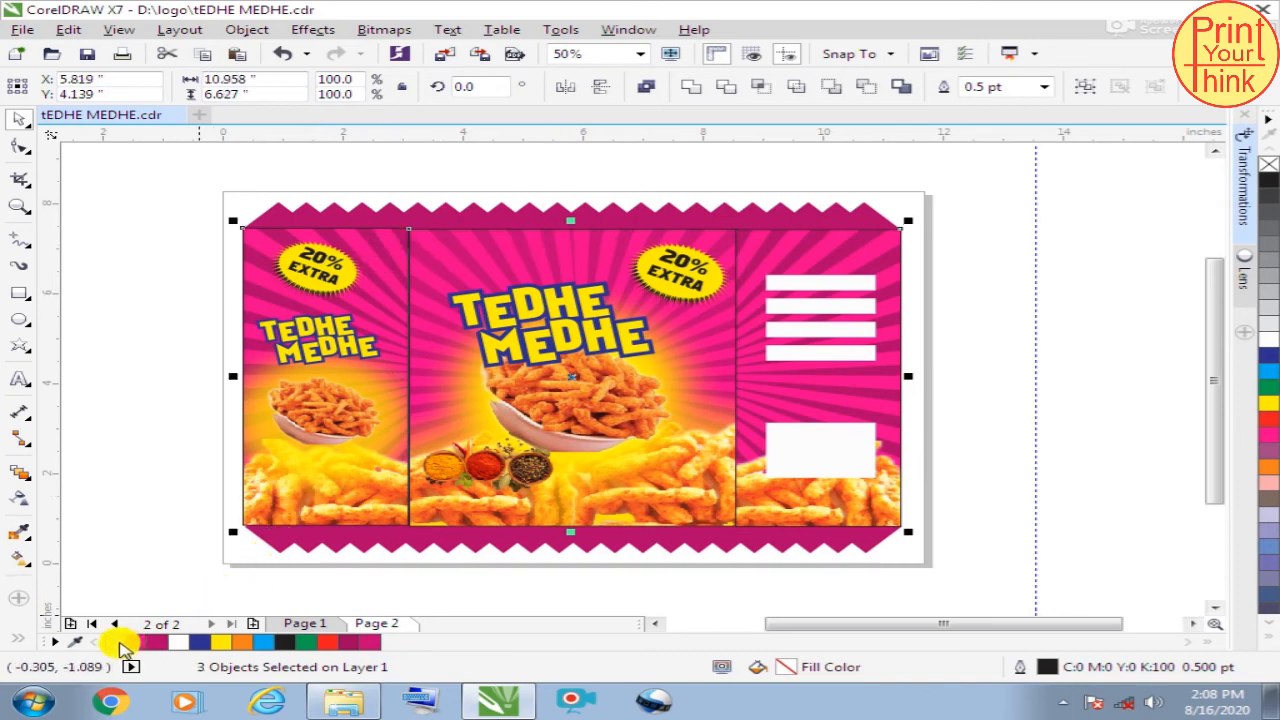
left_click(1013, 290)
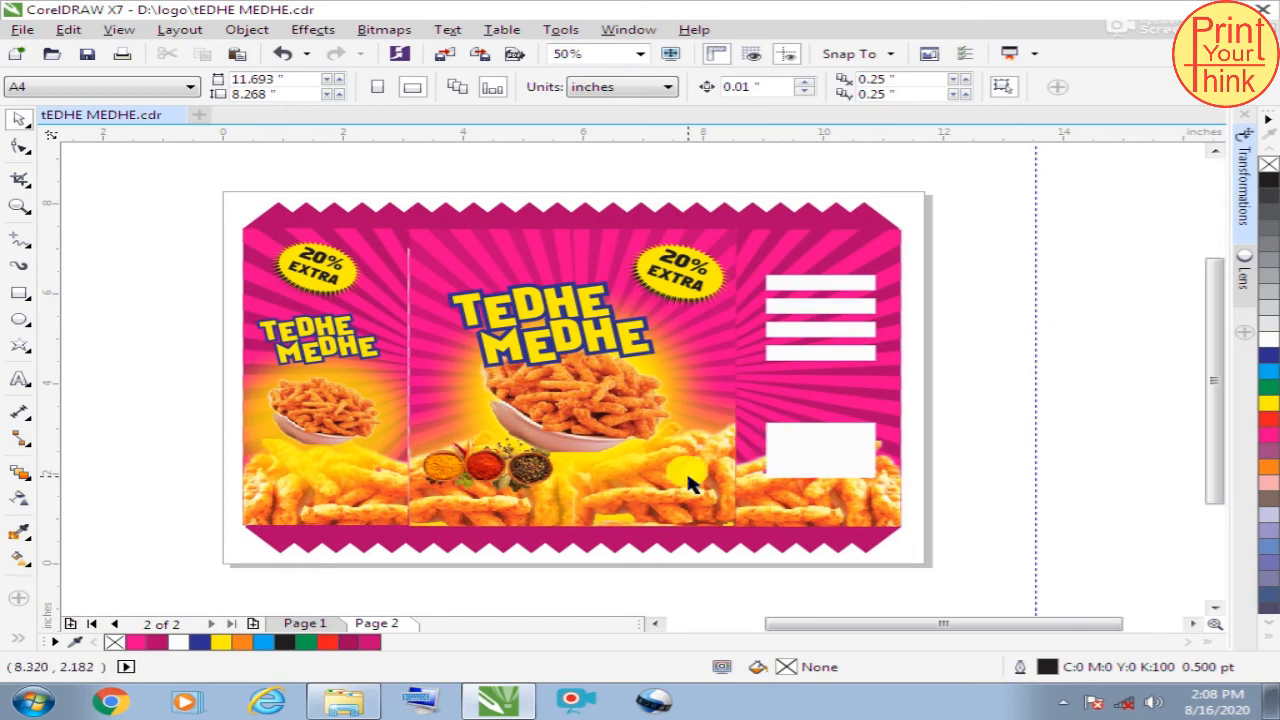
Draw a square about 0.34 inches wide below the page and center a green circle about 0.25 inches wide inside it
left_click(20, 292)
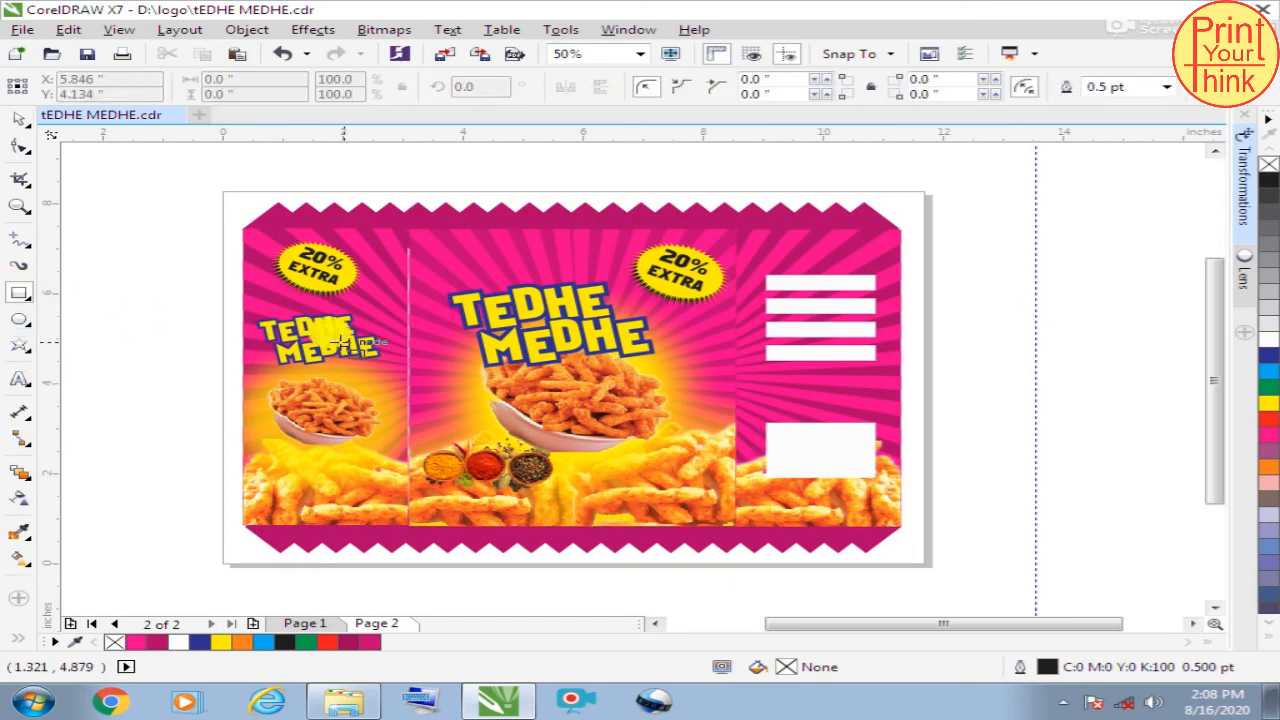
scroll(540, 380, "down", 1)
scroll(626, 330, "up", 2)
left_click_drag(622, 570, 665, 609)
left_click(20, 318)
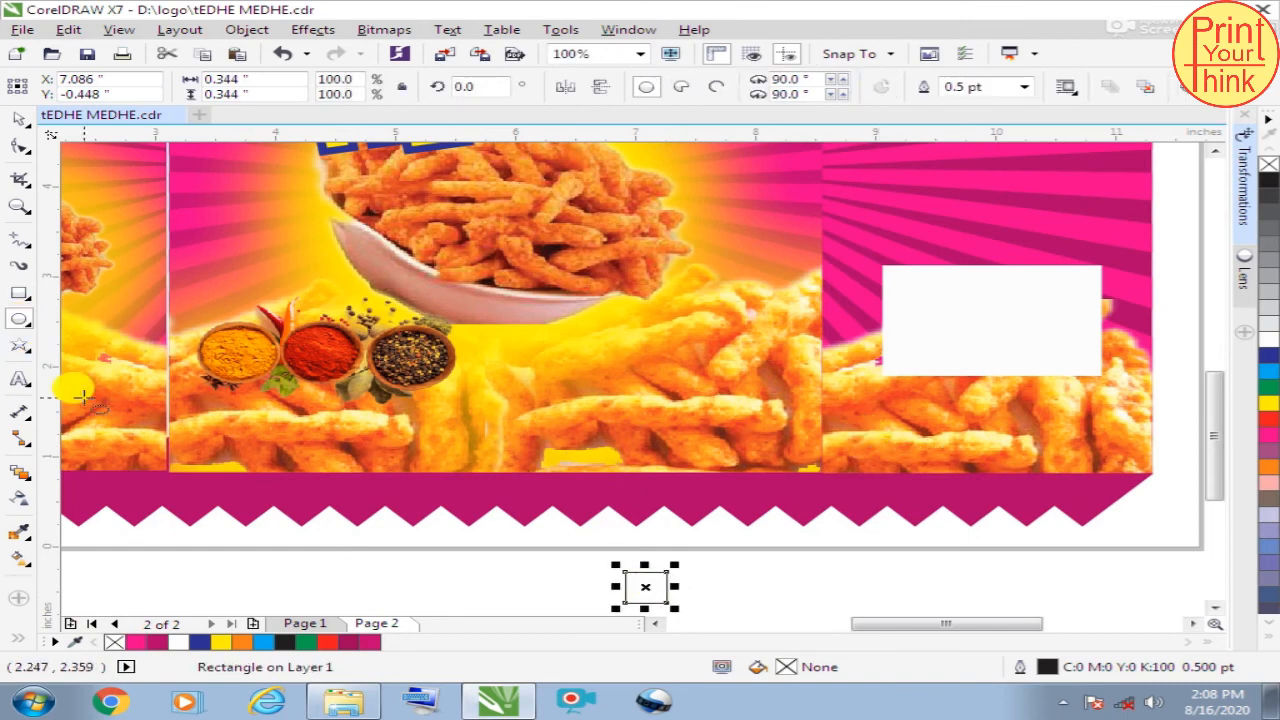
left_click_drag(505, 565, 650, 587)
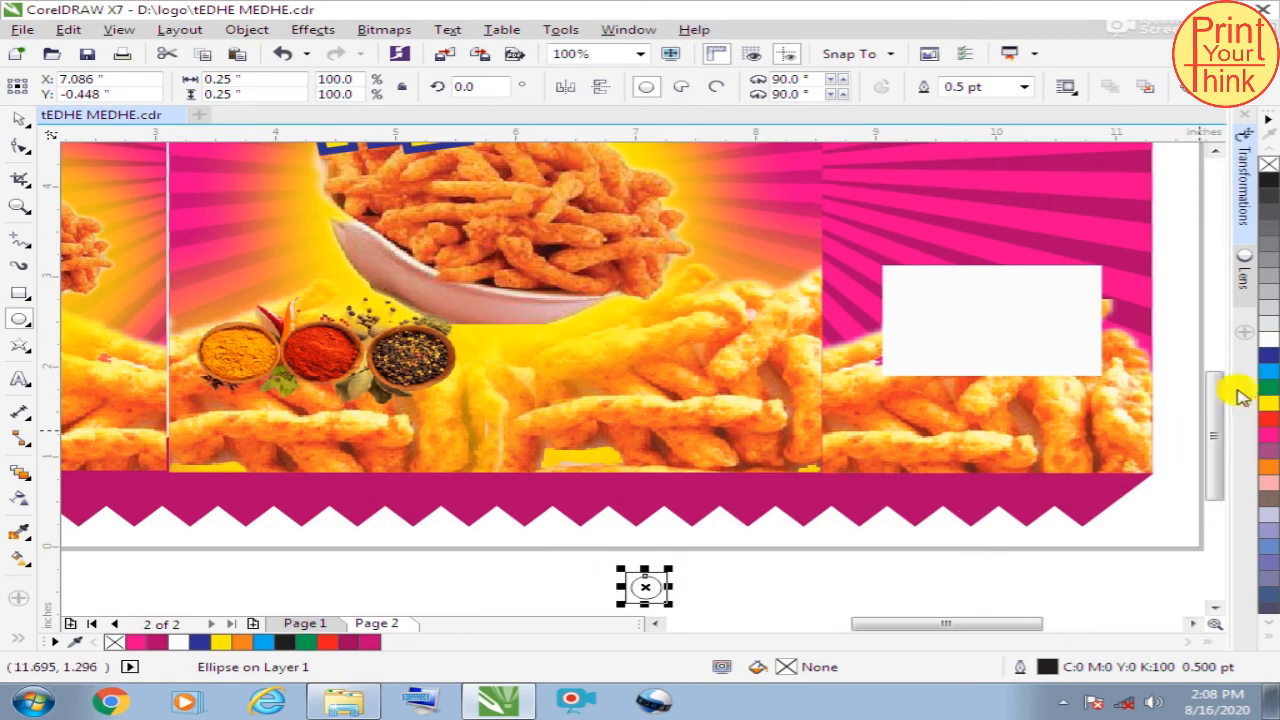
left_click(1268, 390)
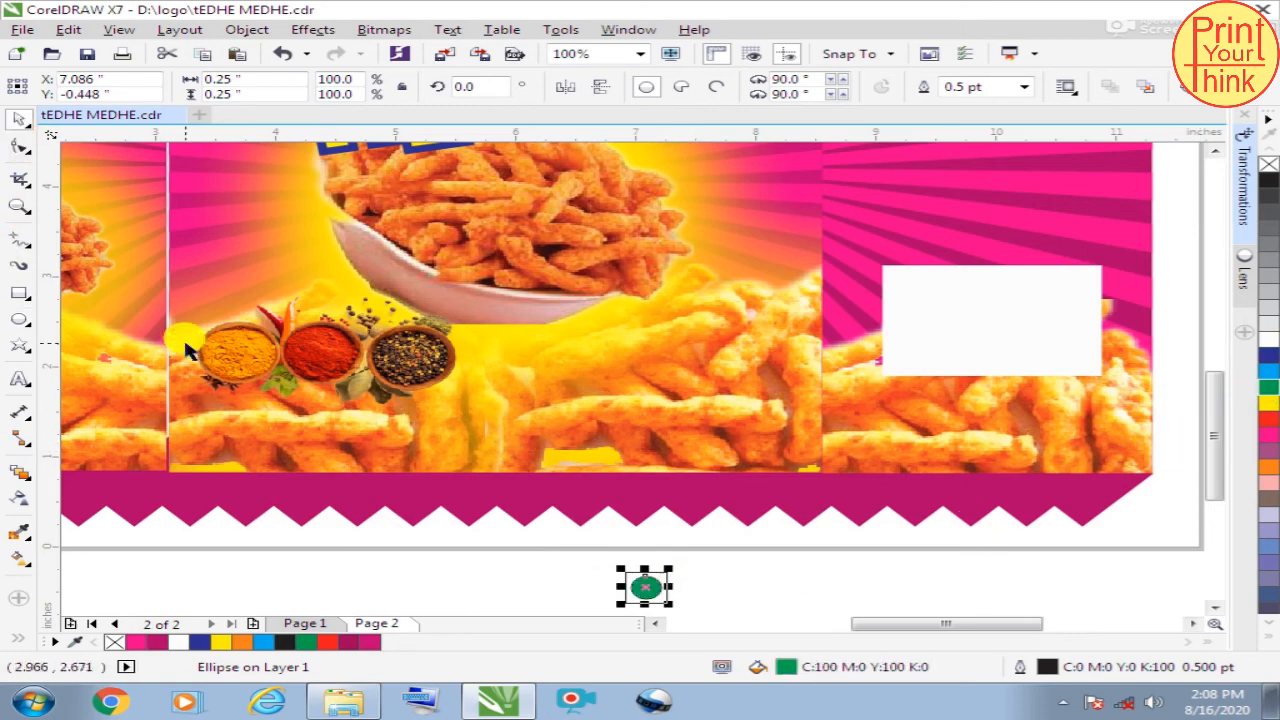
Remove the outlines from the green circle and its surrounding square, and group the two shapes
left_click(737, 588)
scroll(709, 591, "up", 2)
left_click(450, 530)
scroll(457, 507, "down", 1)
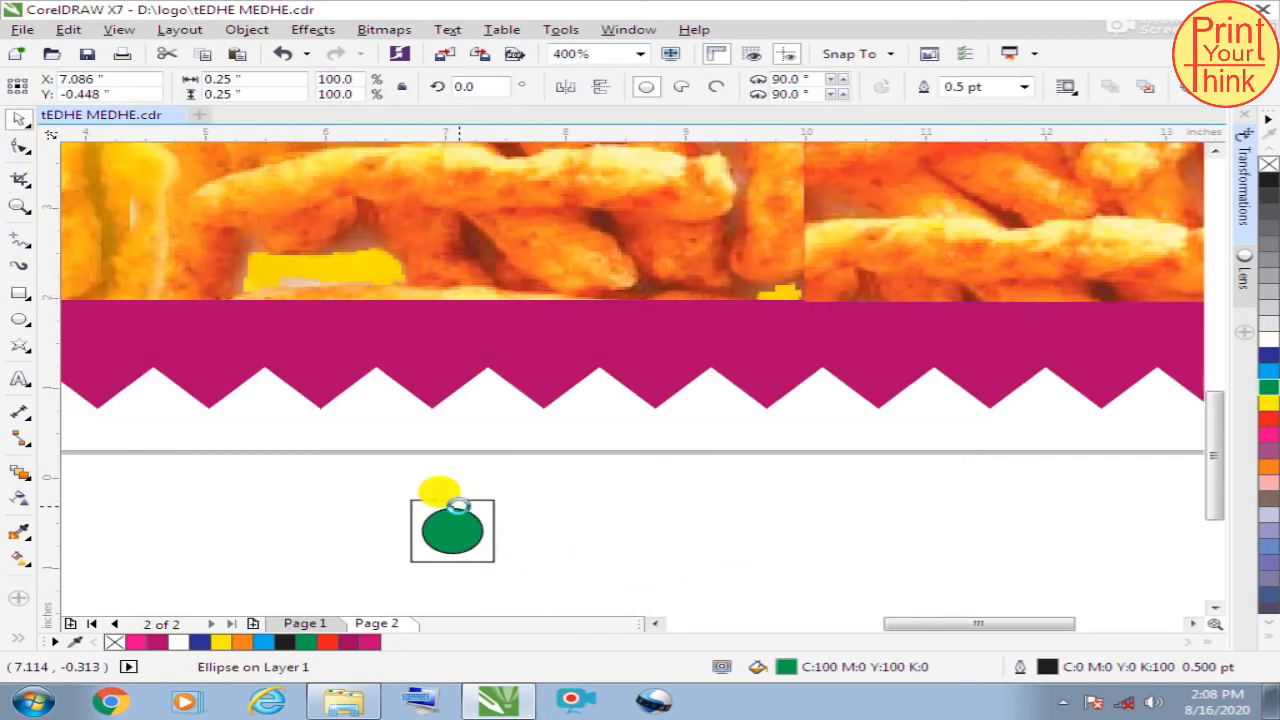
scroll(457, 507, "down", 3)
left_click(486, 528, "shift")
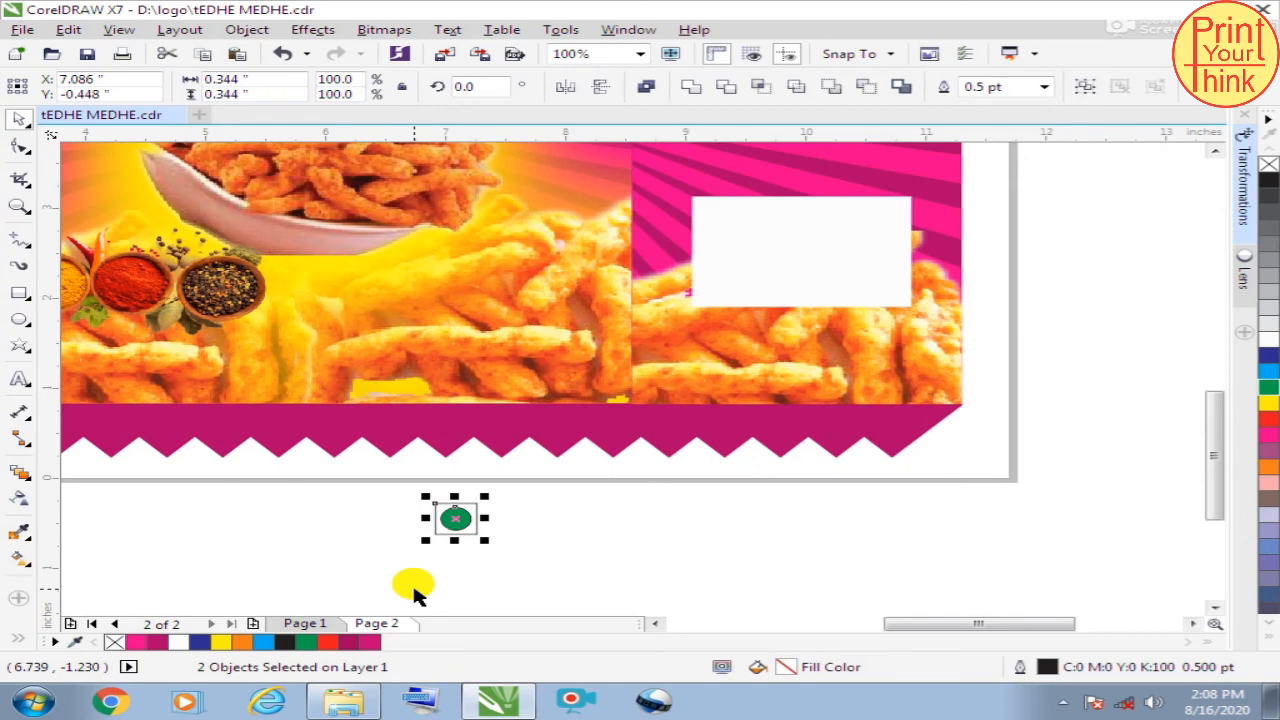
left_click(580, 522)
scroll(586, 480, "up", 1)
scroll(330, 500, "down", 1)
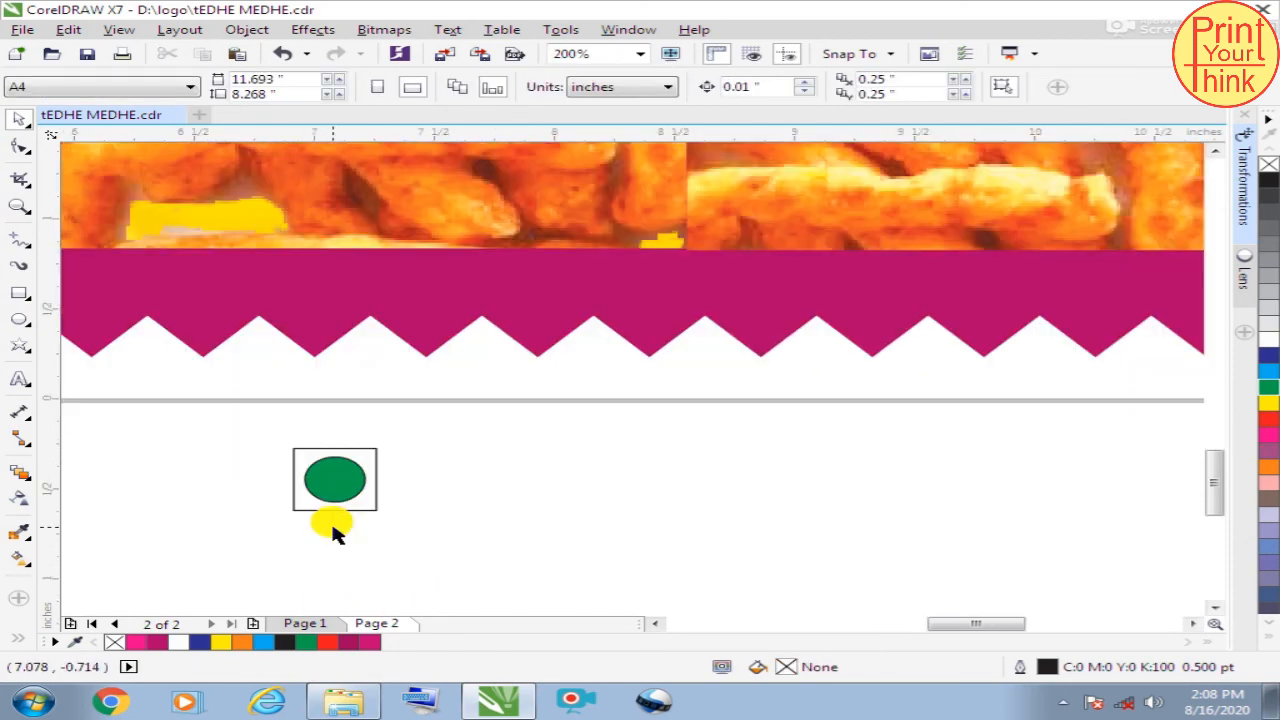
scroll(335, 532, "up", 1)
left_click(355, 432)
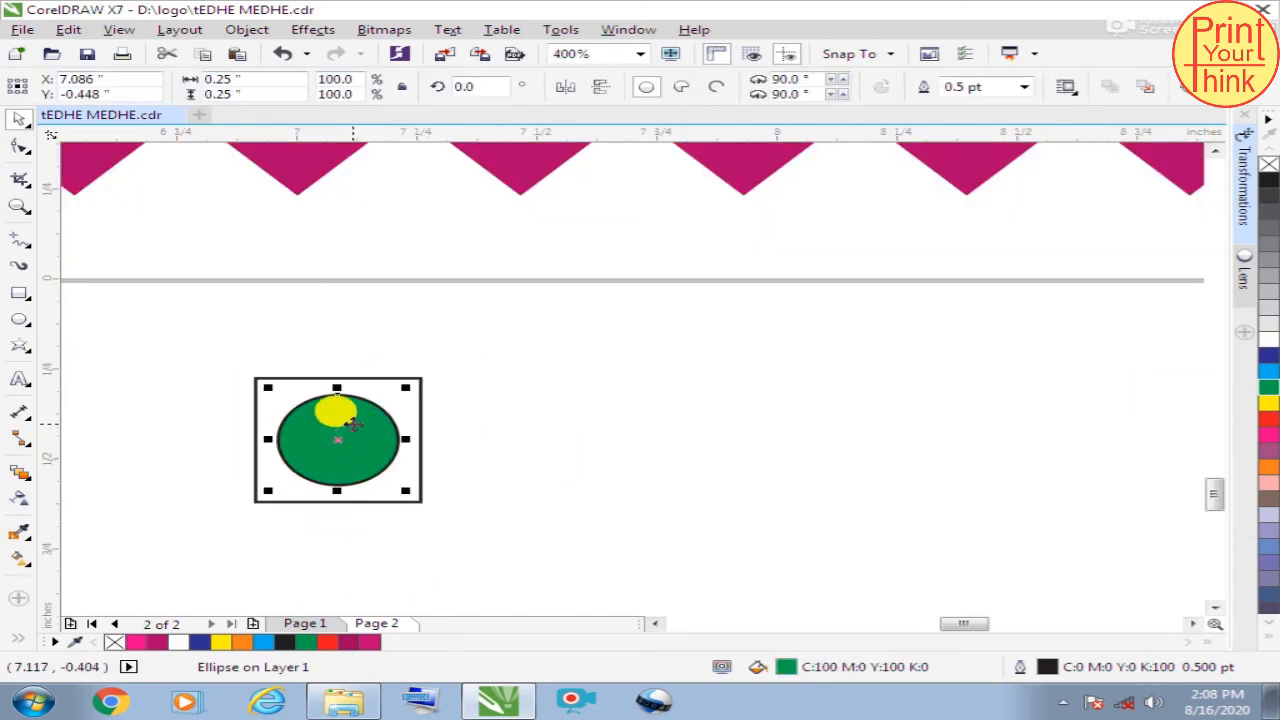
left_click_drag(223, 349, 560, 526)
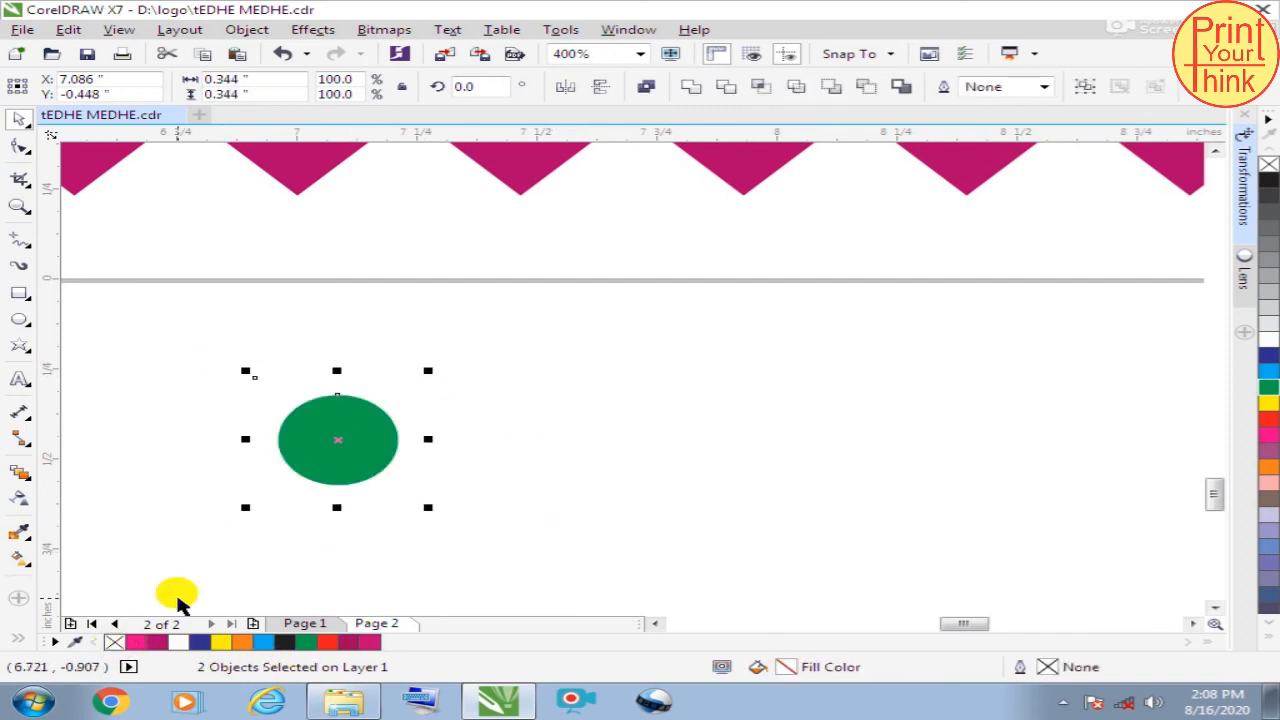
key("ctrl+g")
Move the green circle group onto the front panel's lower-right corner, over the snack image
scroll(450, 505, "down", 2)
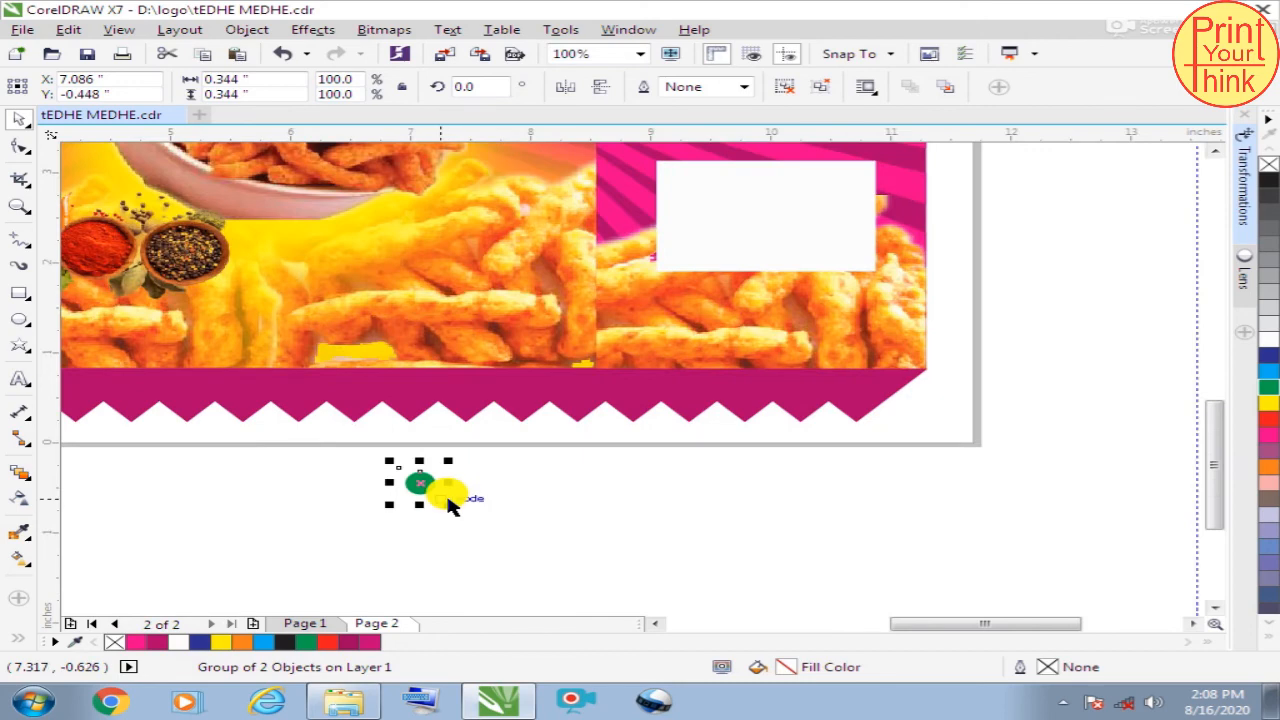
scroll(448, 503, "down", 1)
left_click_drag(423, 488, 410, 418)
scroll(563, 420, "up", 2)
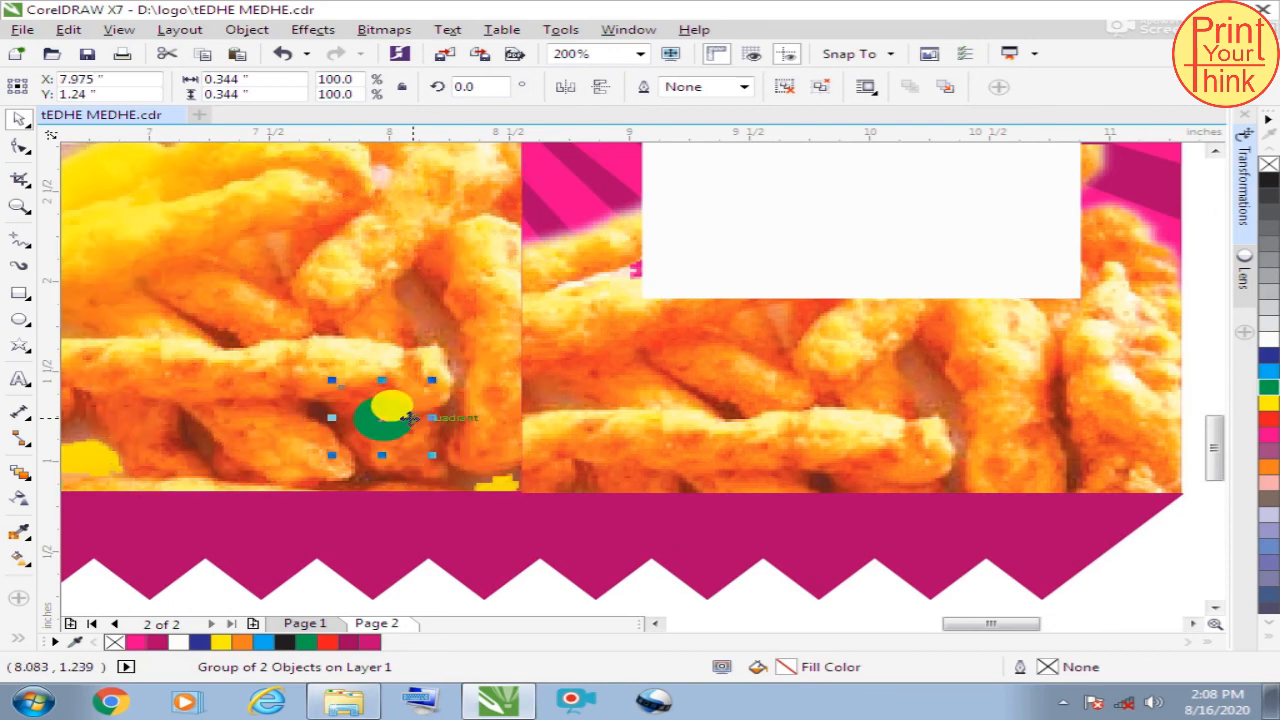
Ungroup the green vegetarian mark, fill its surrounding square with white, and group the circle and square again
left_click(785, 86)
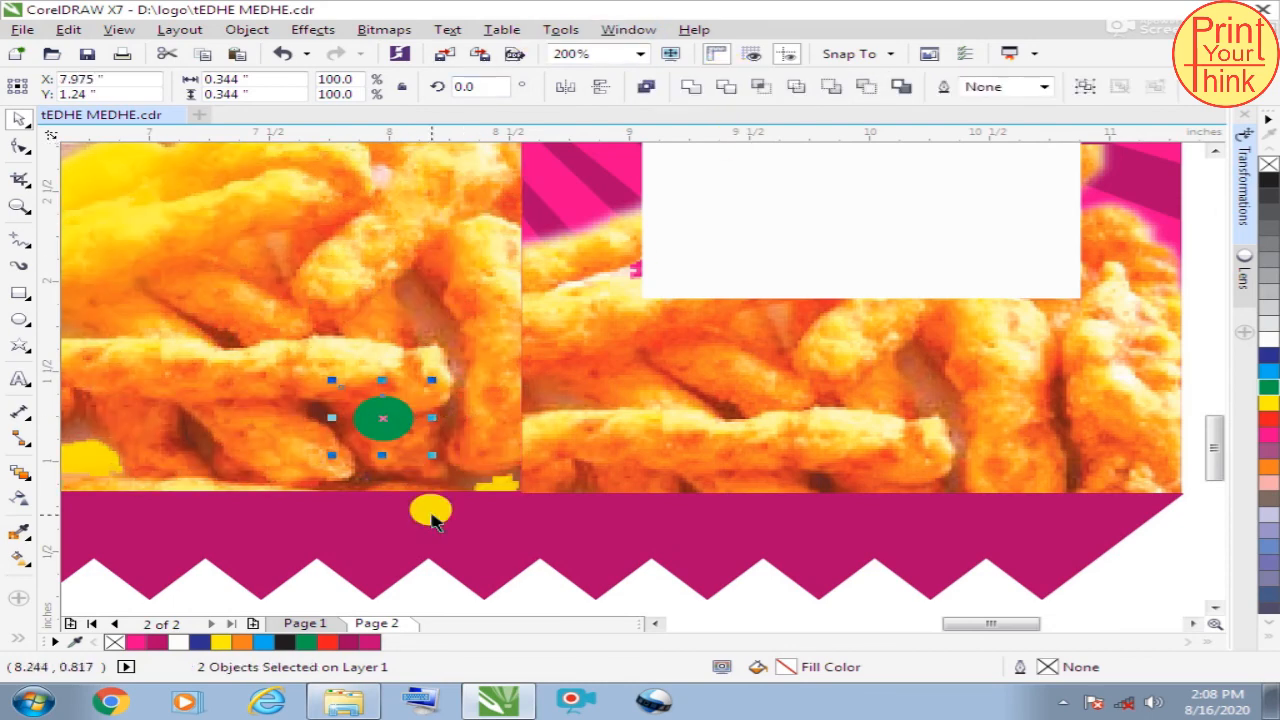
left_click(422, 592)
left_click(380, 450)
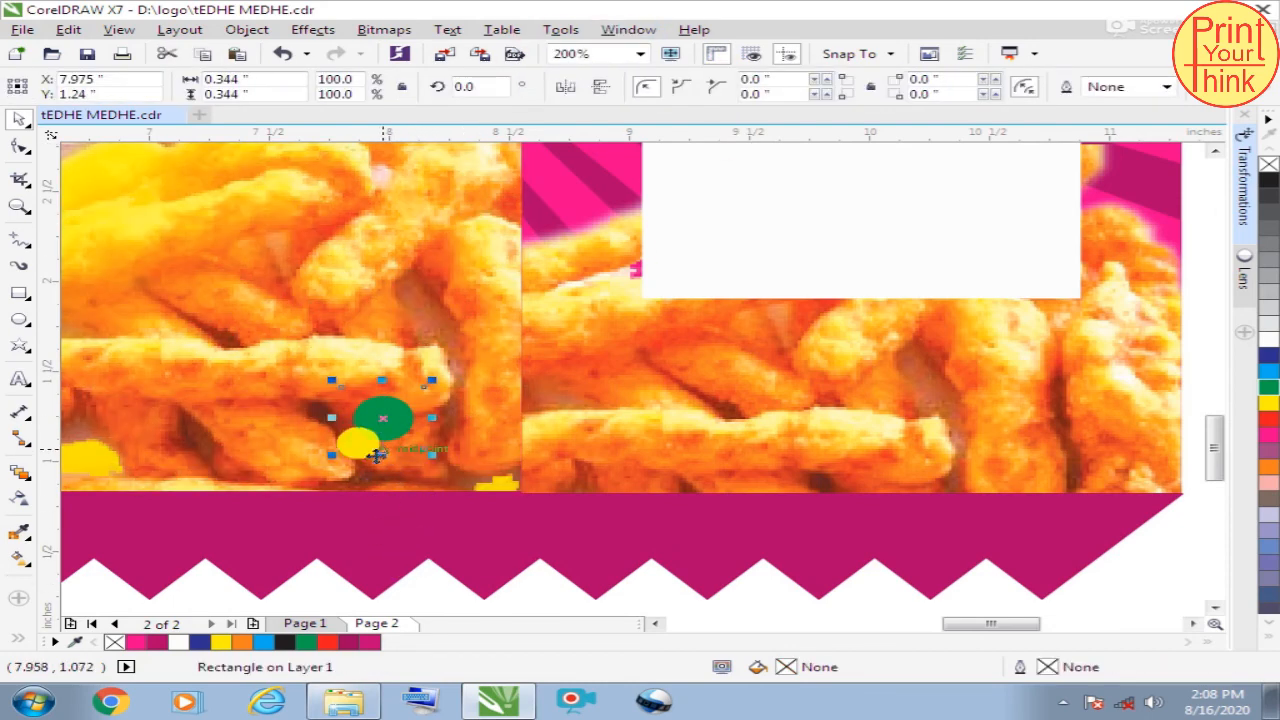
left_click(178, 642)
scroll(390, 420, "down", 1)
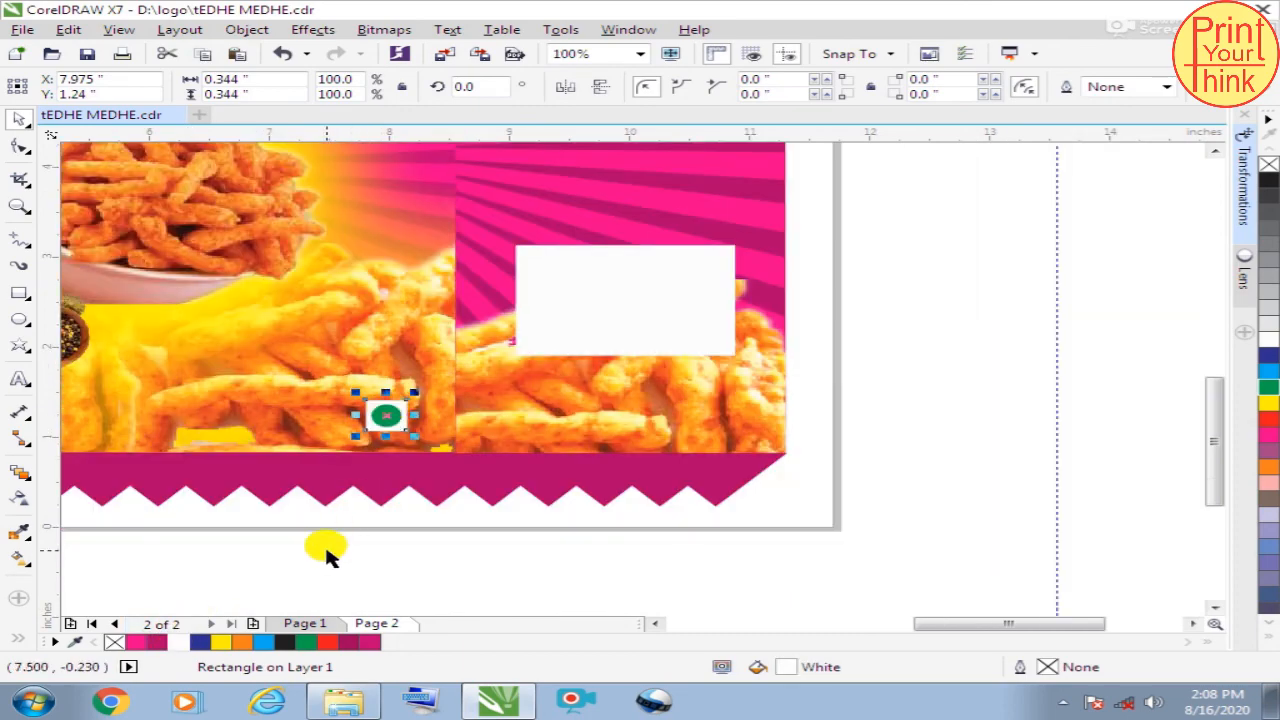
left_click_drag(266, 551, 457, 455)
key("ctrl+g")
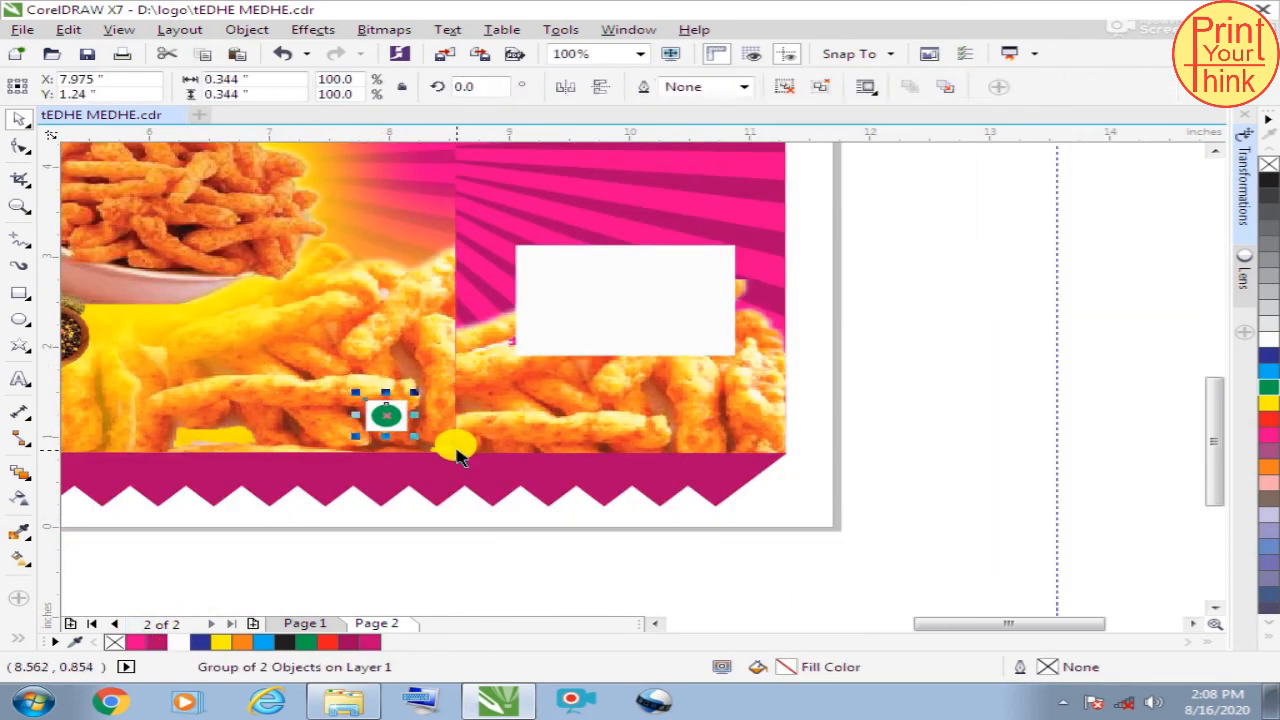
Duplicate the green vegetarian mark and place the copy in the lower-right corner of the right panel
key("ctrl+d")
left_click_drag(404, 385, 720, 412)
left_click(902, 396)
Shift the left panel slightly right to X 1.734 inches to close the thin white gap beside the front panel
scroll(894, 409, "down", 3)
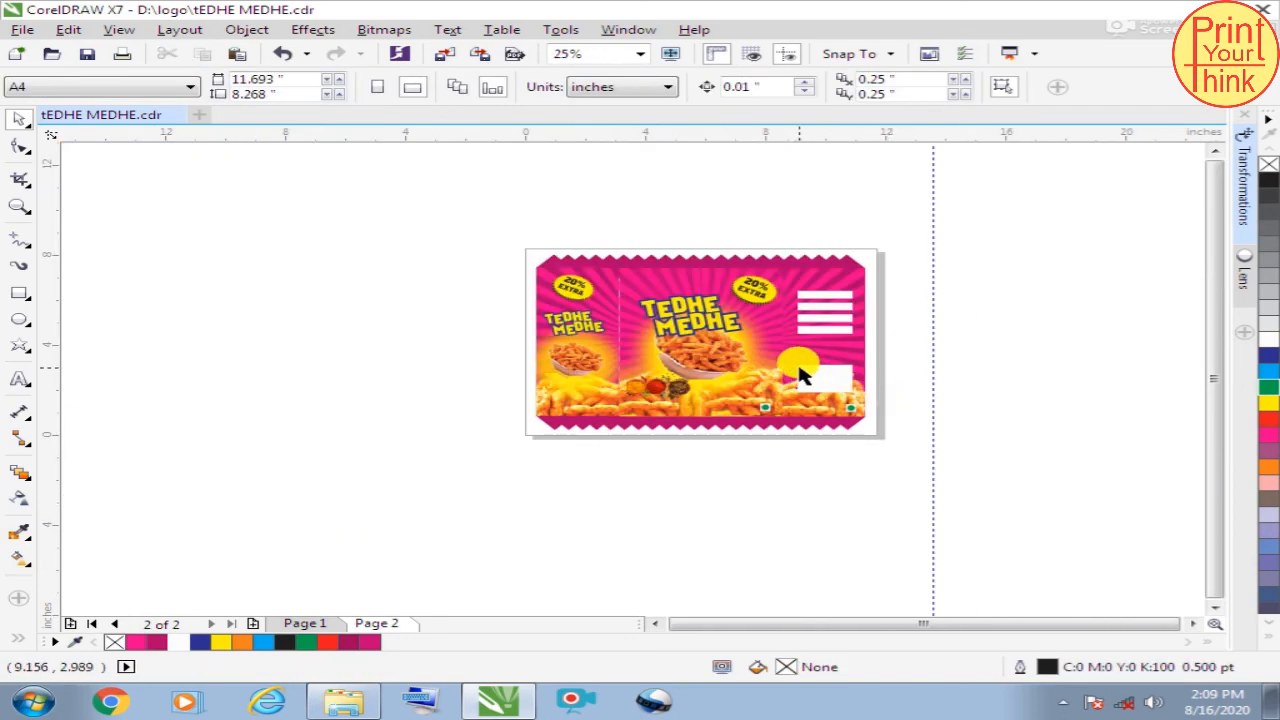
scroll(800, 366, "up", 1)
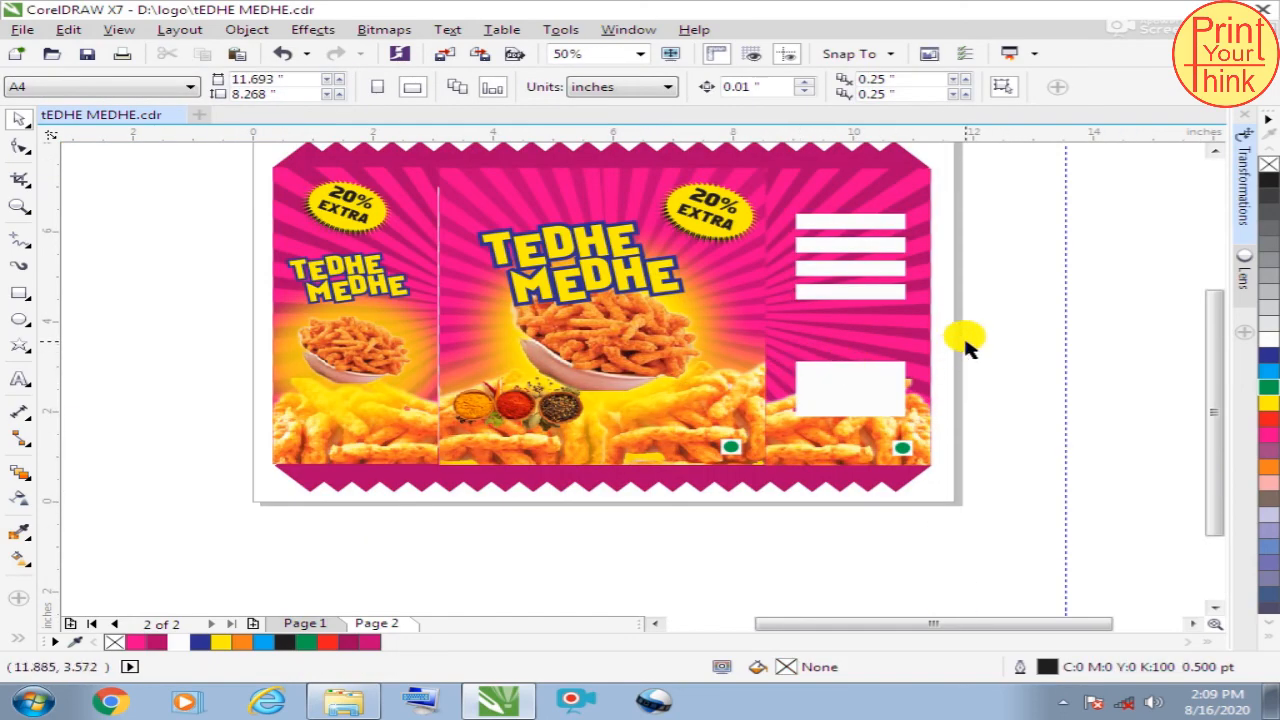
scroll(437, 491, "down", 1)
scroll(480, 428, "up", 1)
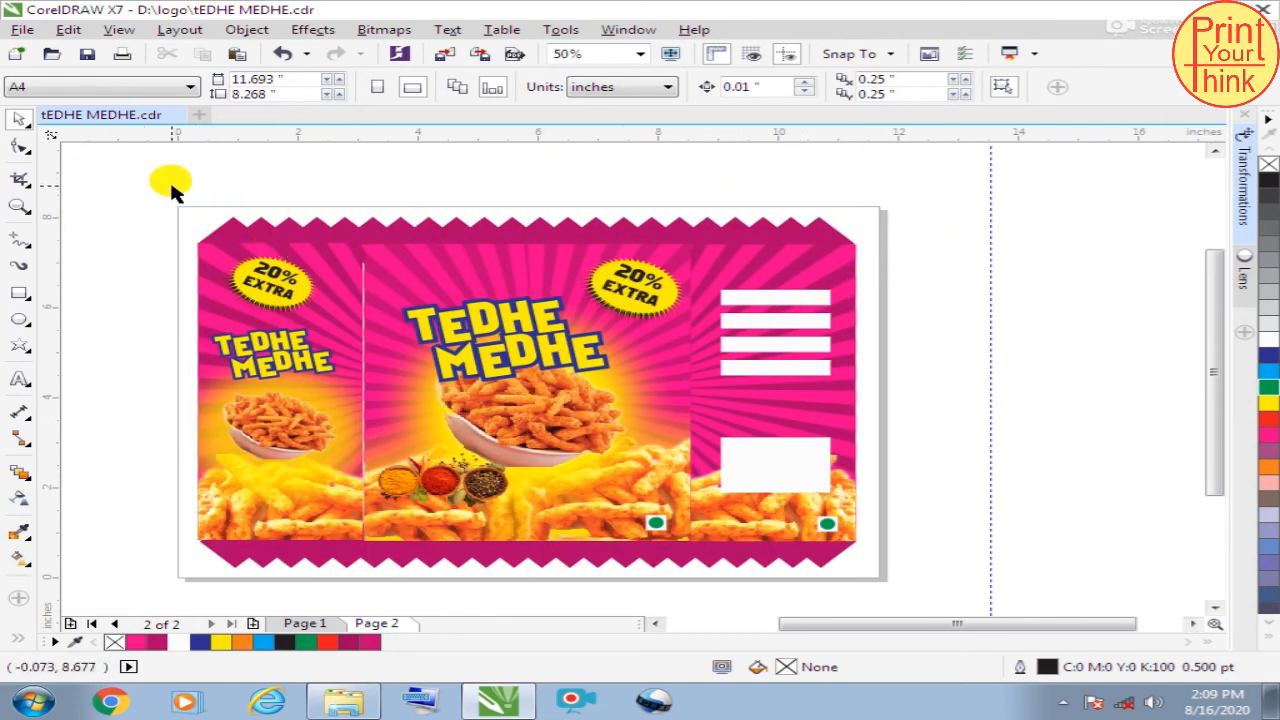
left_click(19, 206)
left_click_drag(171, 180, 900, 595)
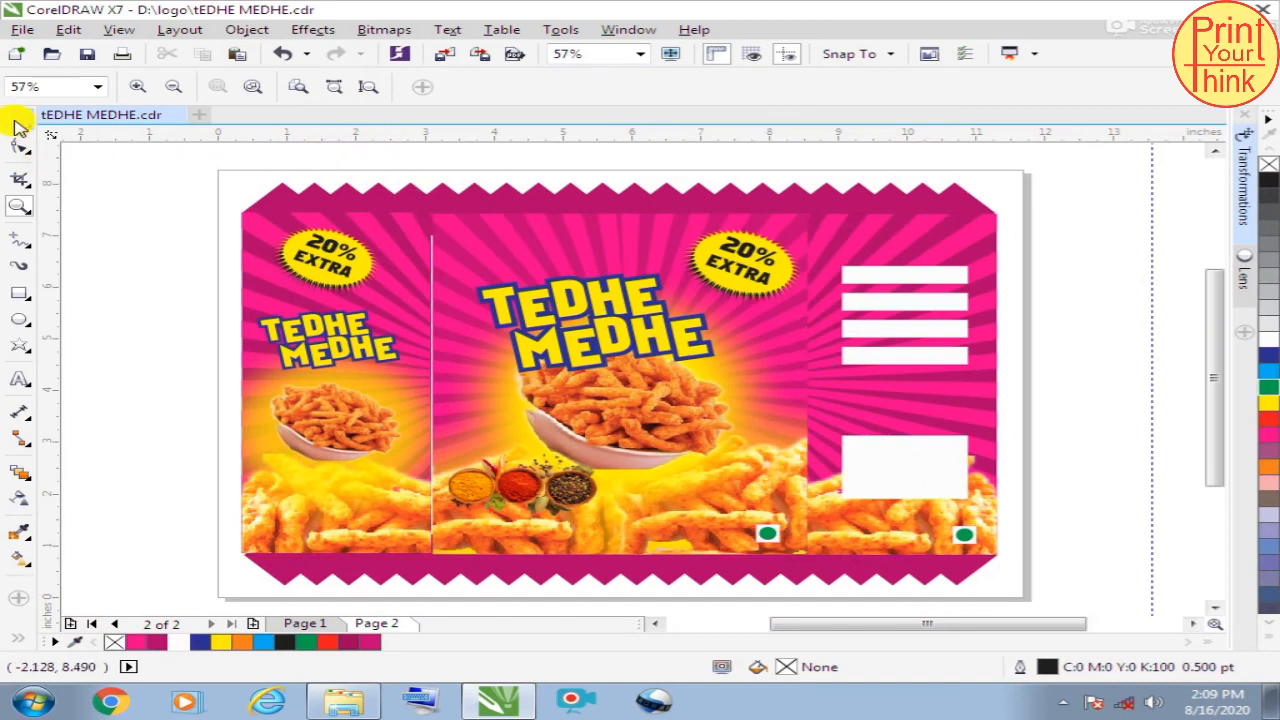
left_click(17, 121)
left_click(398, 268)
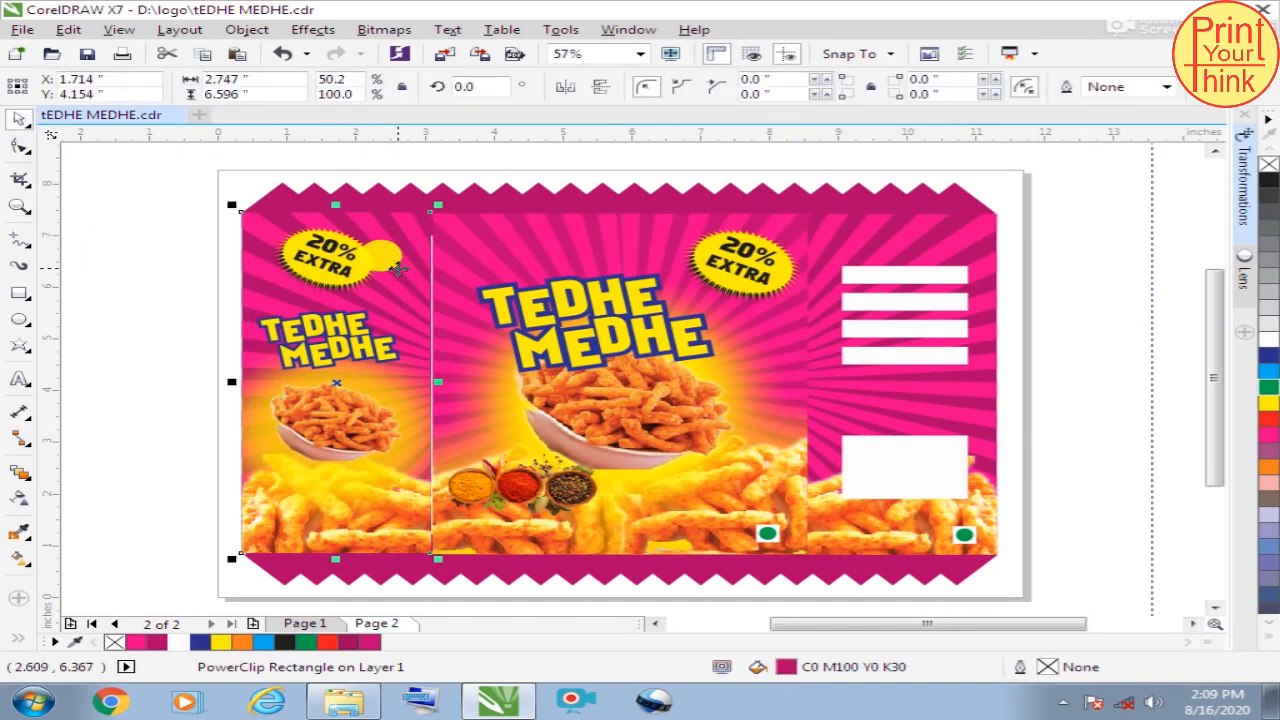
left_click_drag(398, 268, 399, 268)
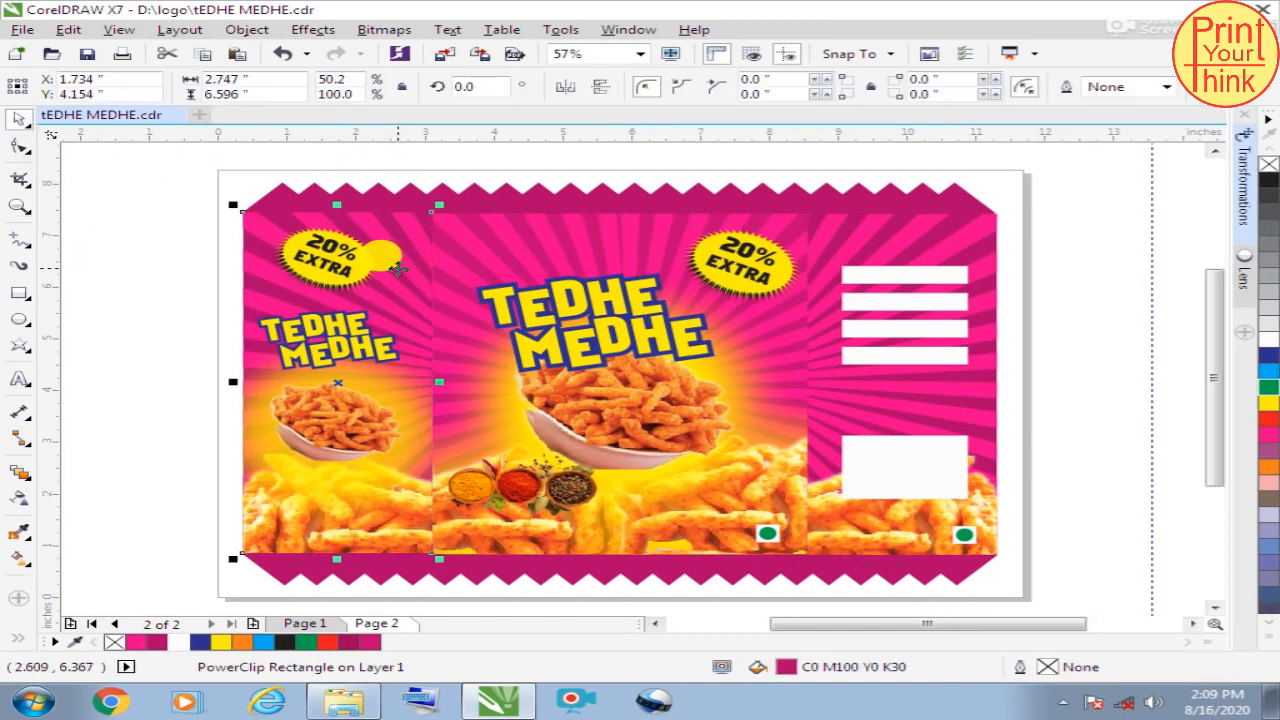
left_click(903, 157)
Frame the whole packet layout and preview it full screen
left_click(18, 206)
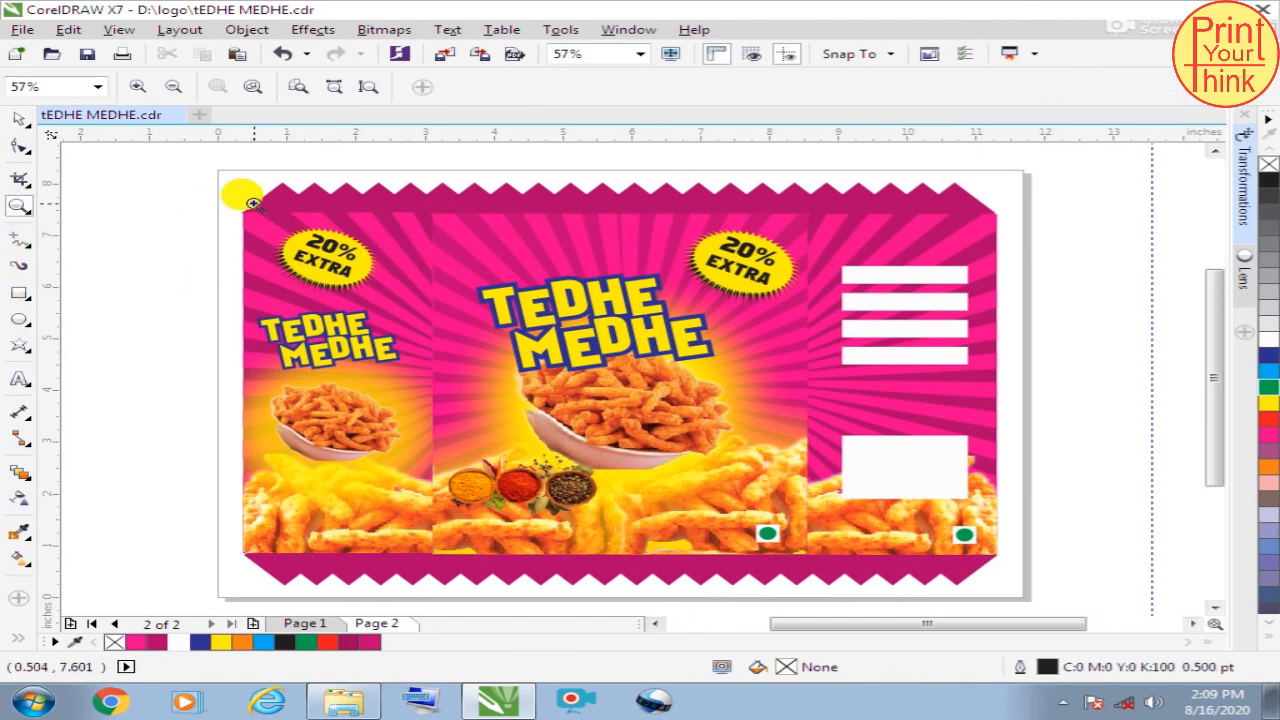
left_click_drag(214, 163, 1020, 600)
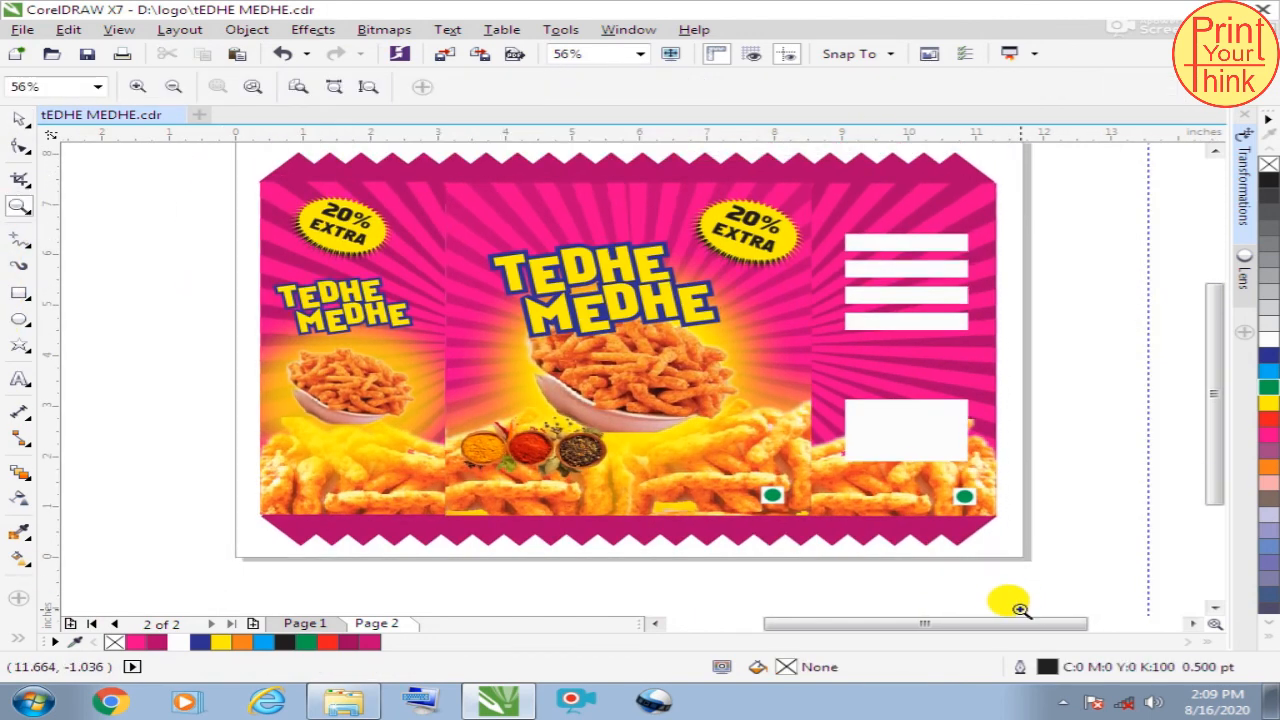
key("F9")
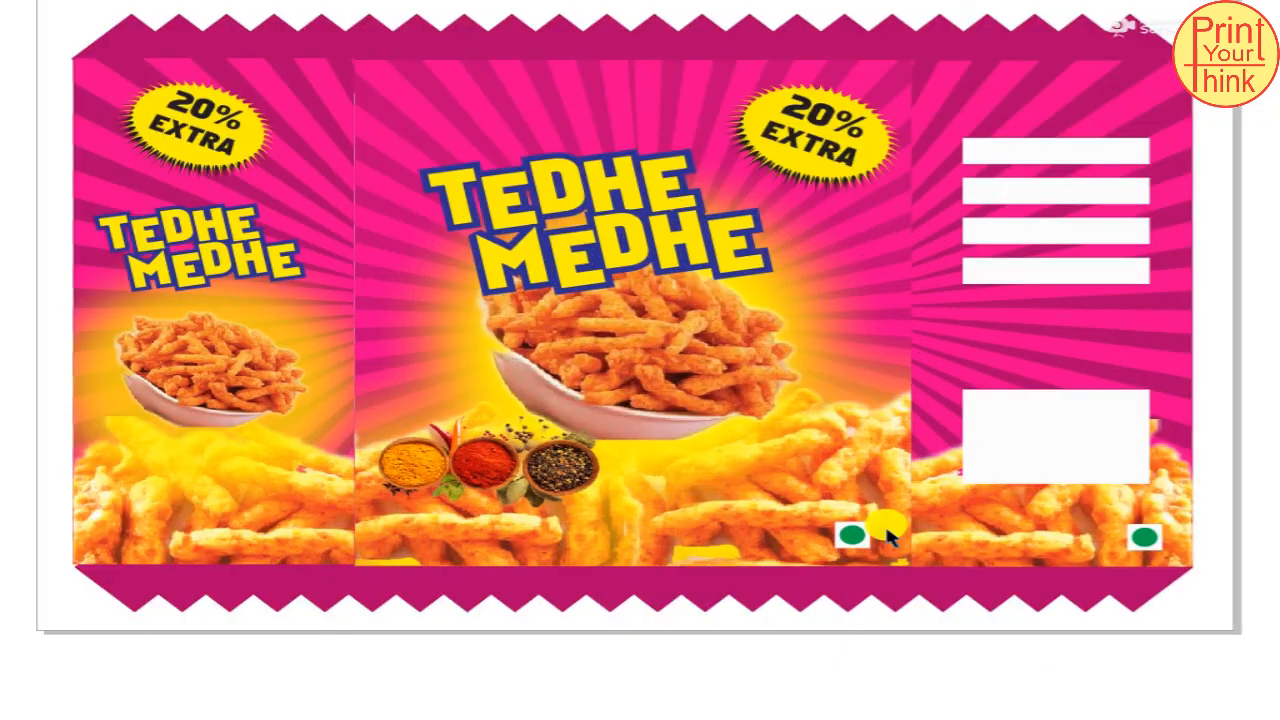